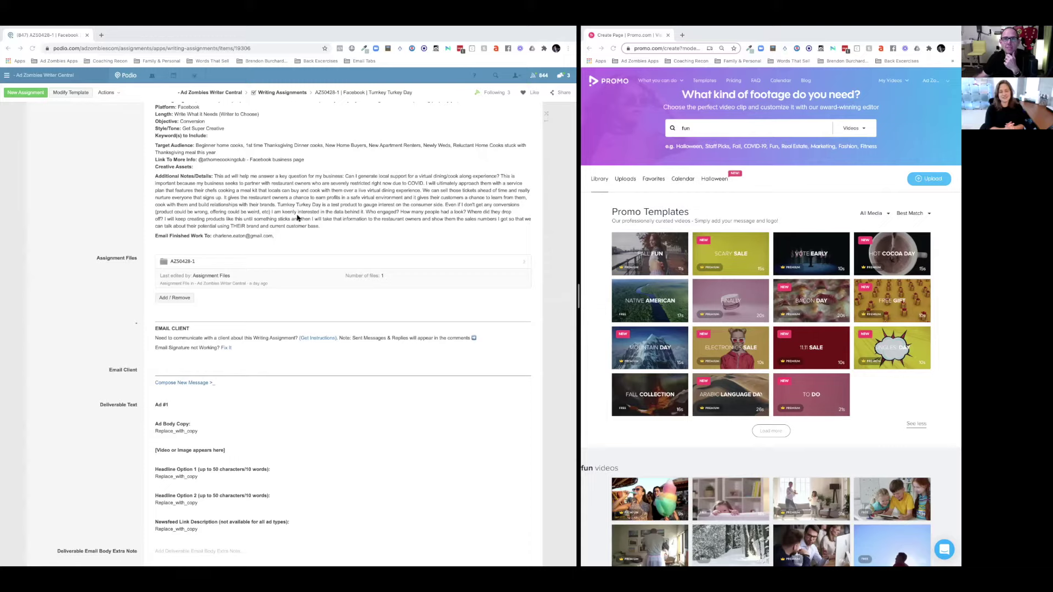
- Replace the Headline Option 1 placeholder in Deliverable Text with the turkey sushi headline
scroll(297, 219, down, 2)
scroll(297, 218, down, 4)
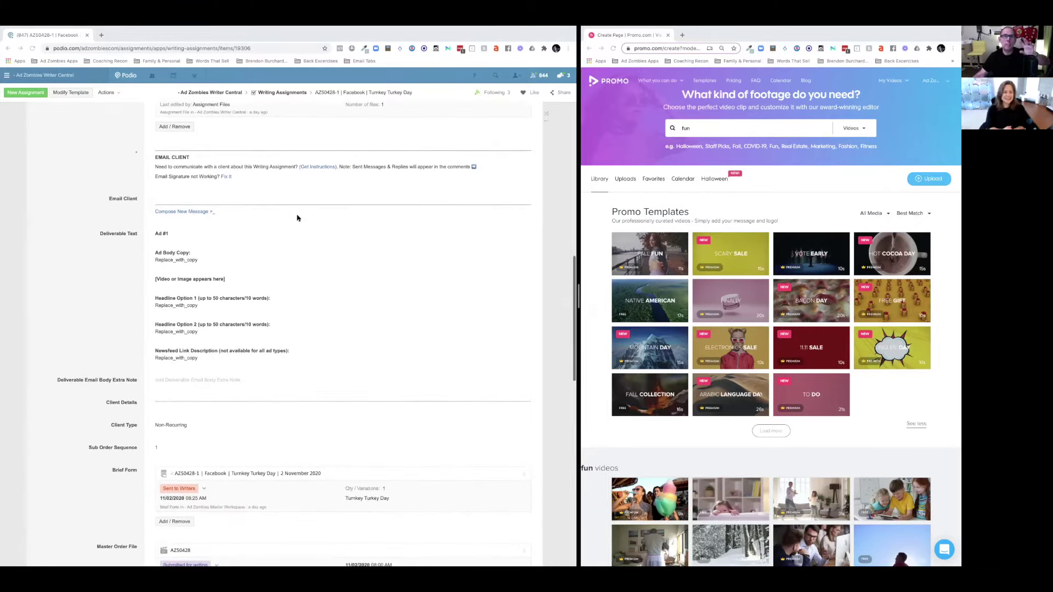
click(204, 309)
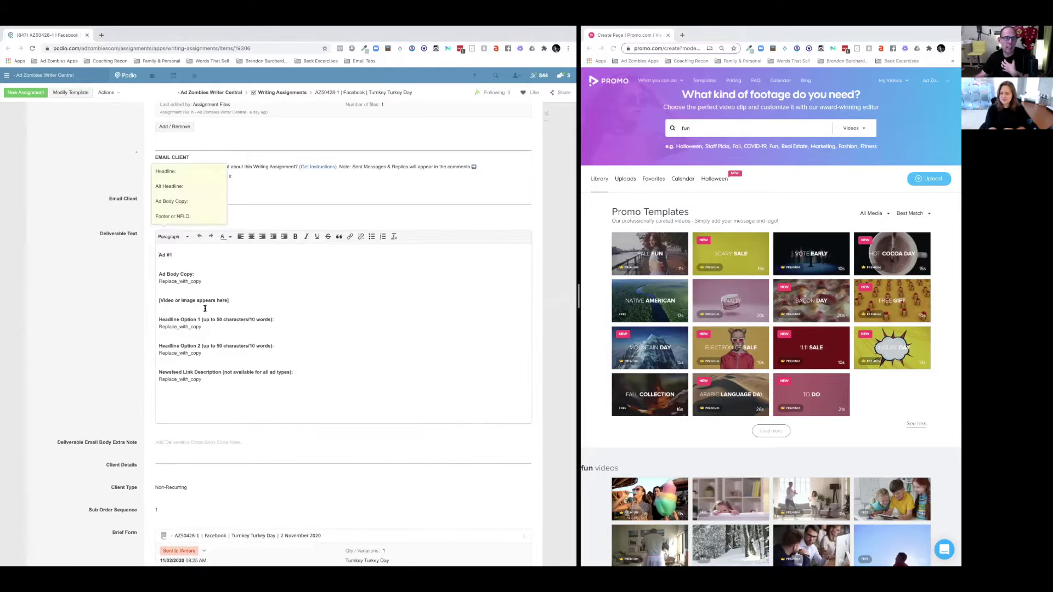
click(207, 326)
drag(207, 326, 156, 330)
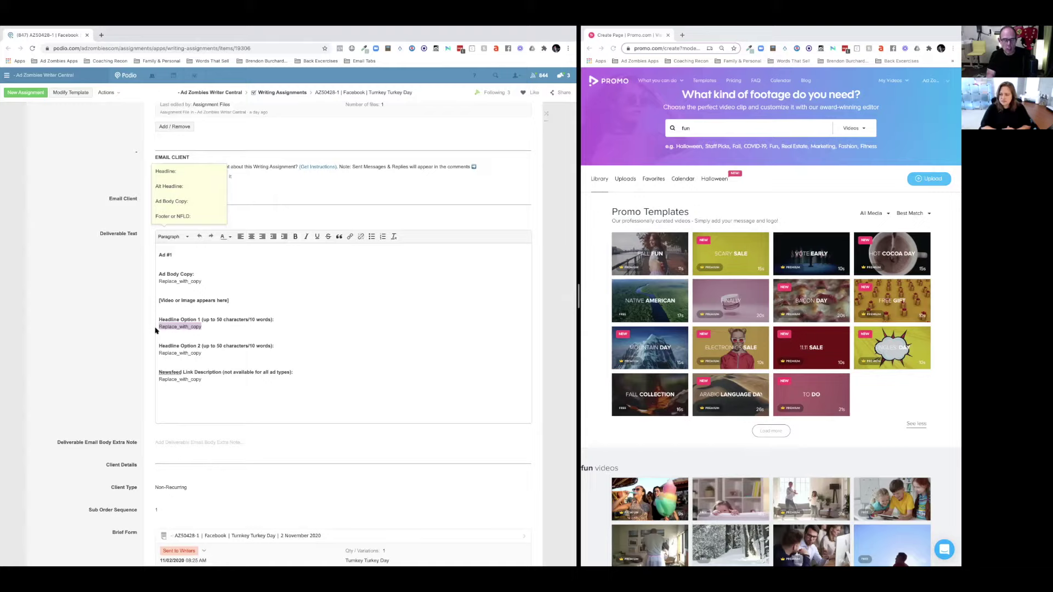
text(Don't S)
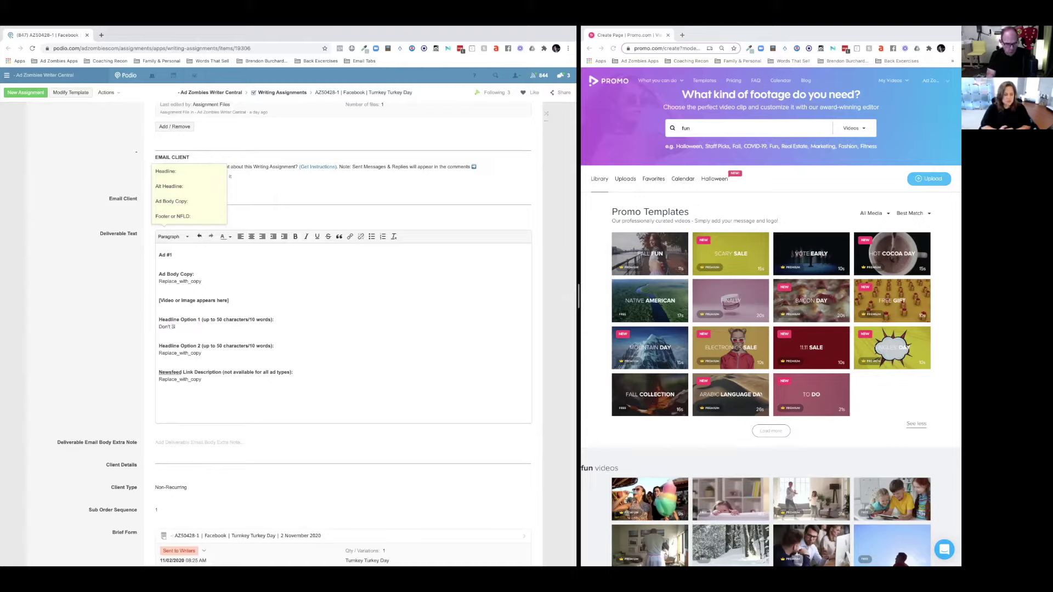
text(erve Tu)
text(rkeys S)
text(shi )
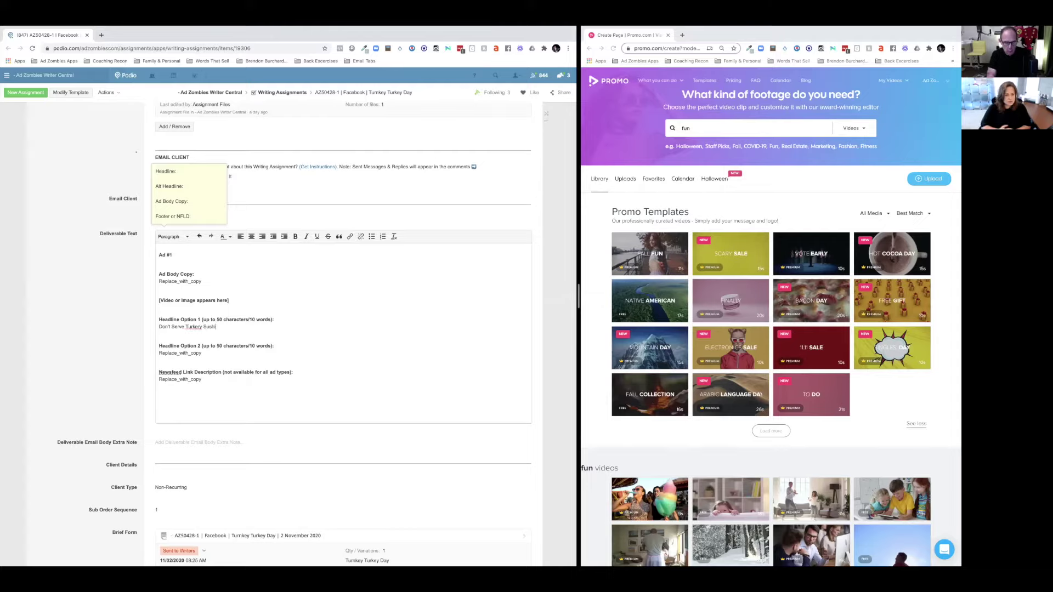
text(This Year)
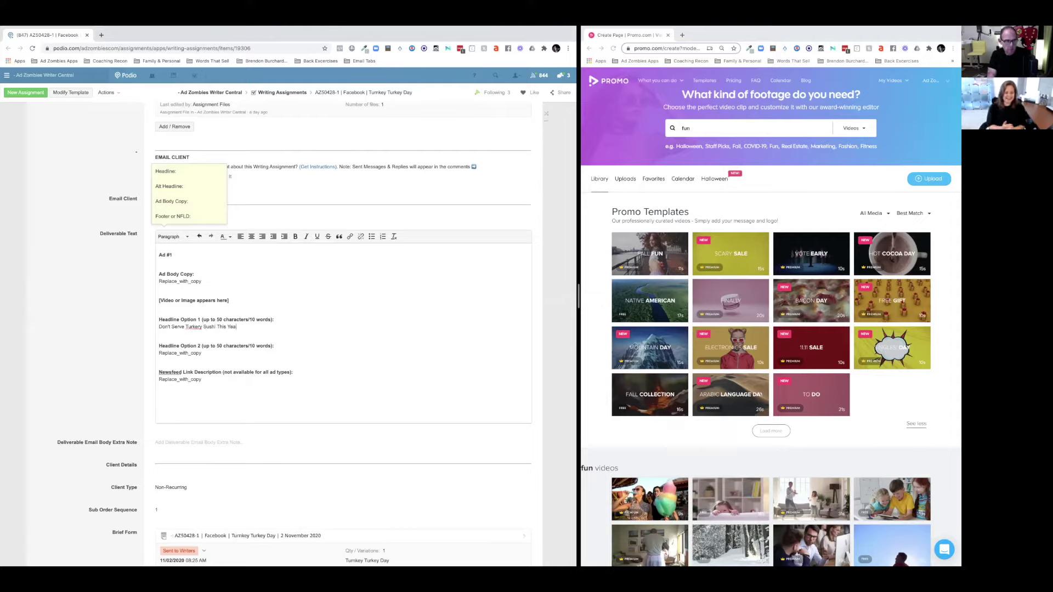
- Spellcheck the typo to 'Turkey' and set Headline Option 2 to 'Raw Turkey Again? Mmmmmm Good!'
right_click(193, 327)
click(208, 331)
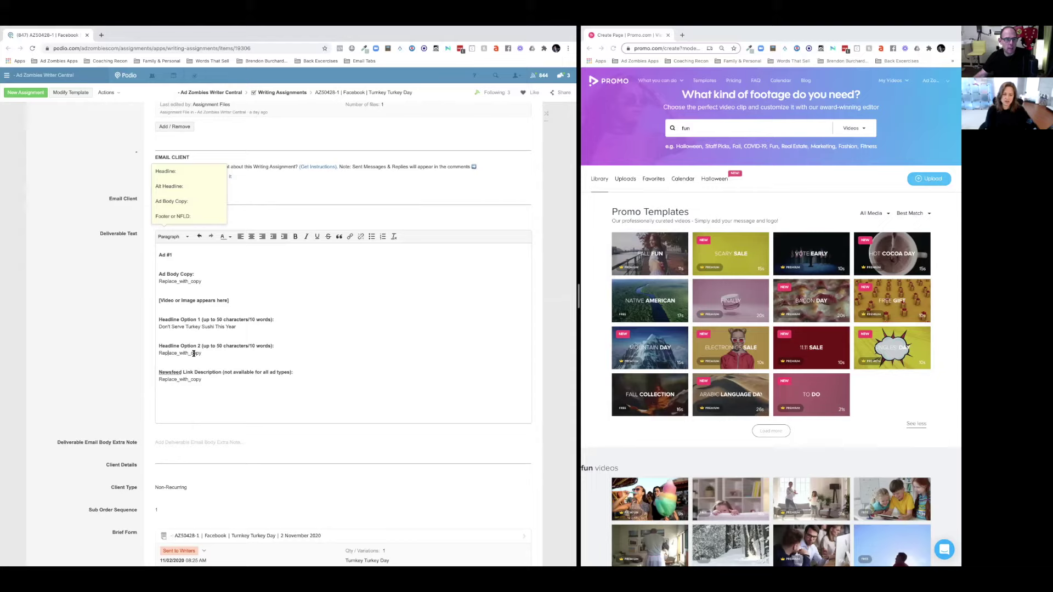
drag(204, 354, 157, 353)
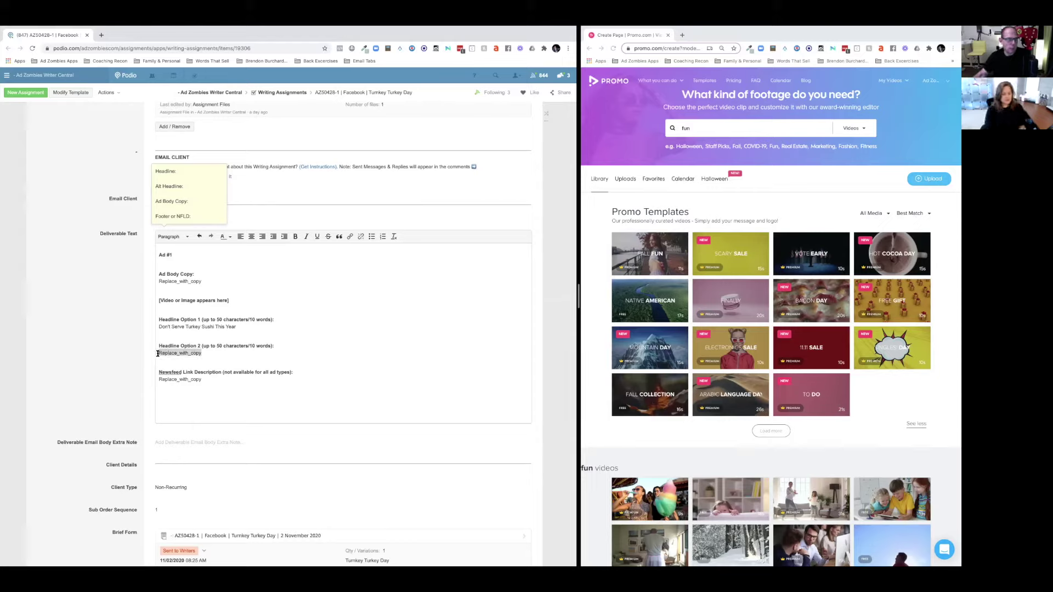
text(Raw)
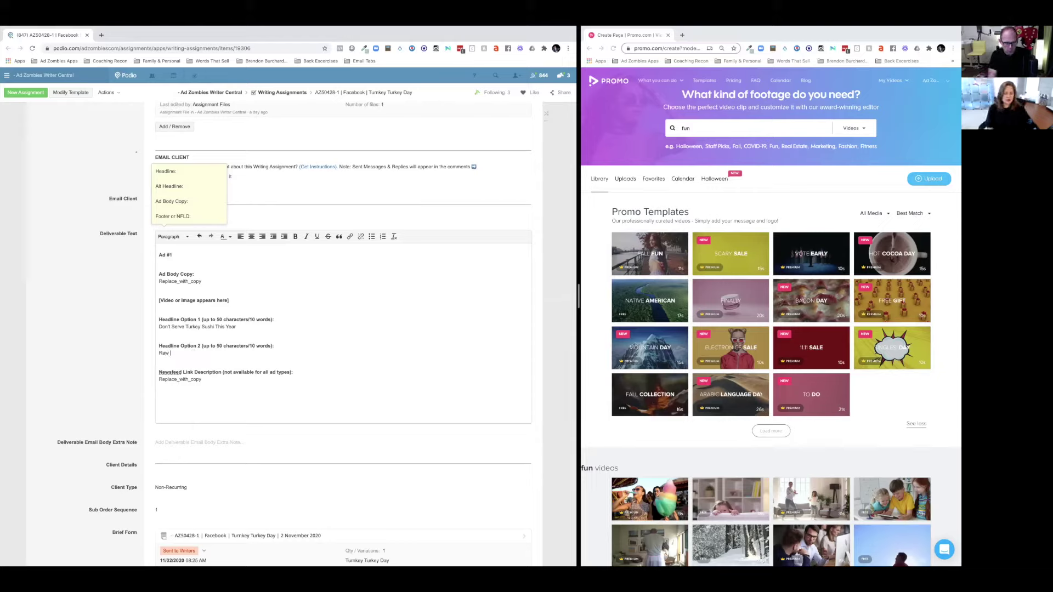
text( Turkey Again?)
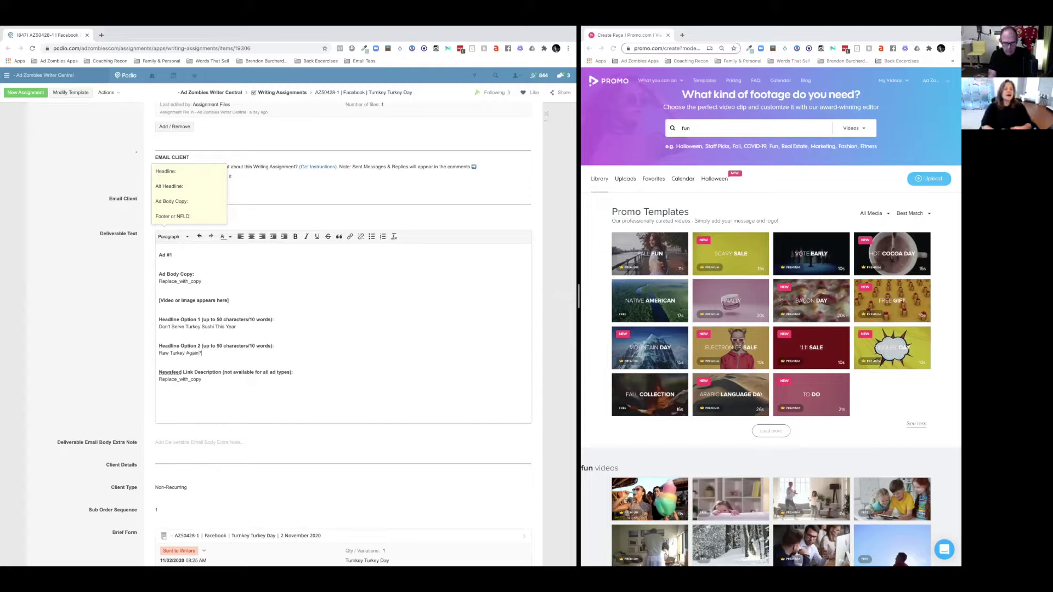
text( Mmmmmm Good!)
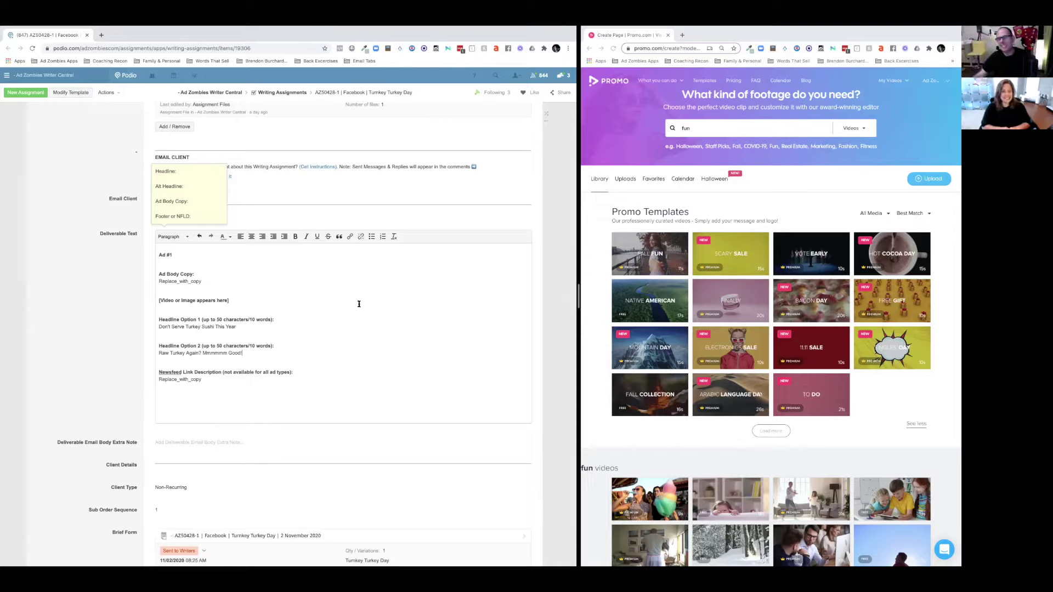
- Leave the Podio editor and show the Drafts list under My Videos in Promo.com
click(96, 313)
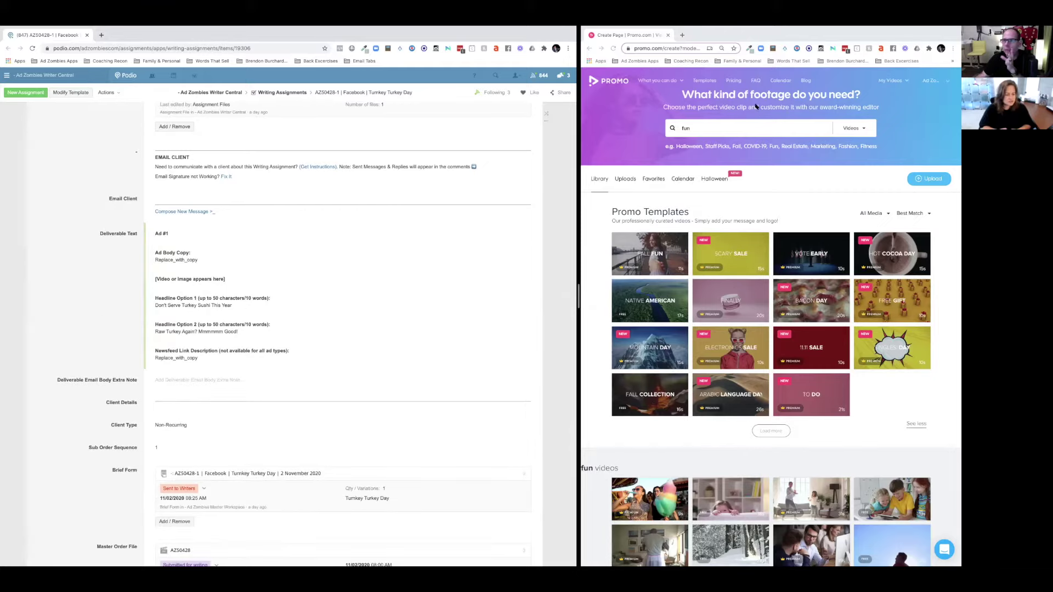
click(887, 80)
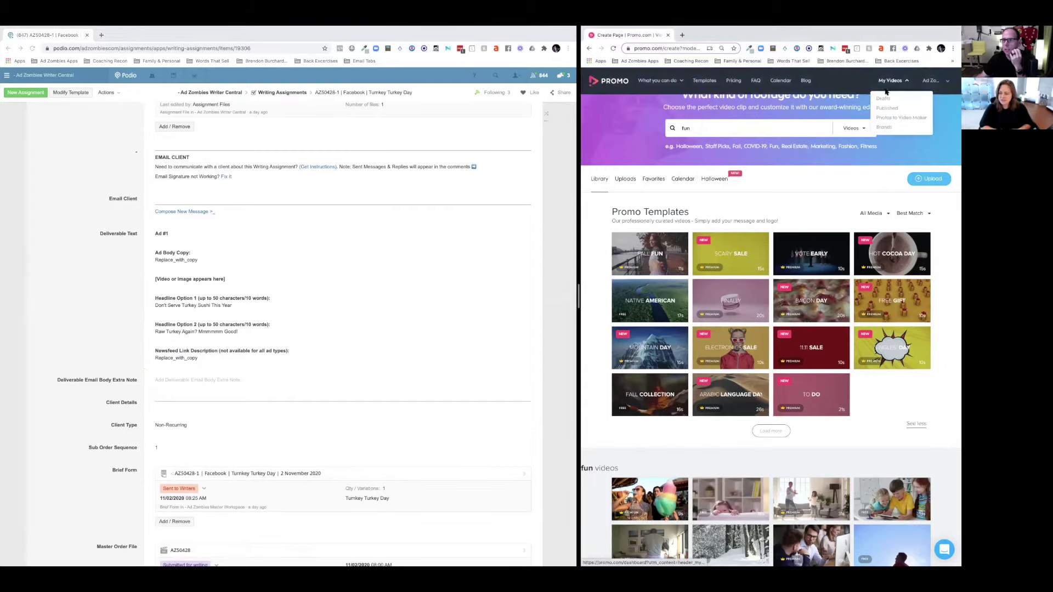
click(884, 100)
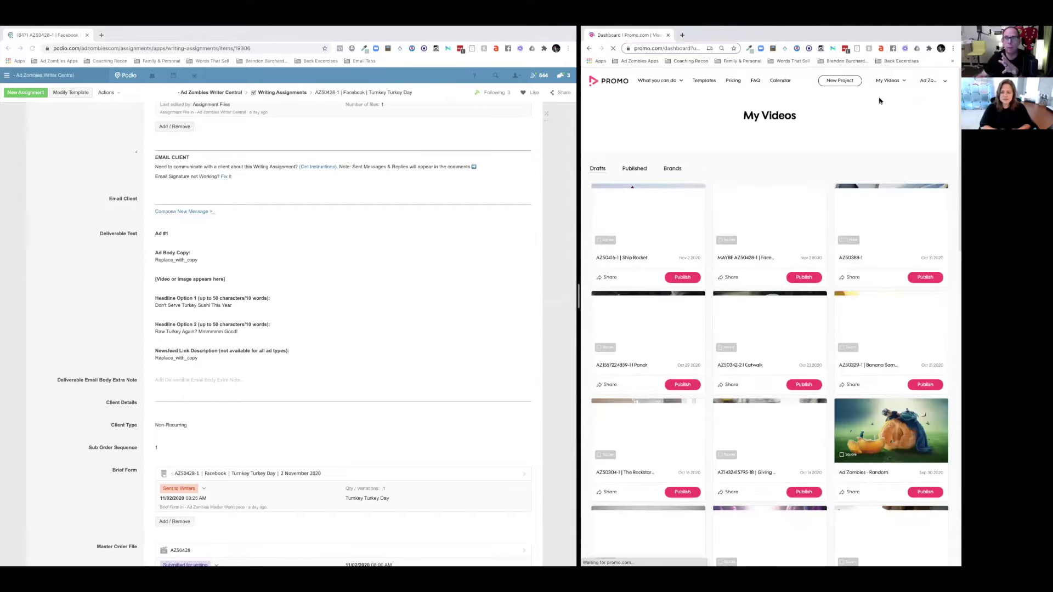
- Preview the 'MAYBE AZ50428-1 | Facebook | Turnkey Turkey Day' draft, pause it, and close it
mouse_move(791, 215)
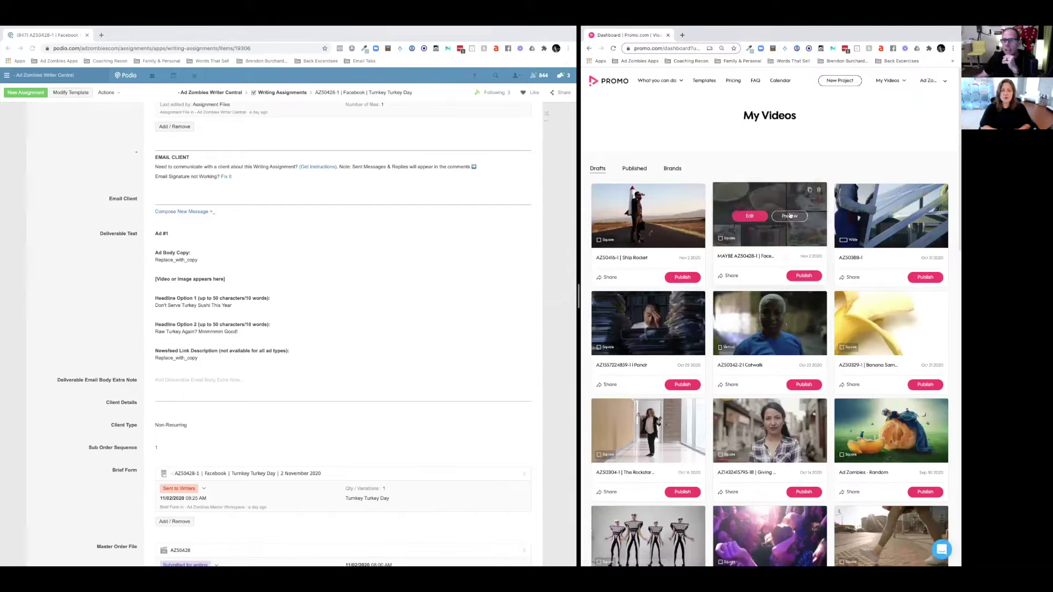
click(787, 215)
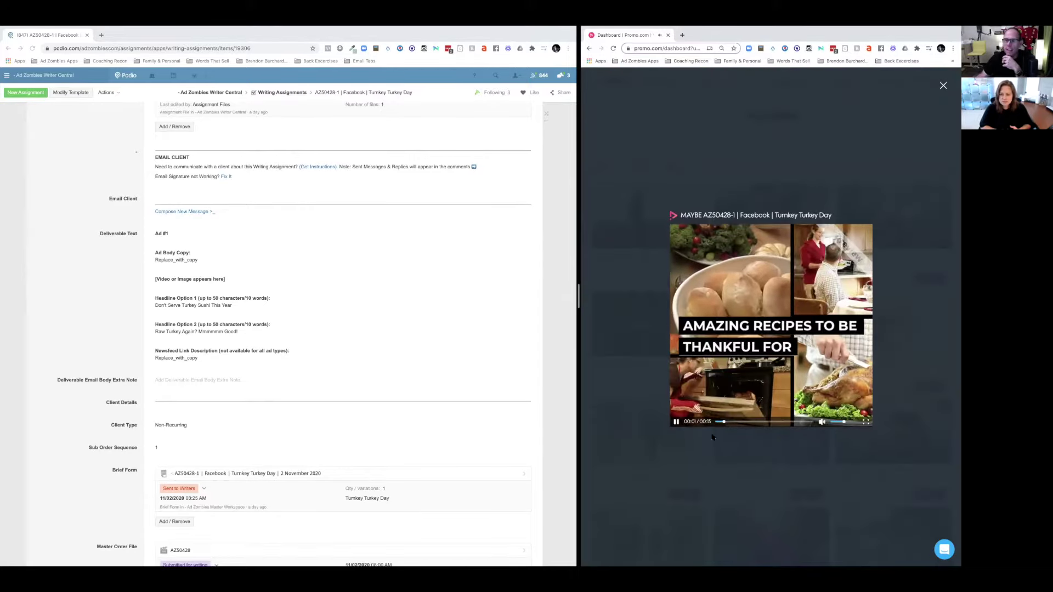
click(675, 423)
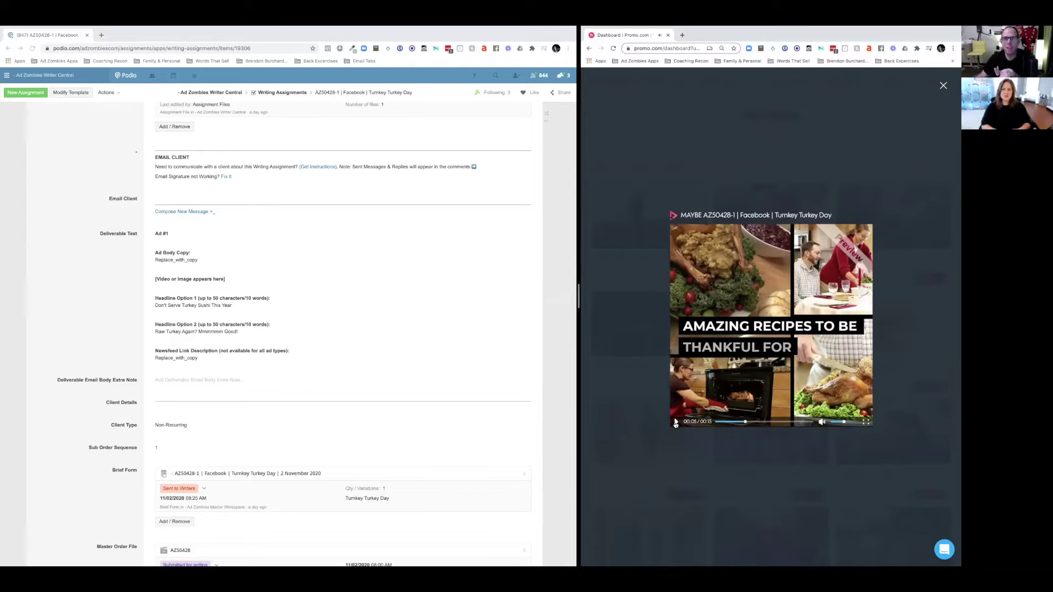
click(943, 86)
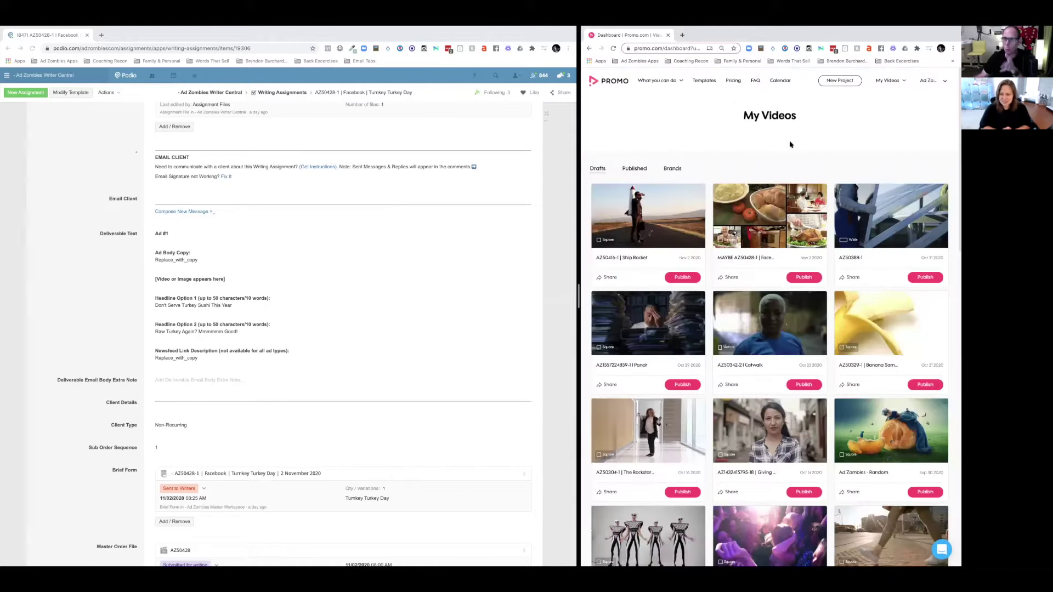
- Start a new project, search 'burning turkey smoke', and customize the Fast Delivery template
click(840, 81)
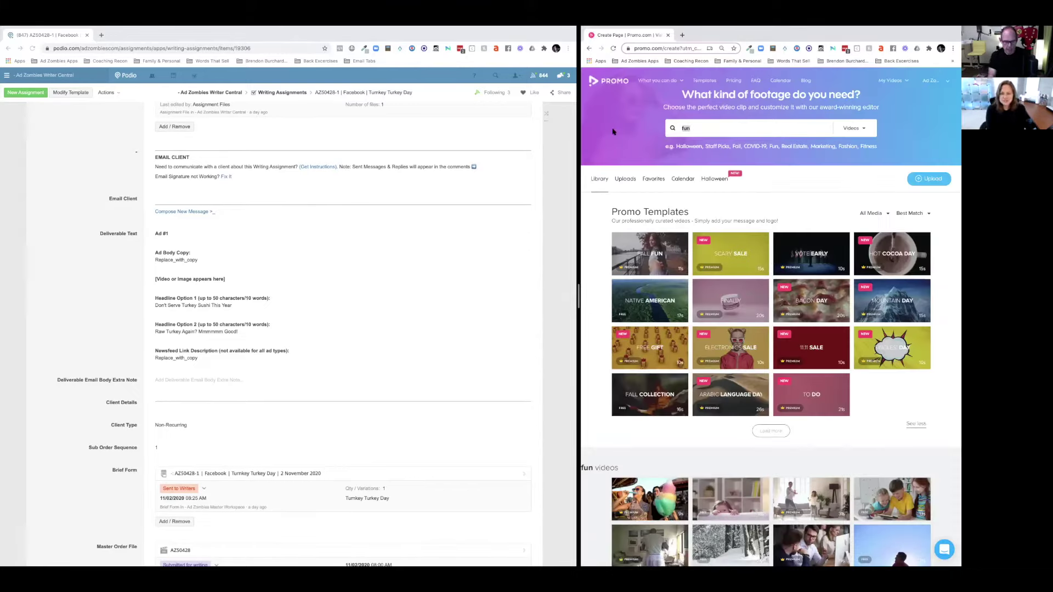
text(burni)
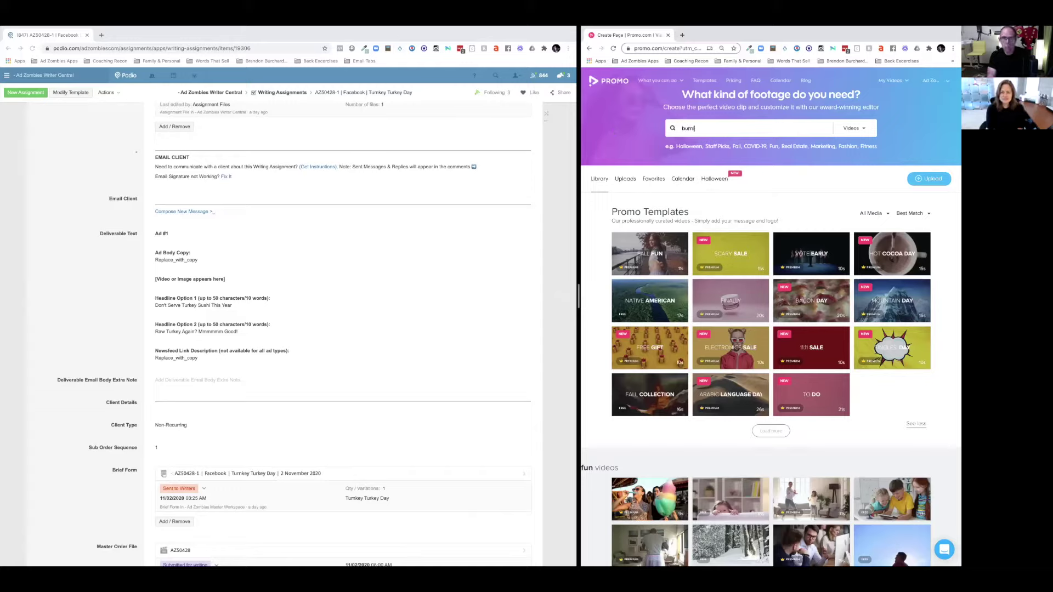
text(ng tu)
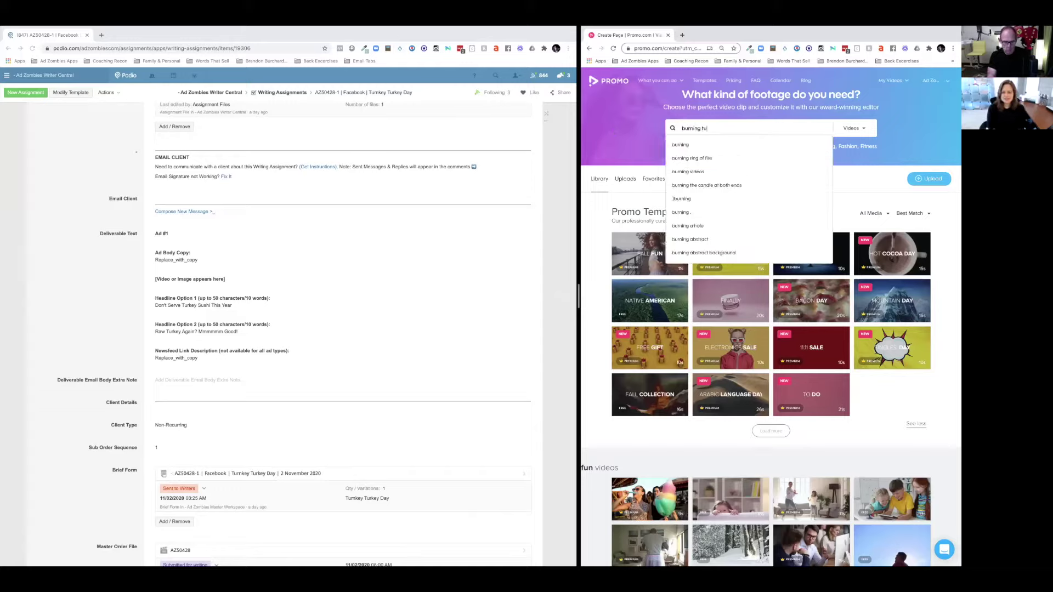
text(rkey smoke)
key(Return)
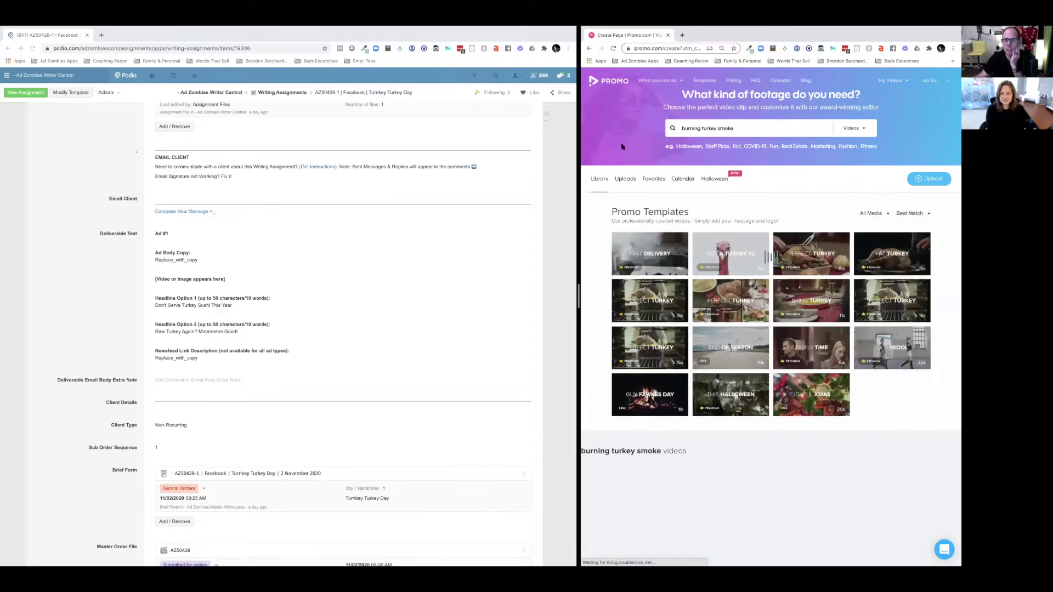
mouse_move(648, 260)
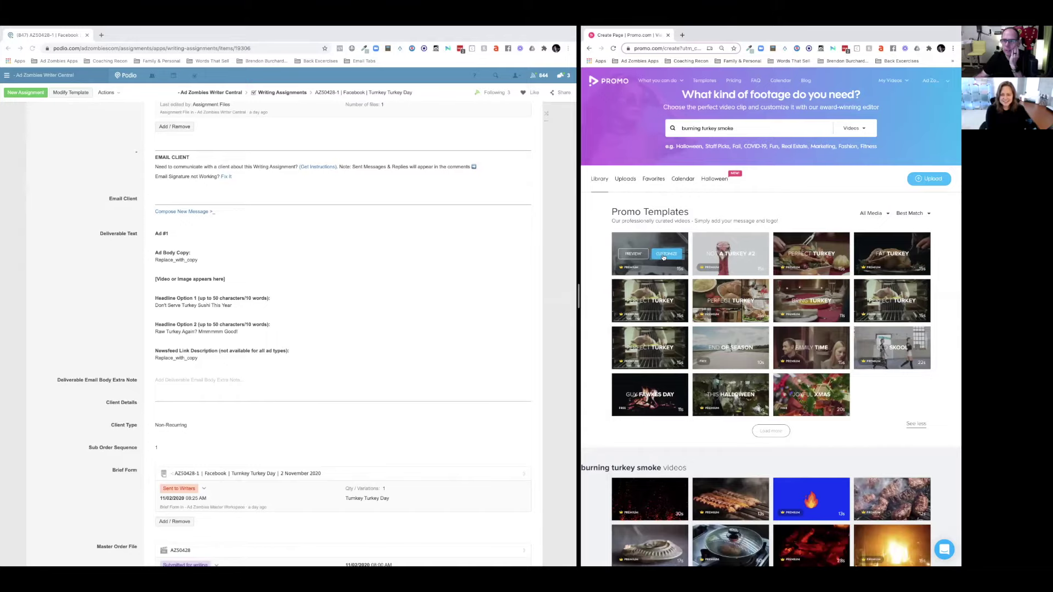
click(664, 257)
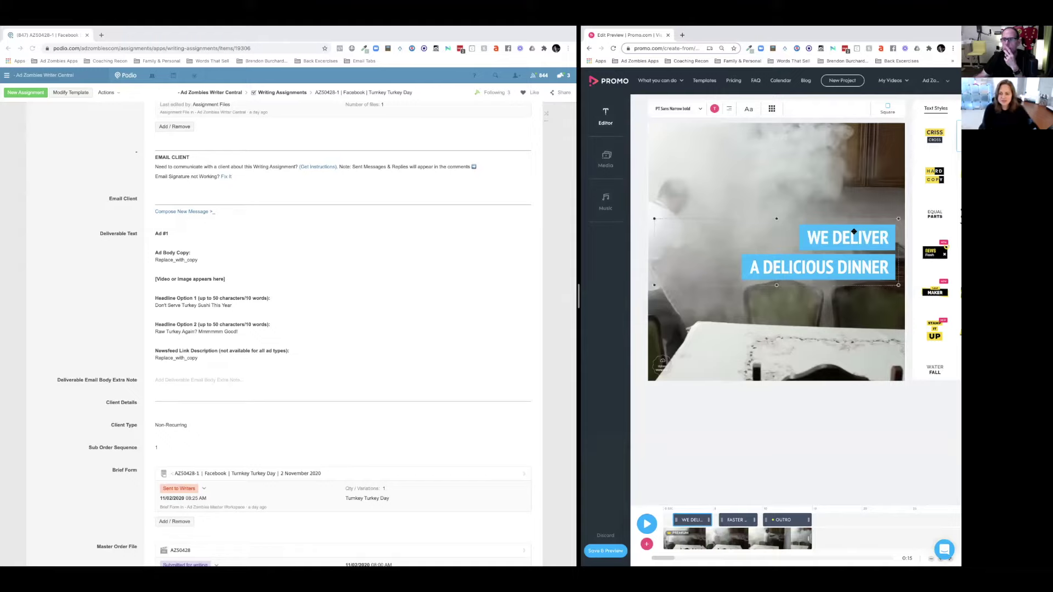
- Delete the WE DELIVER and FASTER THAN caption clips, then play and pause the preview
click(693, 520)
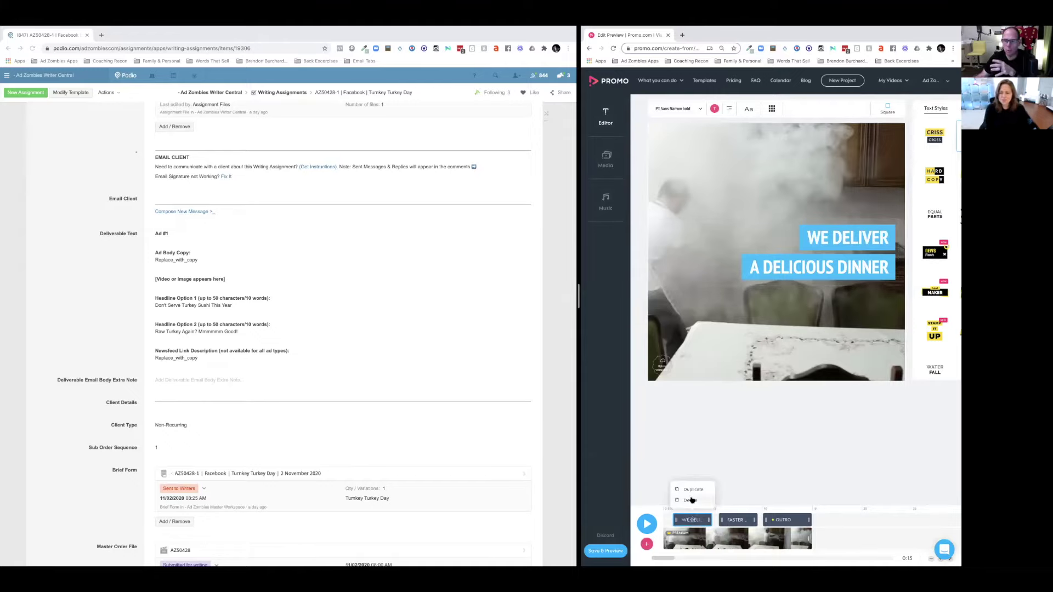
click(690, 501)
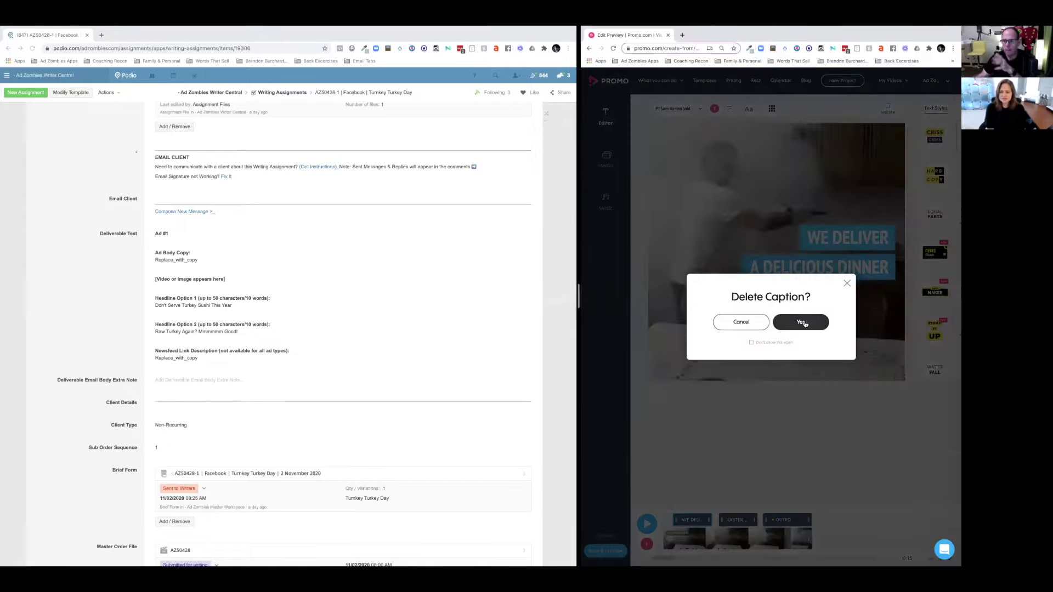
click(805, 325)
click(738, 520)
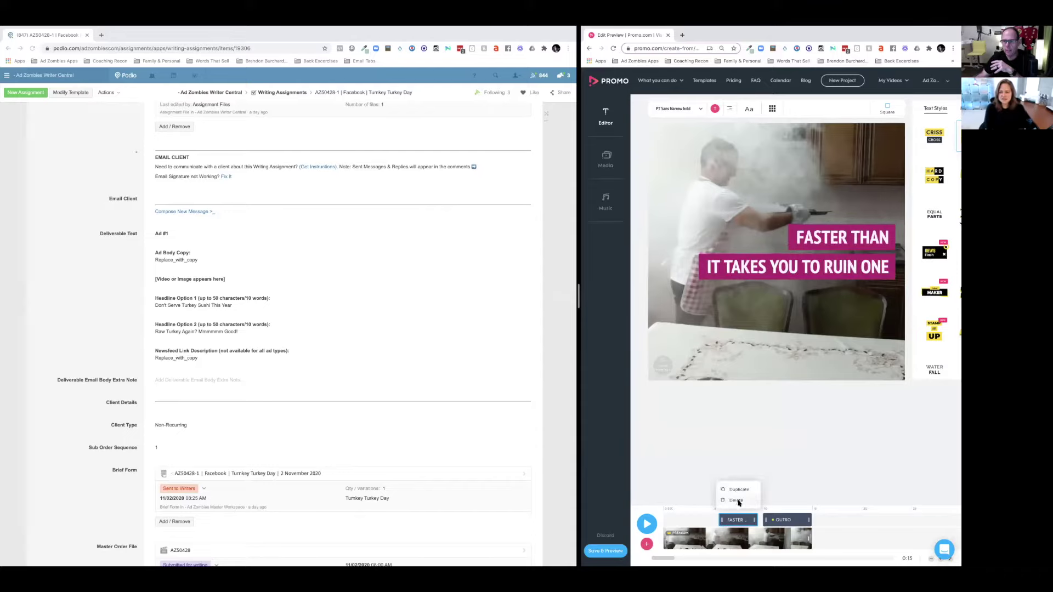
click(737, 501)
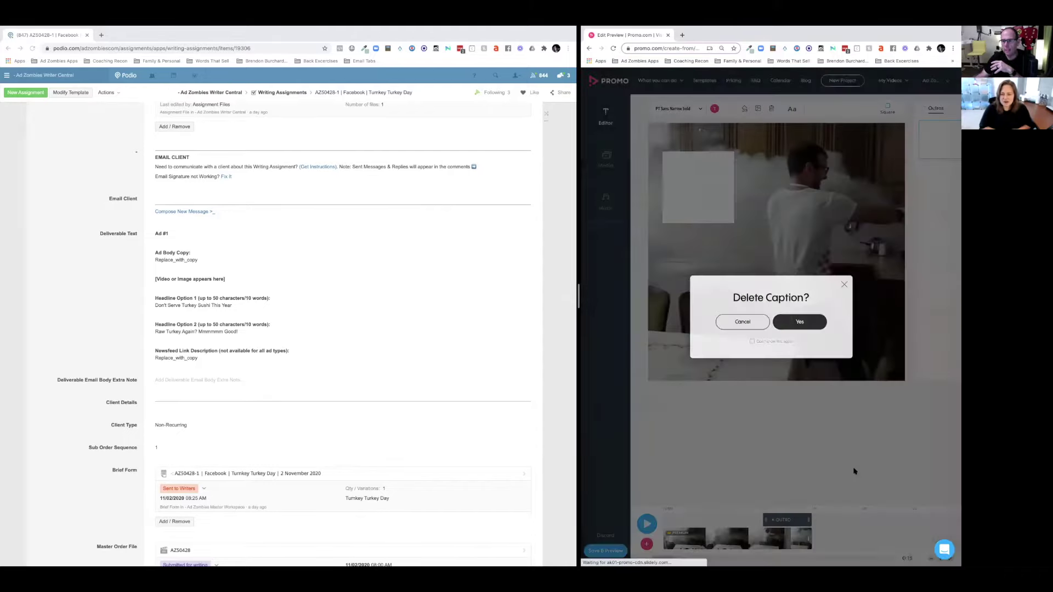
click(854, 471)
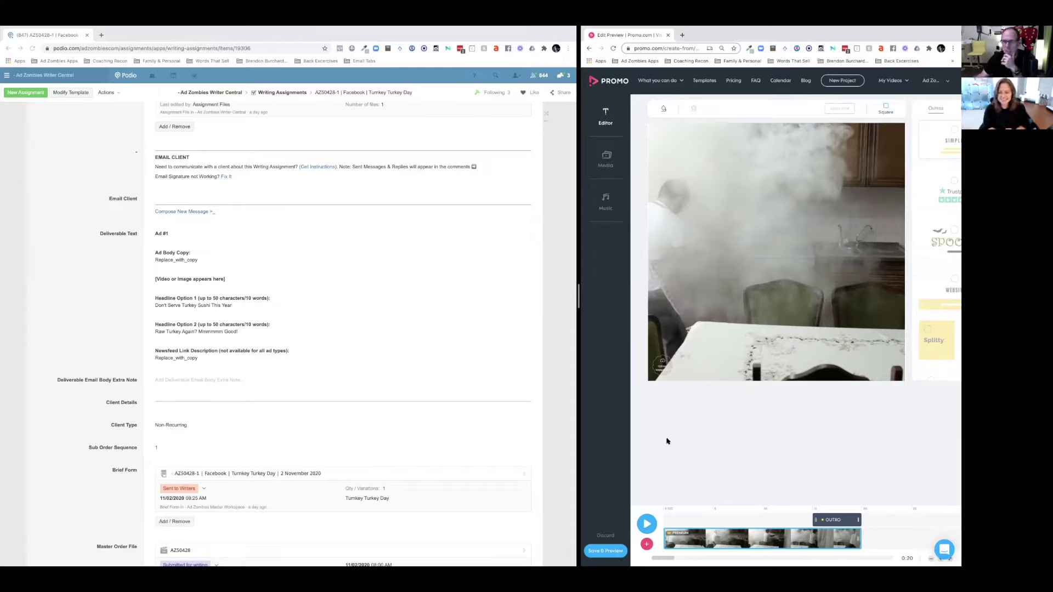
click(646, 524)
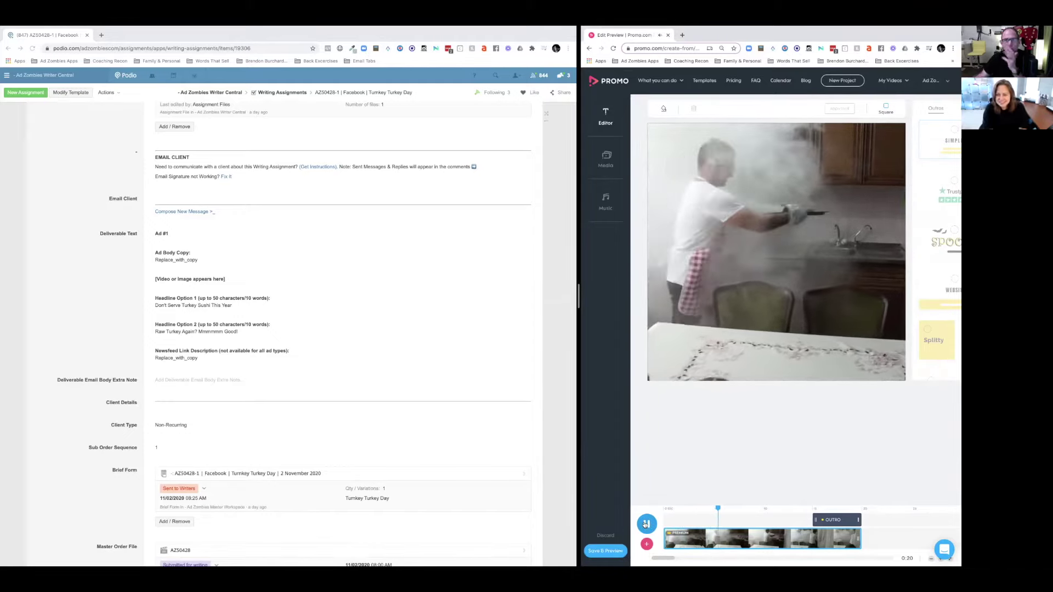
click(646, 525)
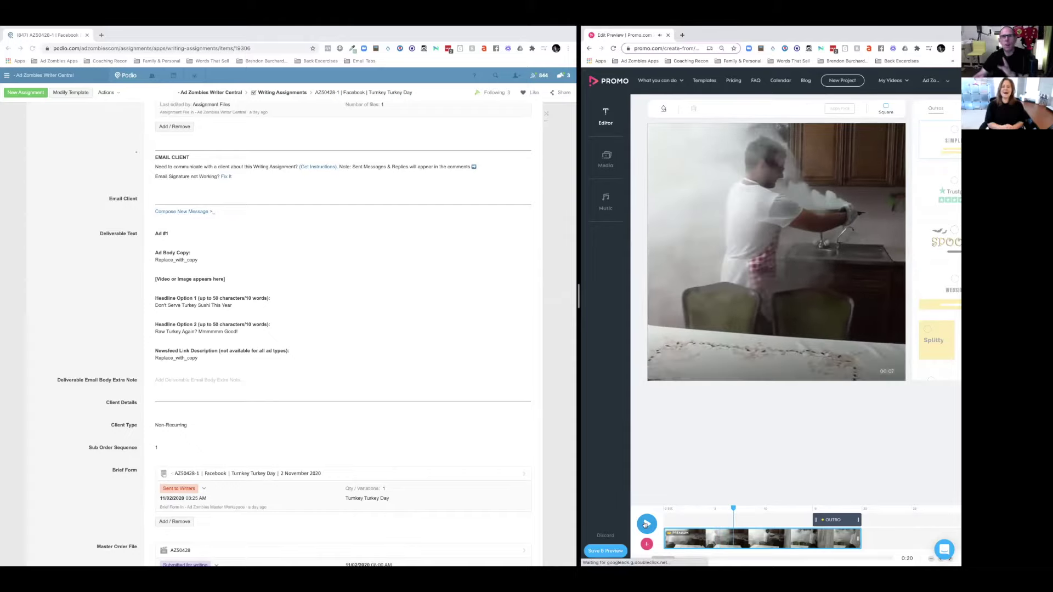
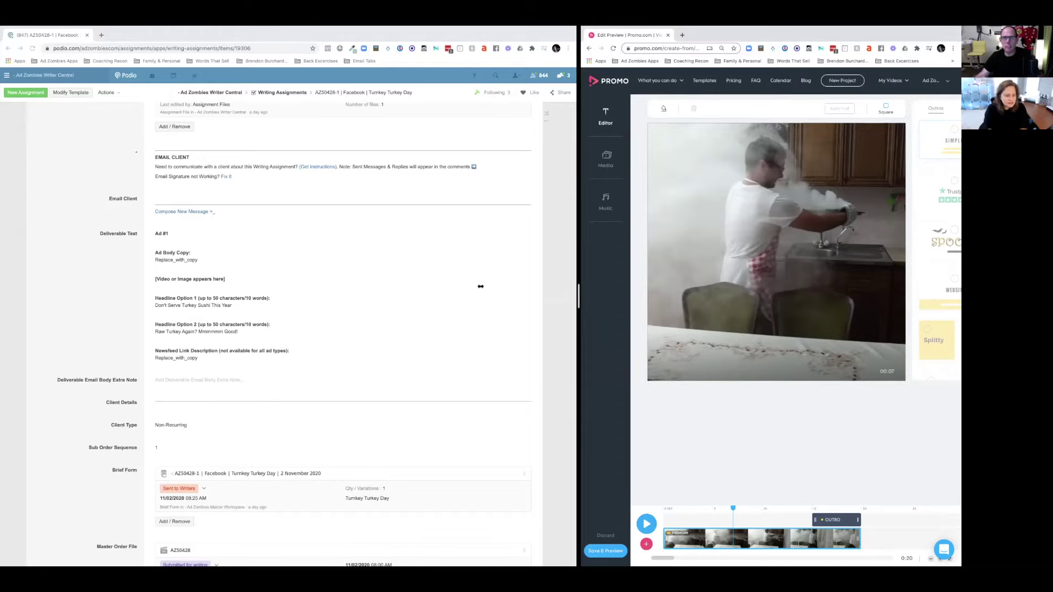
- Widen the editor and add a 'YOUR TEXT GOES HERE' caption, moved later in the video
drag(481, 286, 448, 286)
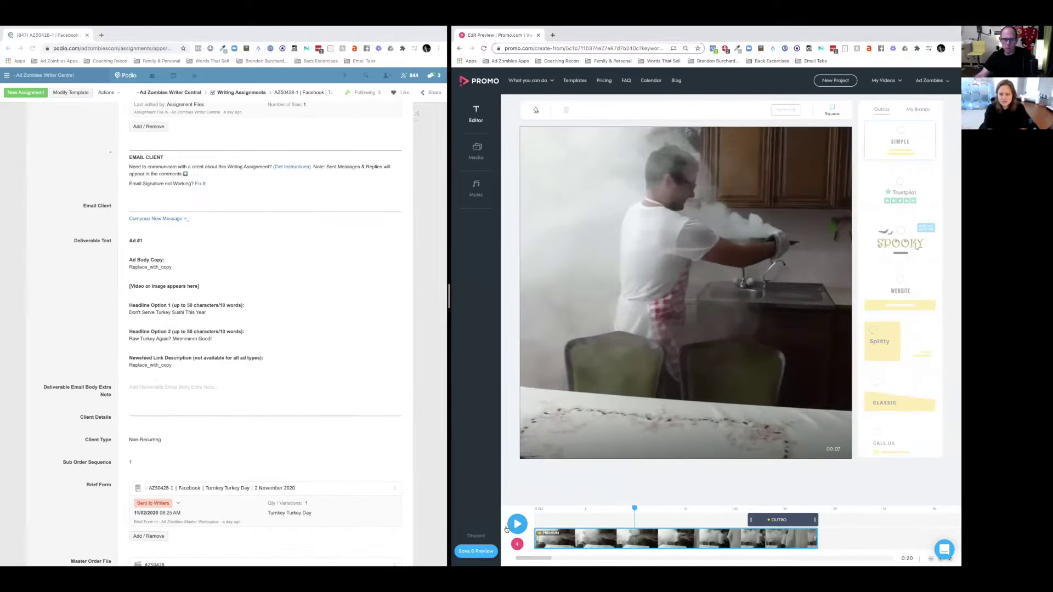
click(517, 544)
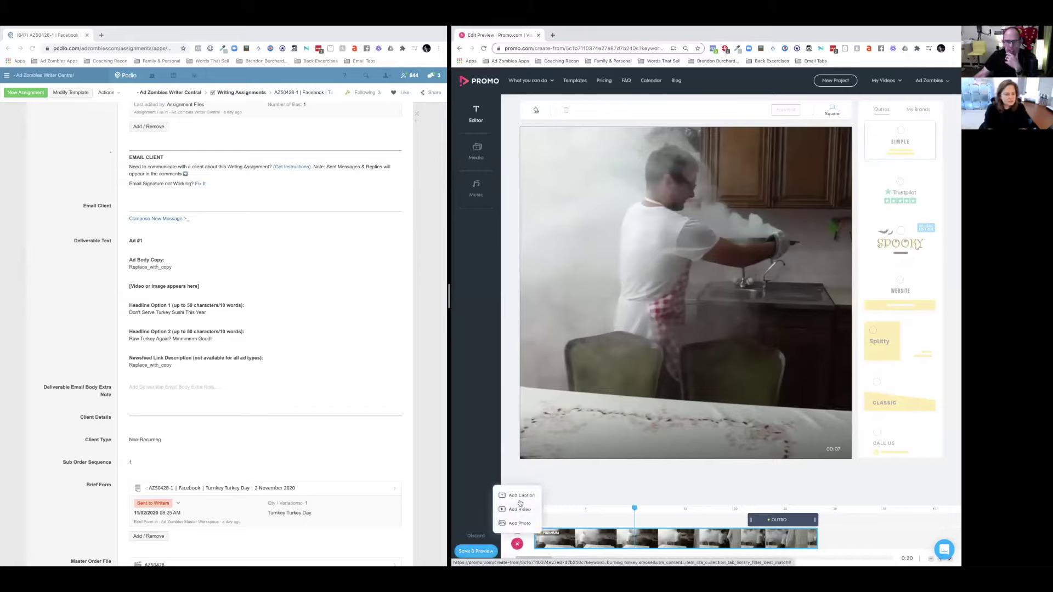
click(520, 501)
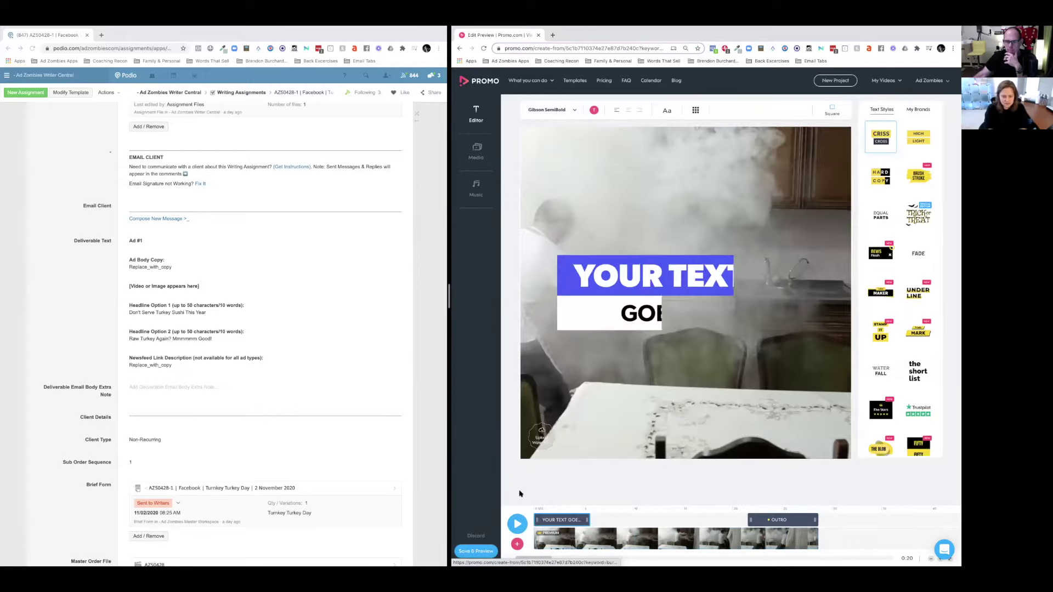
drag(571, 520, 578, 524)
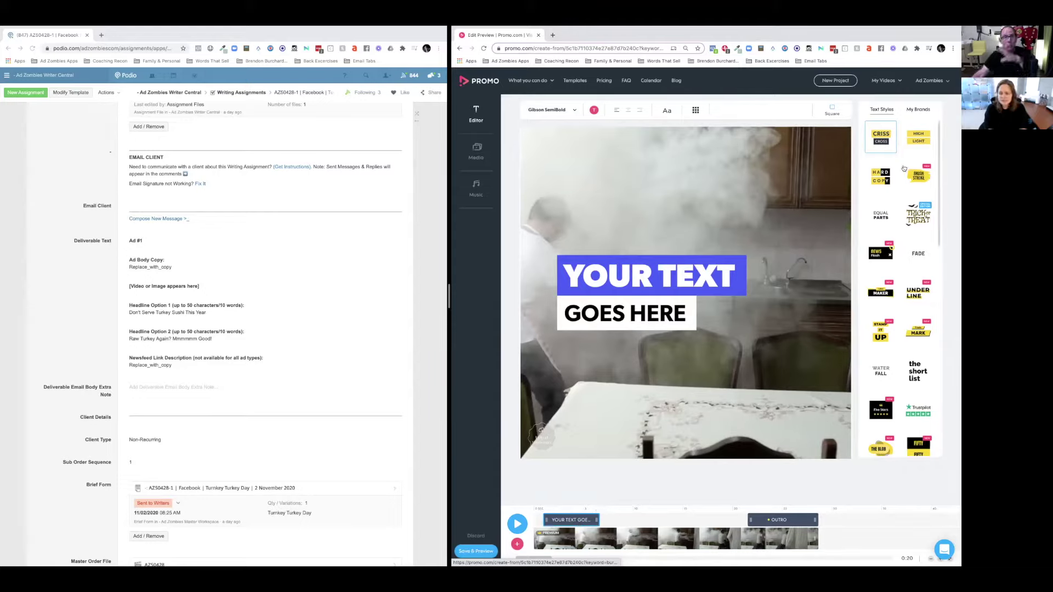
- Style the caption as bold white text on black bars
scroll(904, 168, down, 3)
scroll(904, 168, down, 2)
scroll(906, 170, down, 3)
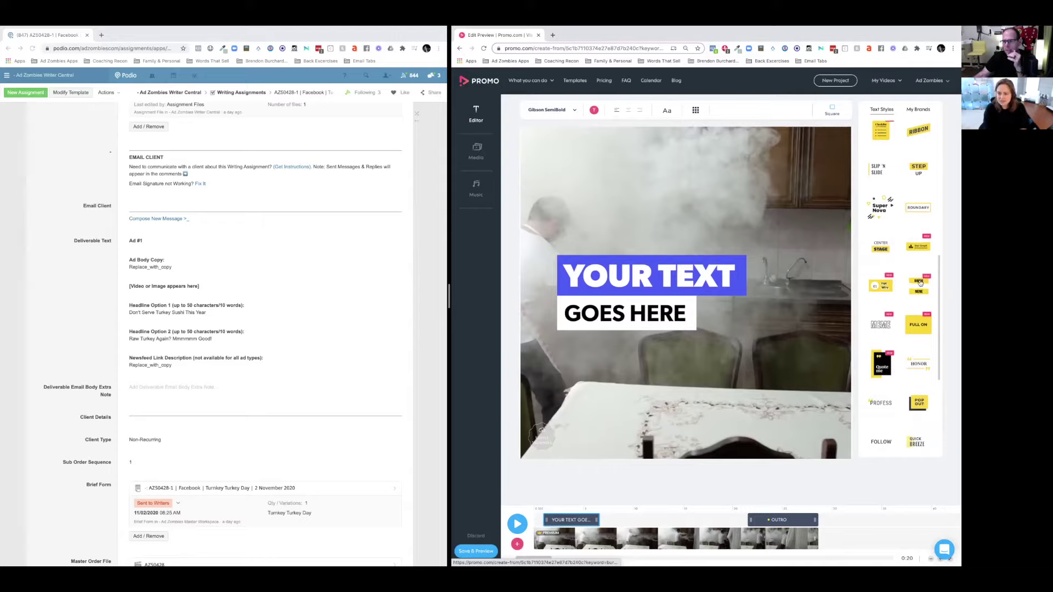
click(920, 282)
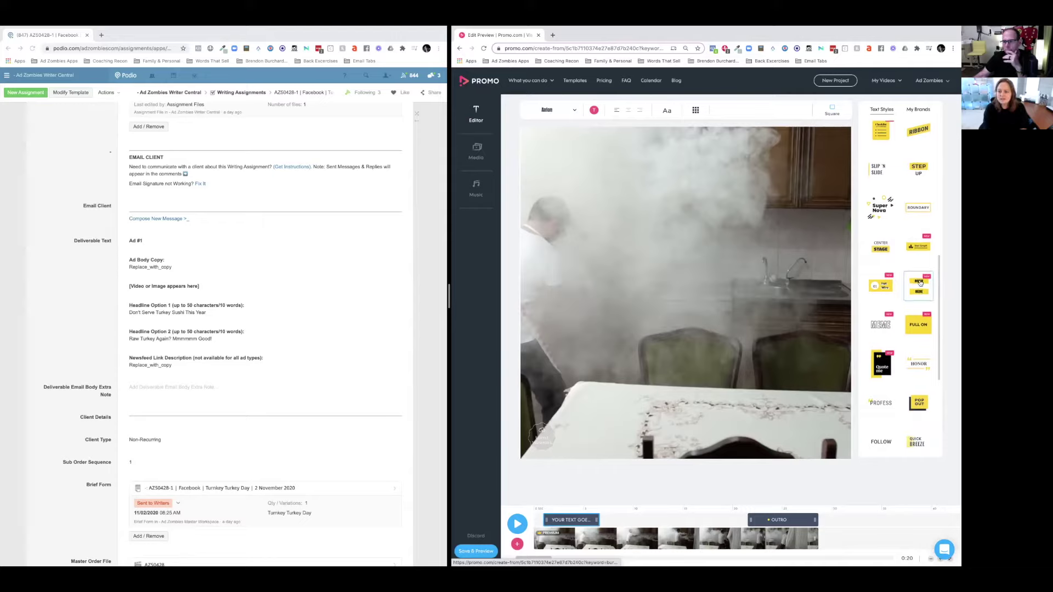
- Switch the caption to the outlined MEME style and place it in the middle position
click(880, 326)
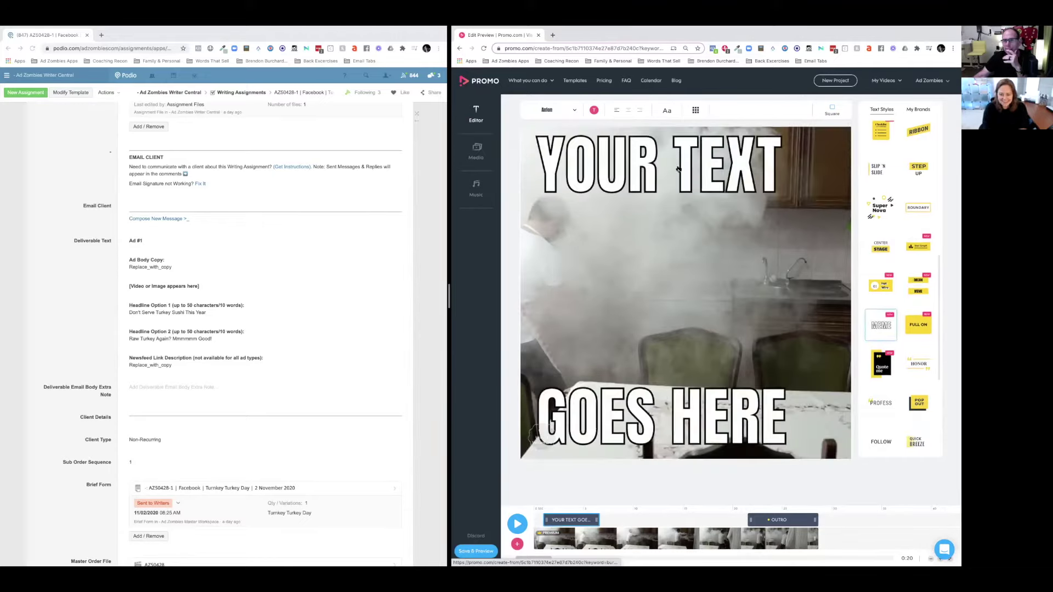
click(694, 111)
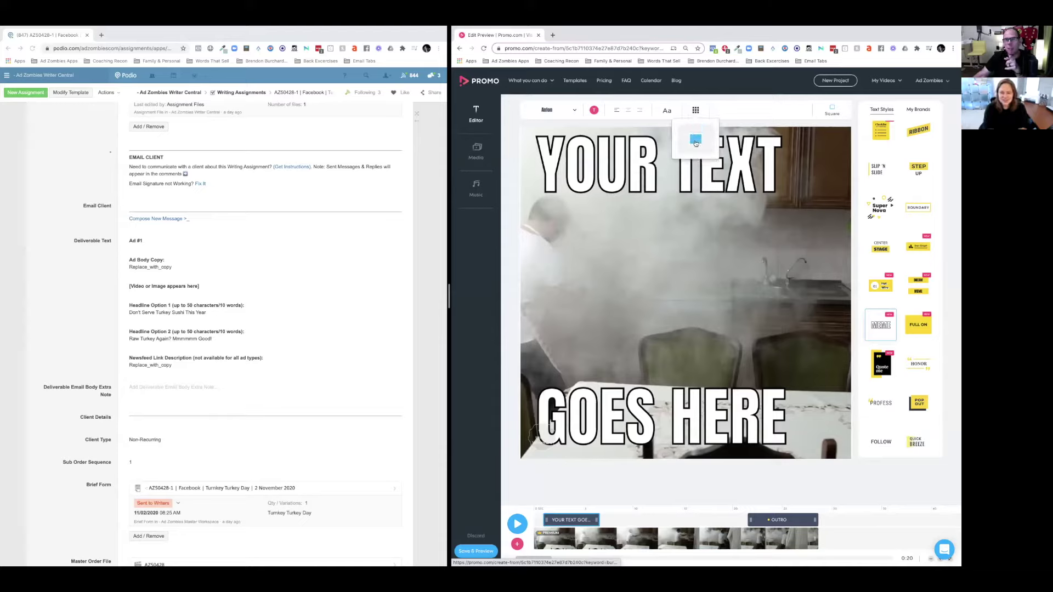
click(696, 141)
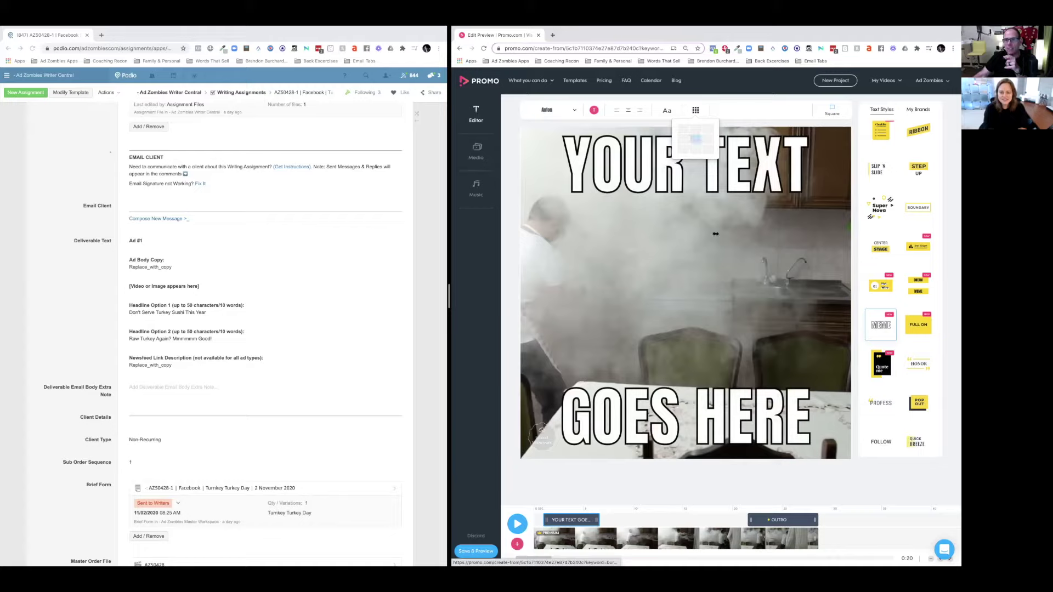
- Change the caption wording to 'RAW TURKEY' / 'OR JERKY' on two lines
click(740, 186)
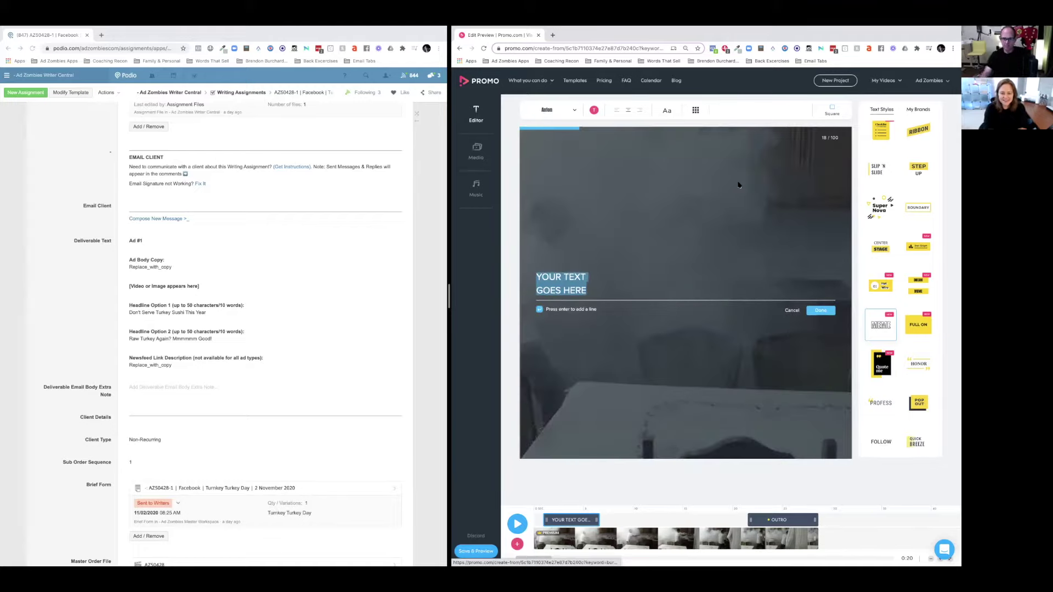
text(R)
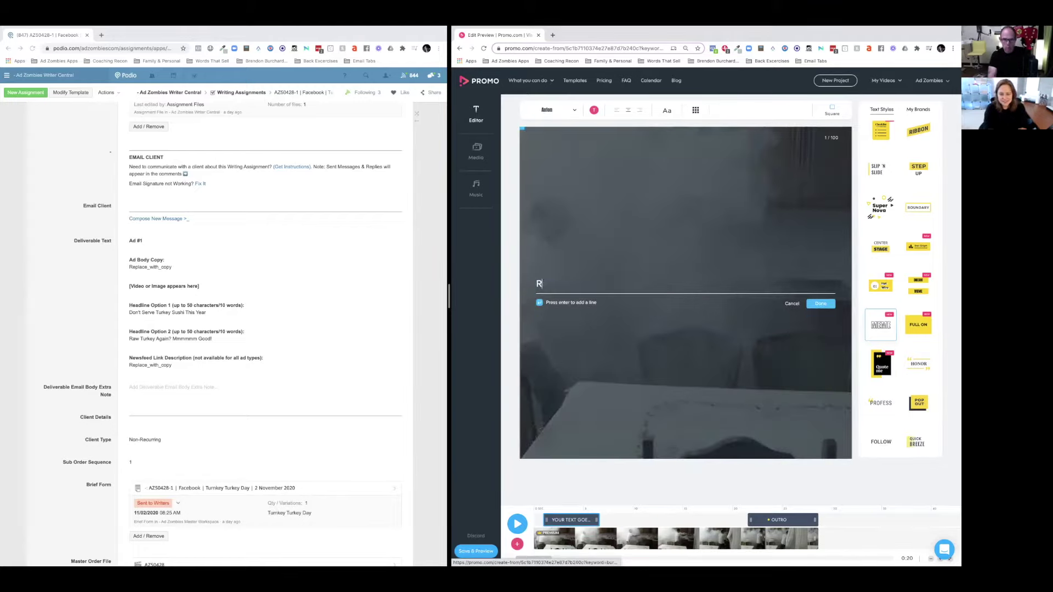
text(AW TURKE)
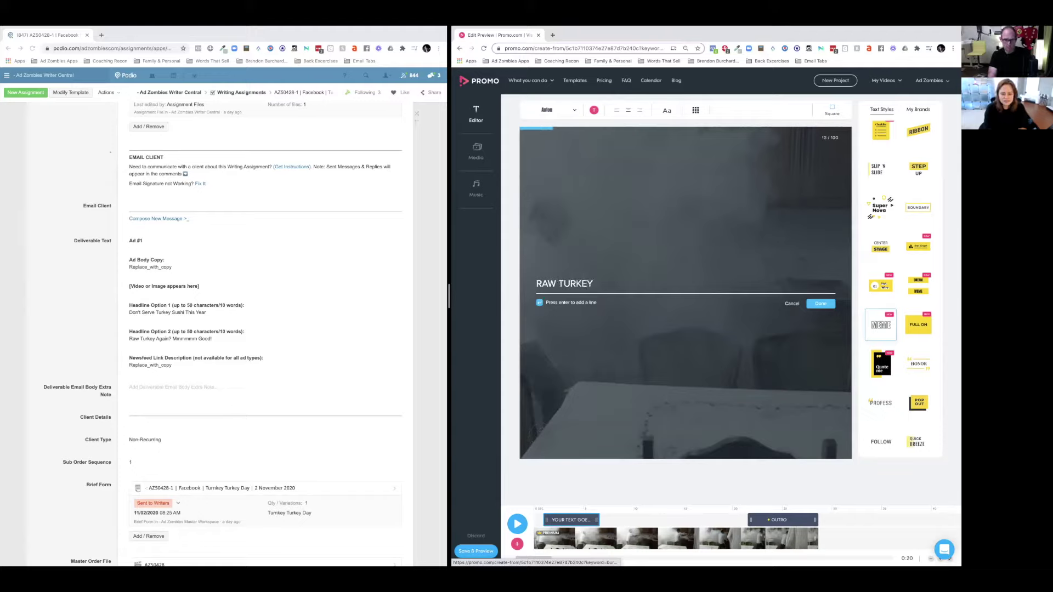
text(Y)
key(Return)
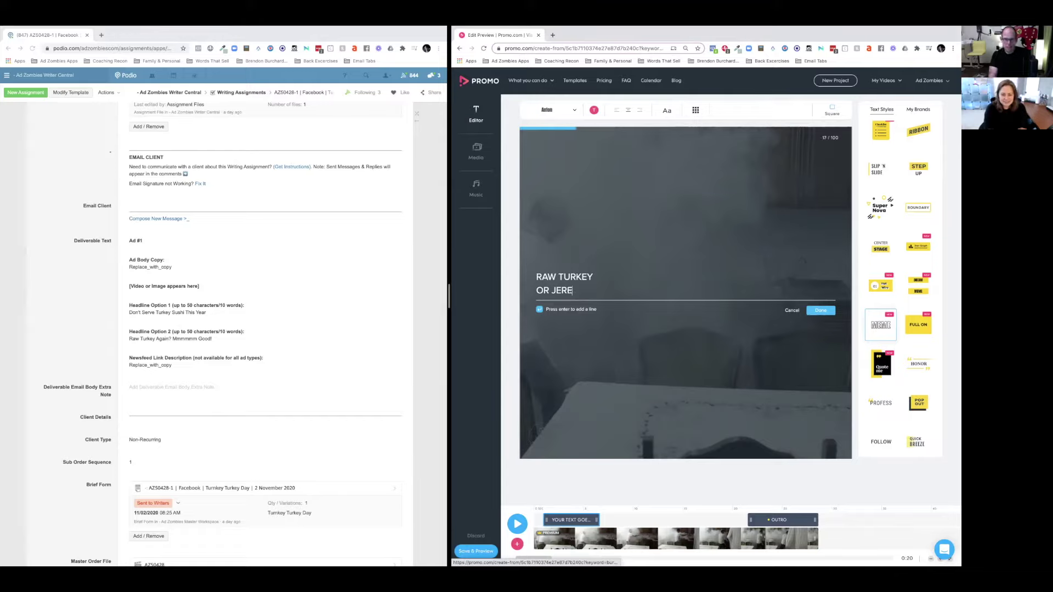
text(Y)
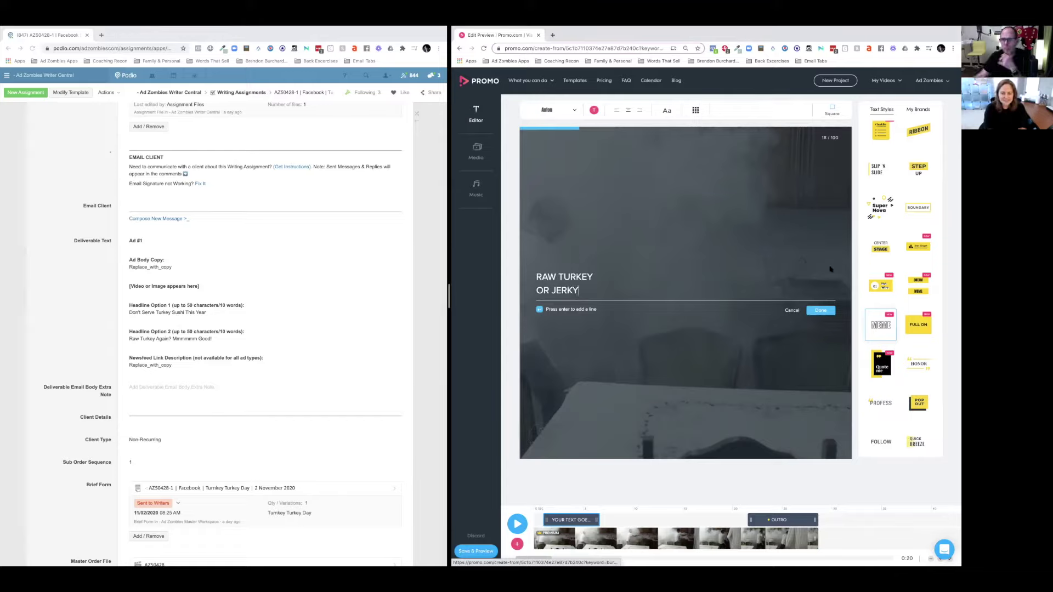
click(825, 310)
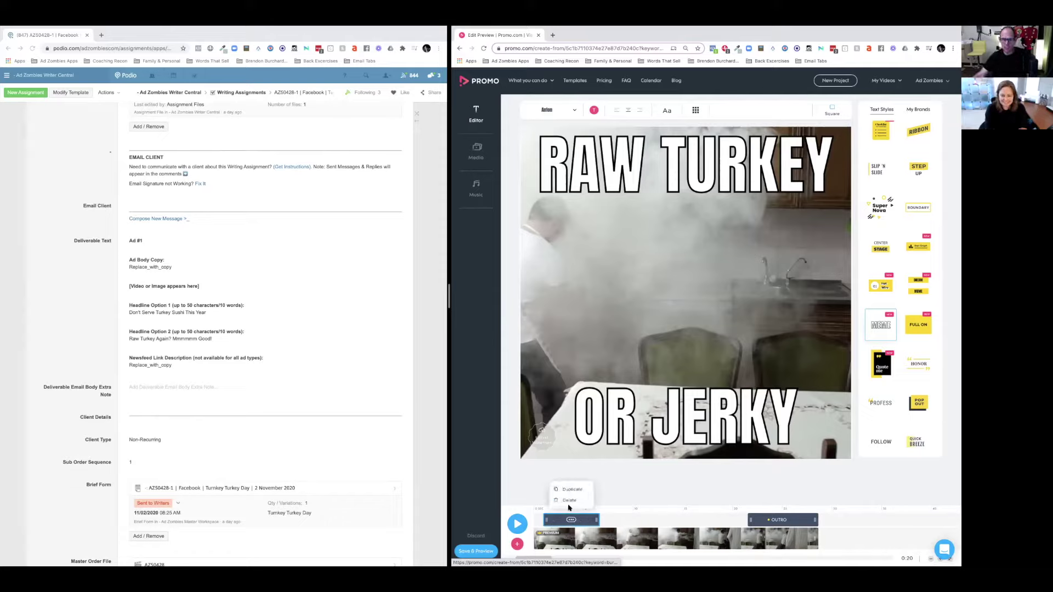
- Duplicate the RAW TURKEY caption and reword the copy to 'LET THIS' / 'BE A LESSON'
click(618, 517)
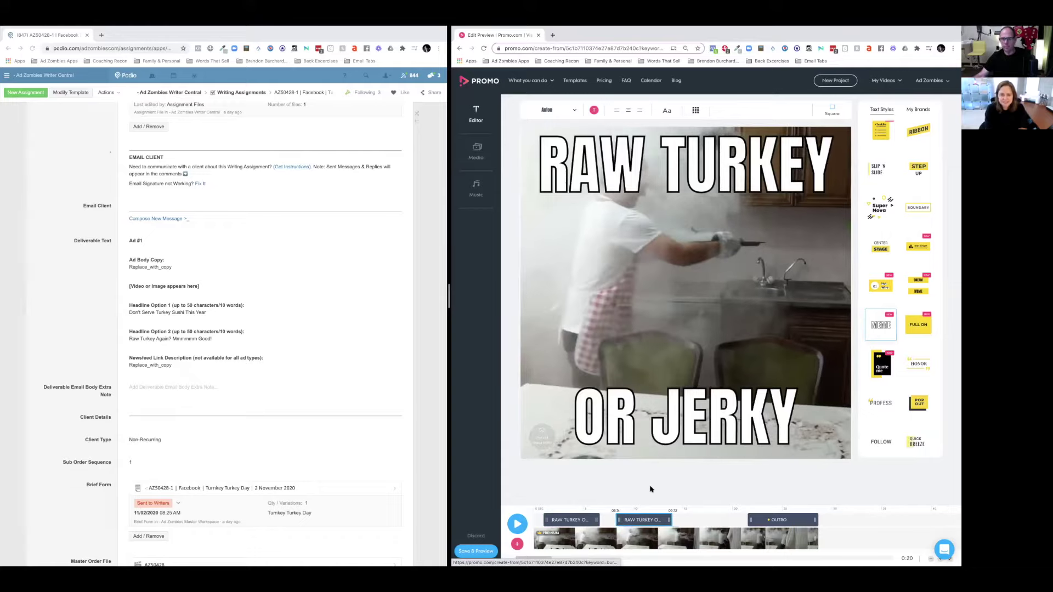
click(708, 164)
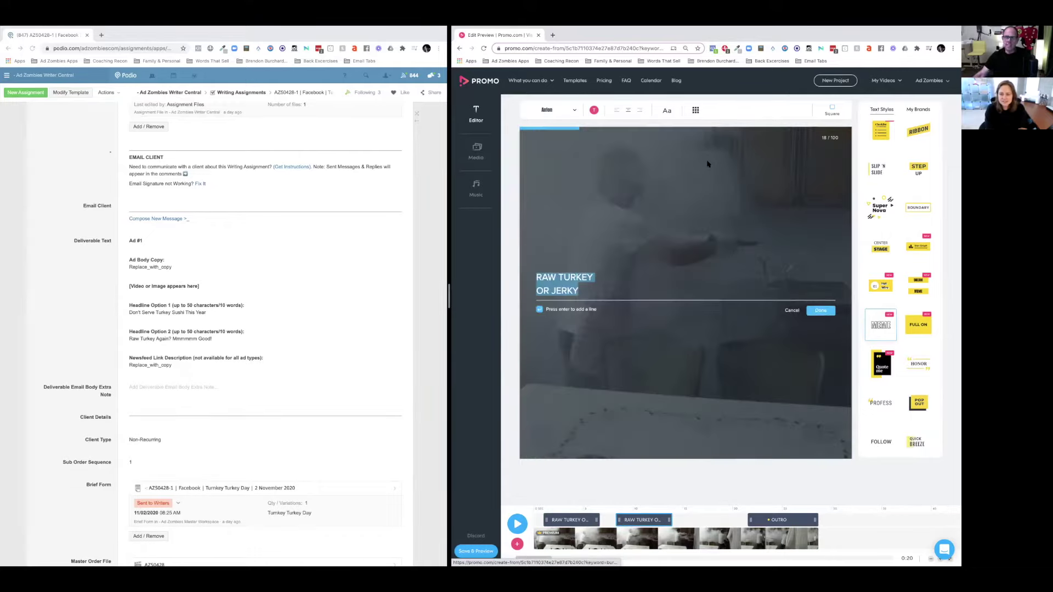
text(LET THI)
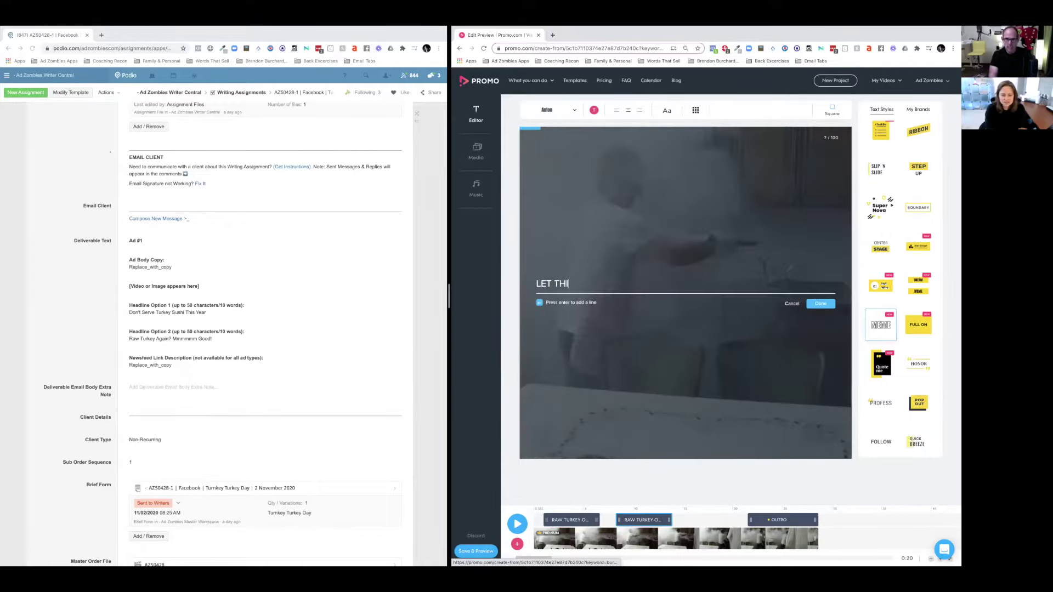
text(S)
key(Return)
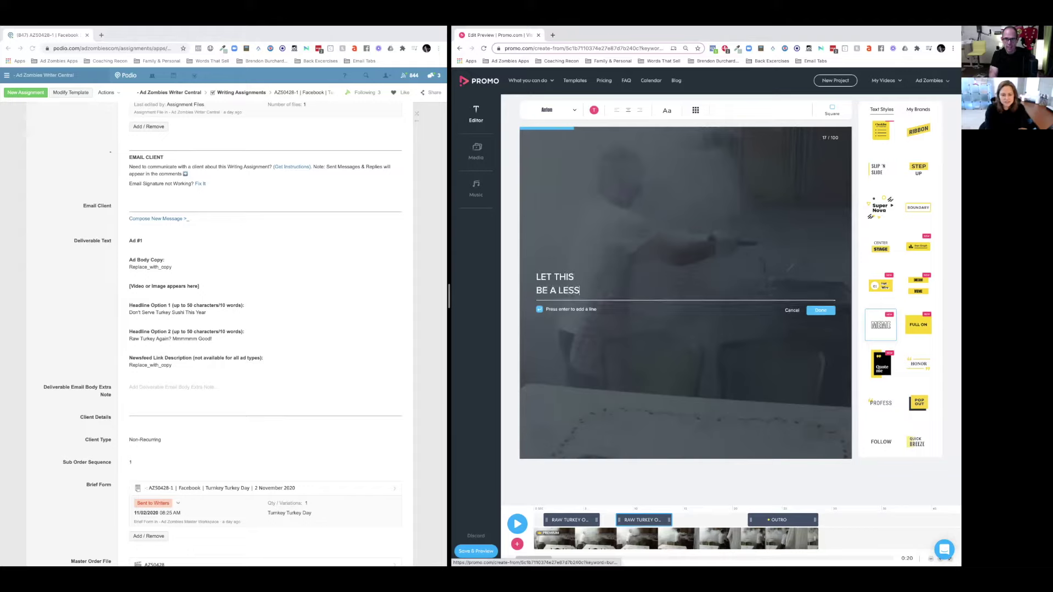
text(BE A LESSON)
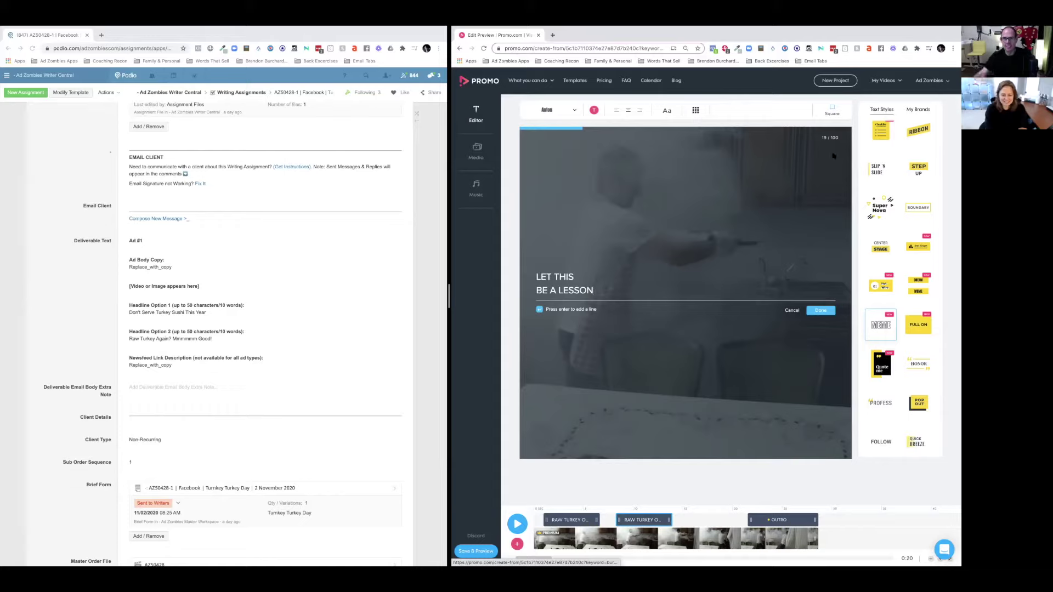
click(821, 311)
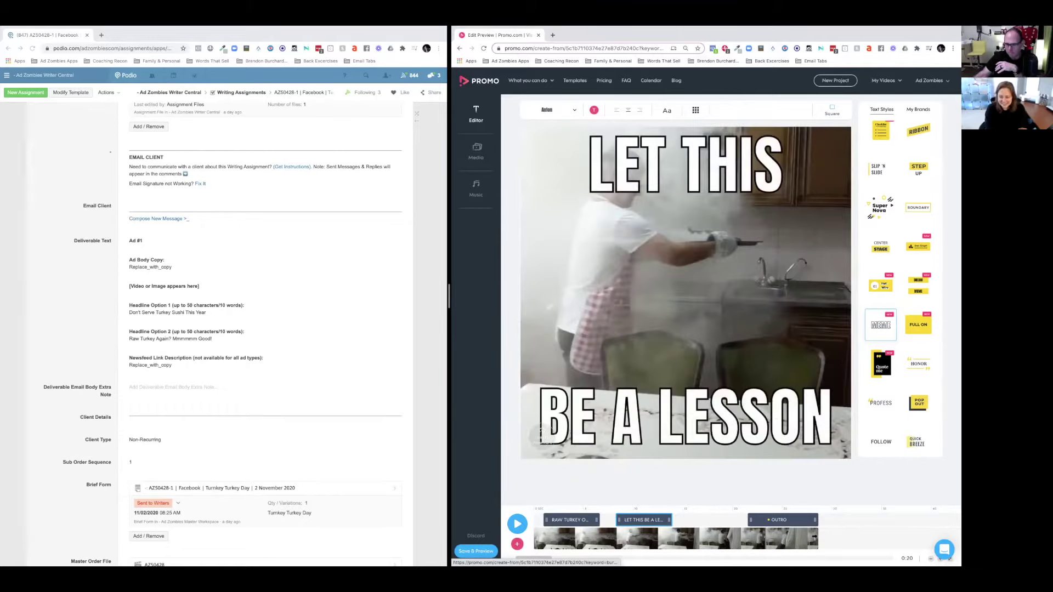
click(661, 538)
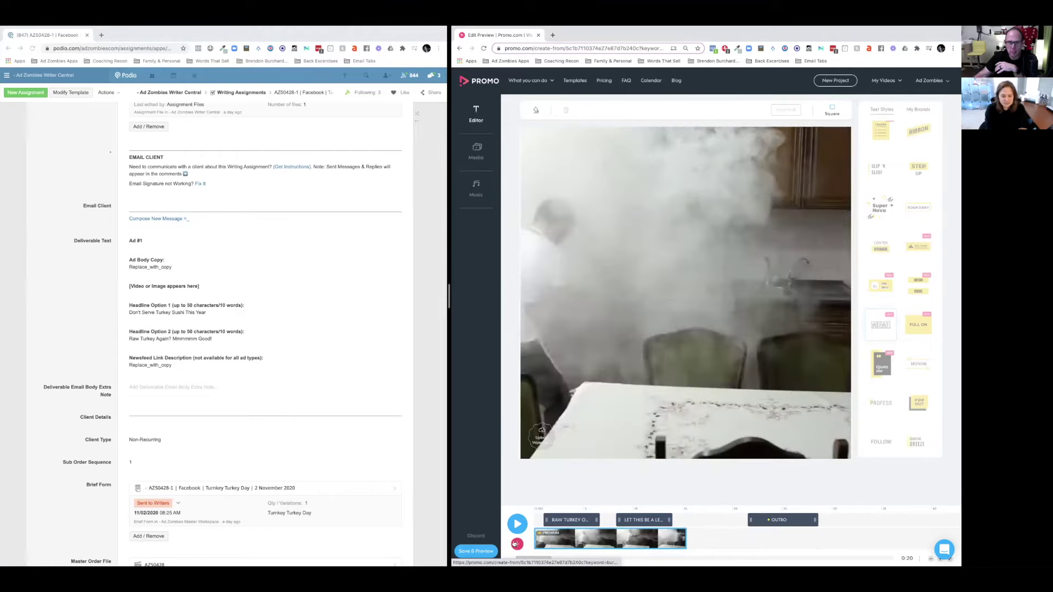
- Search the media library for 'thanksgiving dinner' stock clips
click(518, 543)
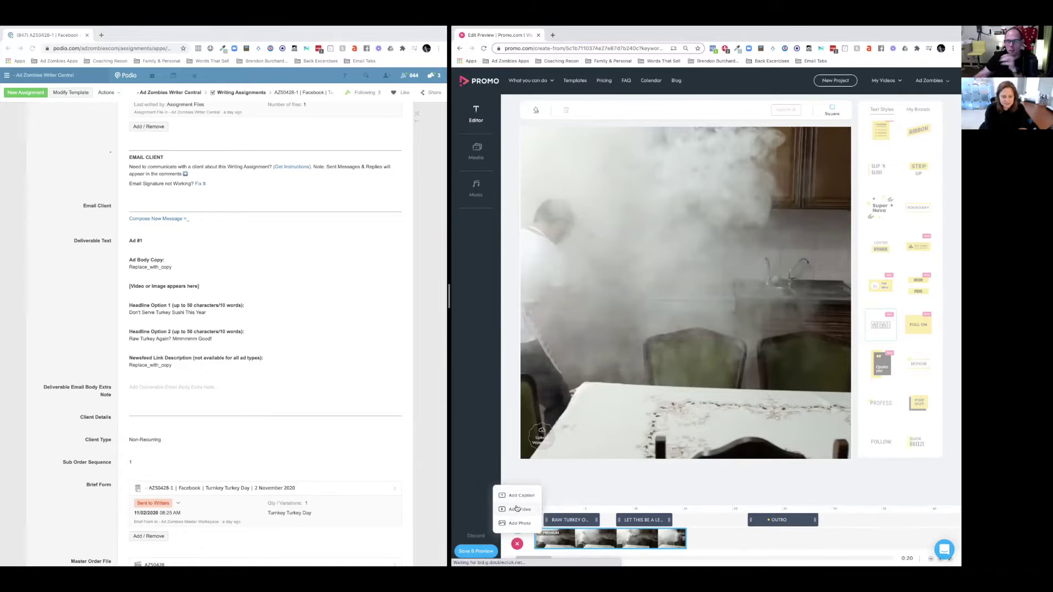
click(518, 508)
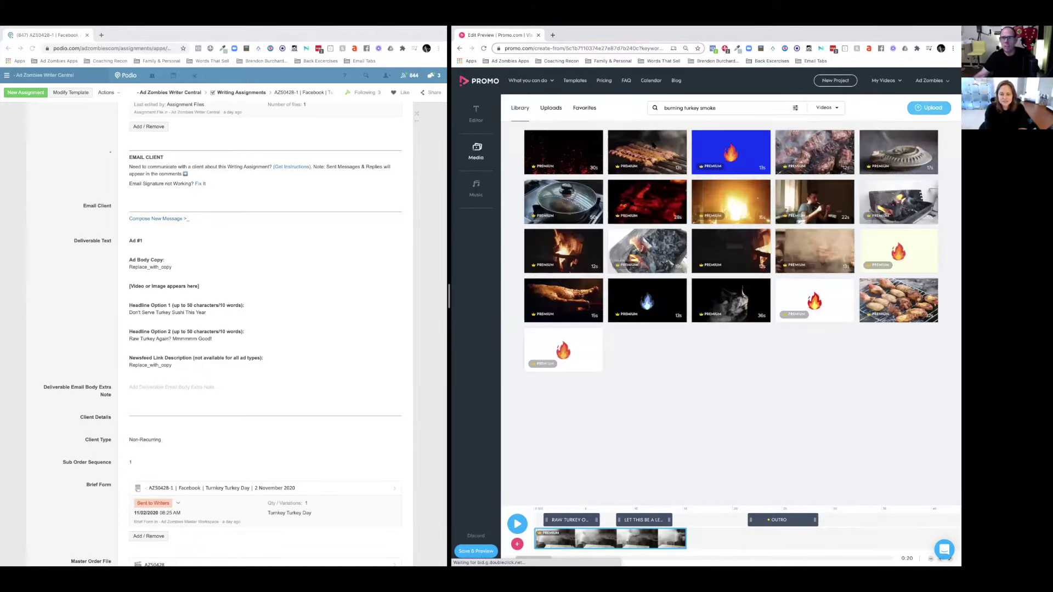
key(super+a)
text(tha)
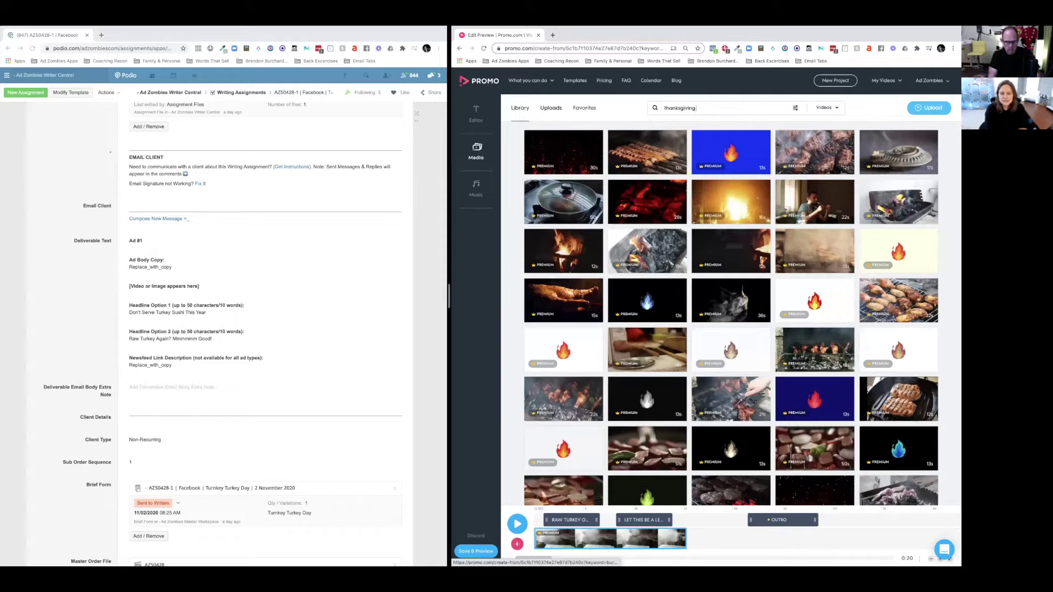
text(nksgiving dinner)
key(Return)
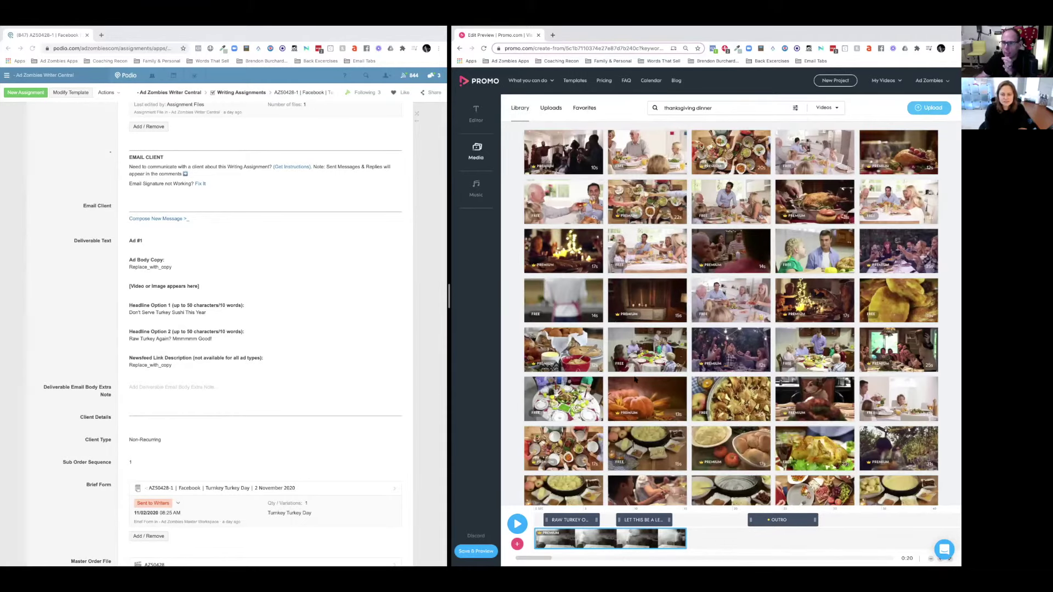
- Preview the roast turkey dinner clip and add it after the smoky kitchen clip
mouse_move(833, 399)
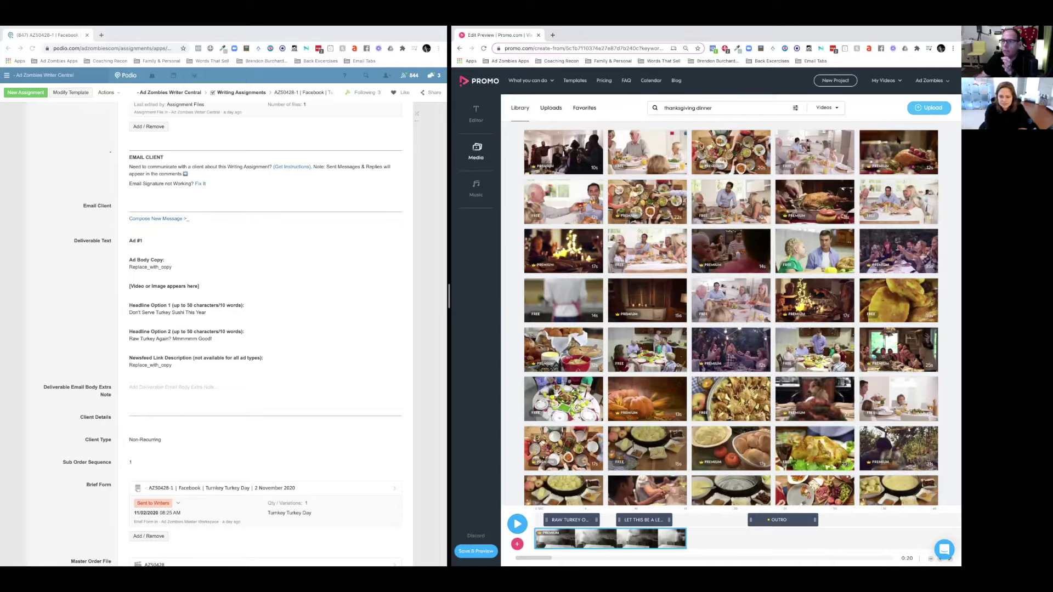
mouse_move(892, 150)
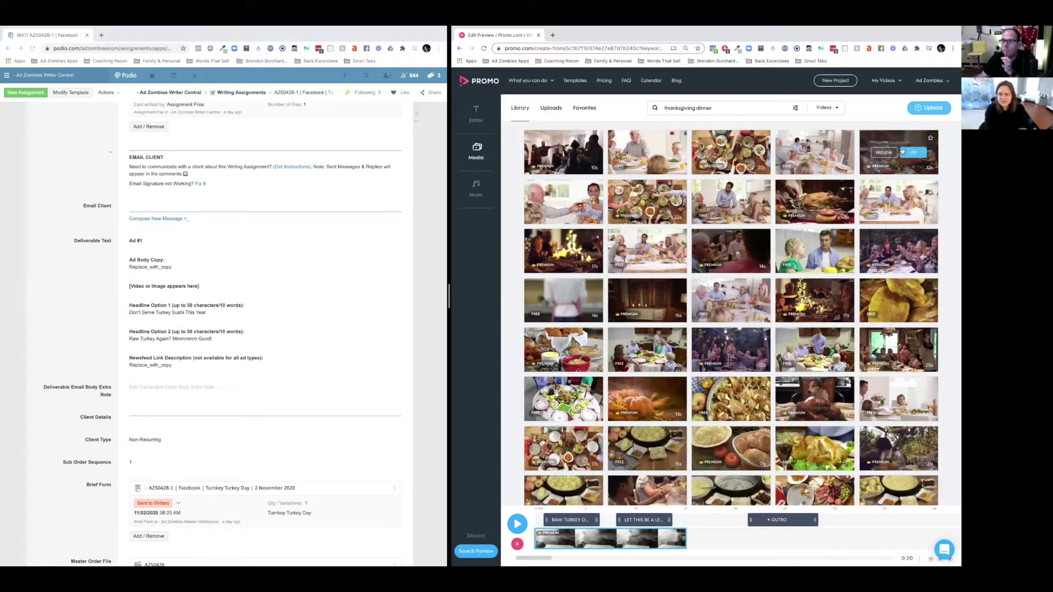
mouse_move(833, 191)
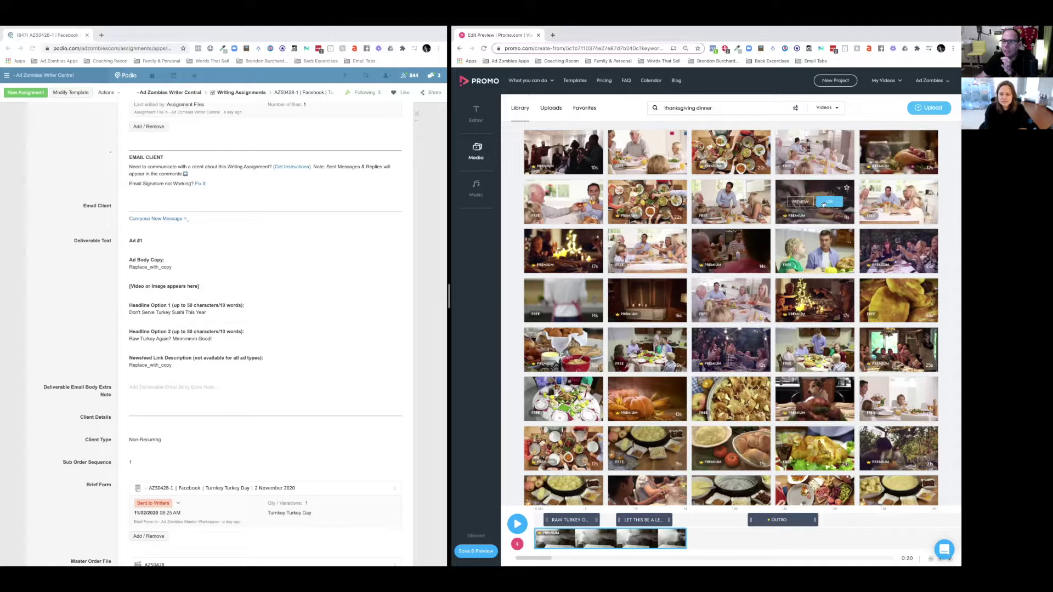
click(806, 202)
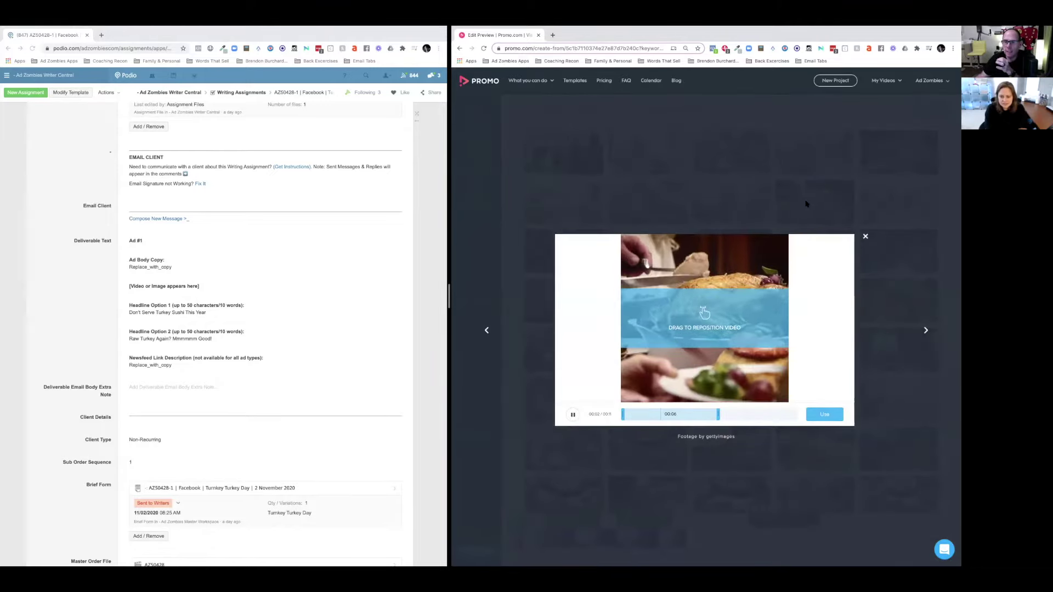
click(865, 237)
mouse_move(913, 154)
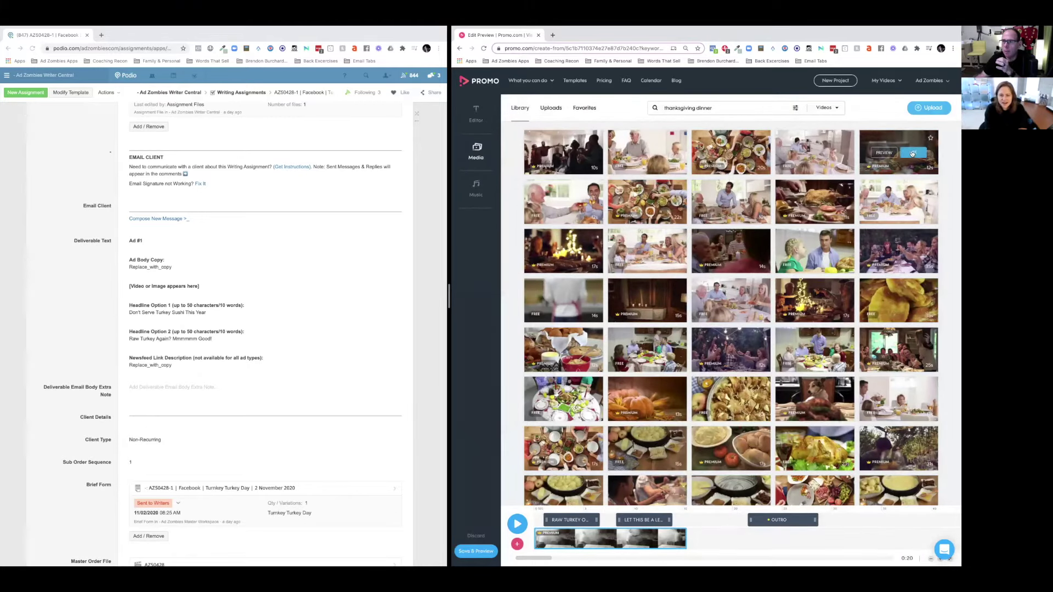
click(908, 154)
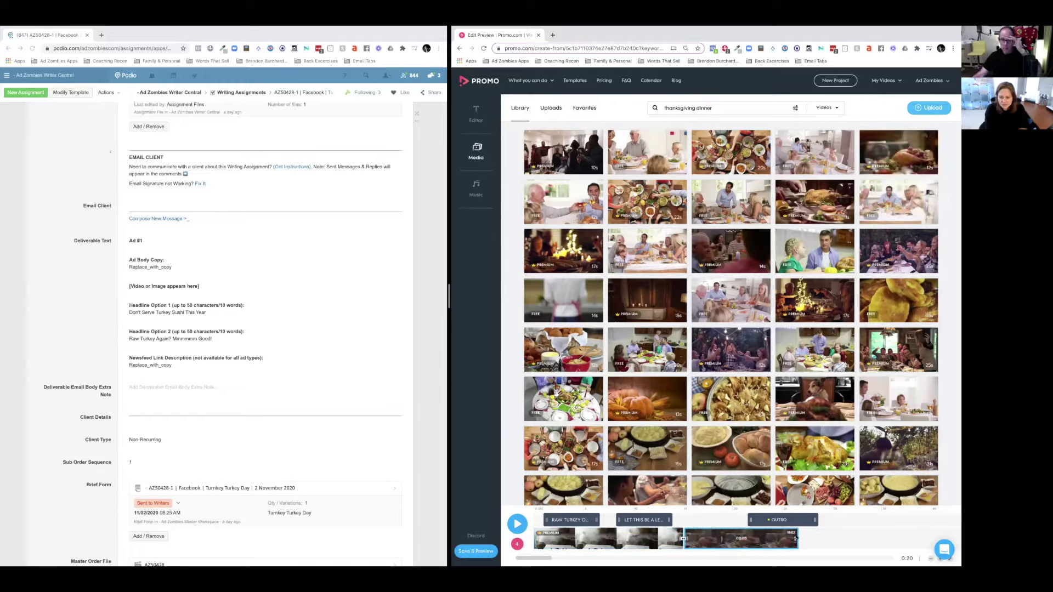
- Pause playback in the editor and save, rendering the preview of 'My Promo video #121'
click(516, 525)
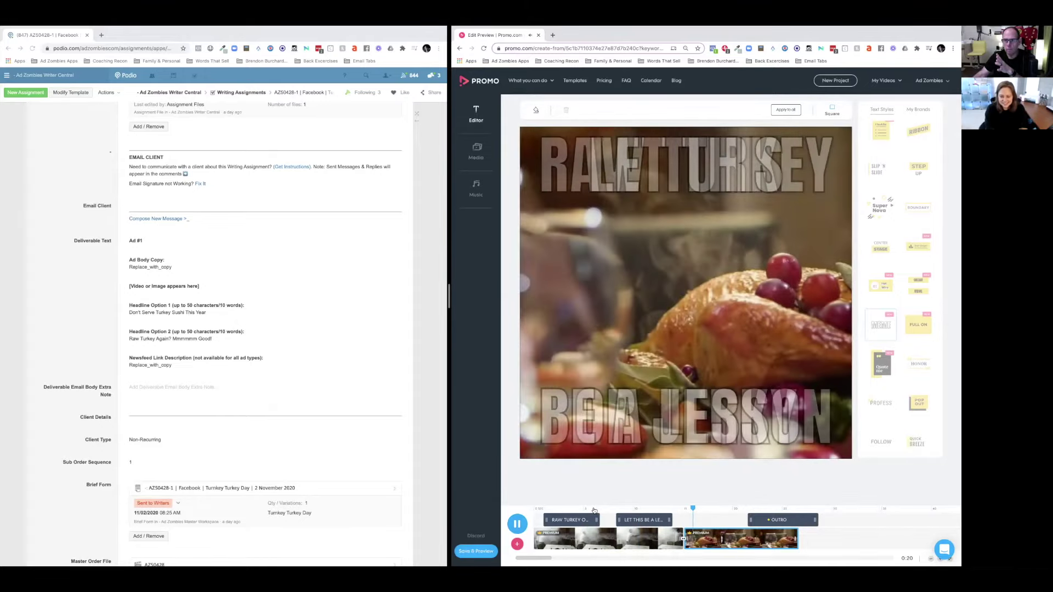
click(519, 525)
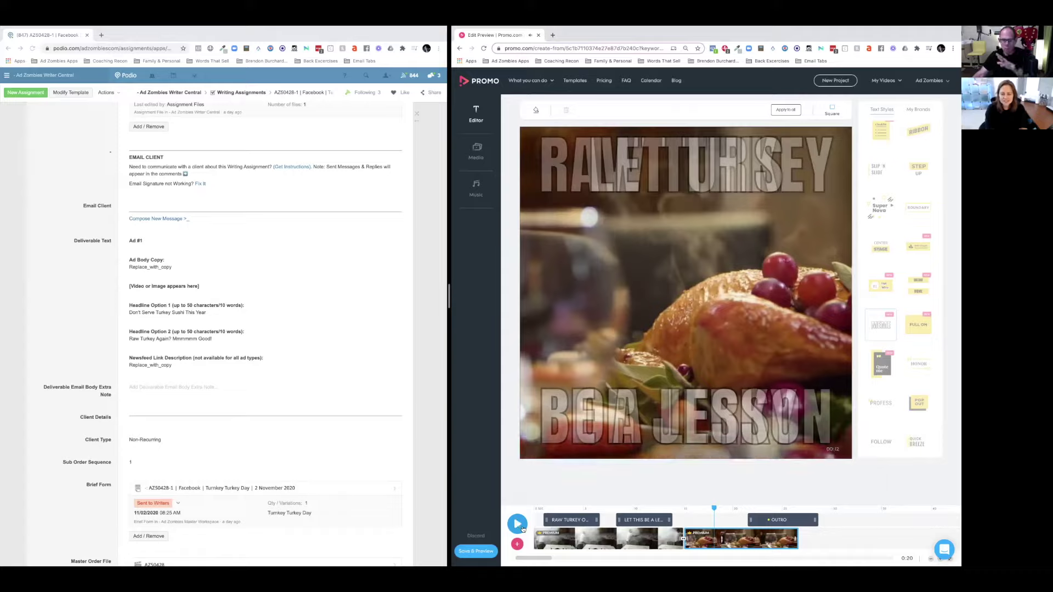
click(476, 552)
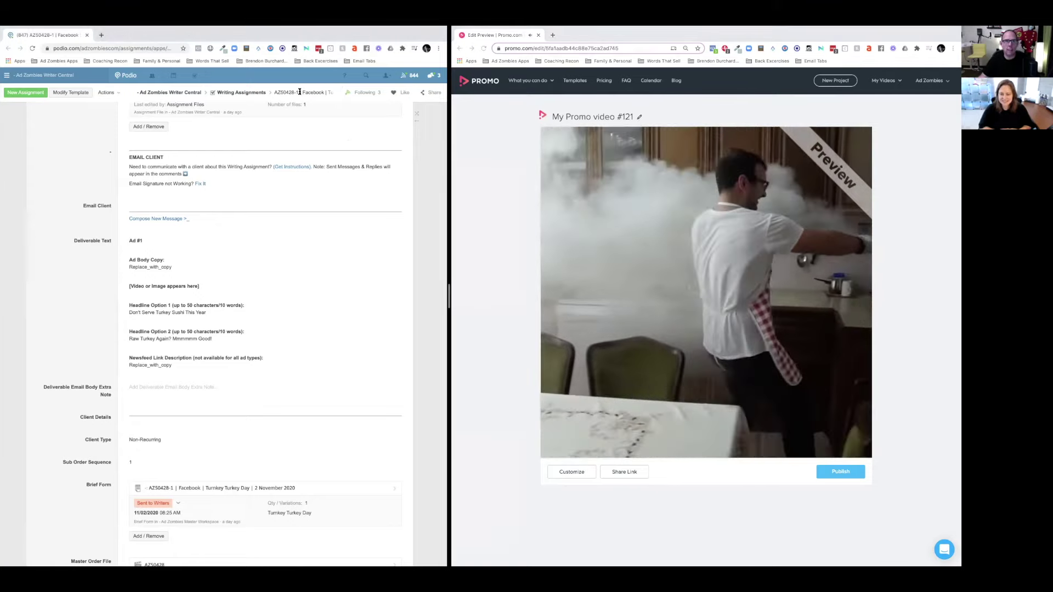
- Copy the full assignment title from Podio and paste it as the Promo video's name
drag(276, 92, 332, 92)
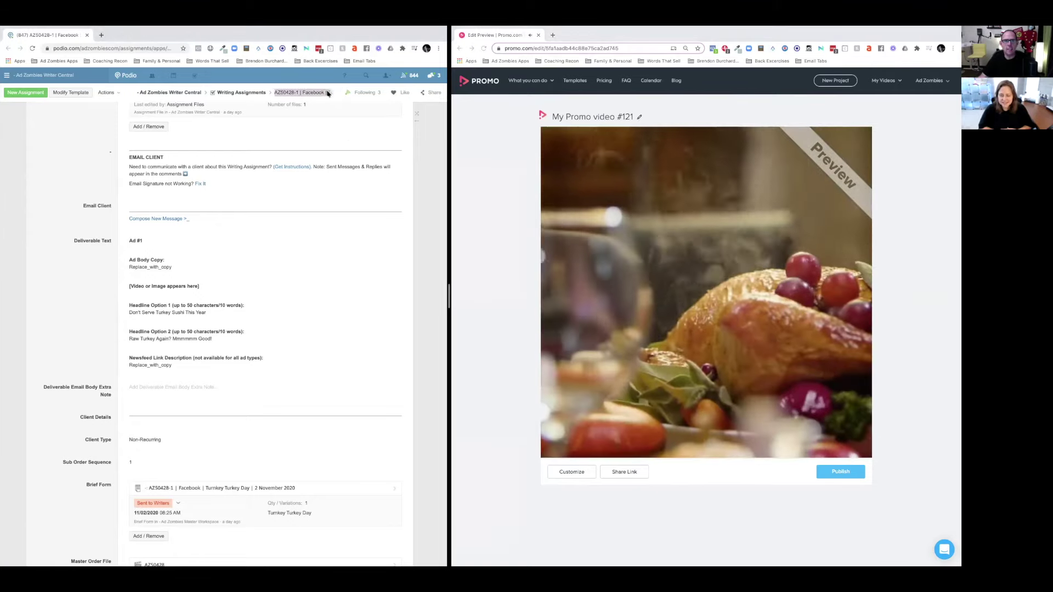
click(322, 92)
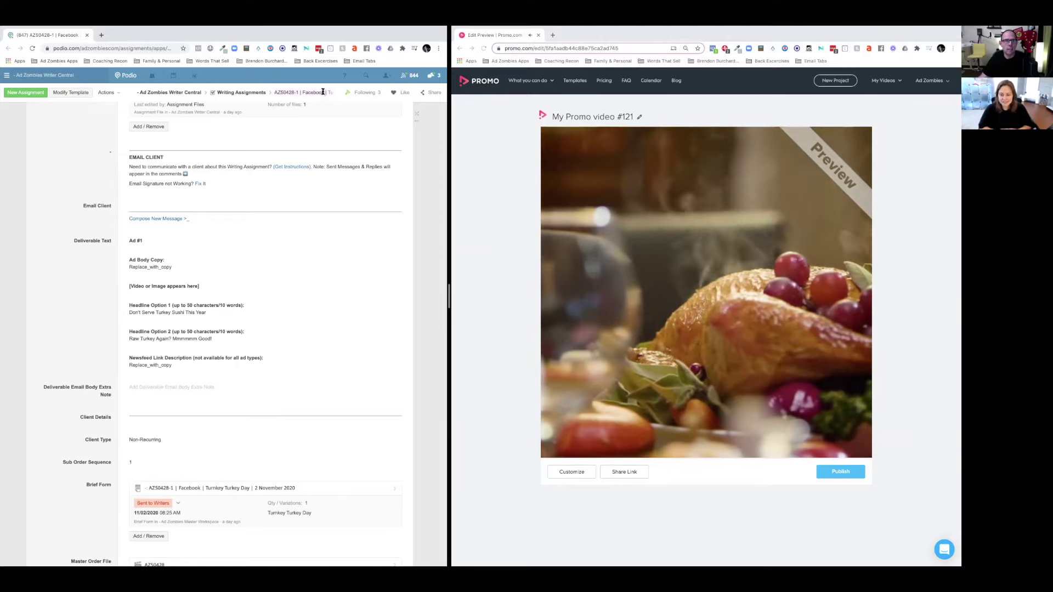
scroll(321, 118, up, 15)
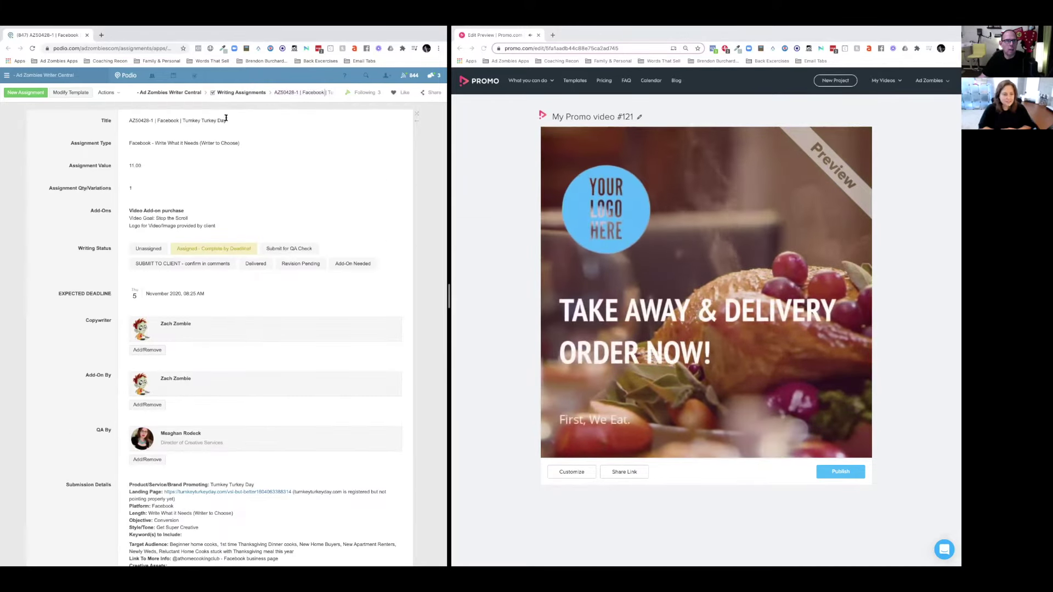
drag(226, 121, 129, 118)
key(ctrl+c)
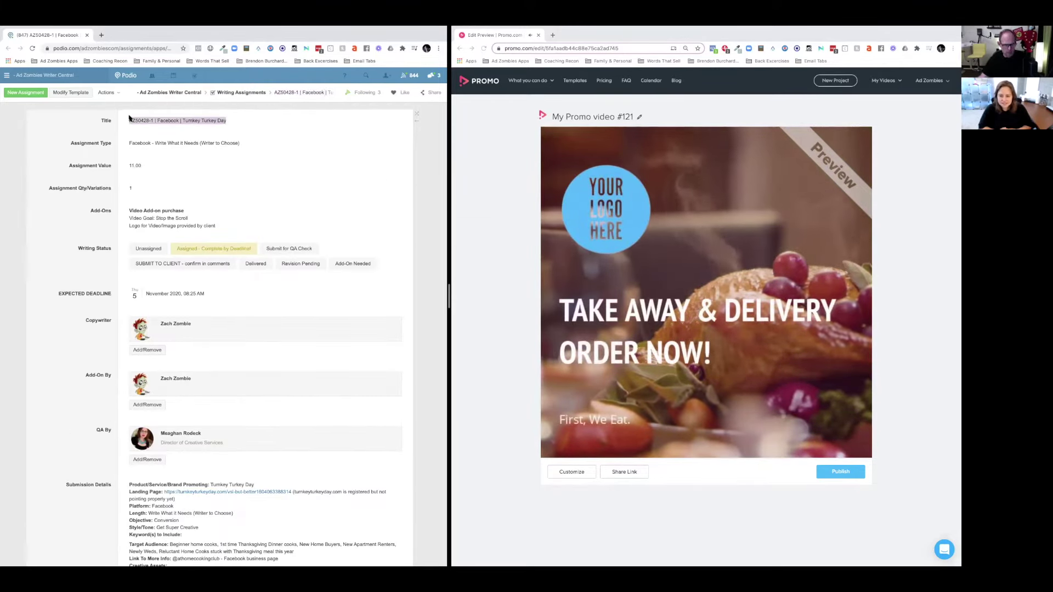
click(635, 120)
click(634, 119)
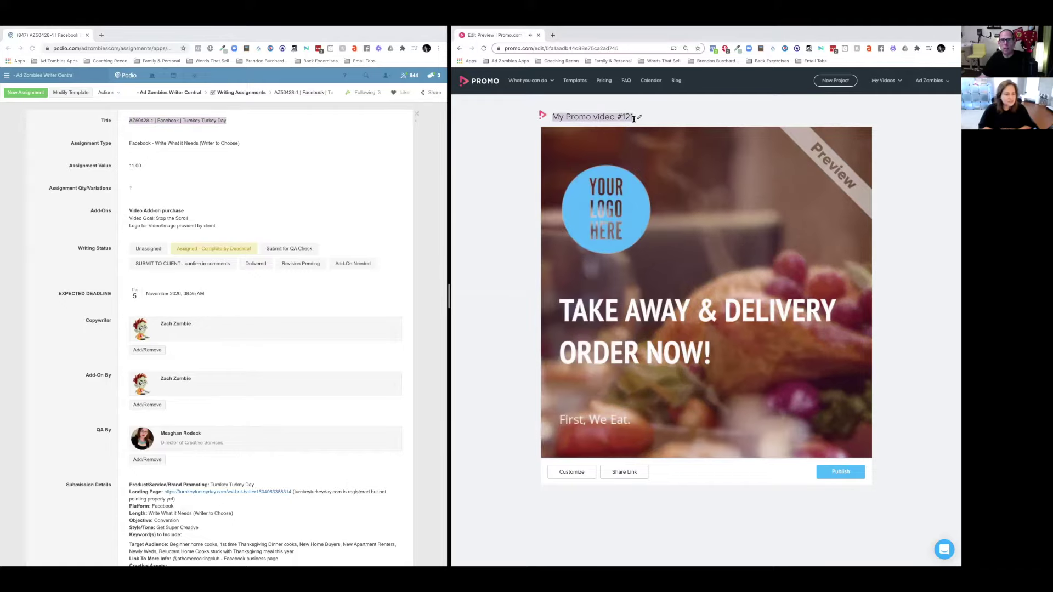
key(ctrl+v)
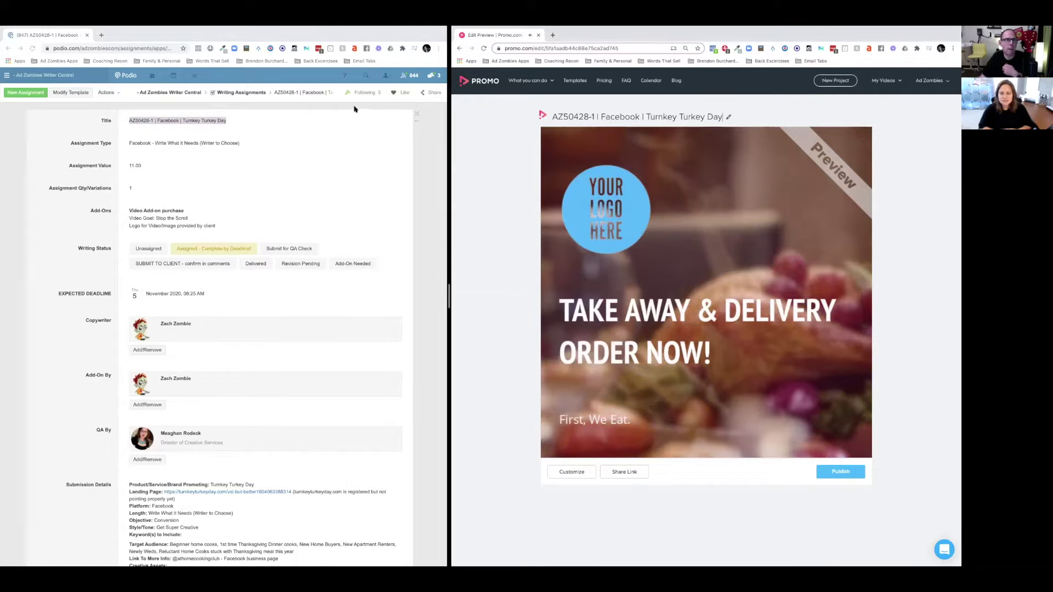
scroll(326, 148, down, 15)
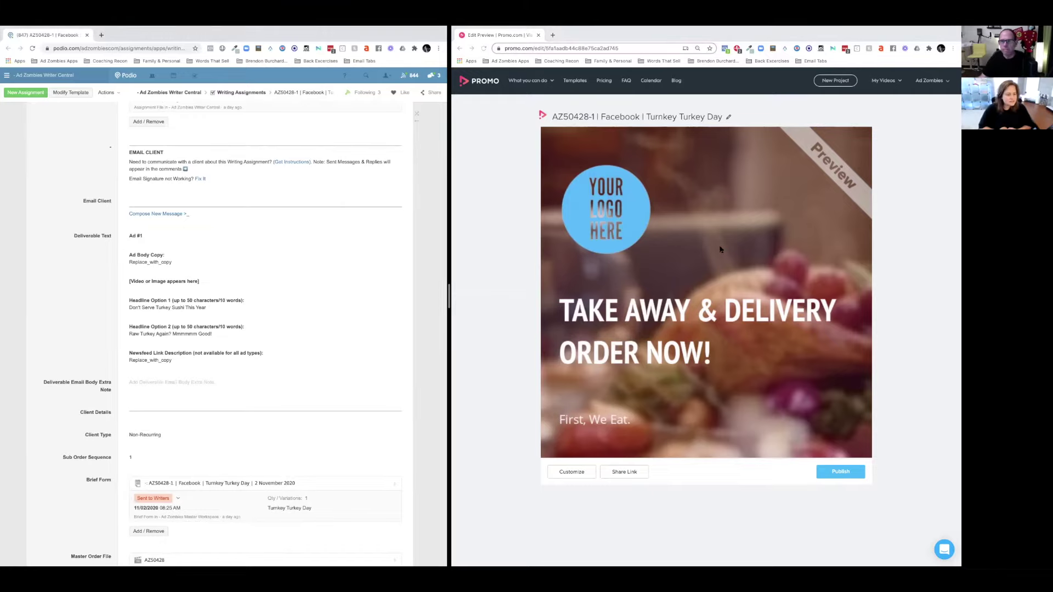
- Reopen the video with Customize and inspect its timeline clips and transition
click(574, 474)
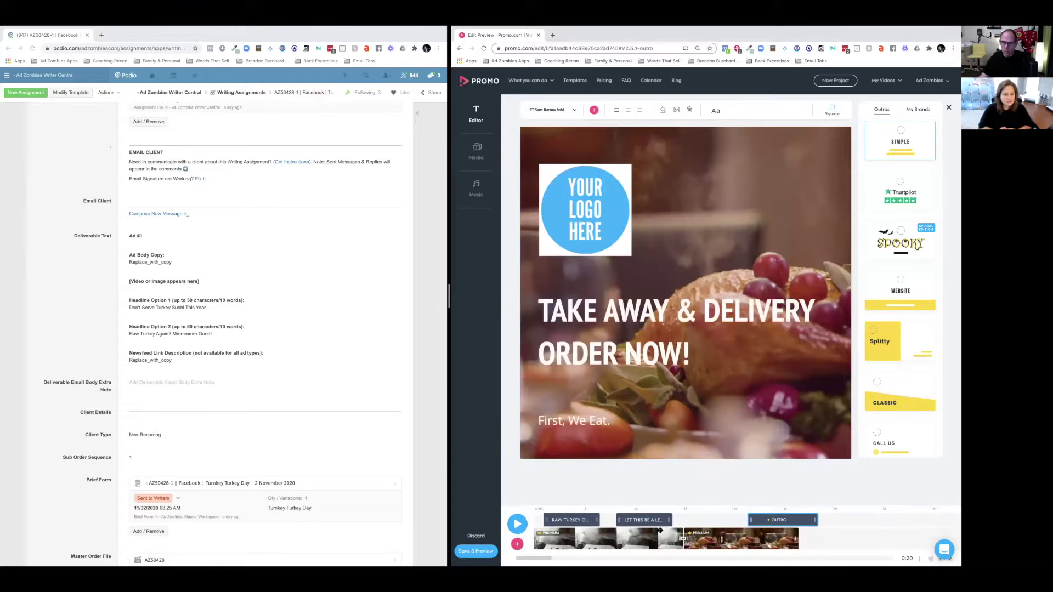
click(568, 521)
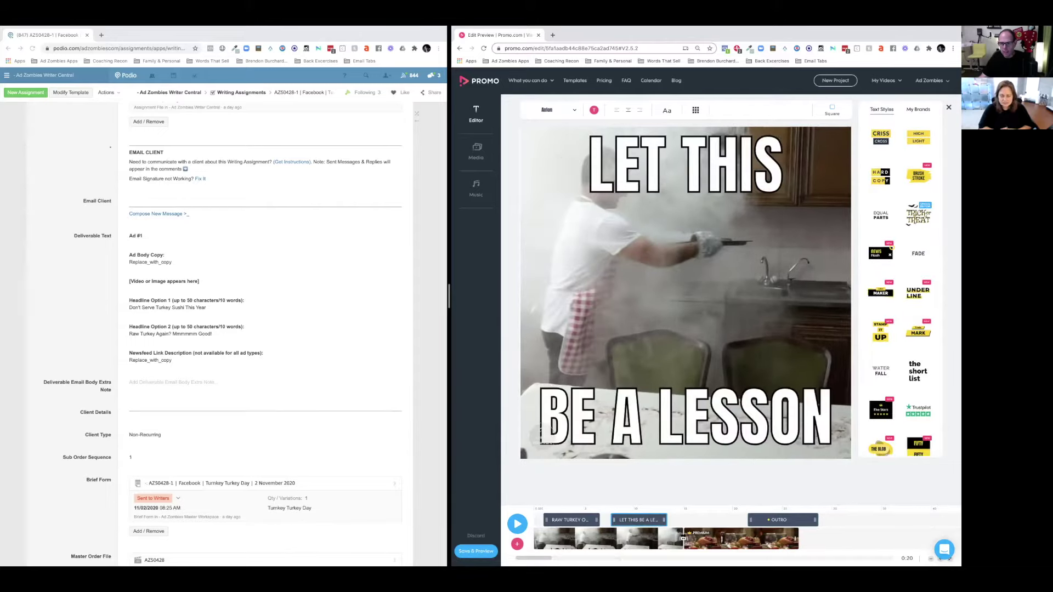
click(683, 540)
click(686, 540)
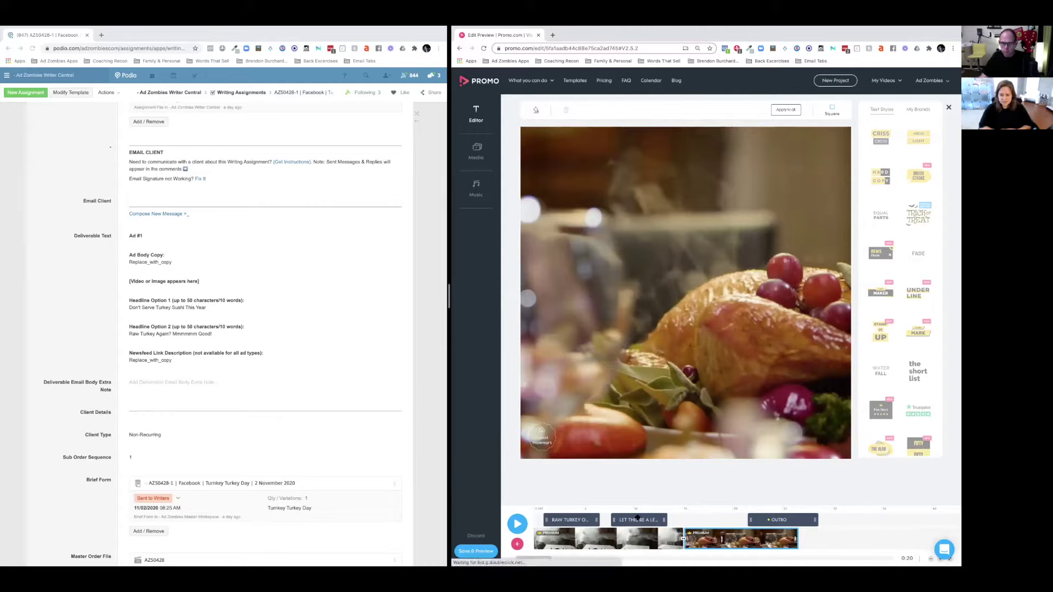
- Duplicate the LET THIS BE A LESSON clip and give the copy the Full On text style
click(637, 519)
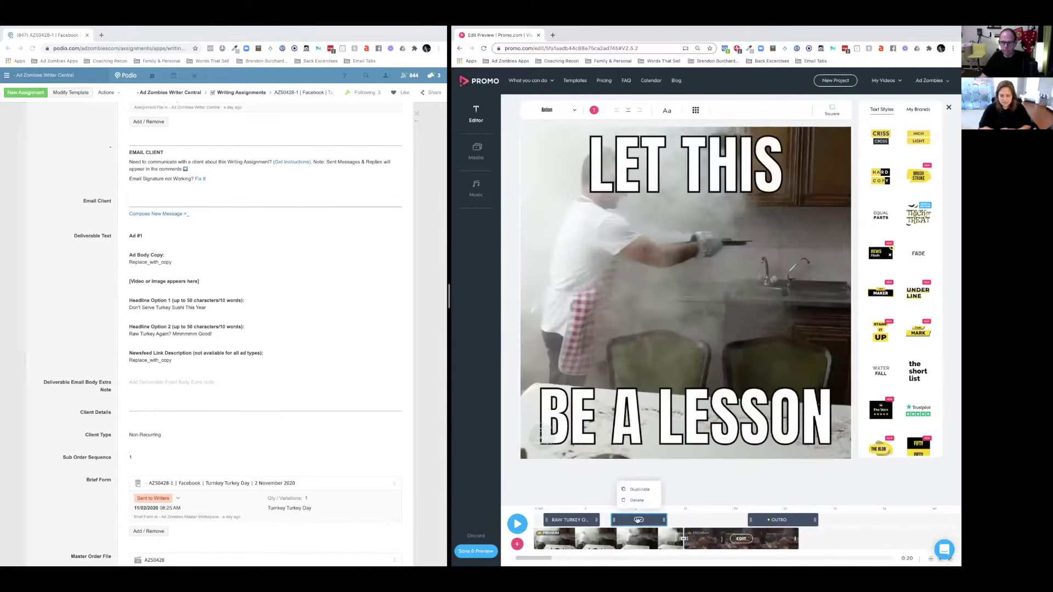
click(639, 490)
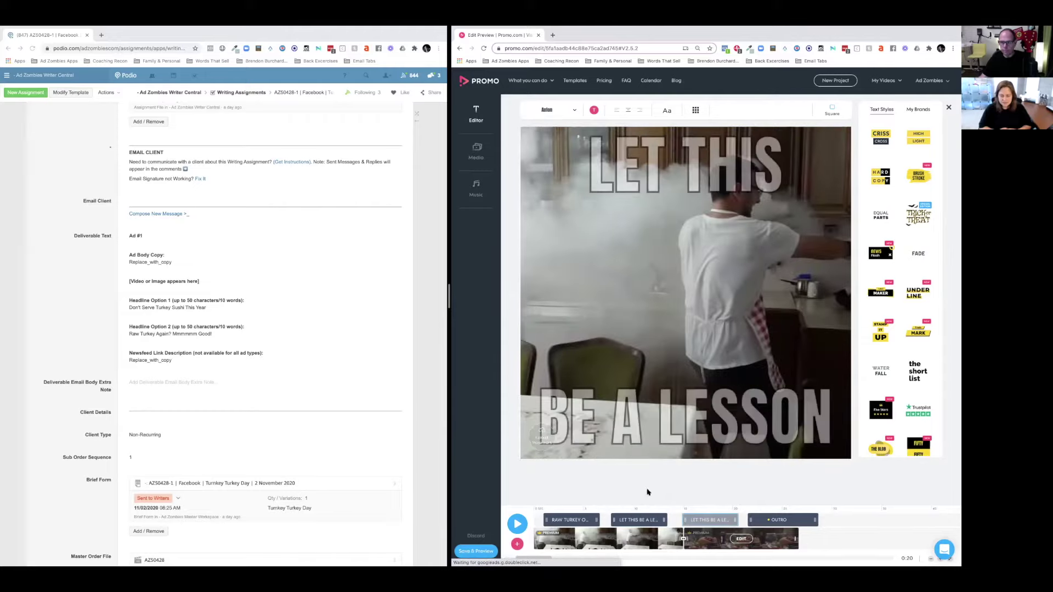
click(704, 530)
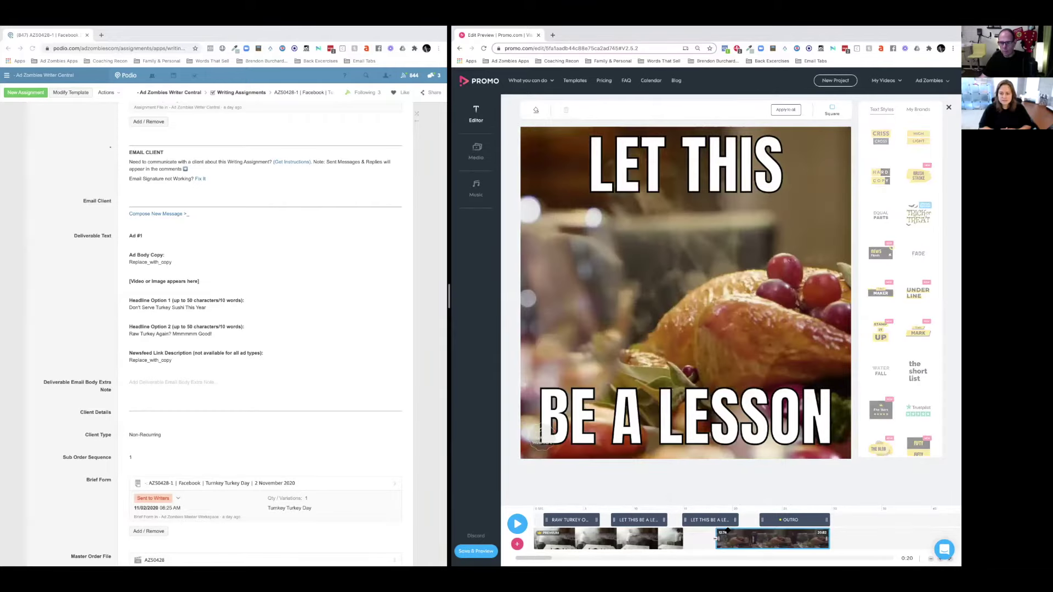
mouse_move(717, 518)
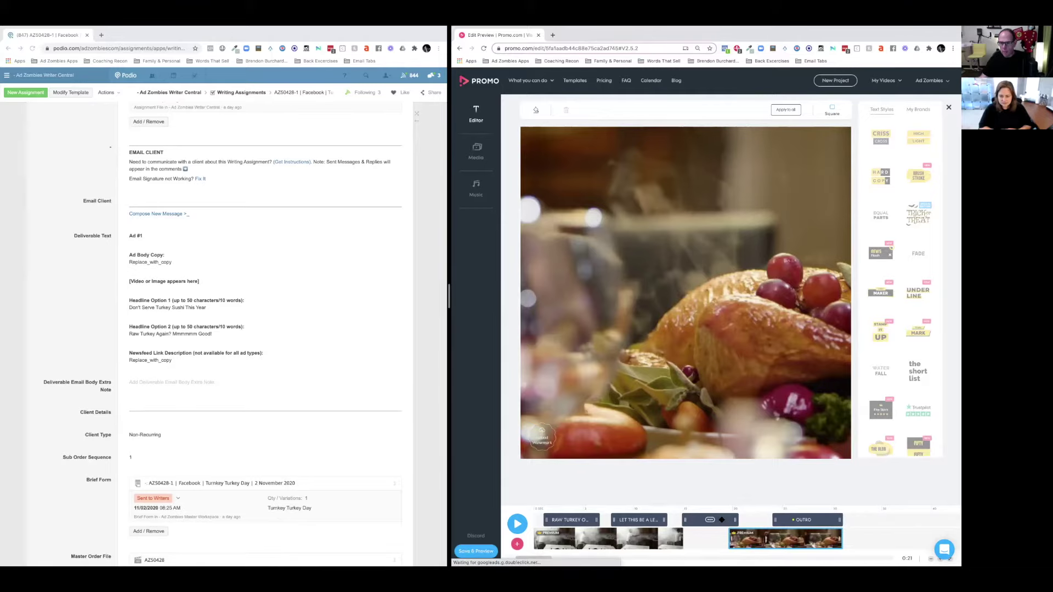
click(722, 520)
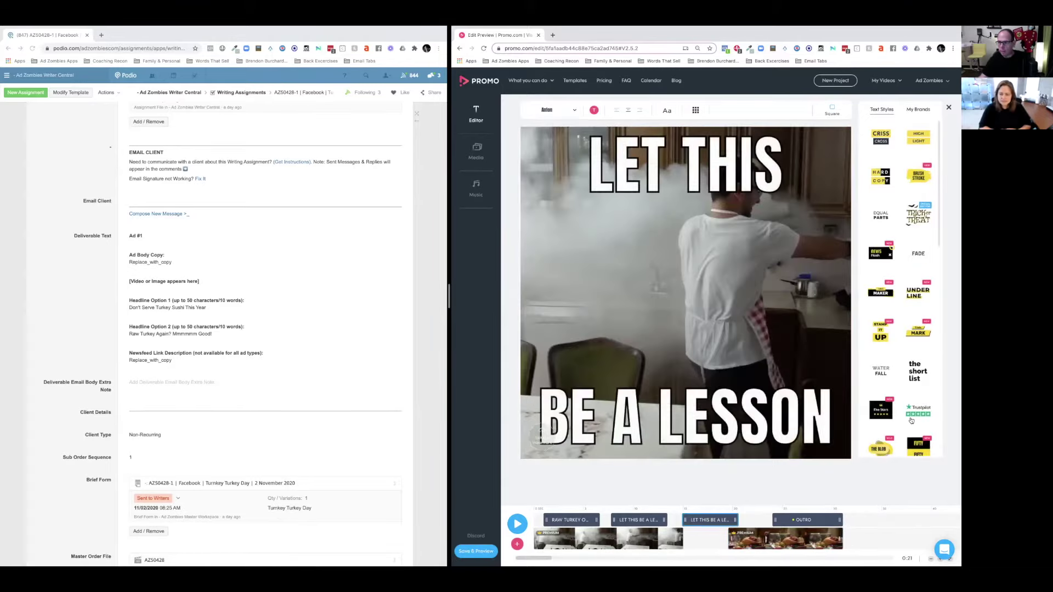
scroll(890, 413, down, 5)
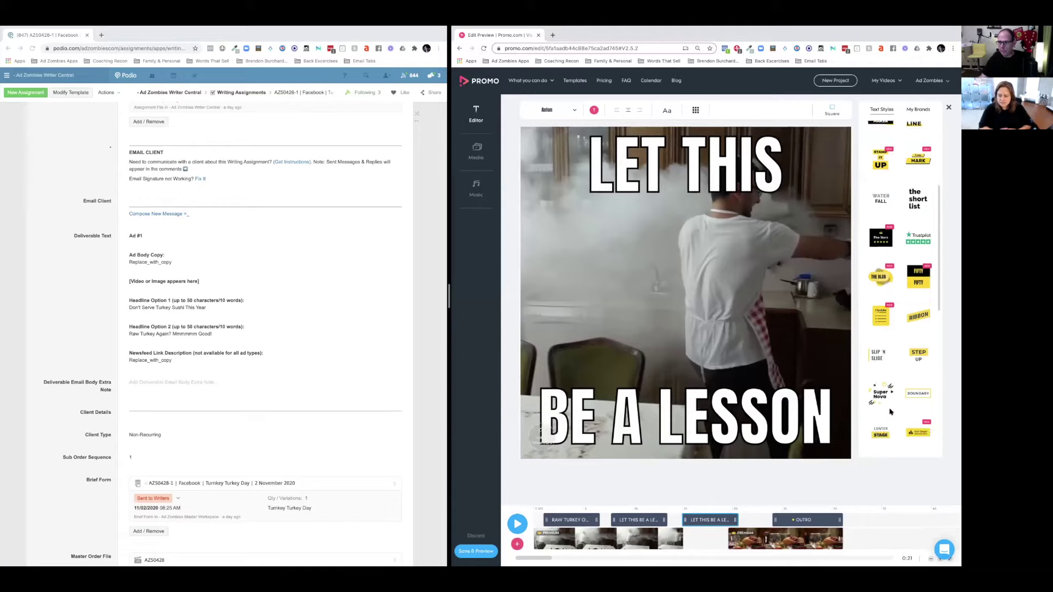
scroll(890, 413, down, 2)
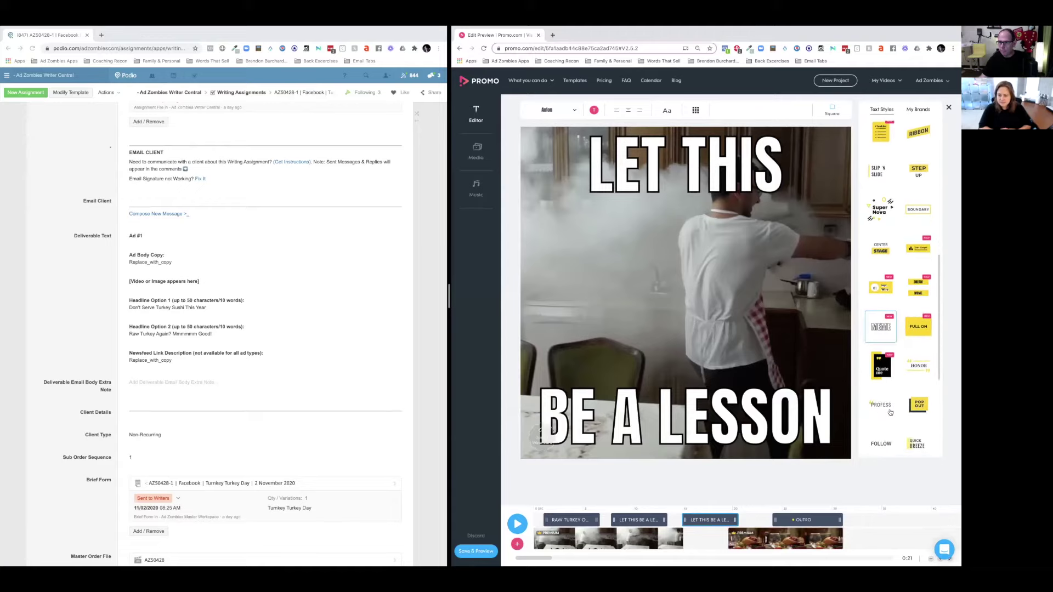
click(920, 339)
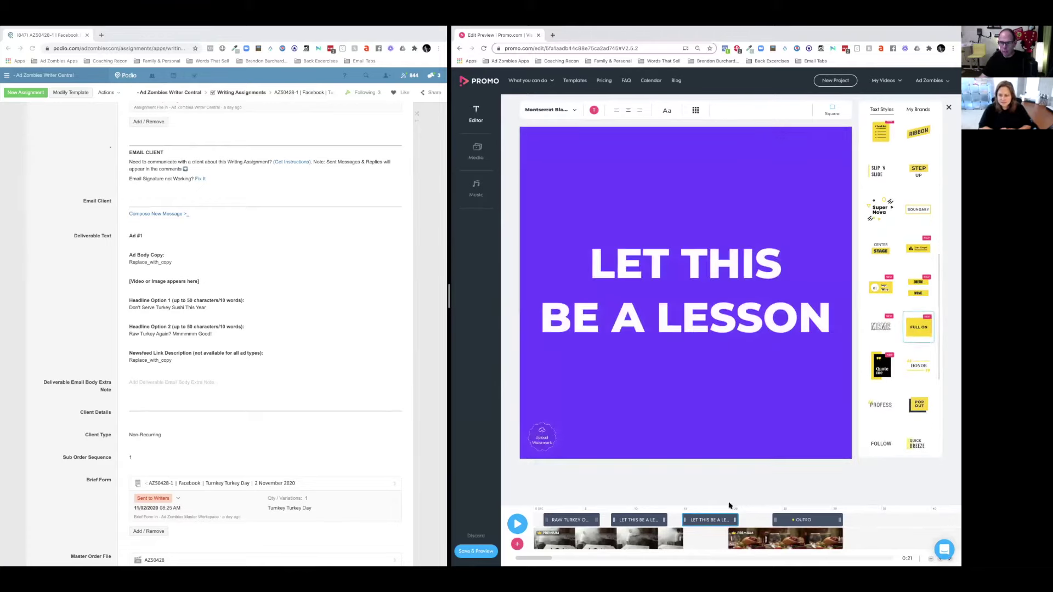
- Make the copied title card's background black and change its text to 'ON SECOND THOUGHT...'
click(595, 110)
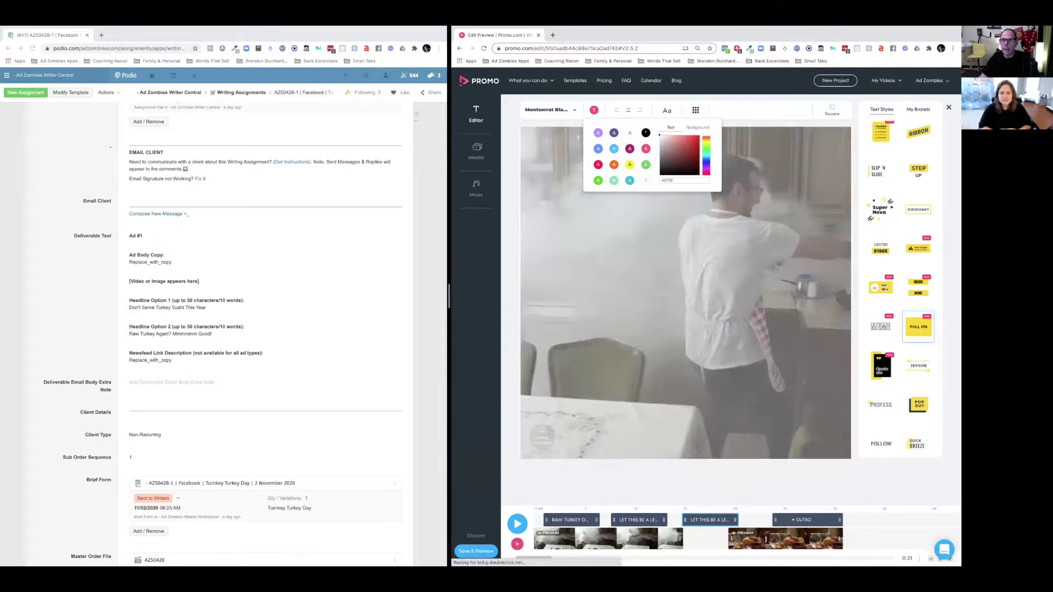
click(688, 473)
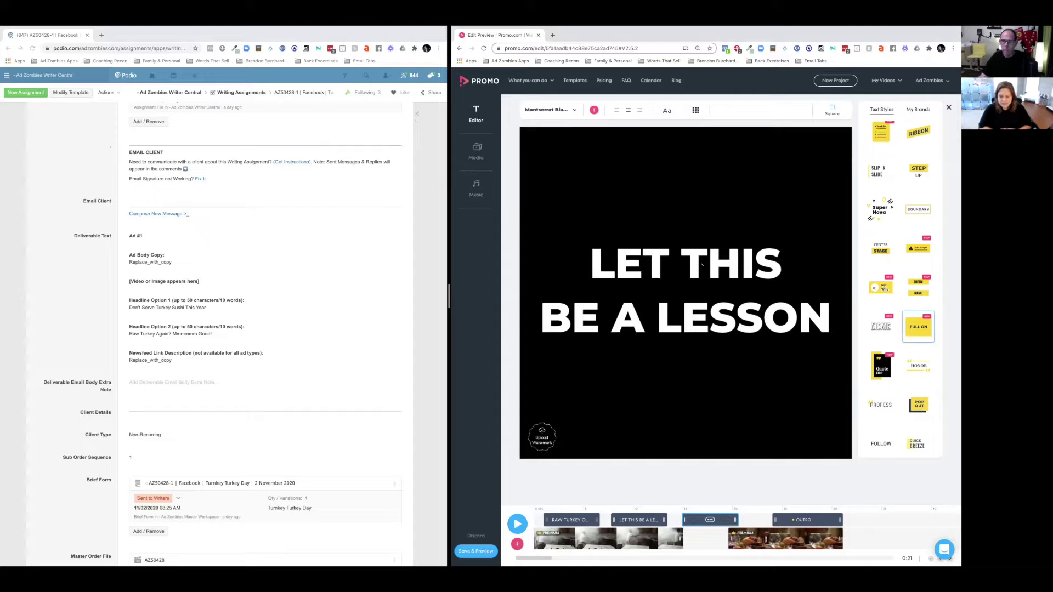
click(703, 265)
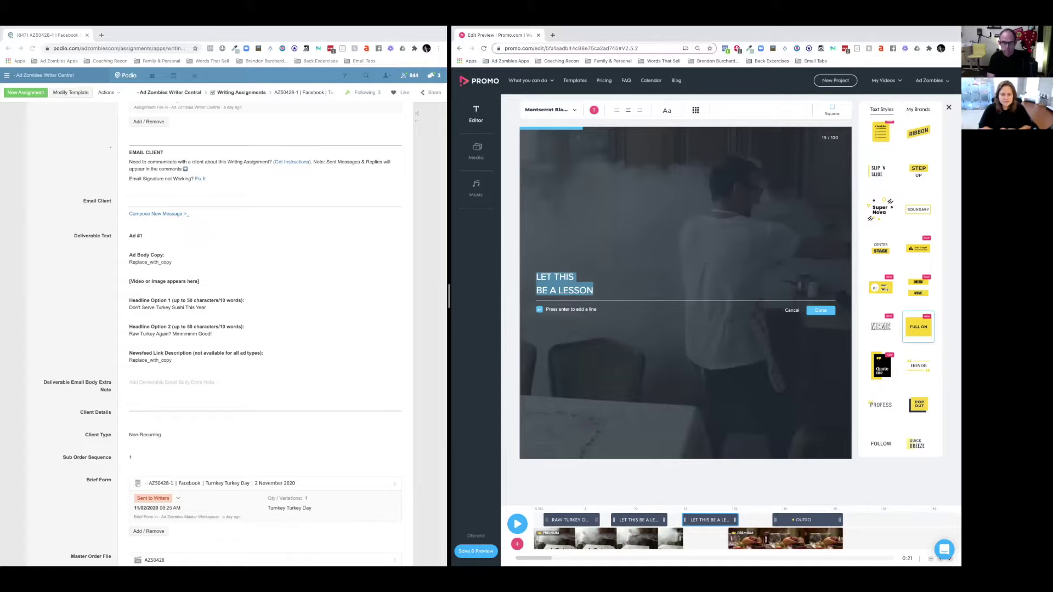
text(...ON SECOND)
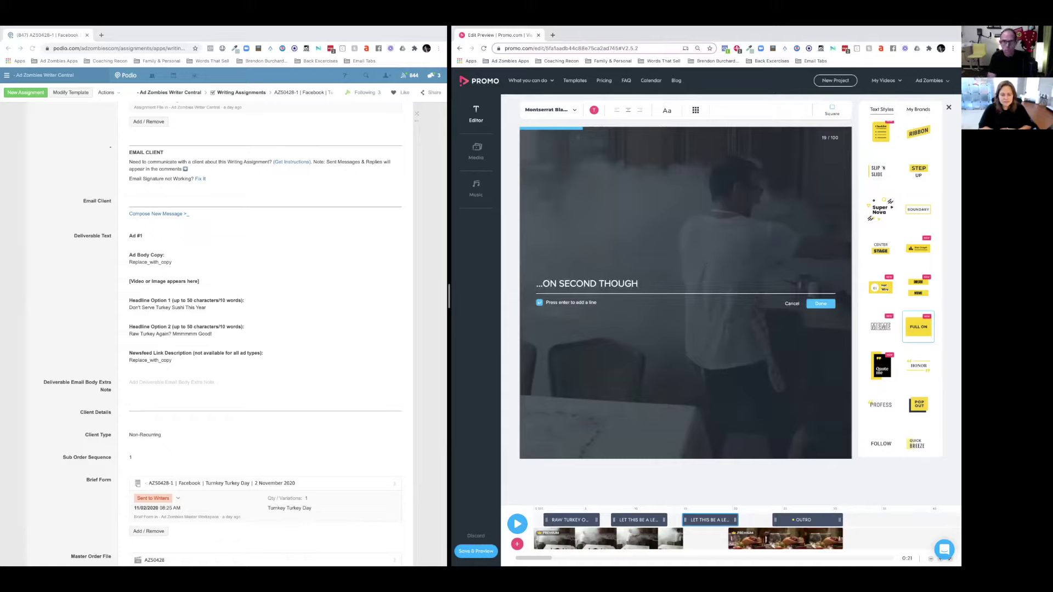
click(544, 283)
key(BackSpace)
key(BackSpace)
key(BackSpace)
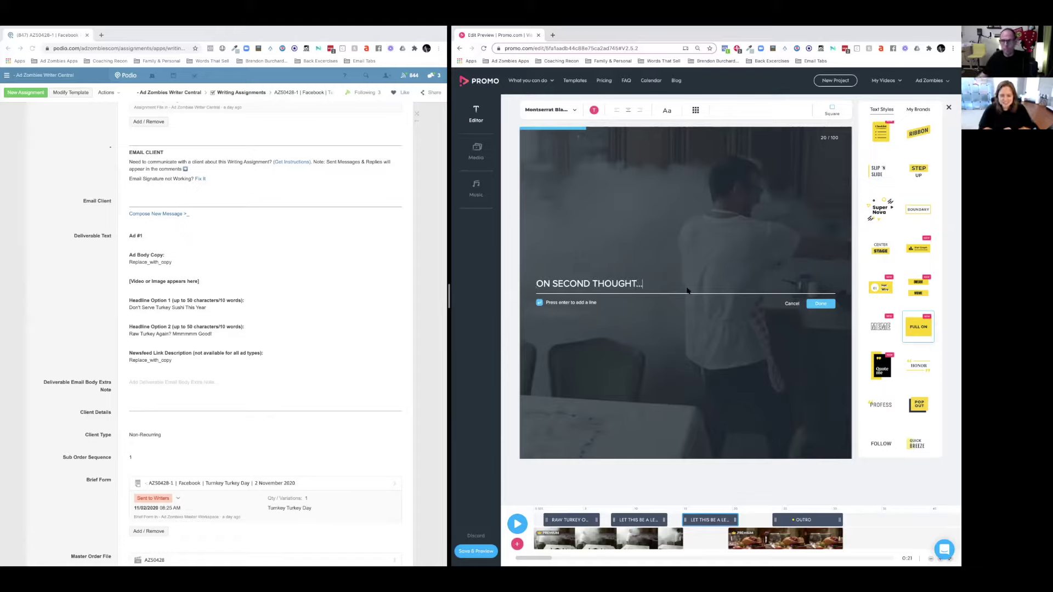
click(822, 303)
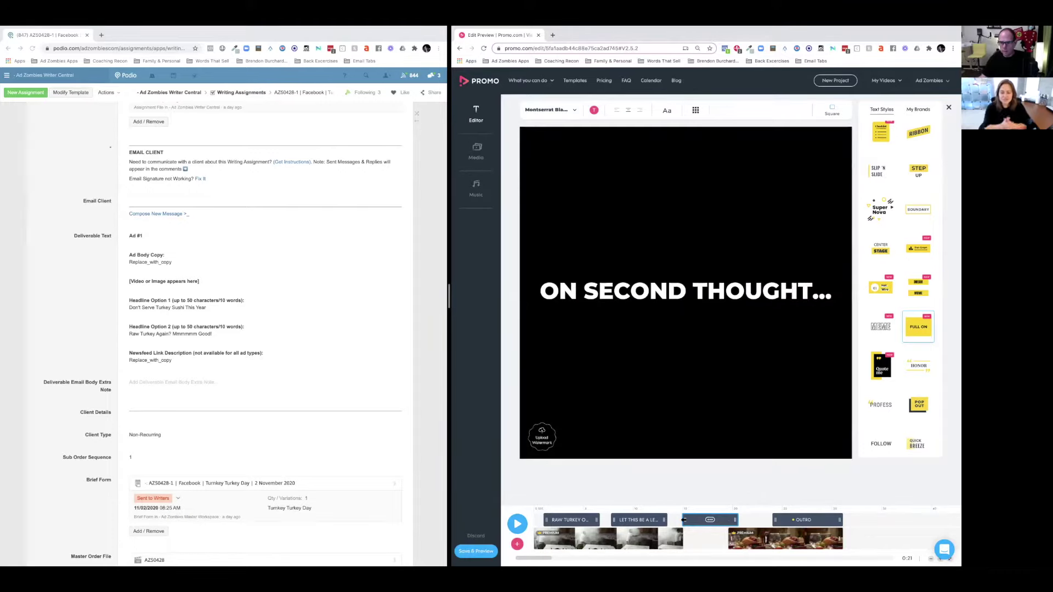
click(777, 535)
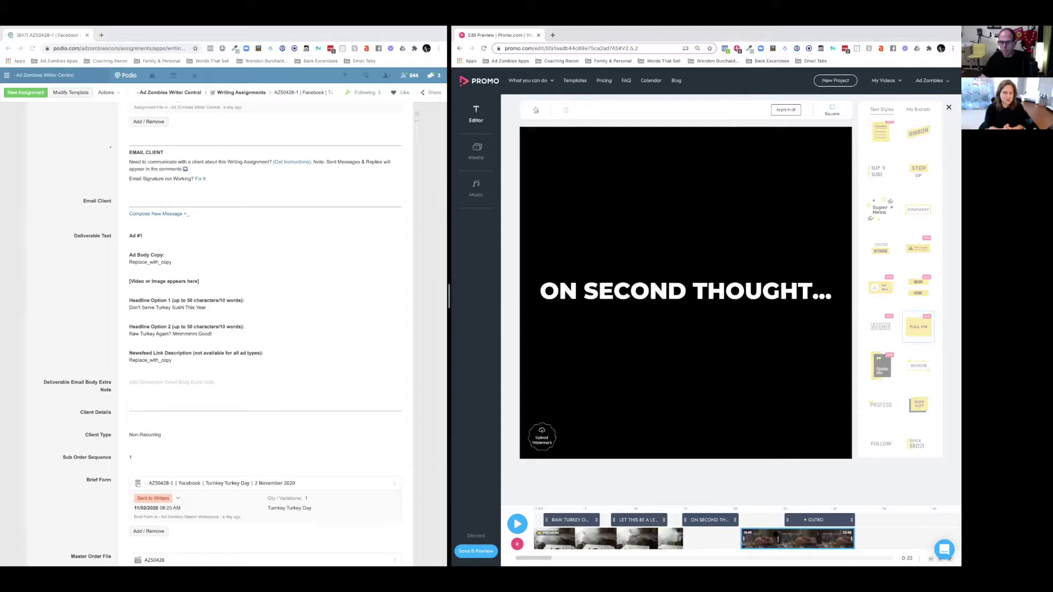
- Duplicate the LET THIS BE A LESSON scene and select the new copy
click(709, 521)
click(651, 520)
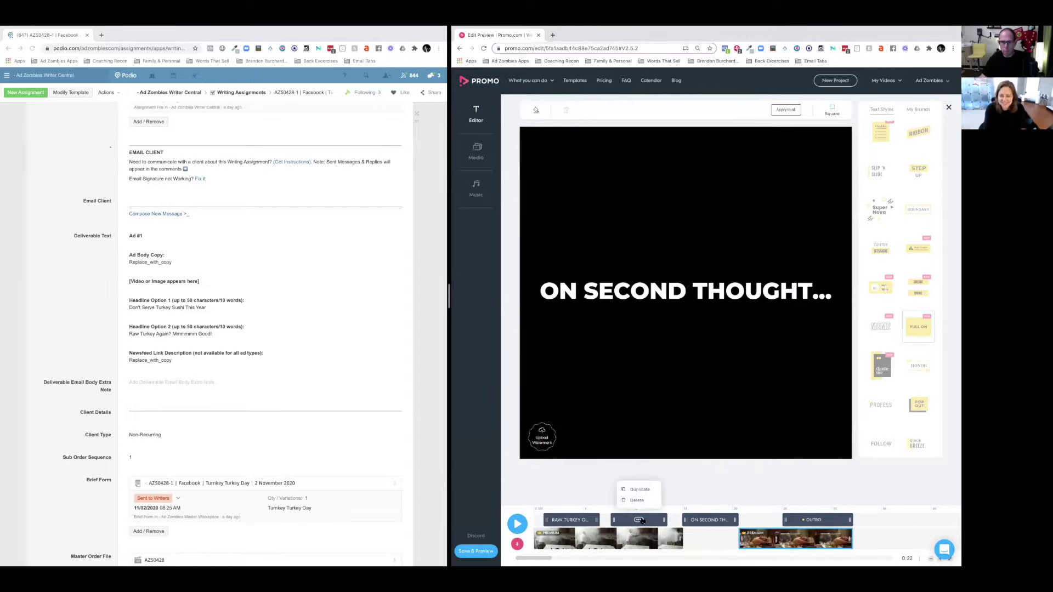
click(638, 490)
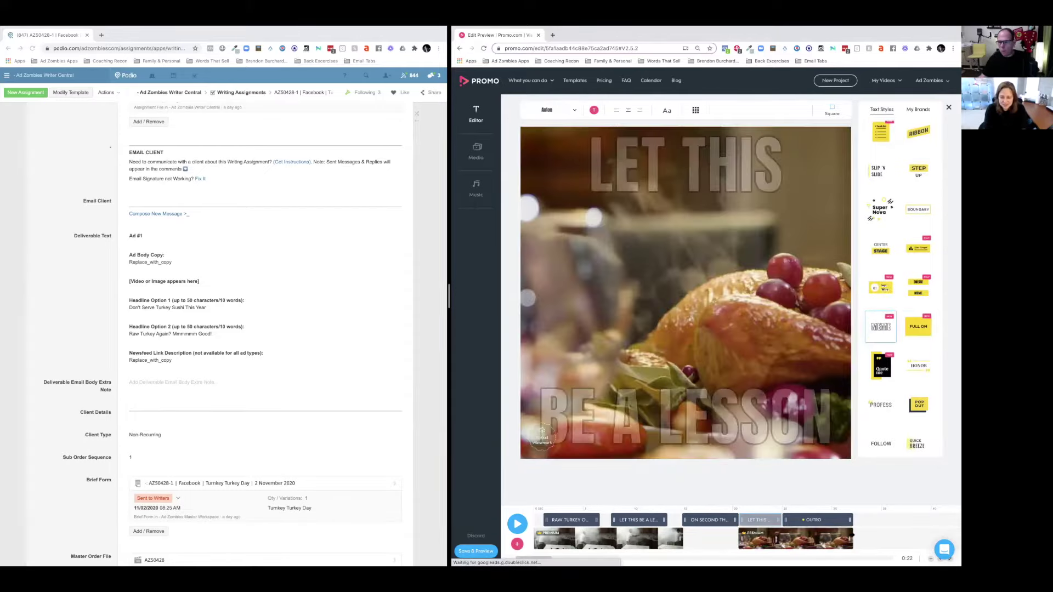
click(894, 538)
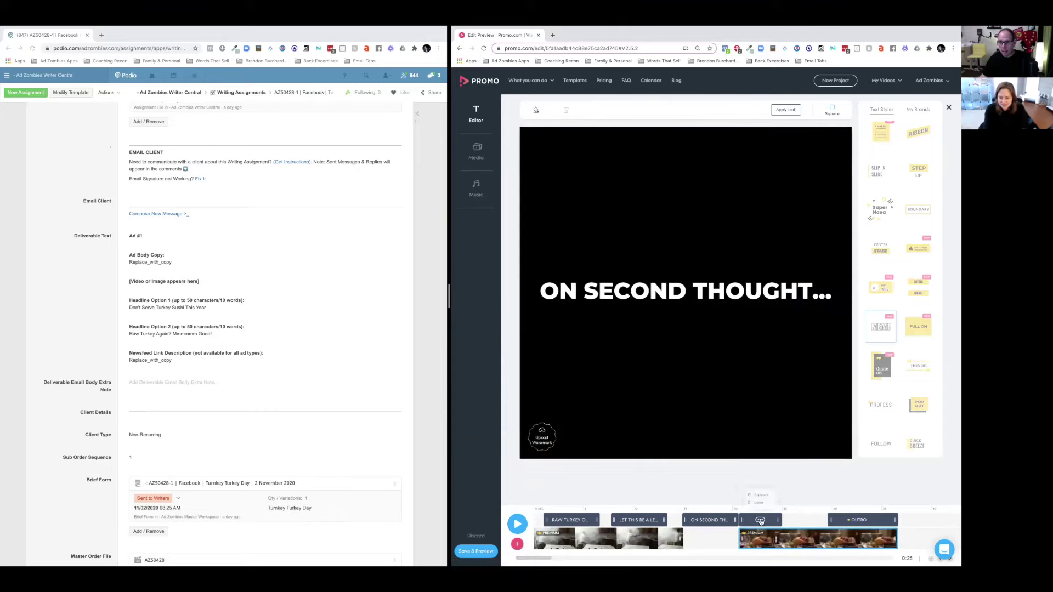
click(780, 520)
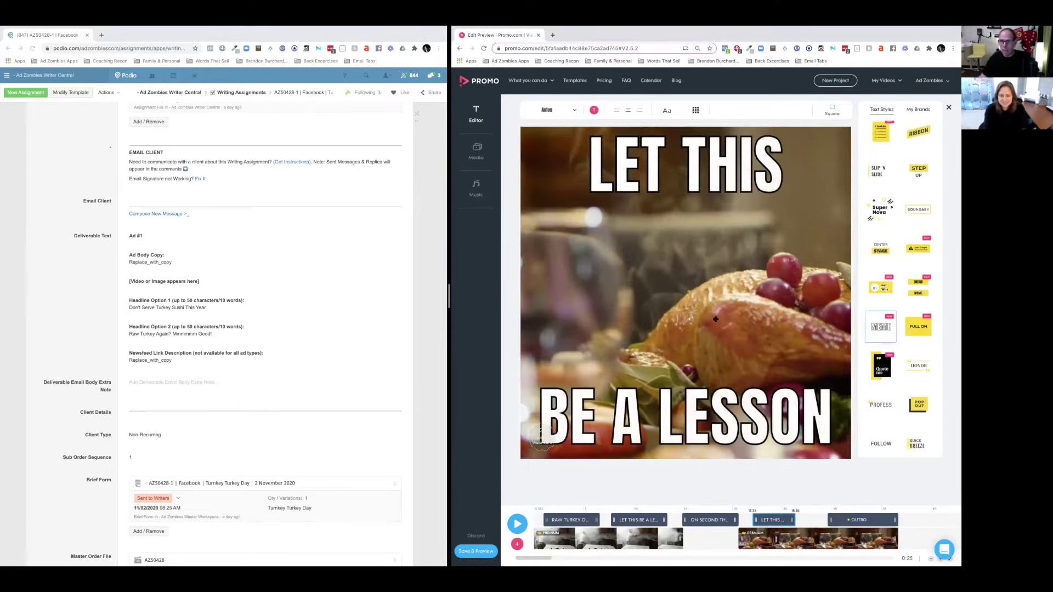
- Reword the copied caption to 'LET US' / 'GIVE YOU LESSONS'
click(685, 163)
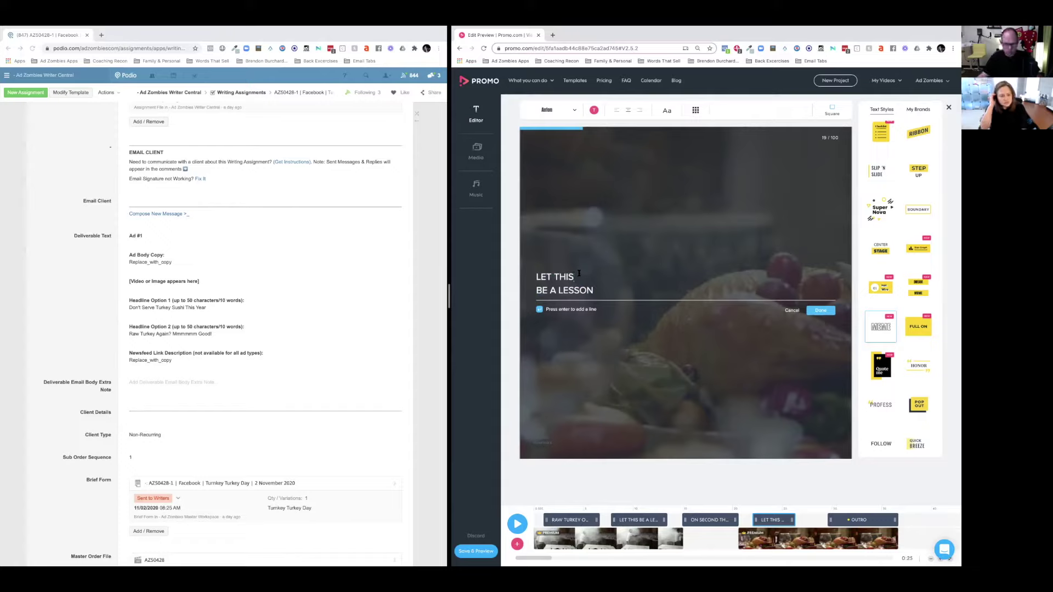
text(LET)
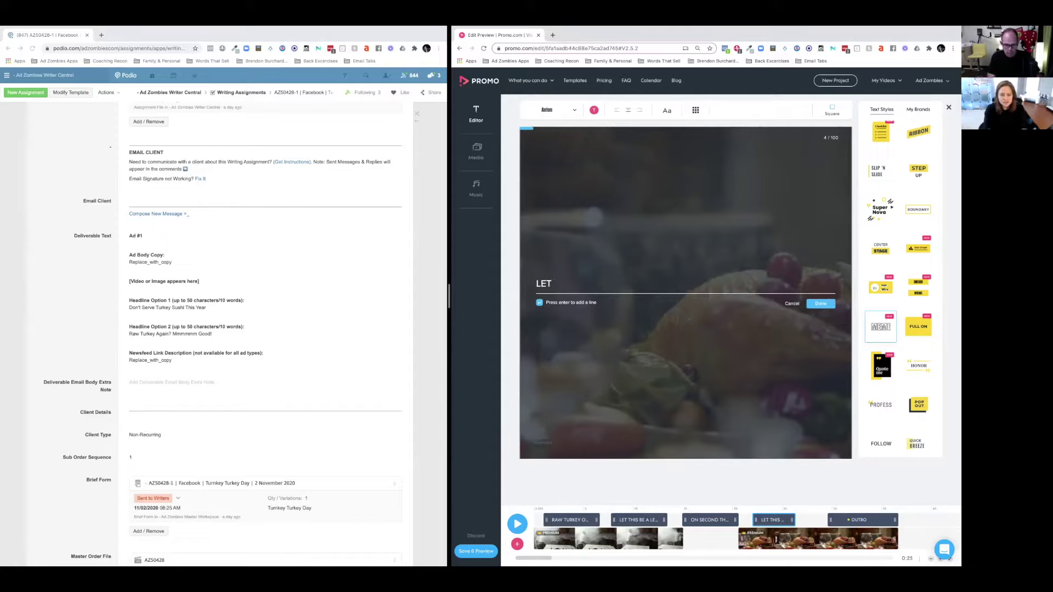
text( US)
key(Return)
text(G)
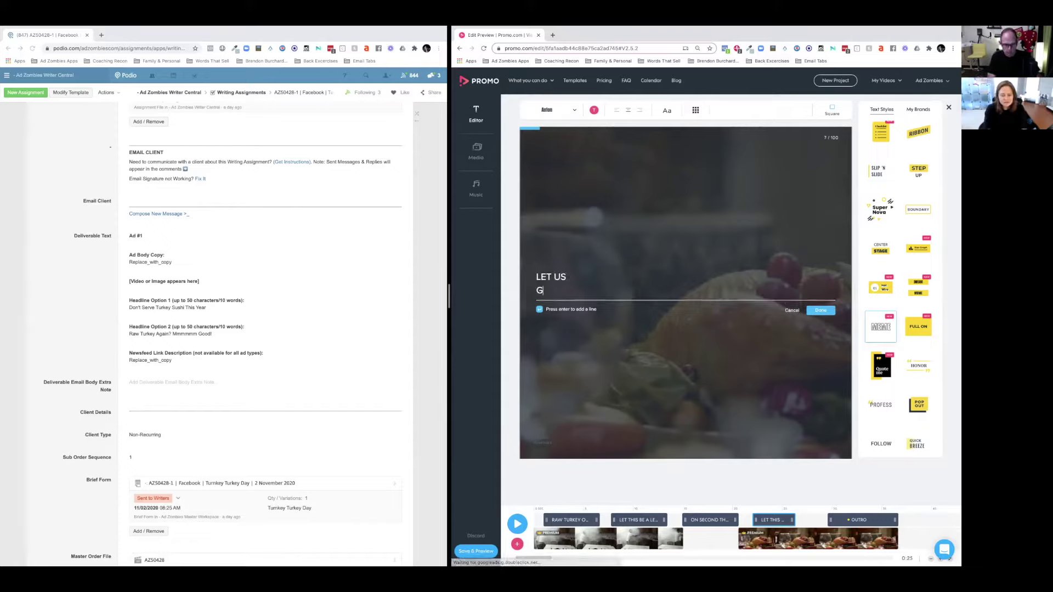
text(IVE YOU LESSONS)
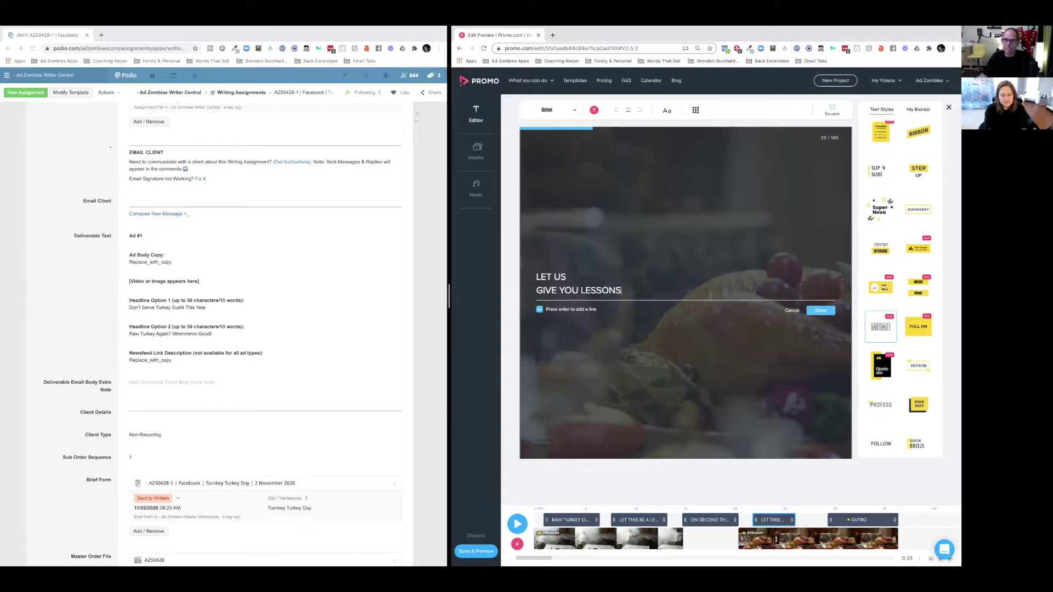
click(810, 311)
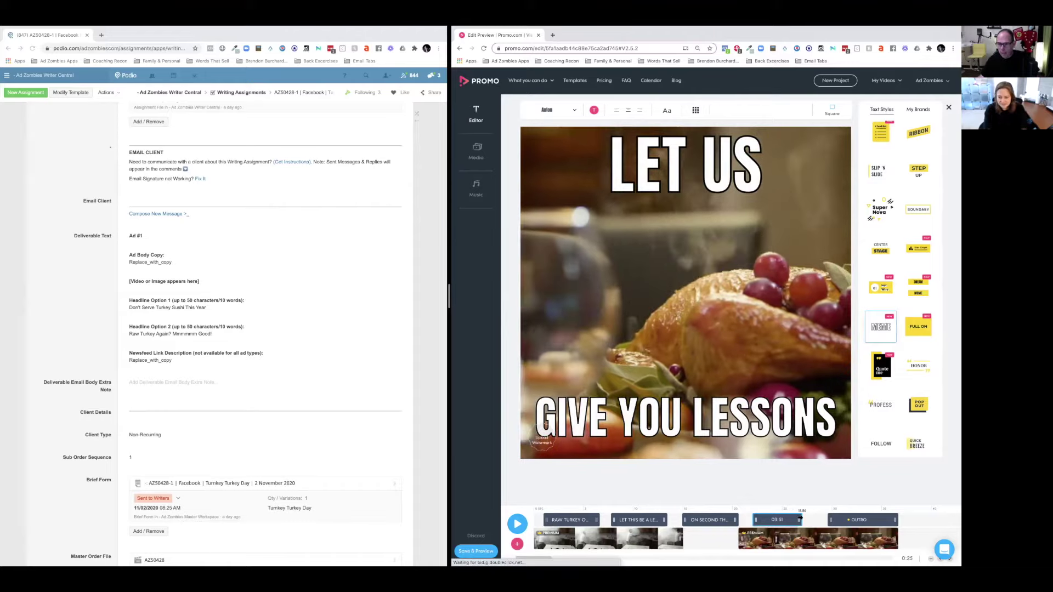
click(571, 519)
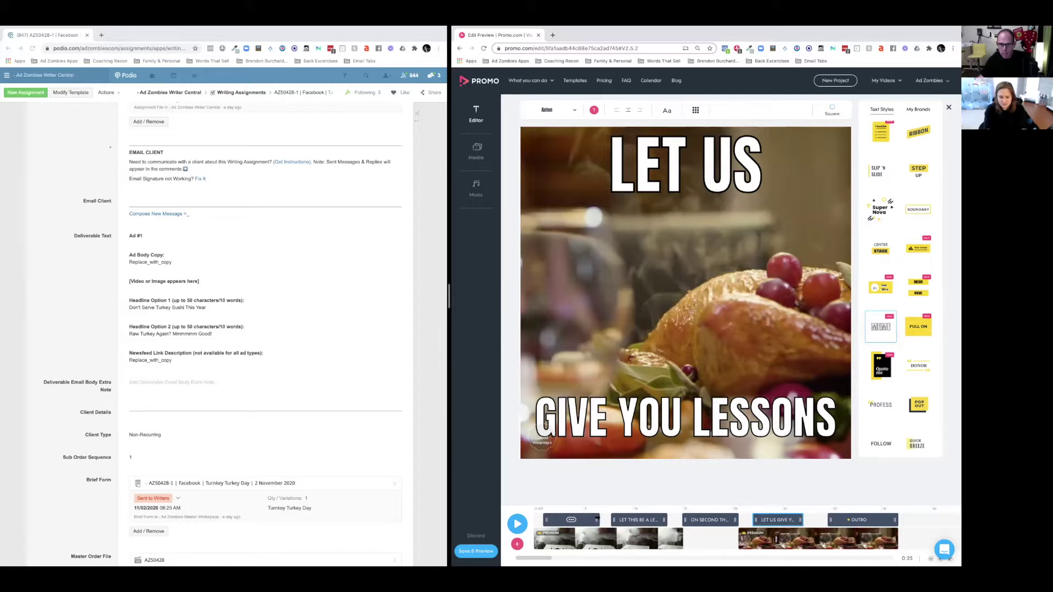
click(594, 520)
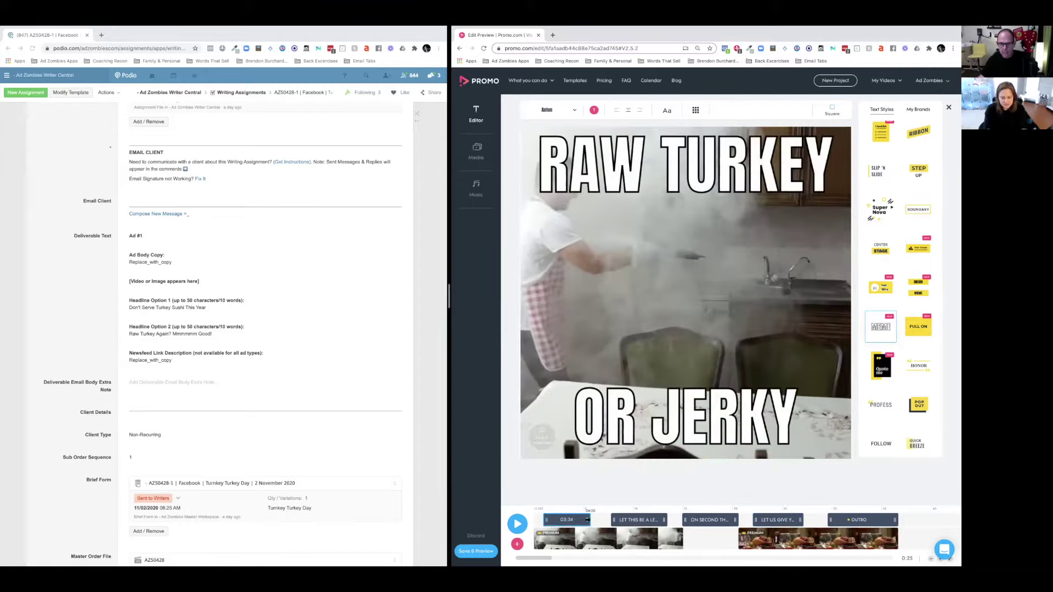
- Trim the RAW TURKEY scene to 03:17 and shift it and the LET THIS scene earlier
drag(588, 520, 583, 520)
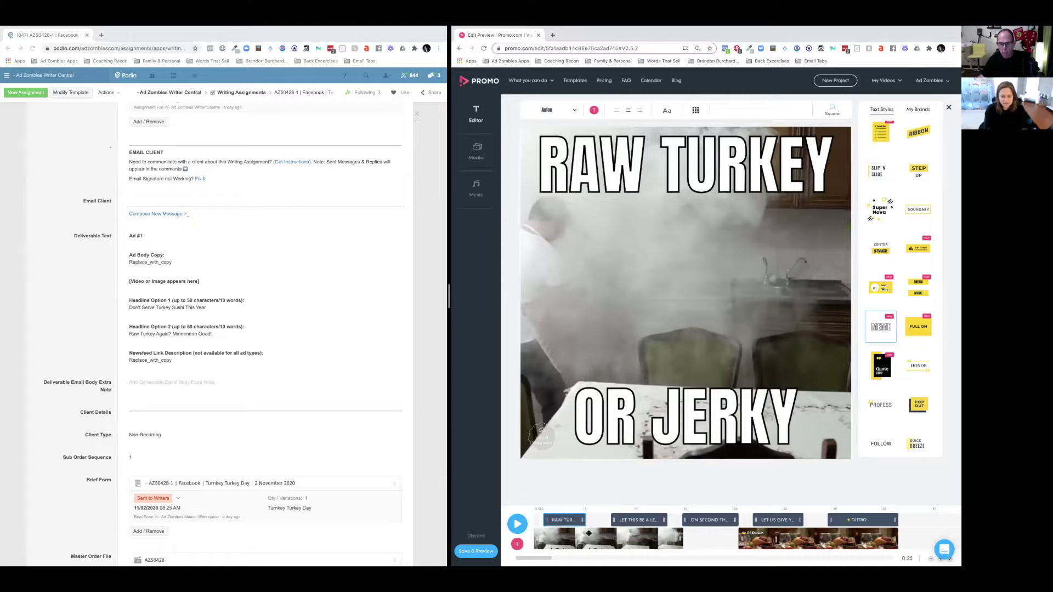
drag(576, 519, 626, 520)
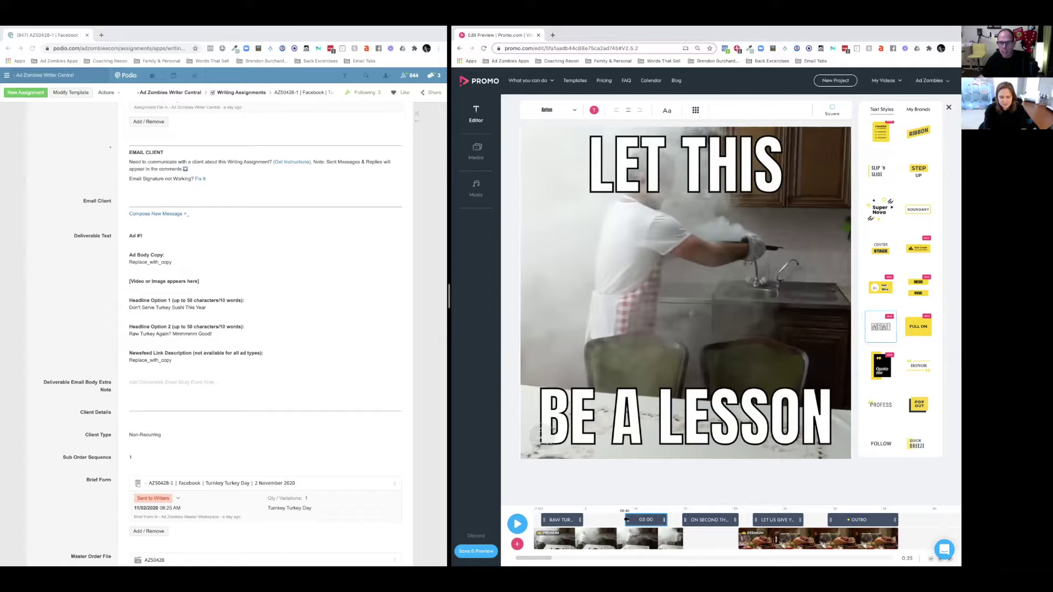
drag(627, 520, 625, 518)
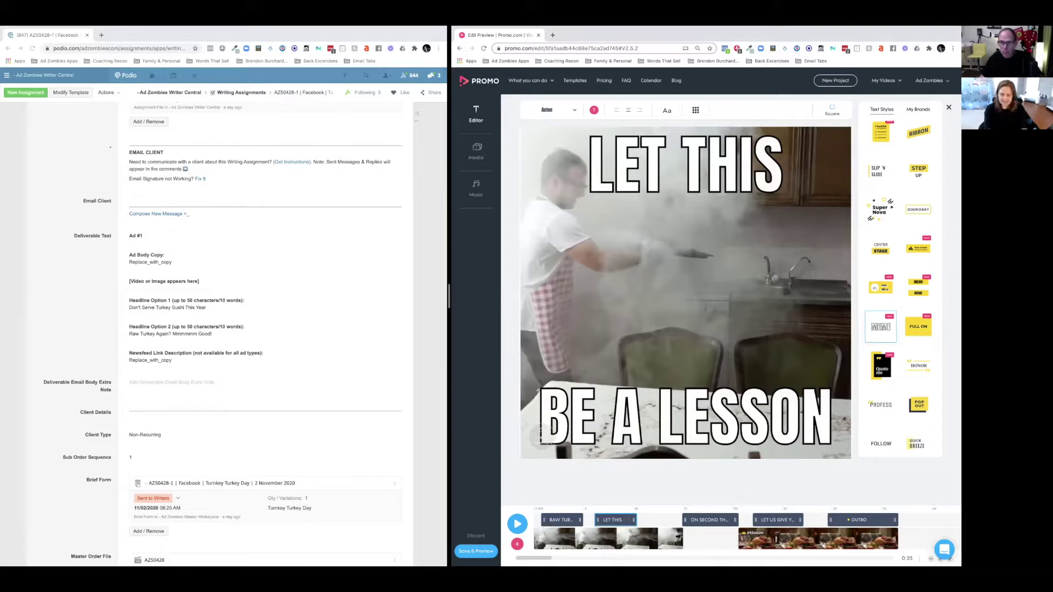
click(648, 539)
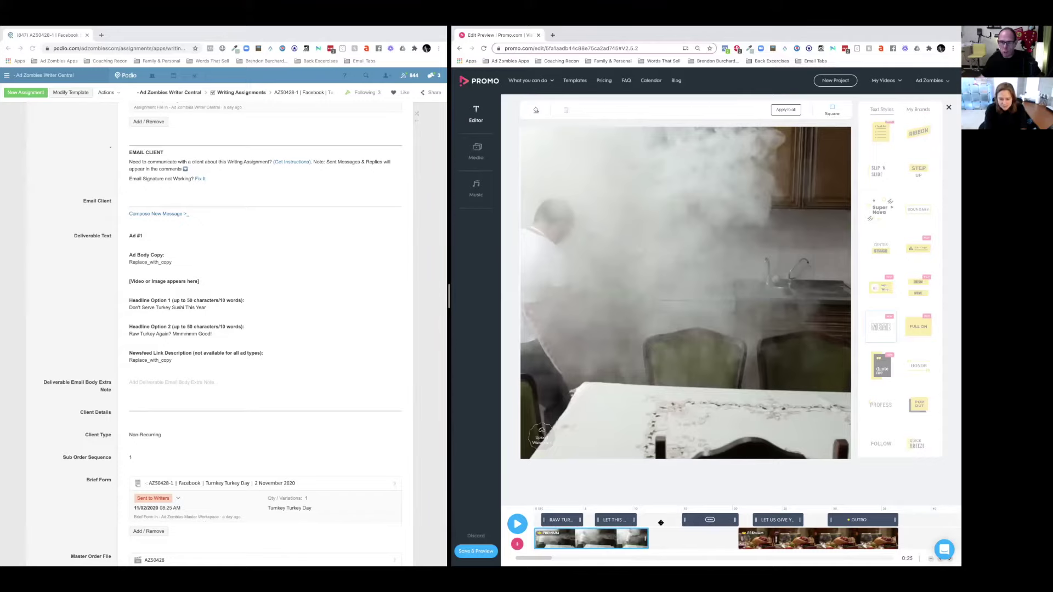
- Shorten ON SECOND THOUGHT... to 02:58 and pull the turkey footage and LET US GIVE scene earlier
click(661, 521)
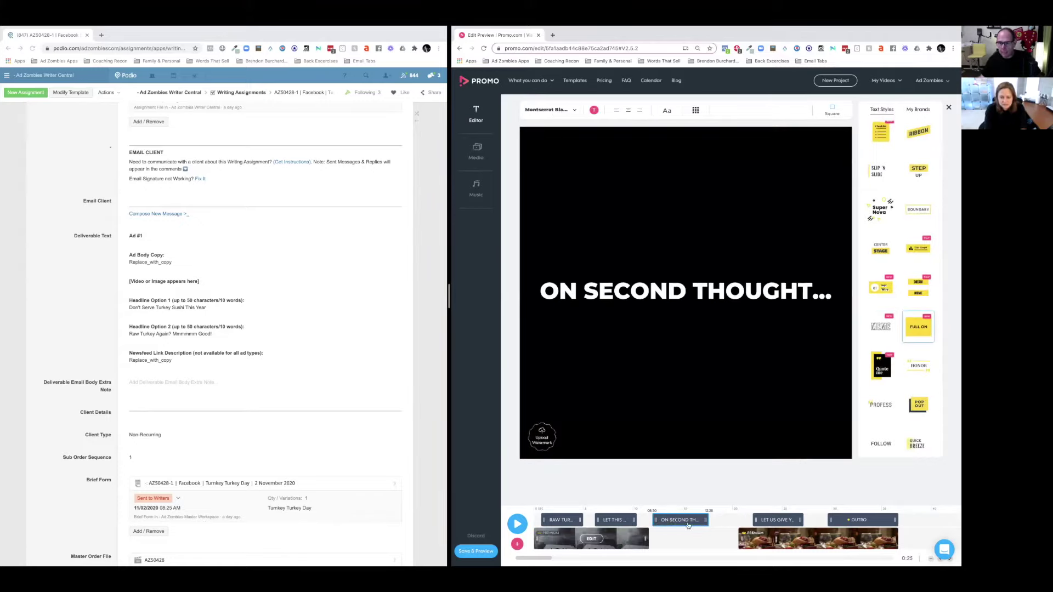
drag(692, 520, 686, 520)
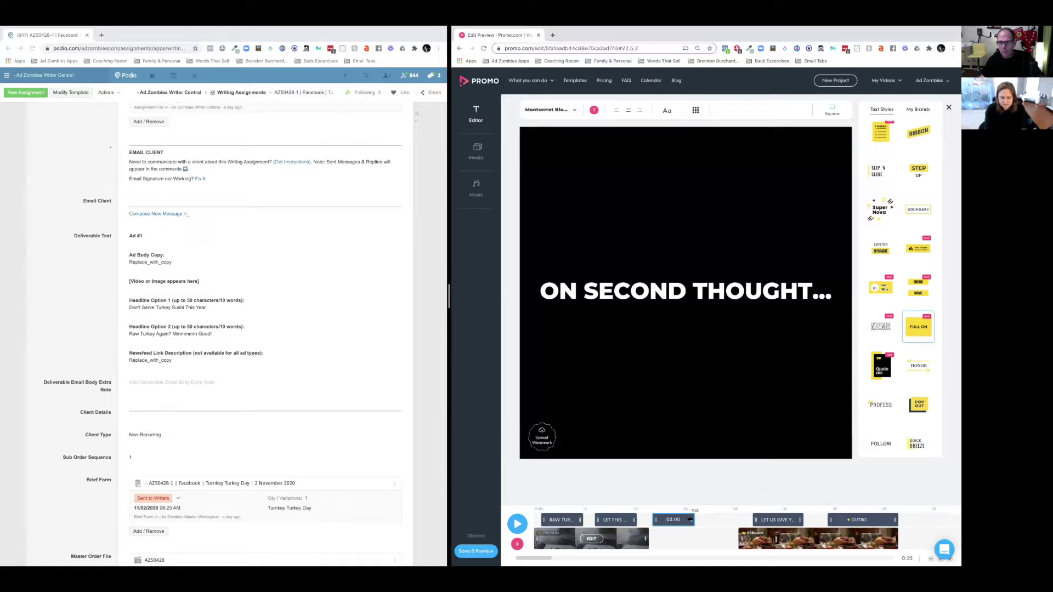
drag(747, 532, 708, 532)
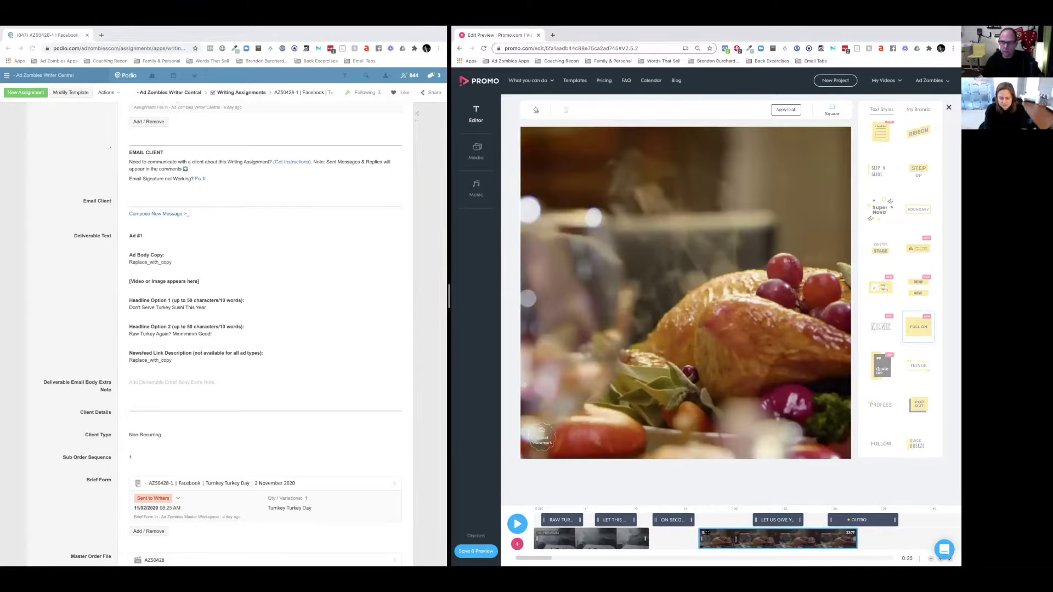
drag(768, 520, 718, 524)
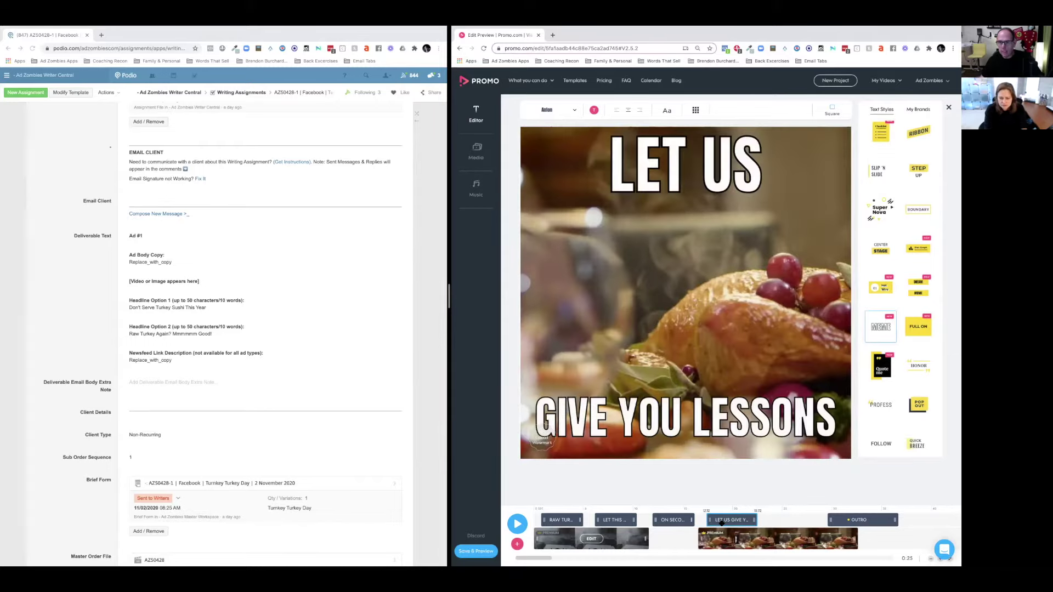
- Trim the LET US GIVE YOU LESSONS scene down to about 03:01
mouse_move(732, 521)
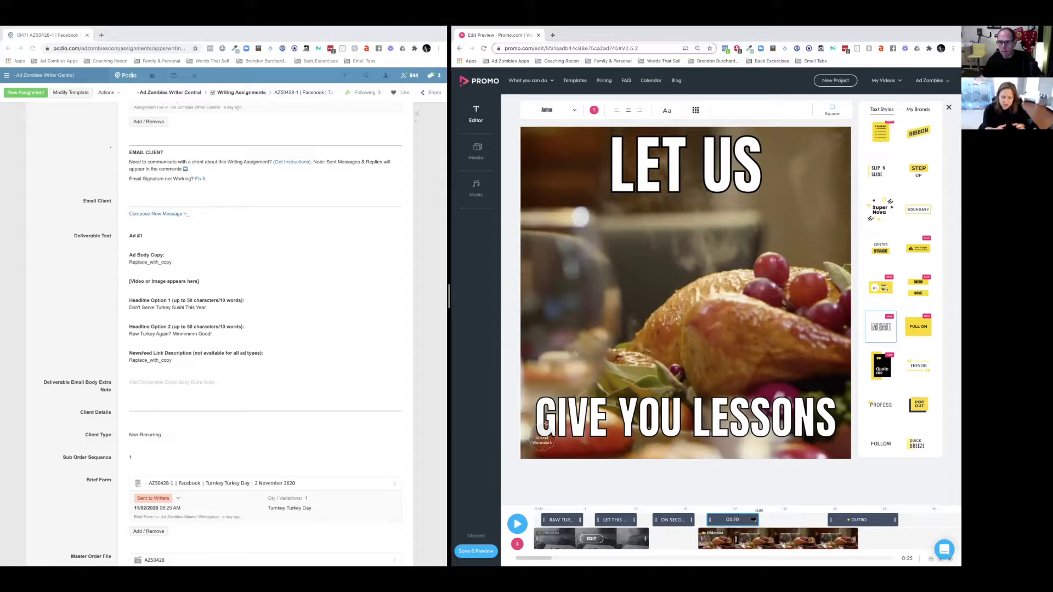
drag(751, 520, 744, 520)
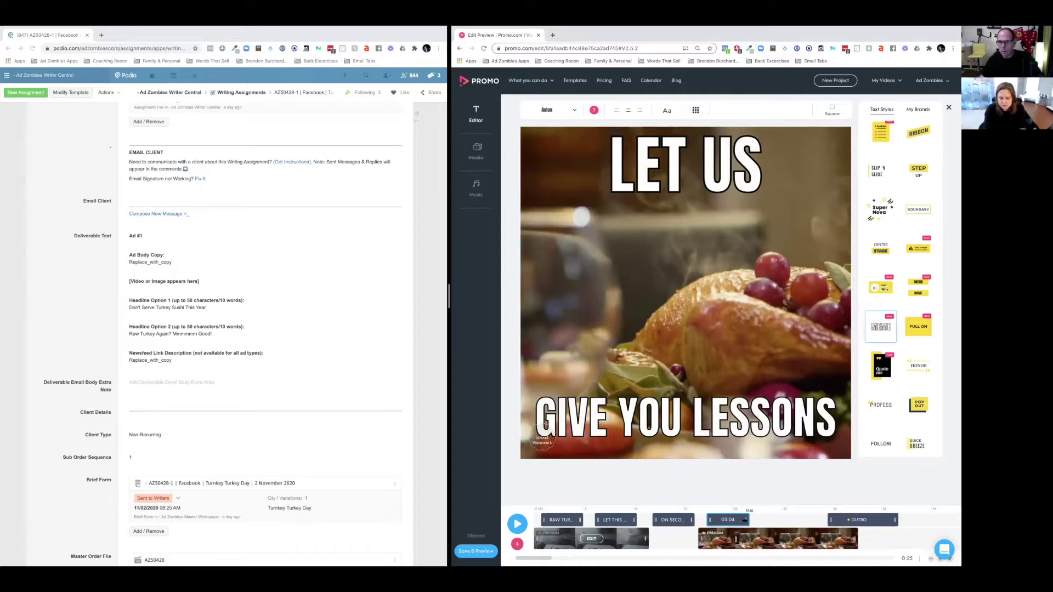
drag(745, 520, 745, 520)
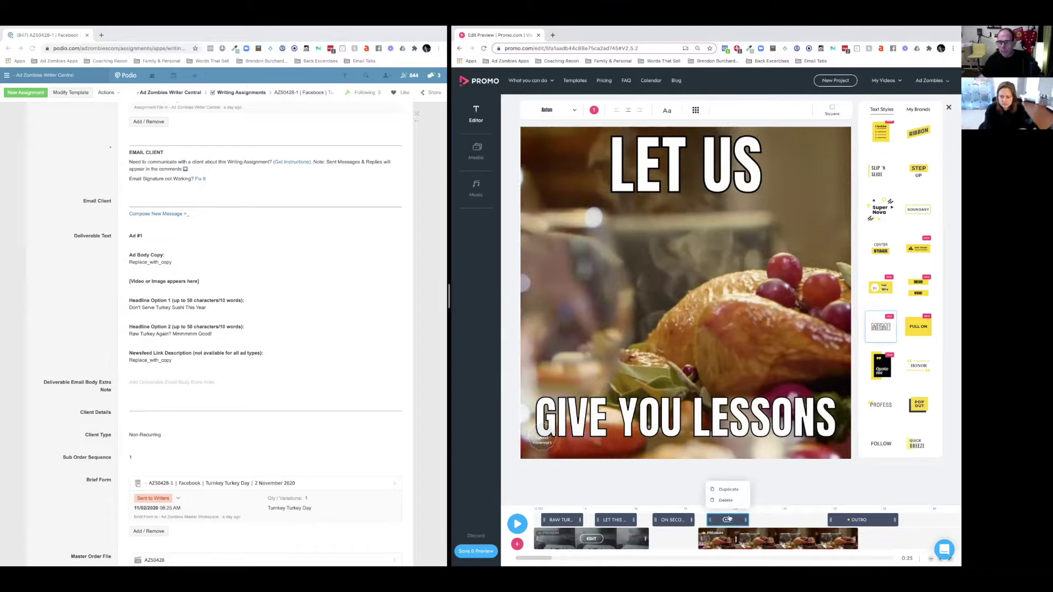
click(785, 521)
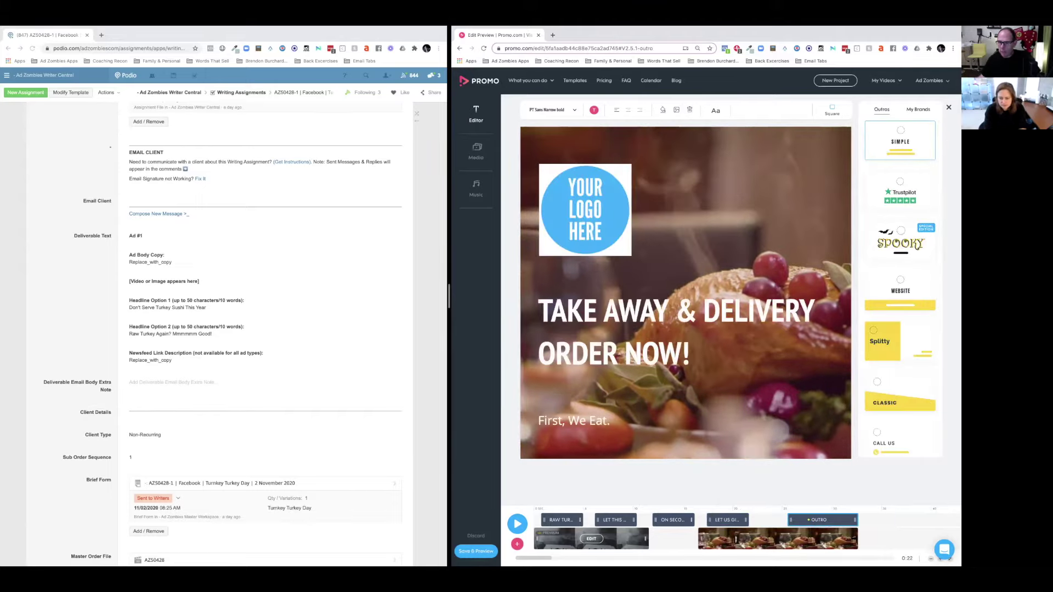
- Move the outro up against the previous scene and extend the footage beneath it
click(802, 538)
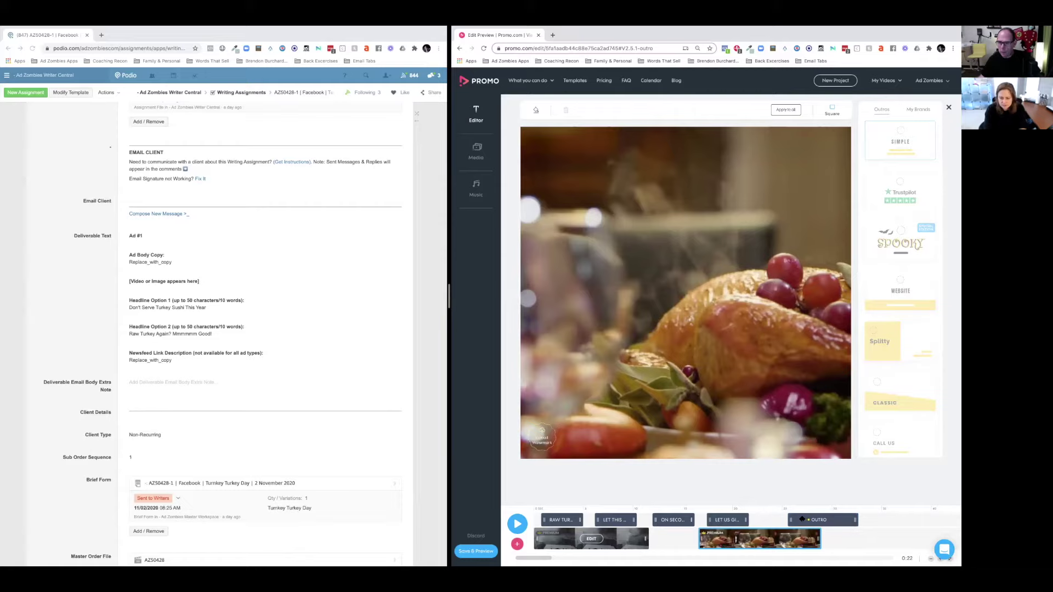
drag(779, 520, 768, 522)
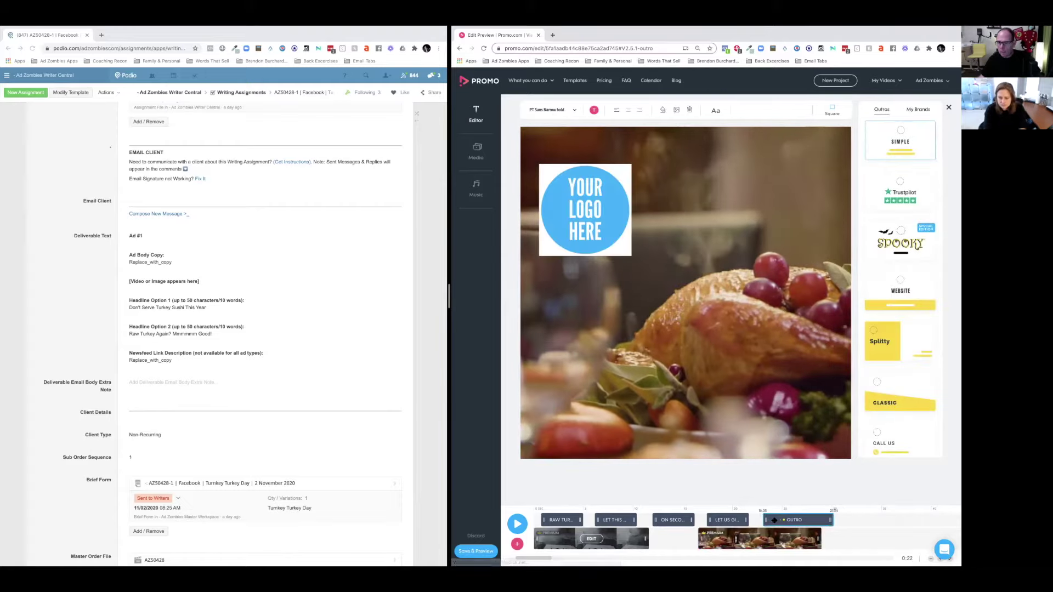
drag(822, 537, 831, 538)
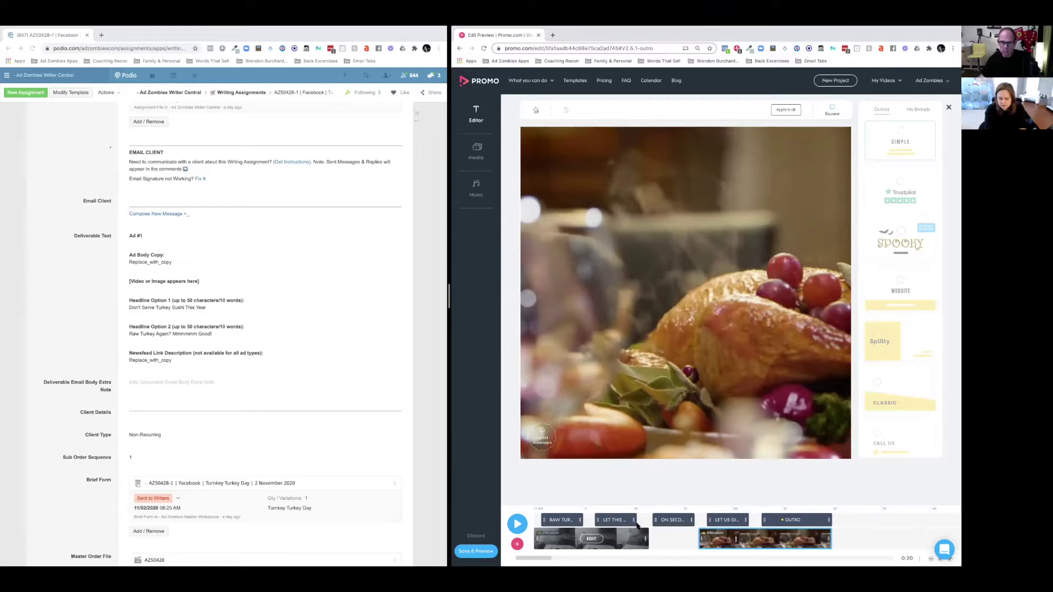
- Save the ad and preview it, then select the outro scene
mouse_move(681, 520)
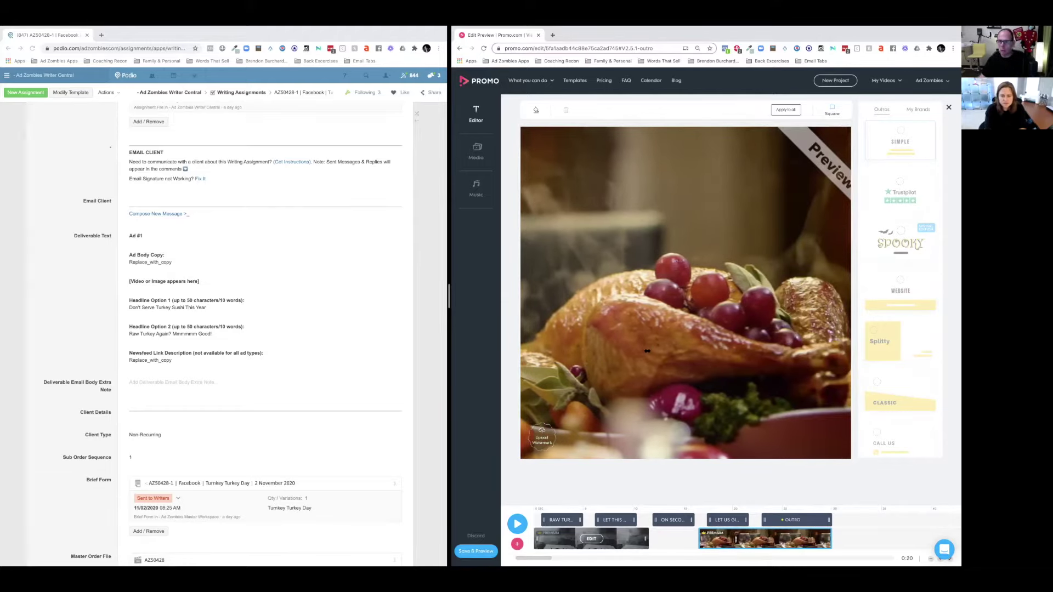
click(617, 515)
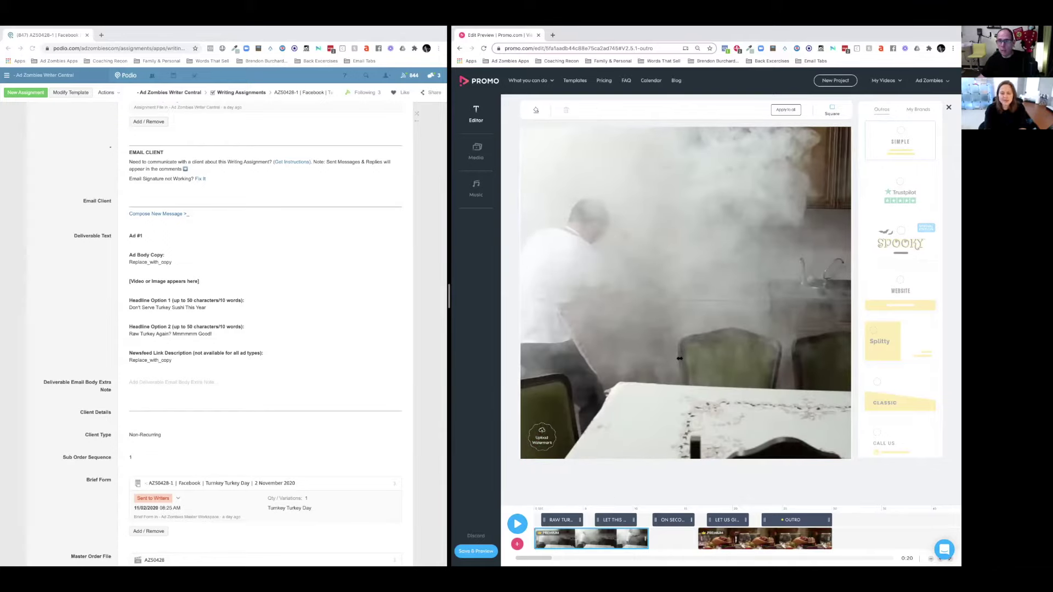
click(480, 552)
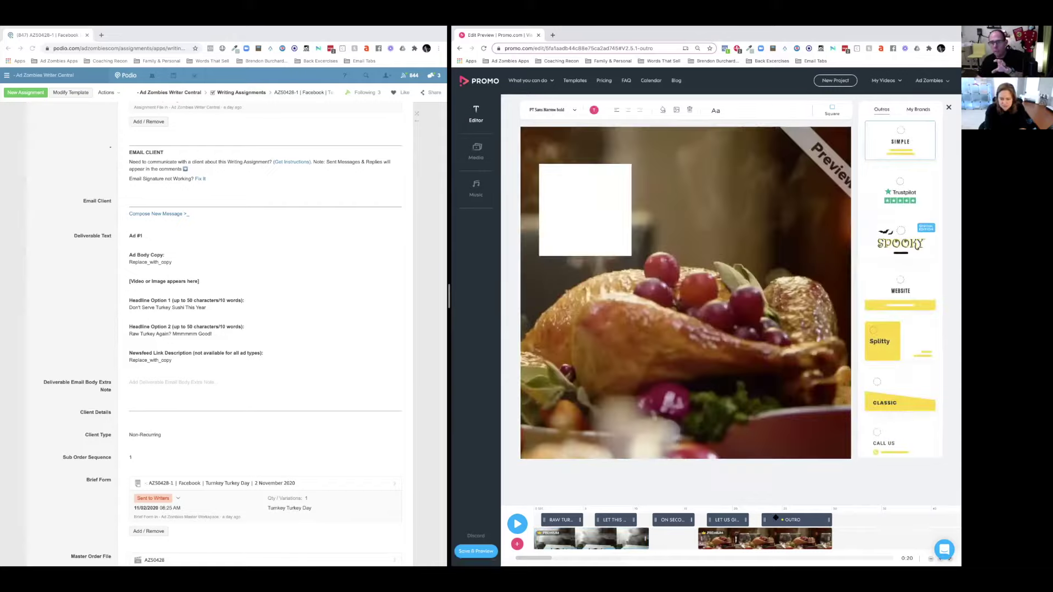
click(796, 520)
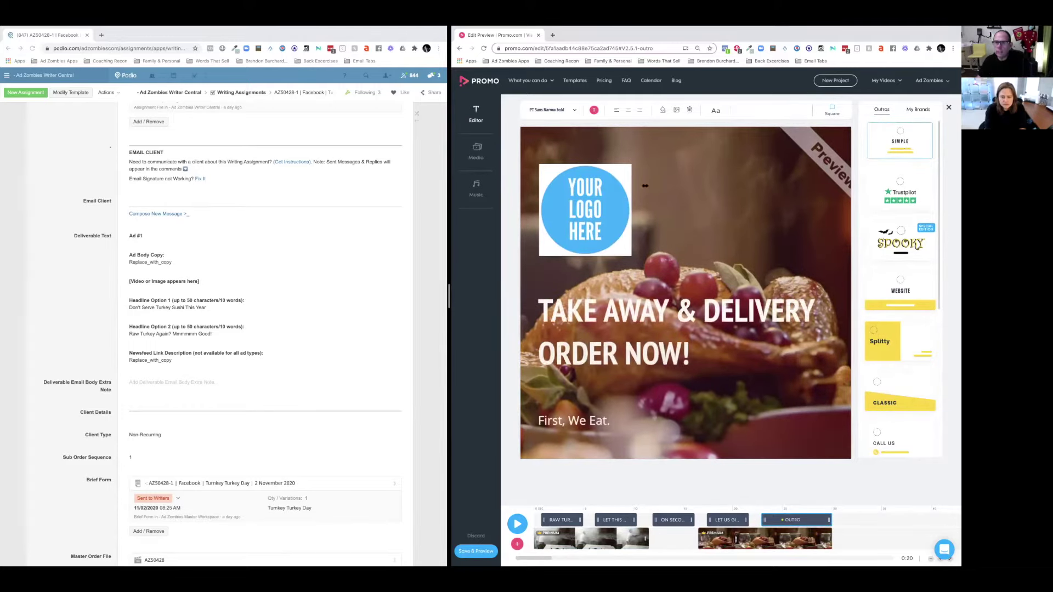
- Delete the YOUR LOGO HERE placeholder, apply the Website outro style, and centre the outro text
click(603, 207)
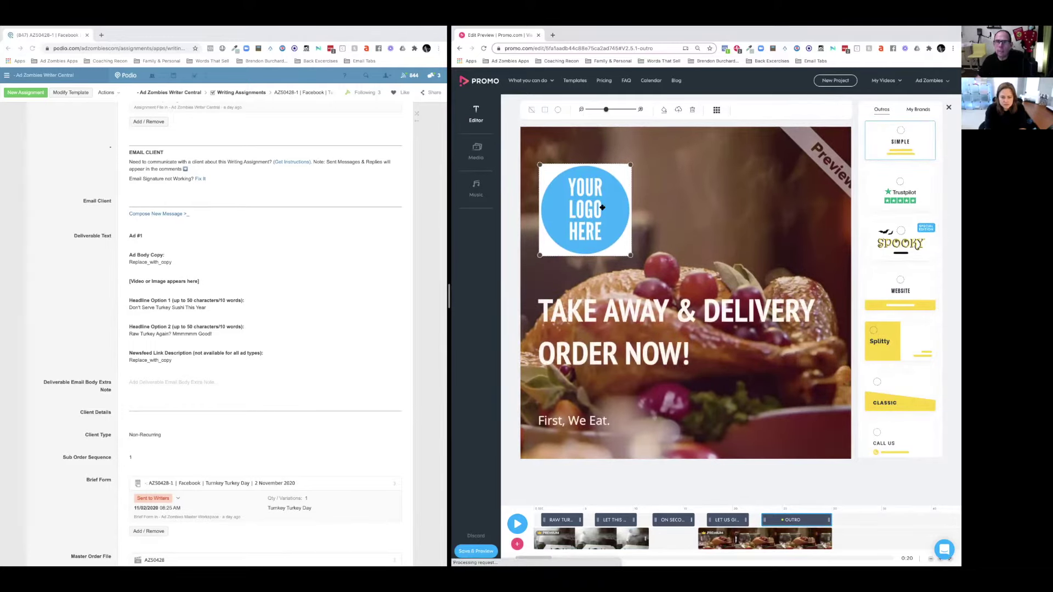
click(692, 110)
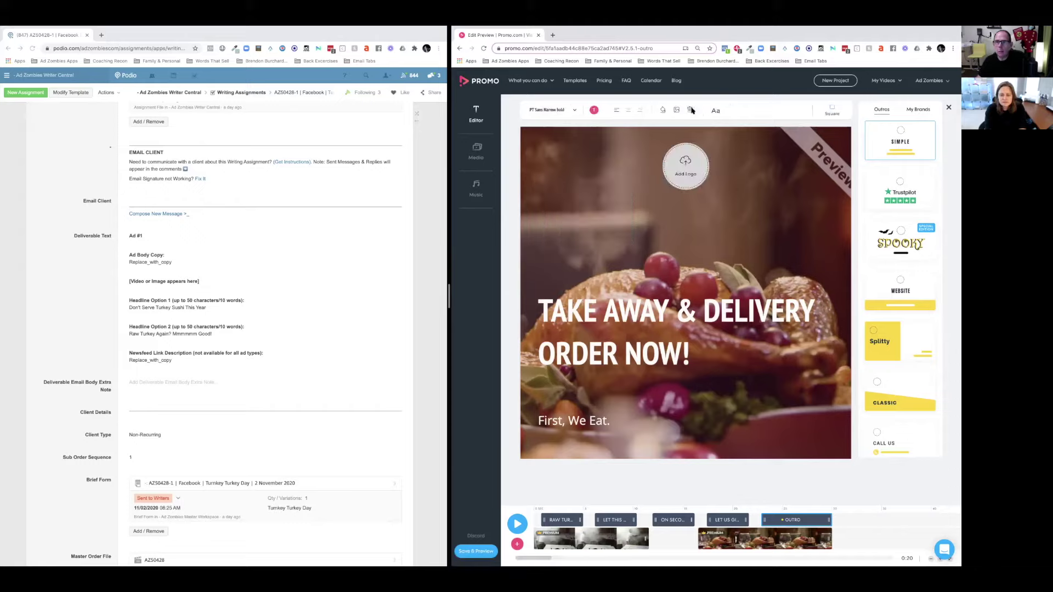
click(908, 288)
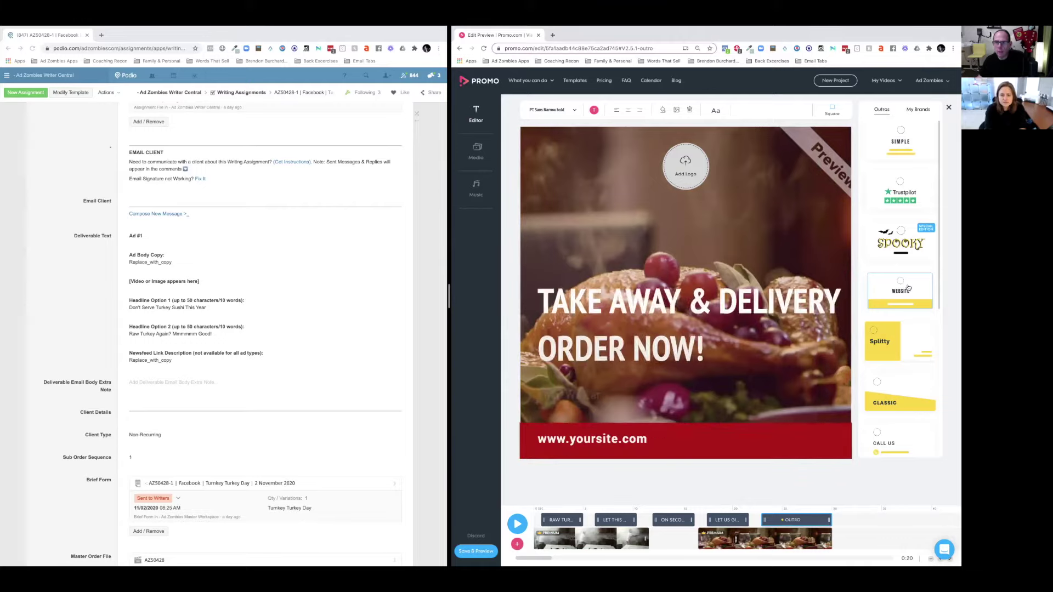
click(629, 110)
- Make the URL banner a muted orange (#d17f3c) and add a translucent white overlay
click(594, 109)
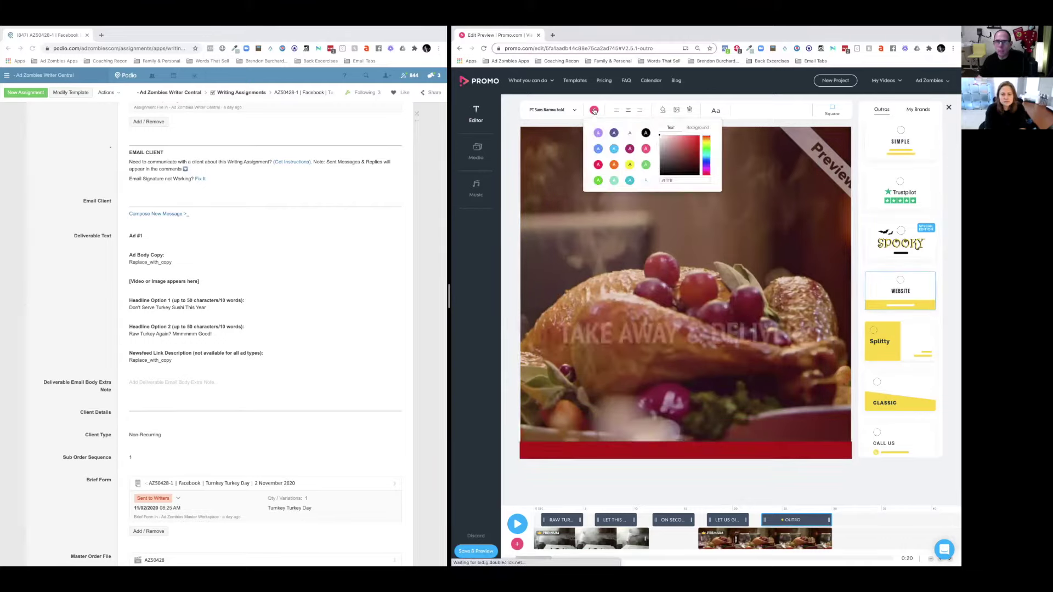
click(647, 166)
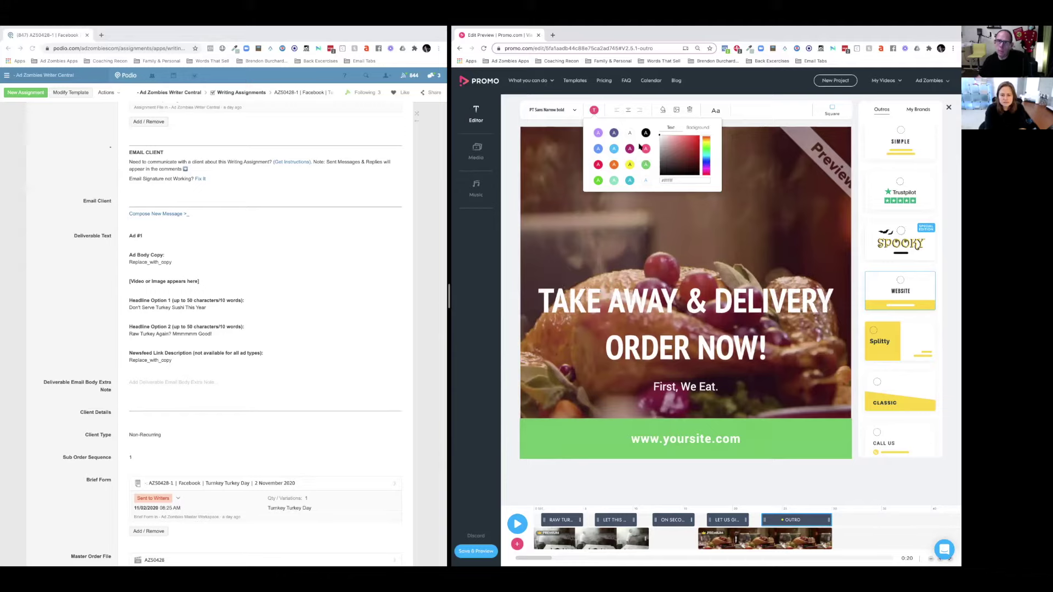
click(614, 165)
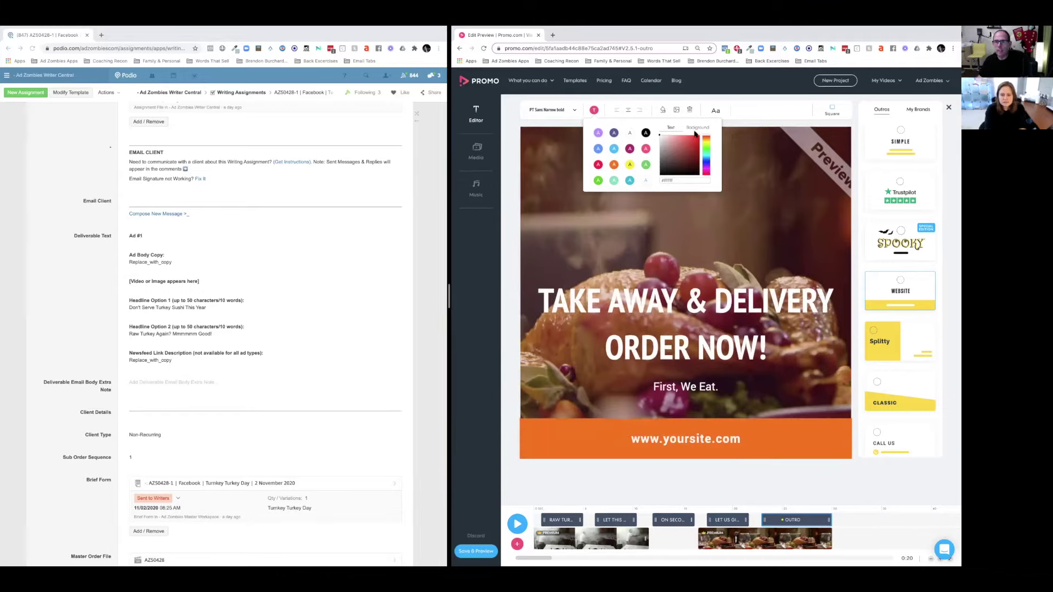
click(697, 127)
click(689, 145)
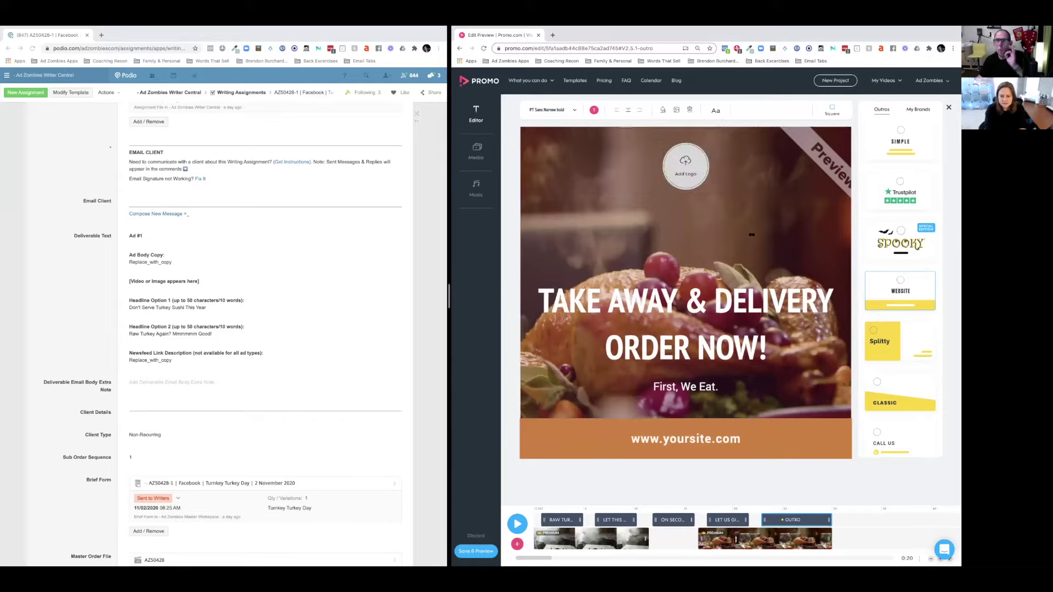
click(663, 110)
click(658, 134)
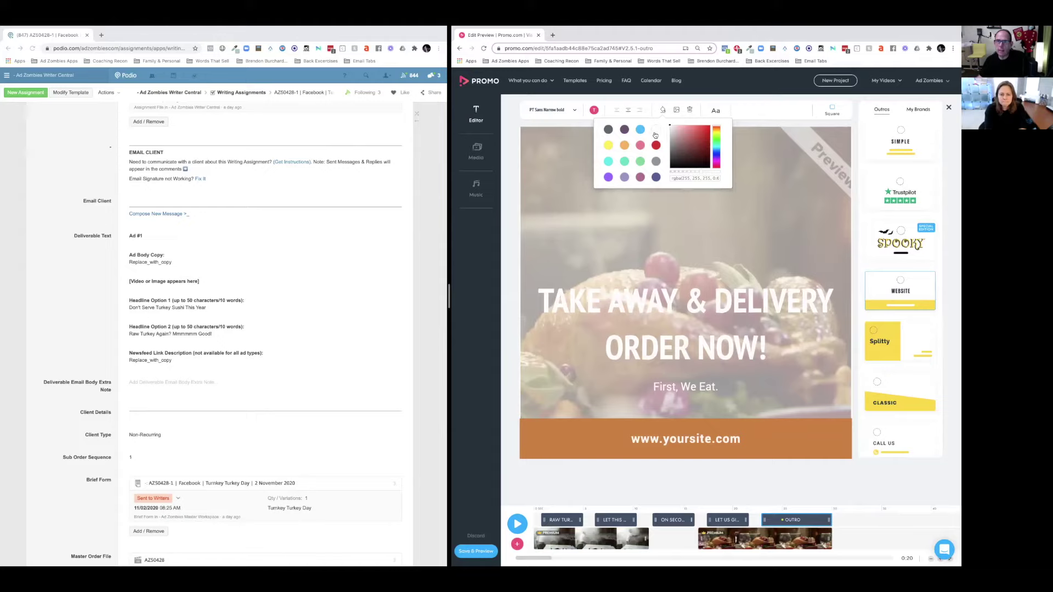
- Darken the outro overlay to a translucent neutral grey
click(608, 130)
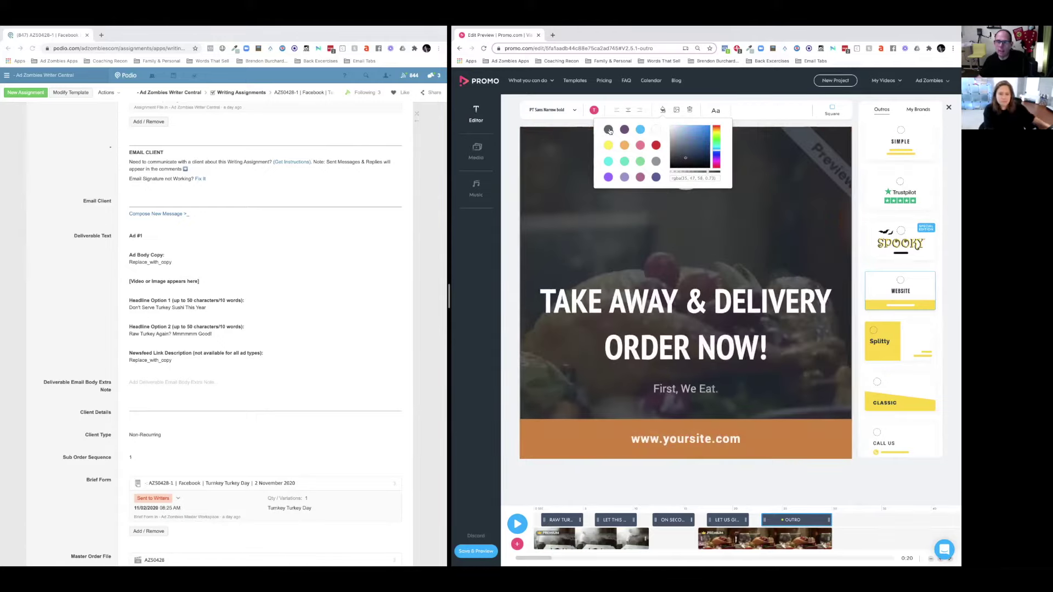
drag(685, 160, 670, 150)
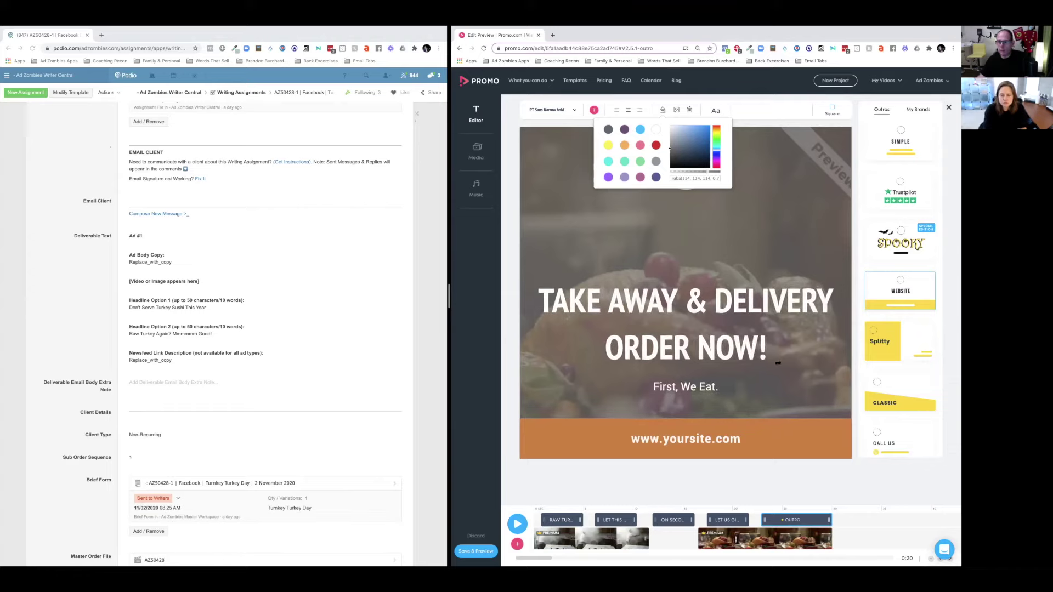
click(799, 472)
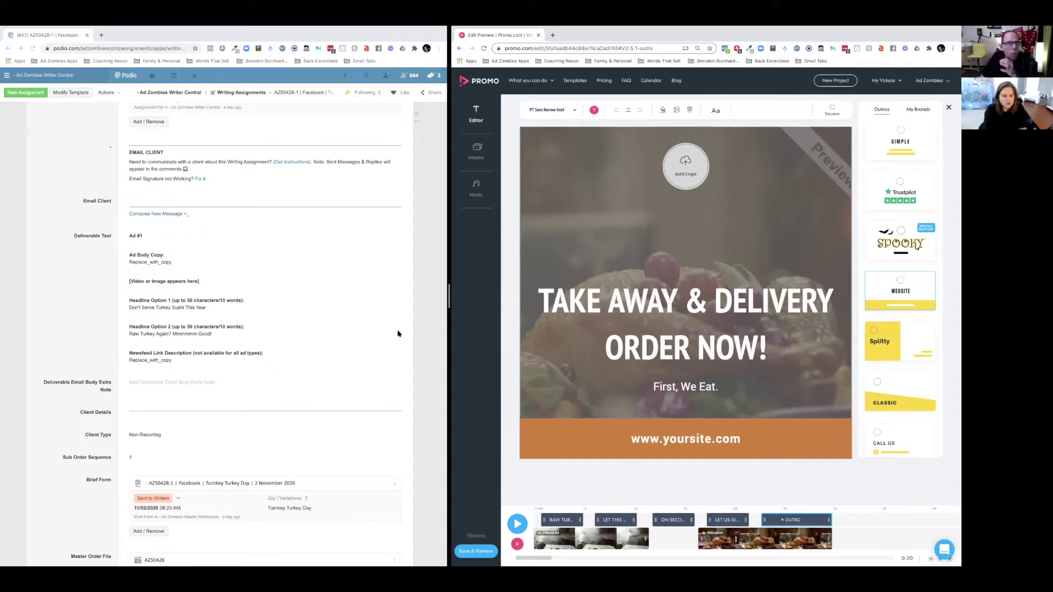
- Scroll up the Podio assignment to show the Target Audience and Additional Notes fields
scroll(398, 333, up, 5)
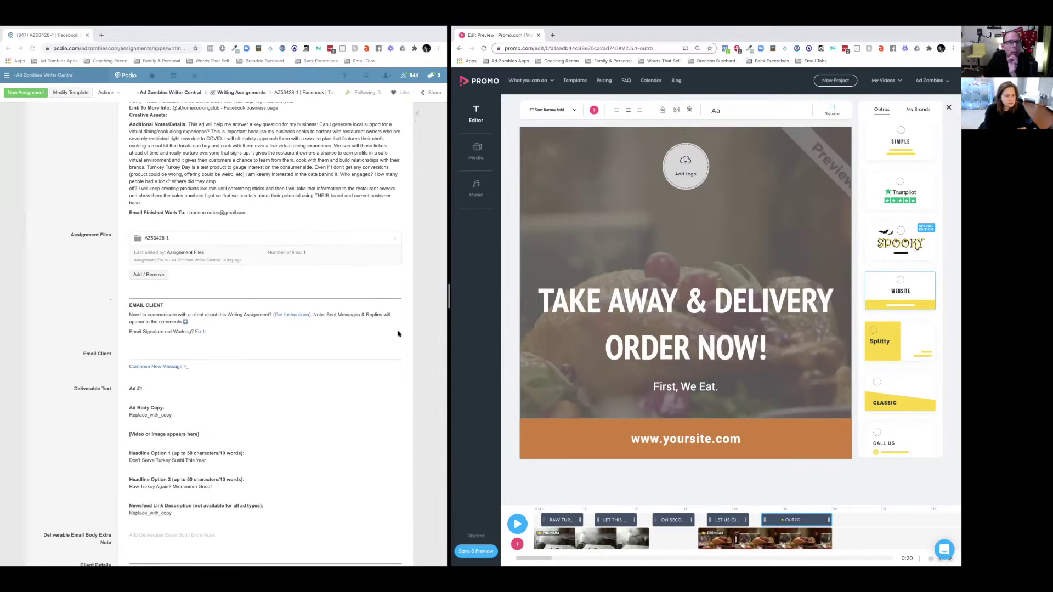
scroll(398, 334, up, 1)
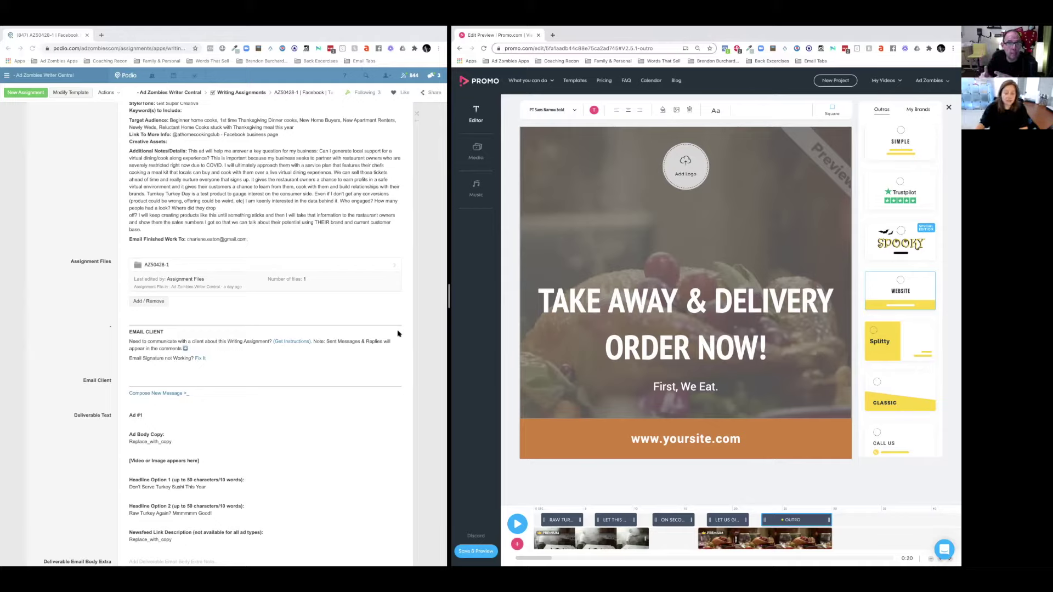
- Replace the outro headline with 'REAL TIME LESSONS' / 'ON THANKSGIVING DAY'
click(778, 522)
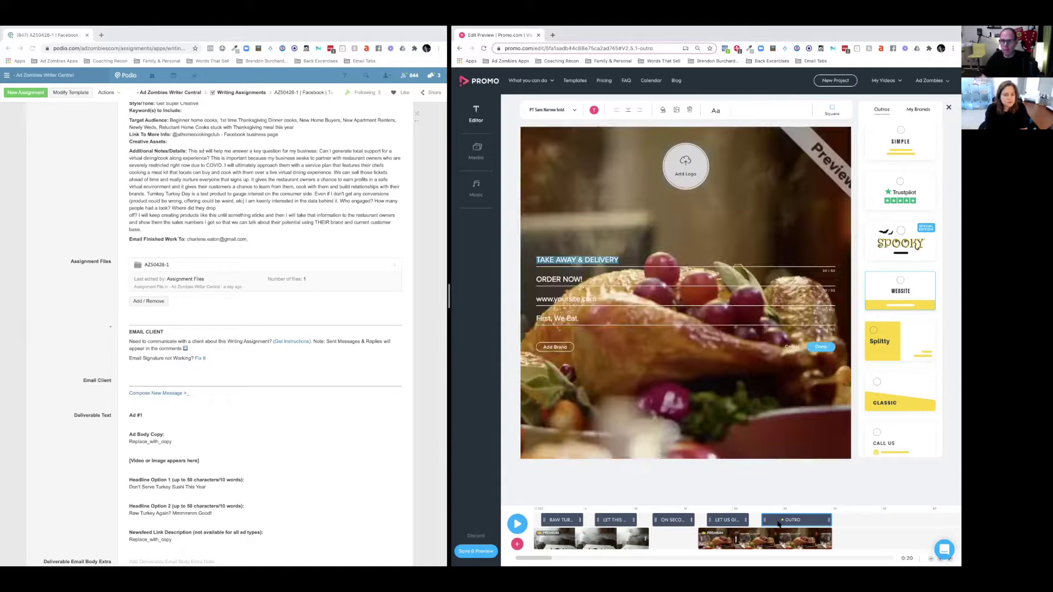
text(REALTO<E)
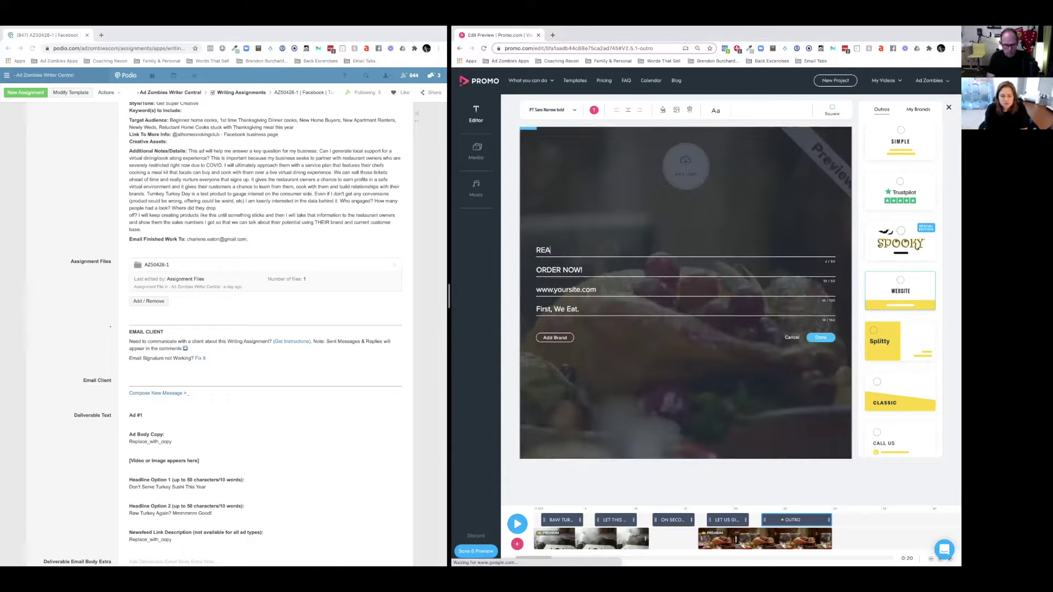
key(BackSpace)
key(BackSpace)
key(BackSpace)
key(BackSpace)
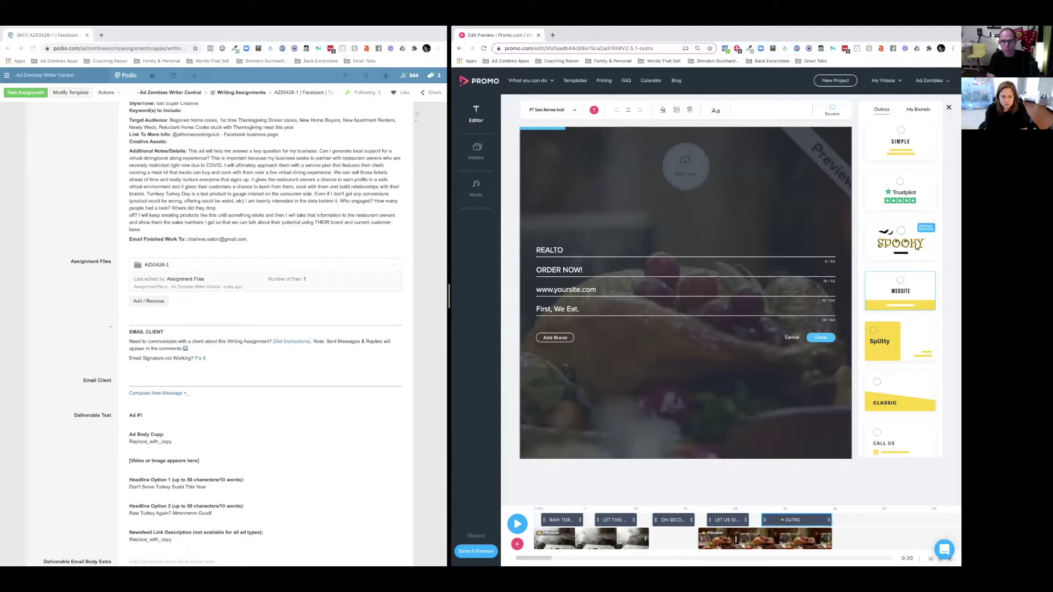
text(TIME )
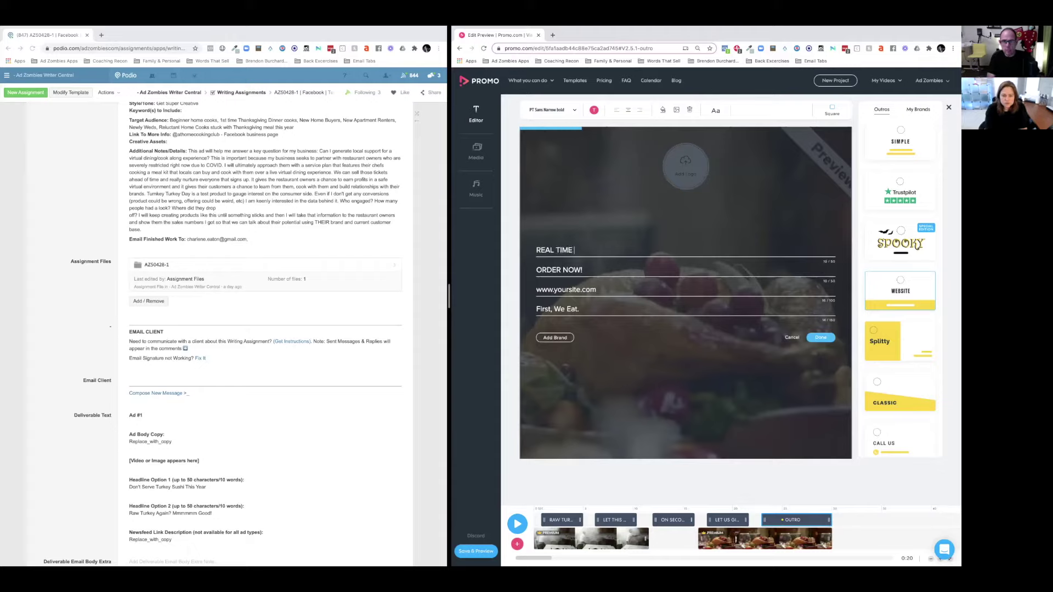
text(LESS)
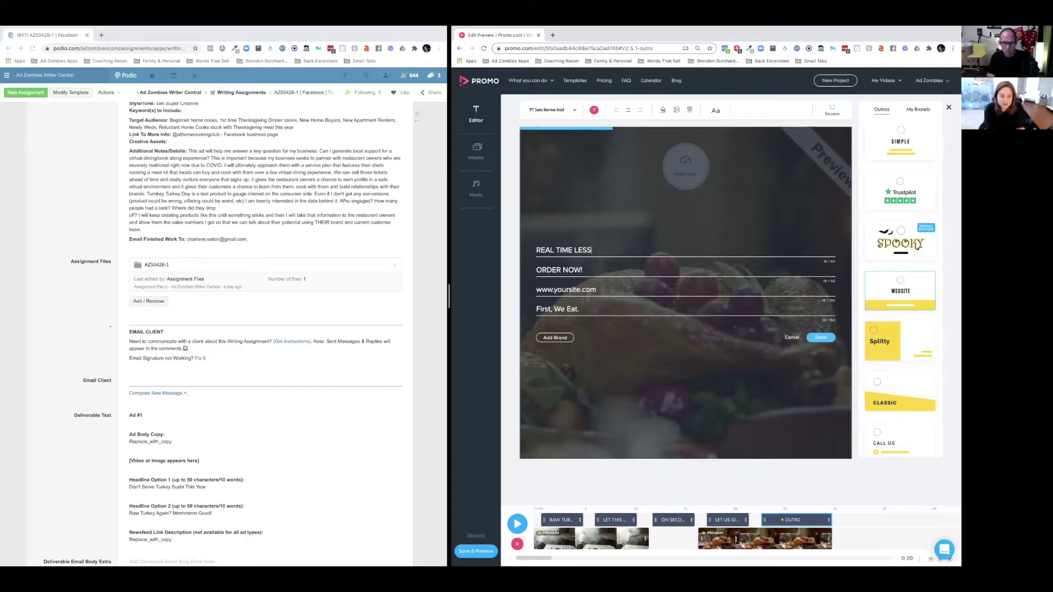
text(ONS)
key(Tab)
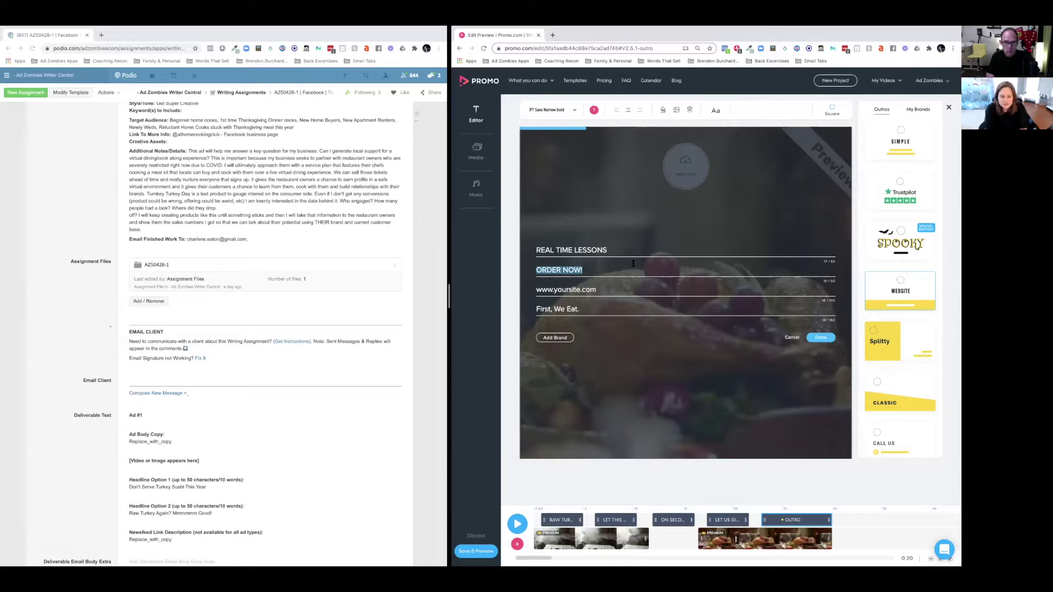
text(ON THANKSGIVING DAY)
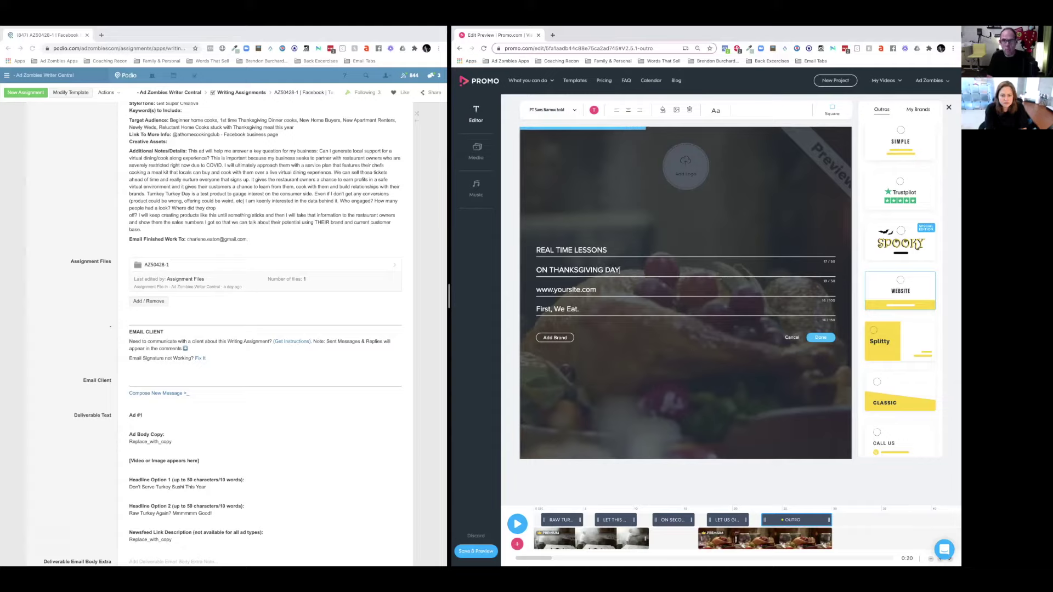
- Replace 'First, We Eat.' with the tagline 'FROM RAW TO AWWW!' and apply the text
triple_click(589, 306)
text(FROME)
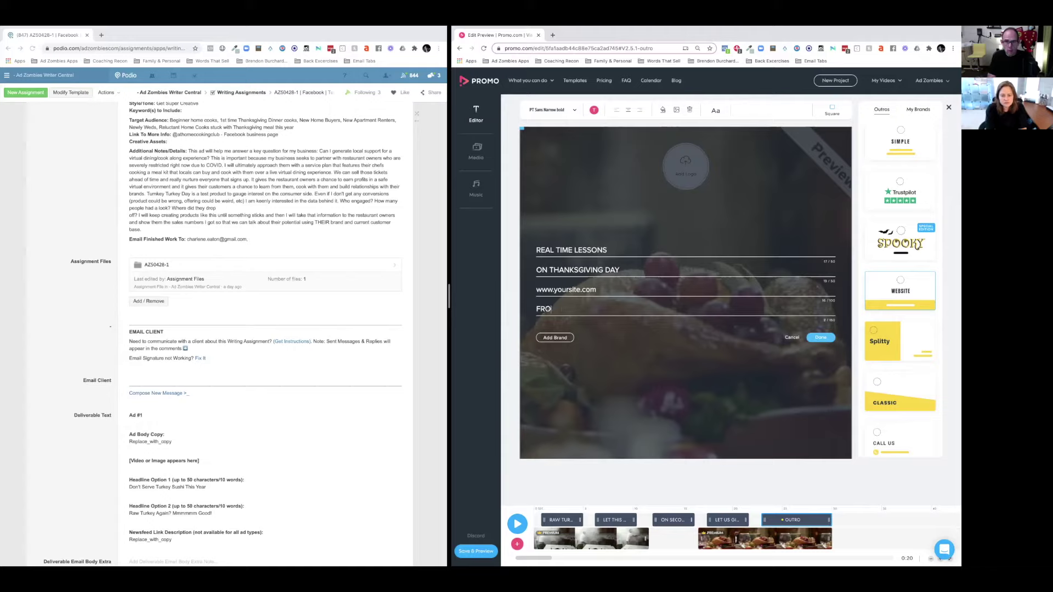
key(BackSpace)
key(BackSpace)
key(BackSpace)
key(BackSpace)
key(BackSpace)
text(FROM)
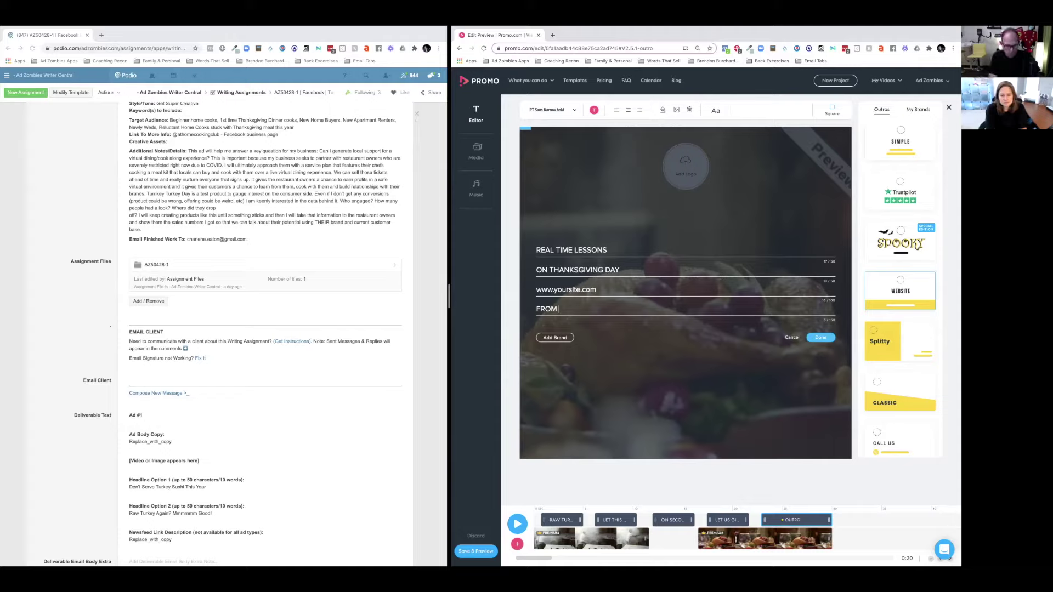
text(RAW)
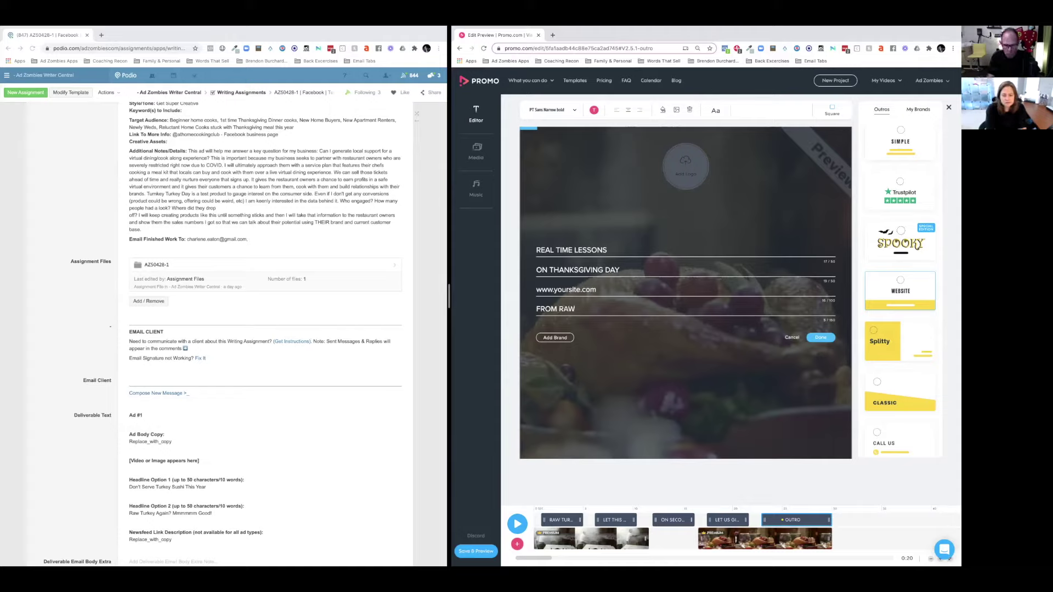
text( TO)
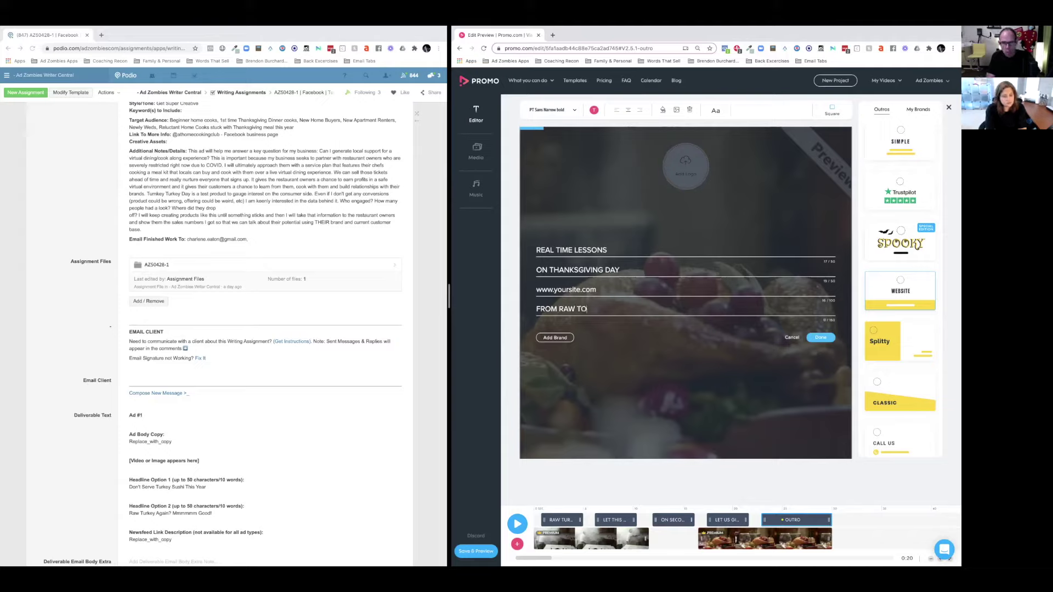
text( AWWW!)
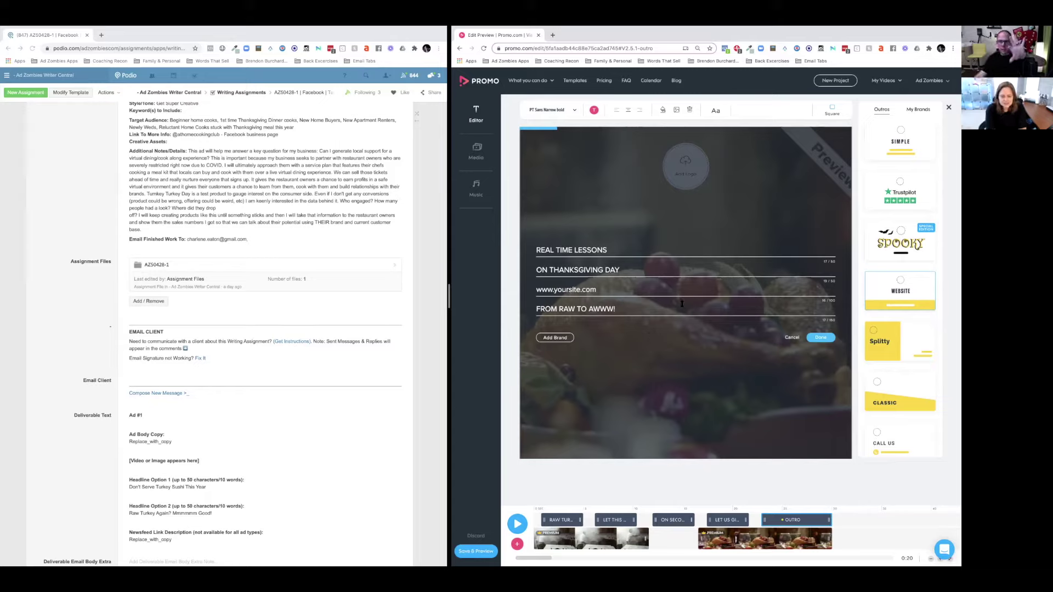
click(821, 337)
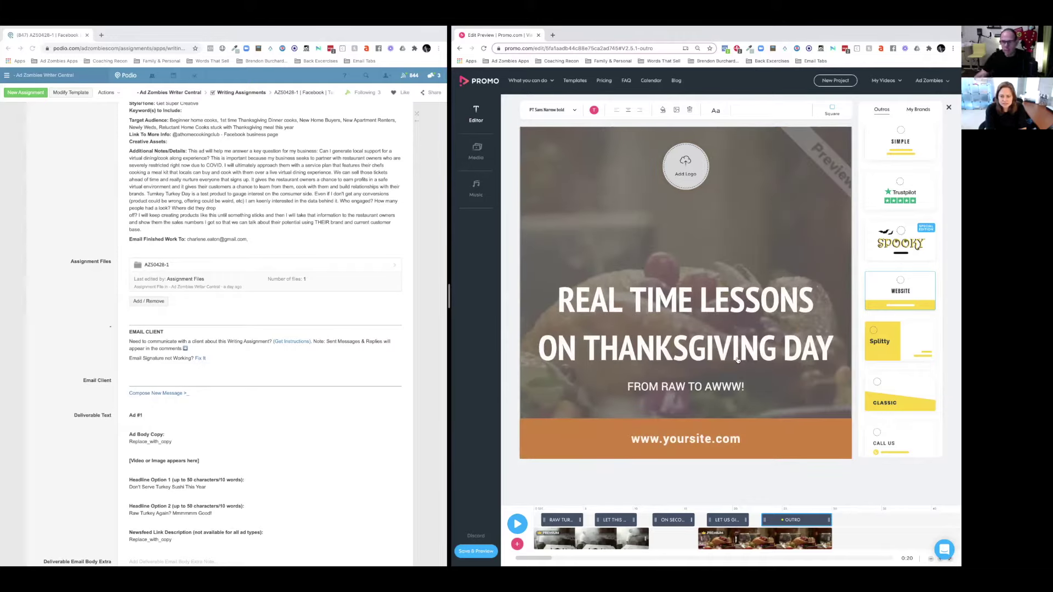
click(716, 390)
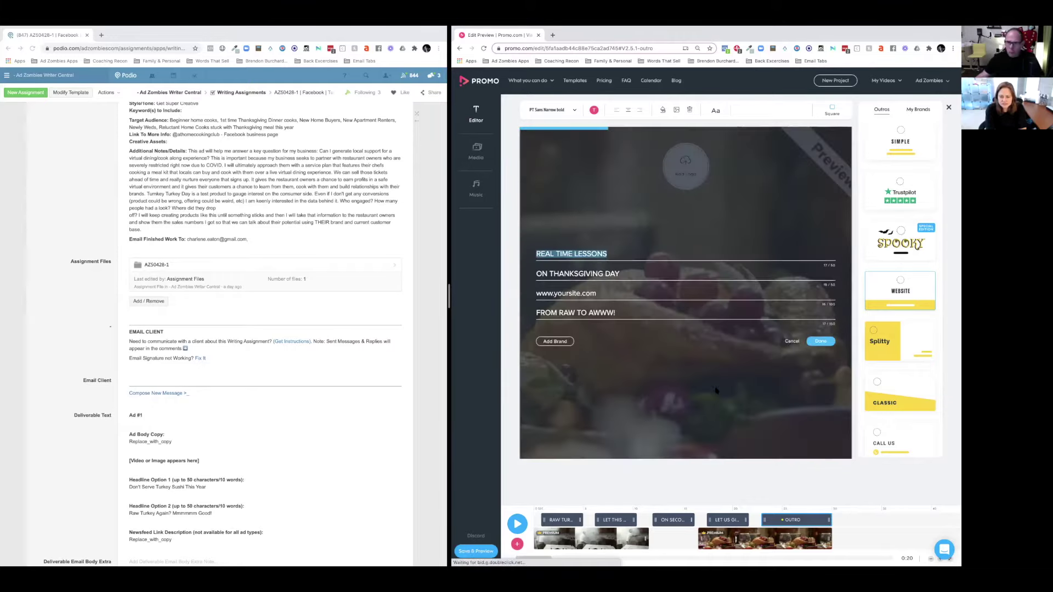
click(624, 310)
key(ctrl+c)
click(602, 286)
key(ctrl+v)
click(617, 306)
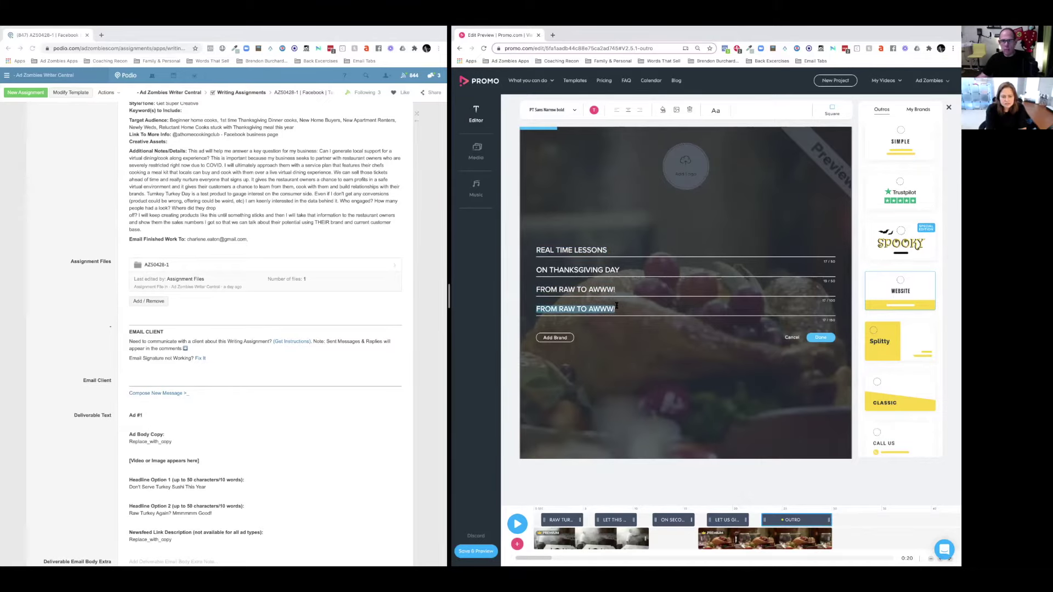
scroll(355, 290, up, 3)
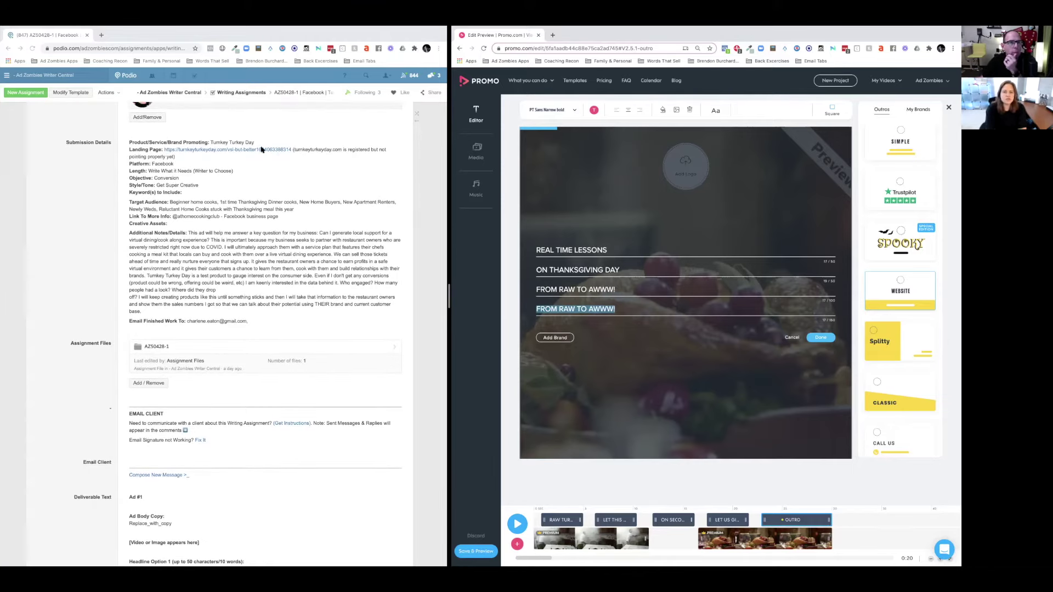
right_click(262, 149)
click(280, 197)
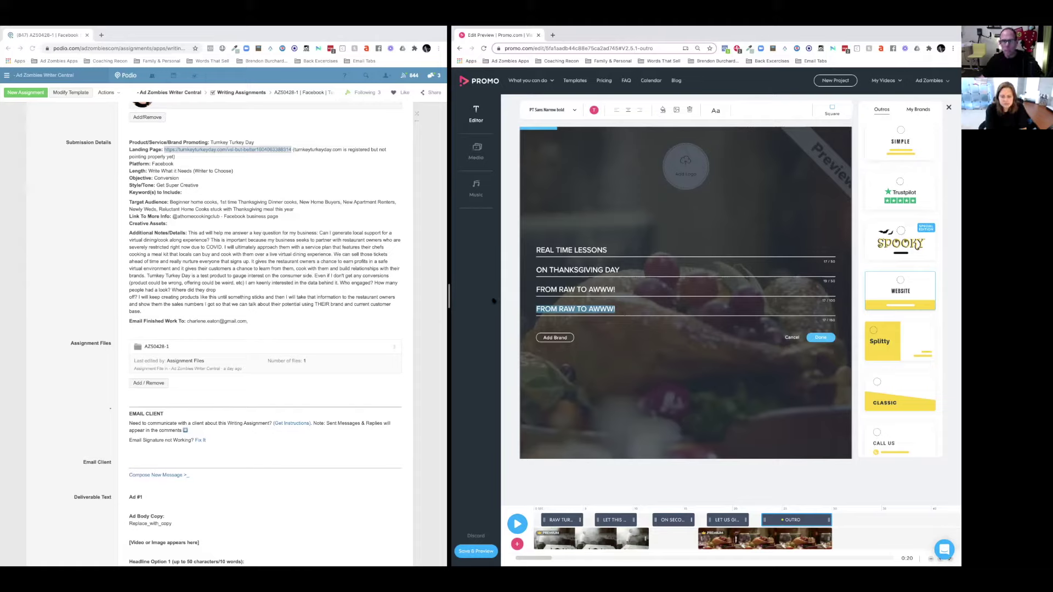
- Write 'Tap Now To Reserve Your Cooking Coach' as the fourth outro line and apply it
text(T)
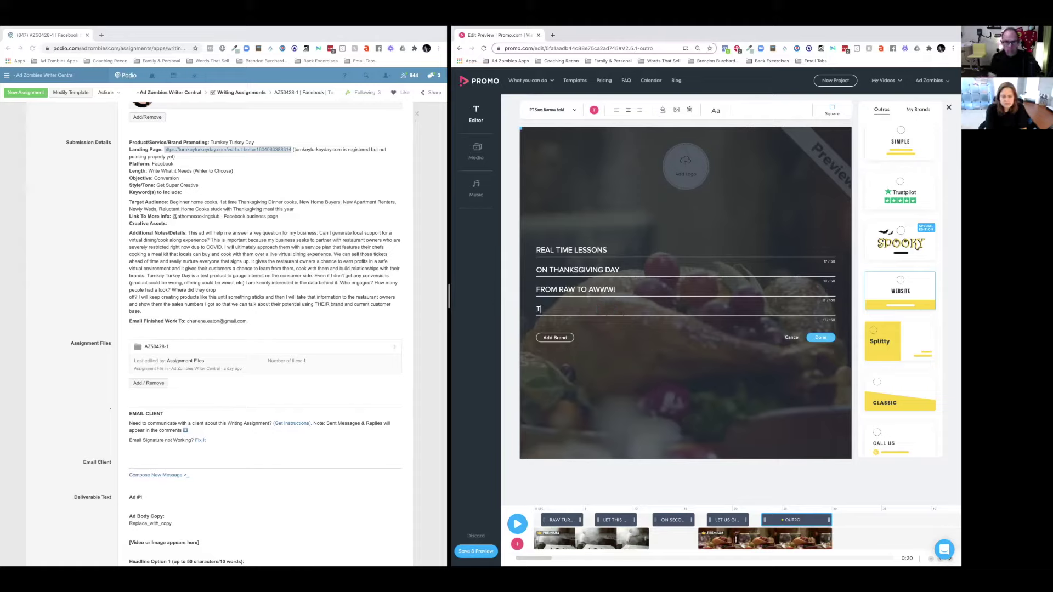
text(ap Now To )
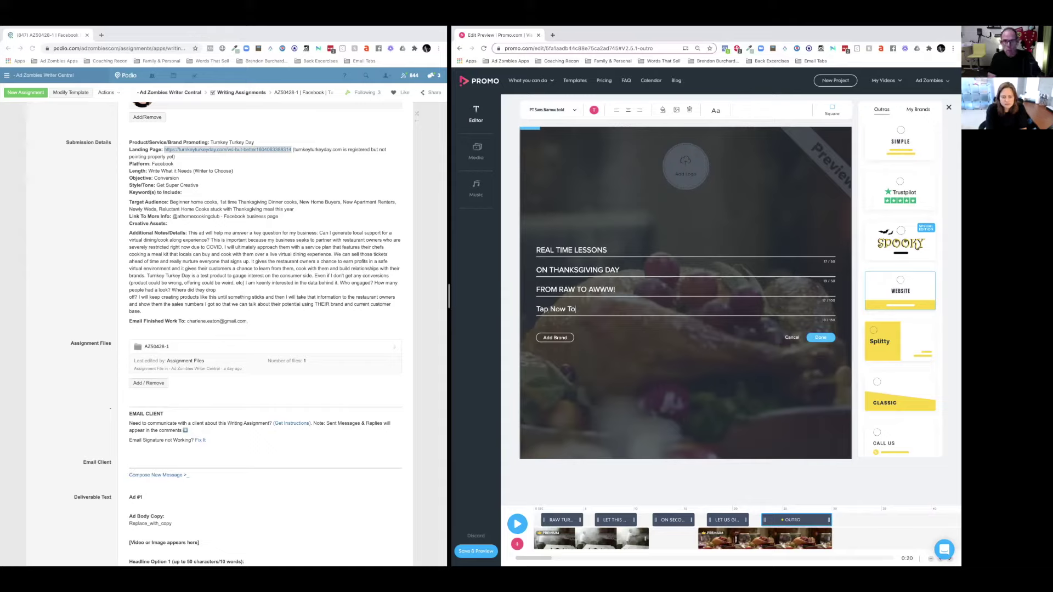
text(Reserve Your Pe)
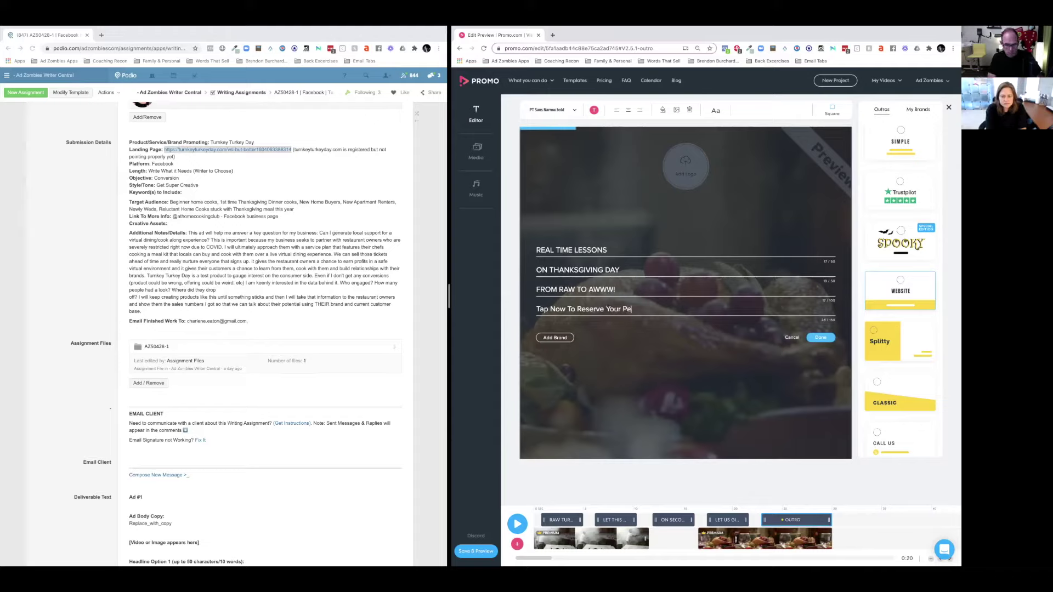
text(rsonal Chef)
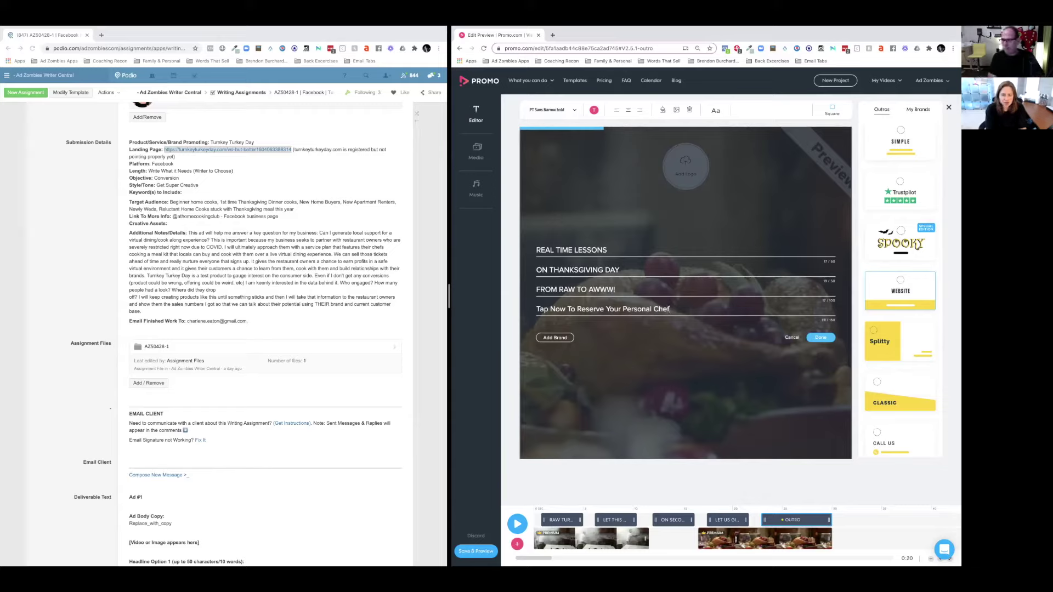
key(BackSpace)
key(BackSpace)
key(BackSpace)
key(BackSpace)
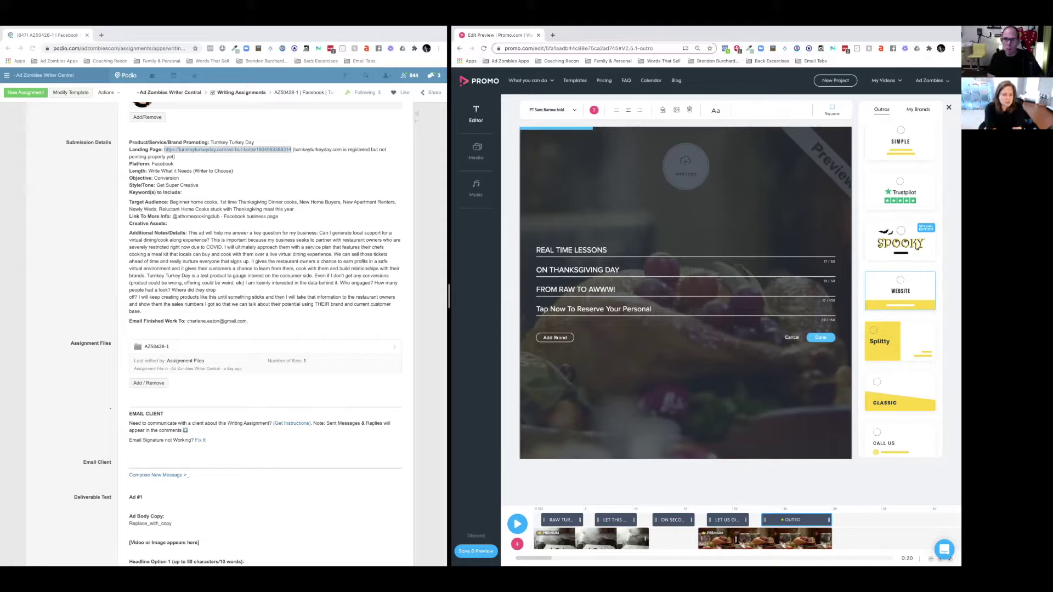
key(BackSpace)
key(BackSpace)
key(BackSpace)
key(BackSpace)
key(BackSpace)
key(BackSpace)
text(Cookin)
key(BackSpace)
text(g Coach)
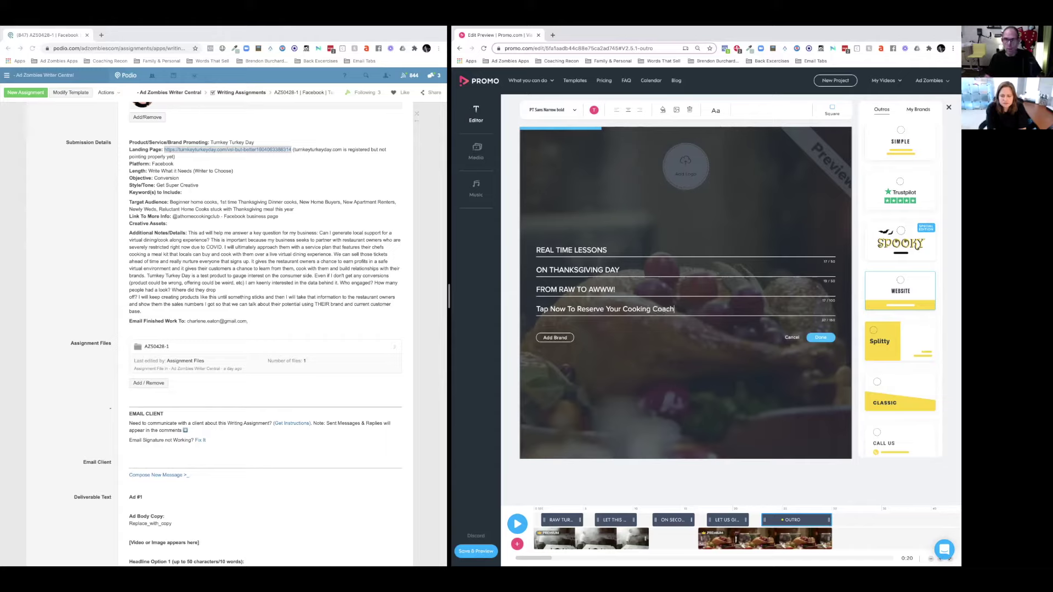
click(817, 337)
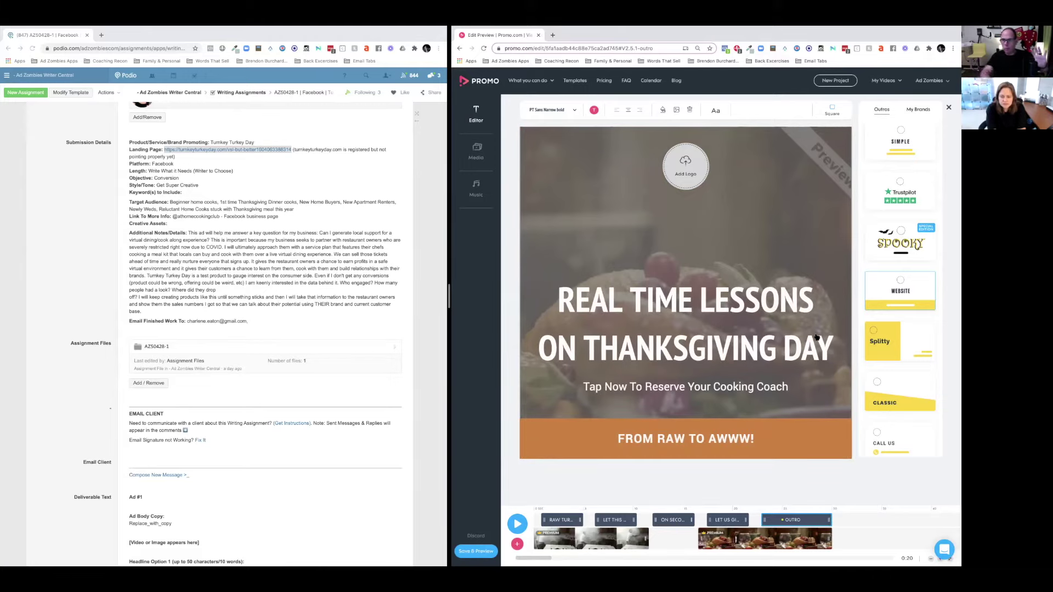
- Reorder the outro lines so the call to action sits in the third line
click(749, 376)
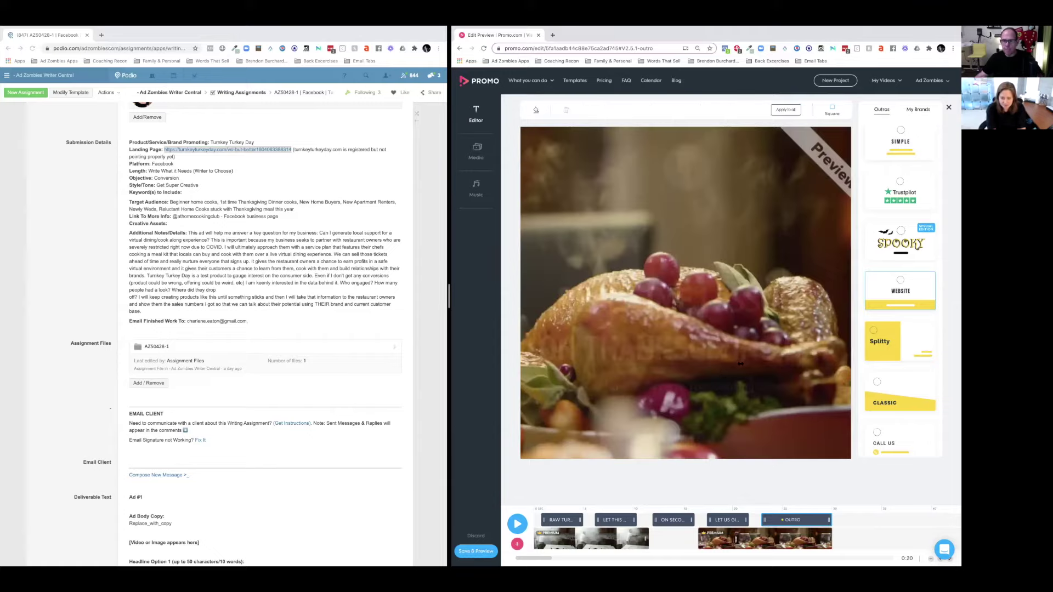
click(687, 342)
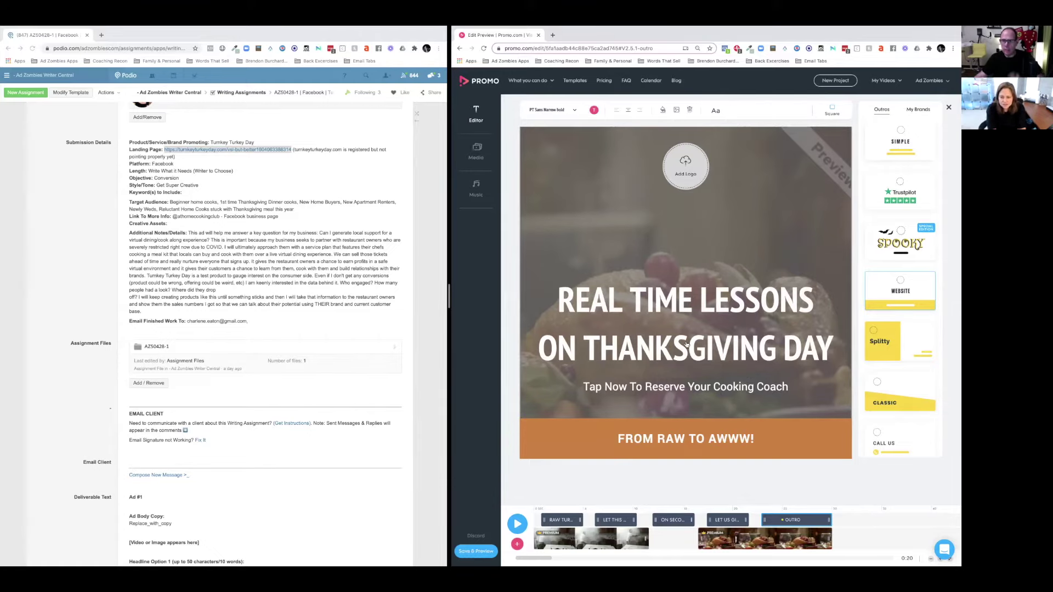
click(628, 290)
key(ctrl+c)
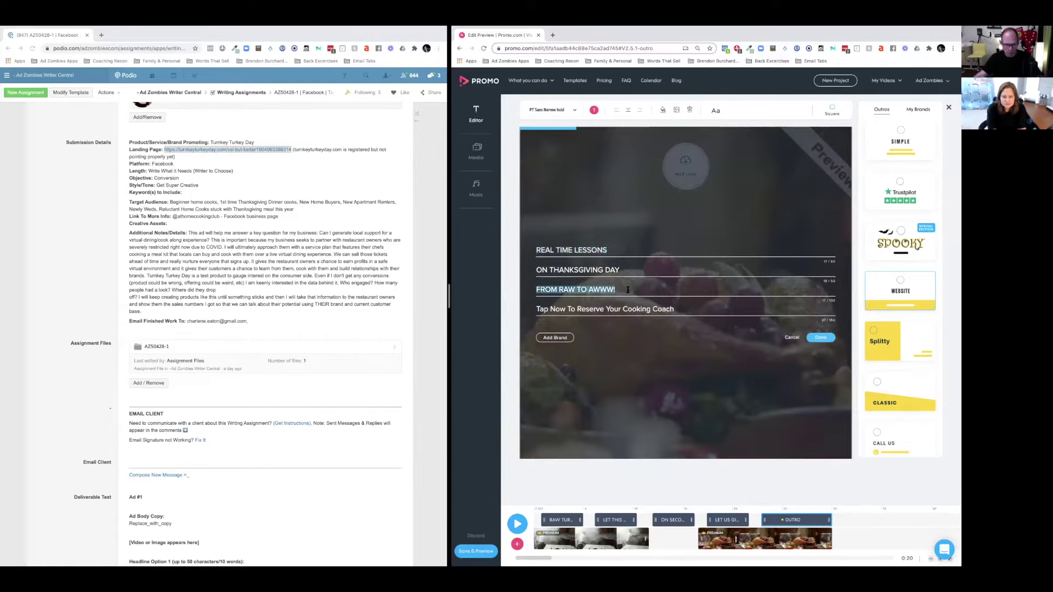
click(691, 309)
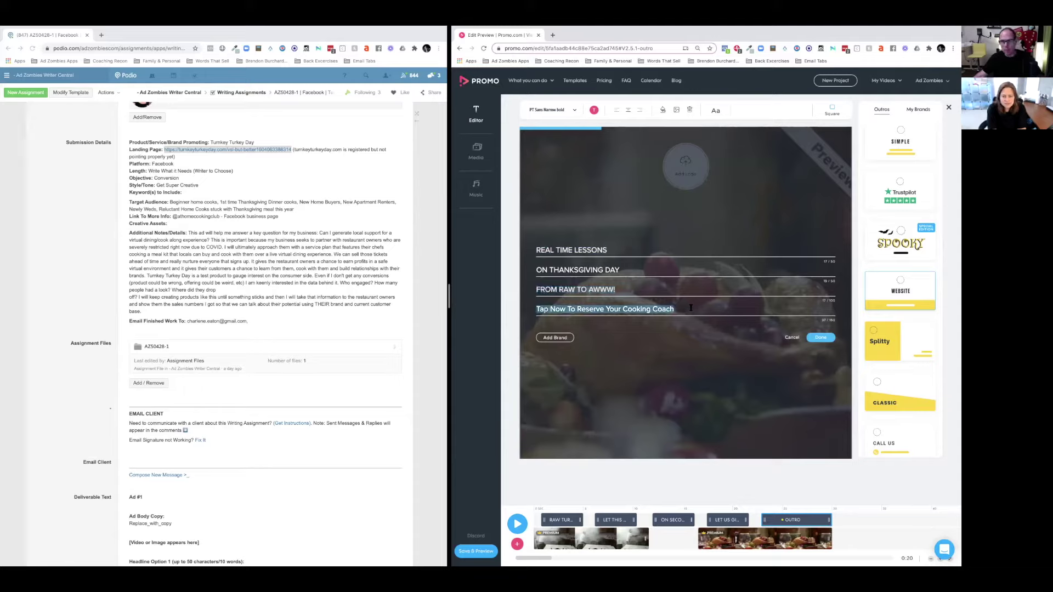
click(691, 308)
key(ctrl+v)
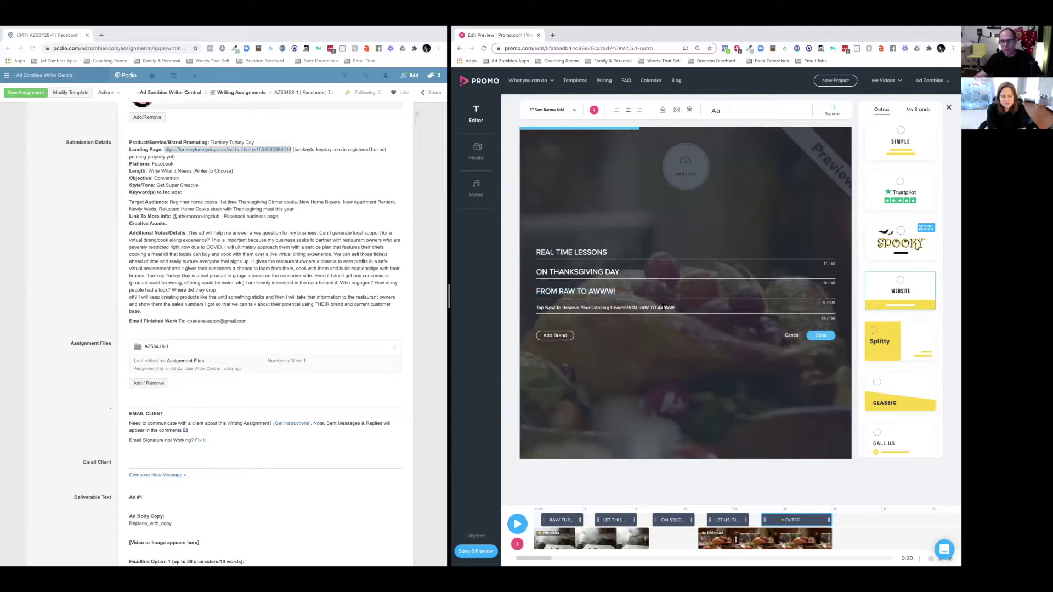
drag(623, 308, 505, 308)
key(ctrl+c)
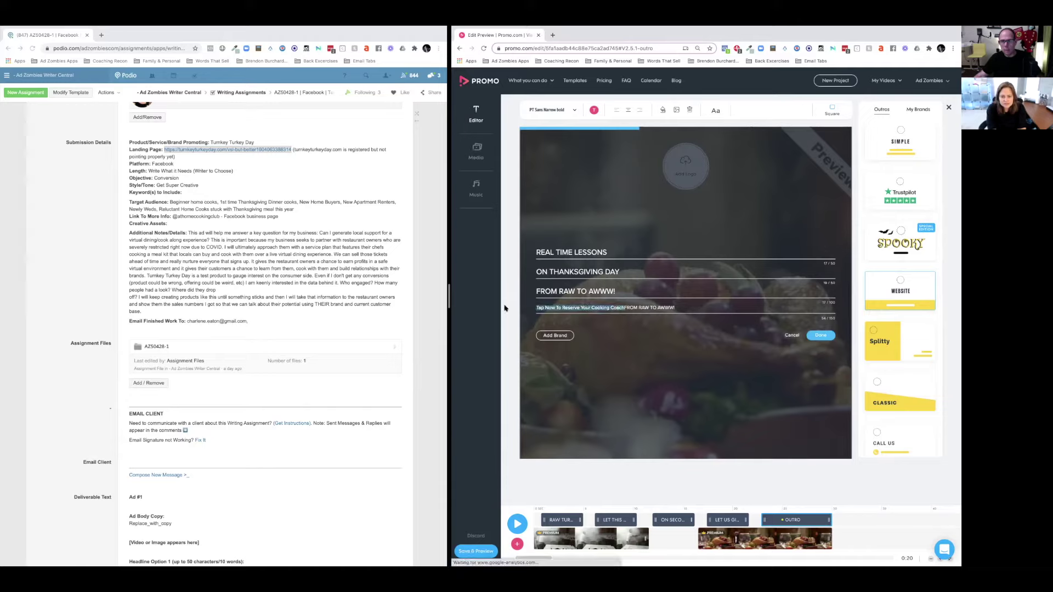
drag(581, 307, 537, 292)
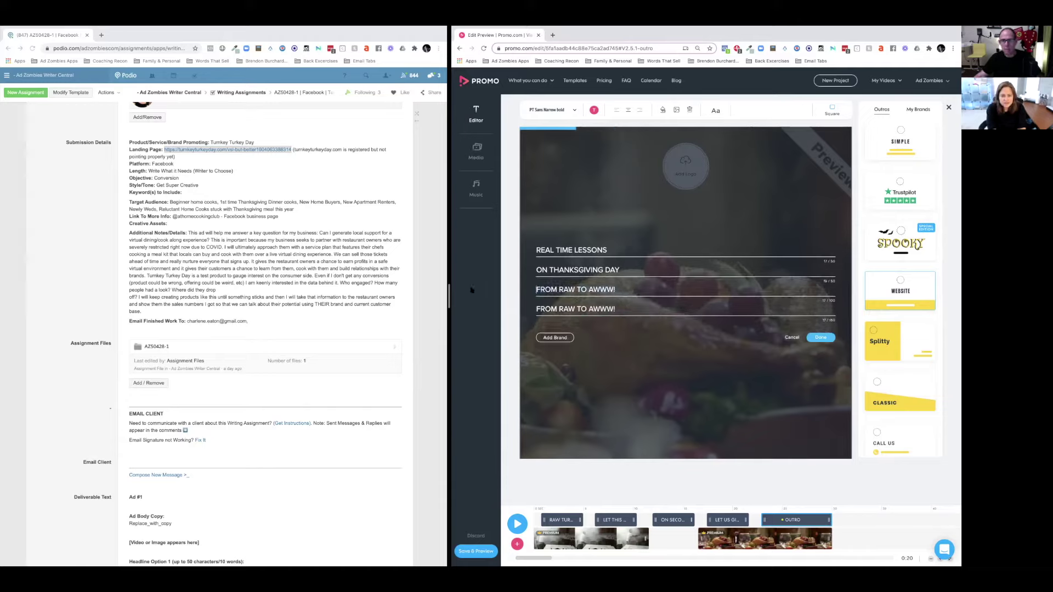
key(ctrl+a)
key(ctrl+v)
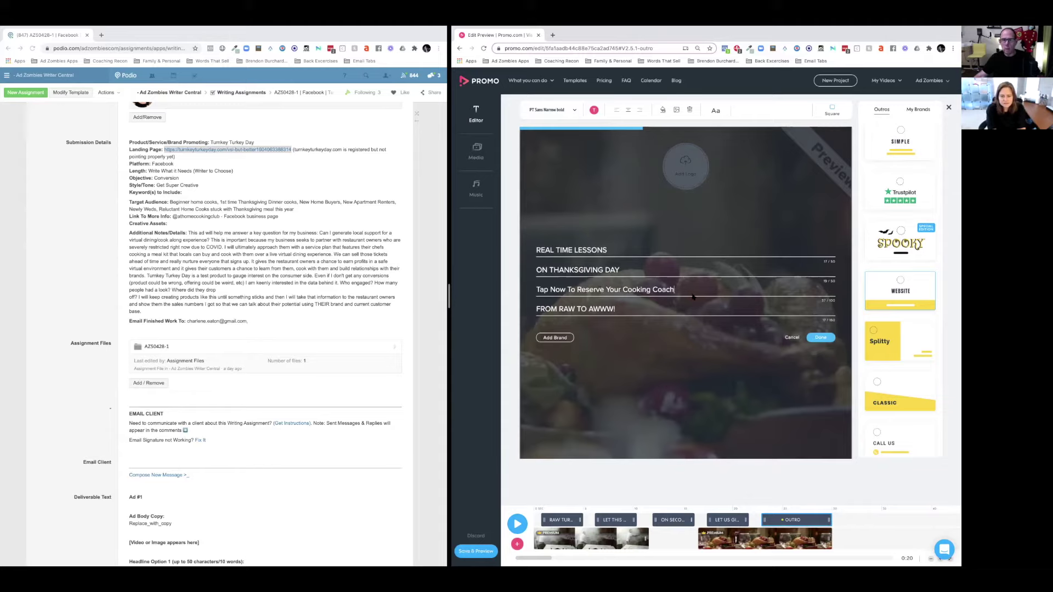
click(825, 337)
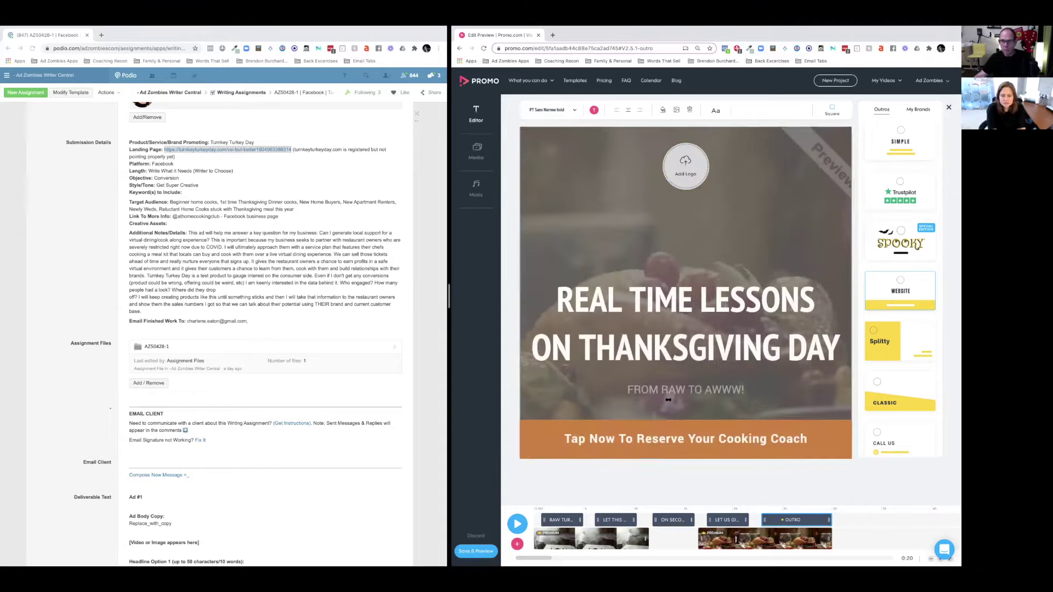
- Delete 'Tap Now To' and append 'Now' so the line reads 'Reserve Your Cooking Coach Now'
click(672, 442)
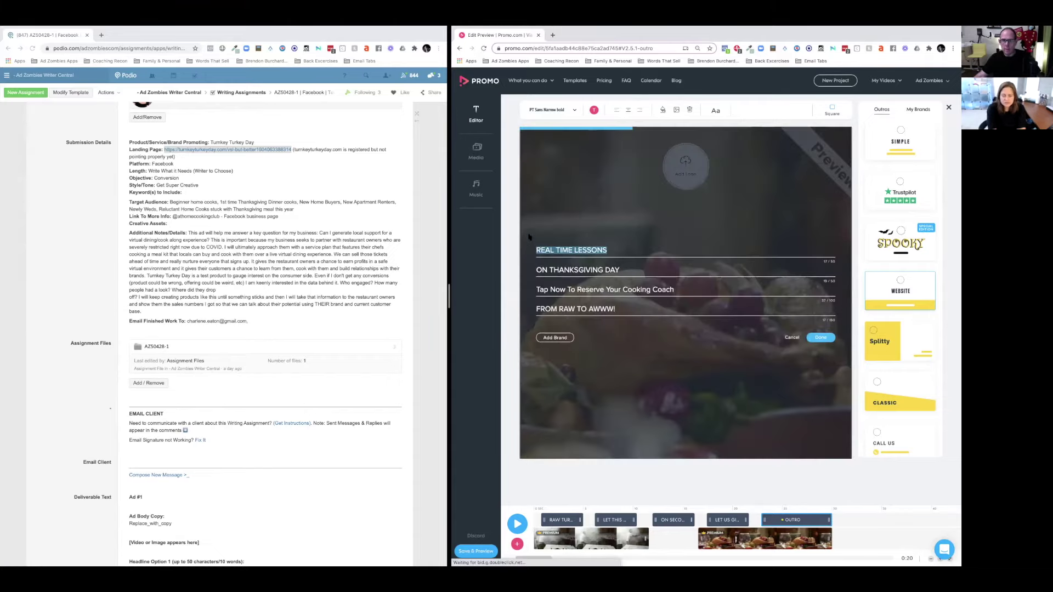
click(536, 290)
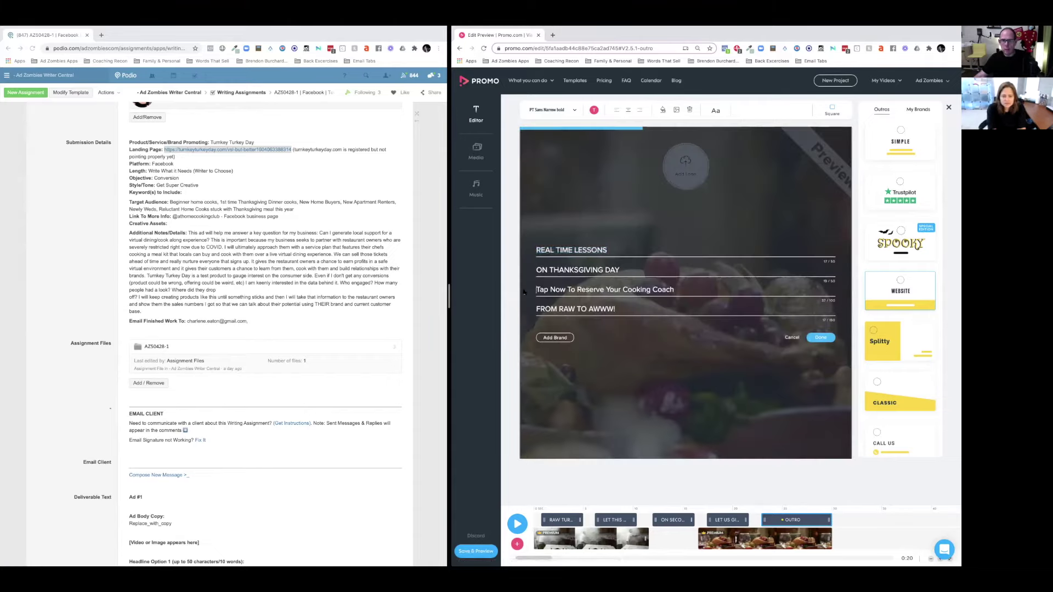
drag(579, 289, 536, 290)
key(BackSpace)
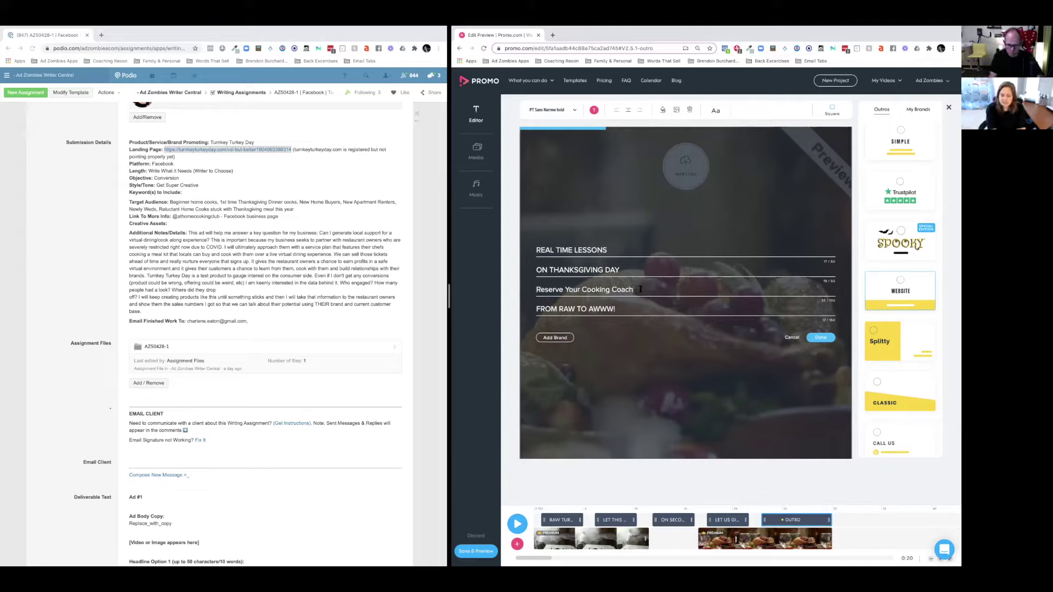
text(Now)
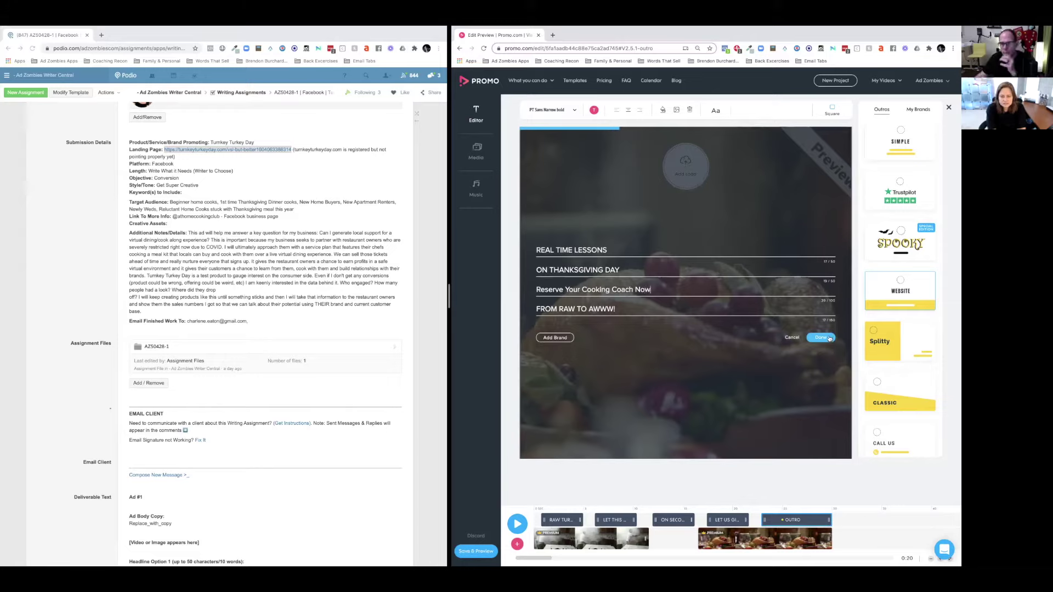
click(829, 338)
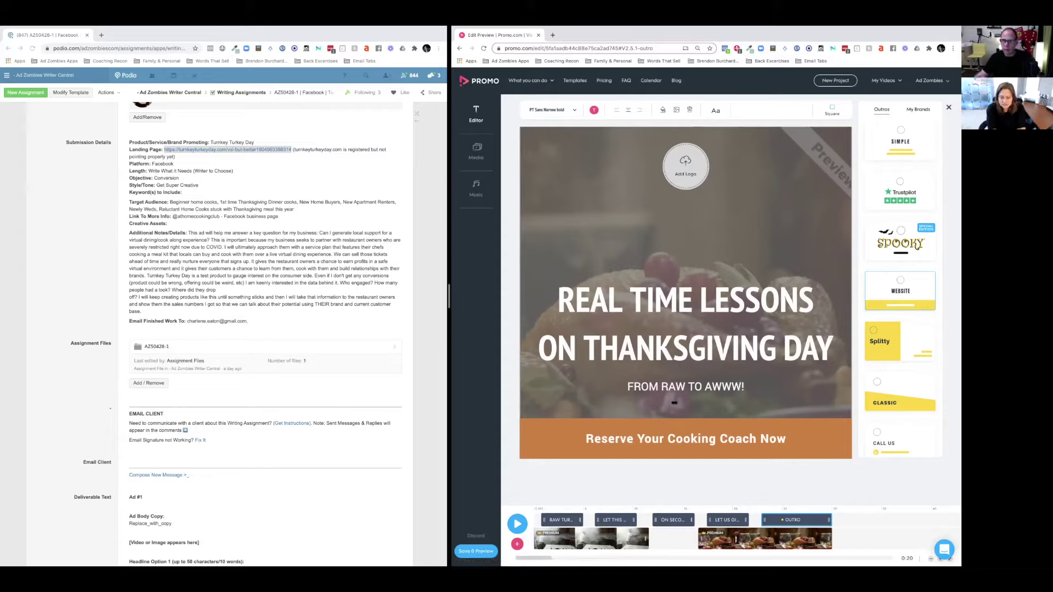
- Overwrite the FROM RAW TO AWWW! subtitle with 'Words neeeded here' and apply it
click(706, 386)
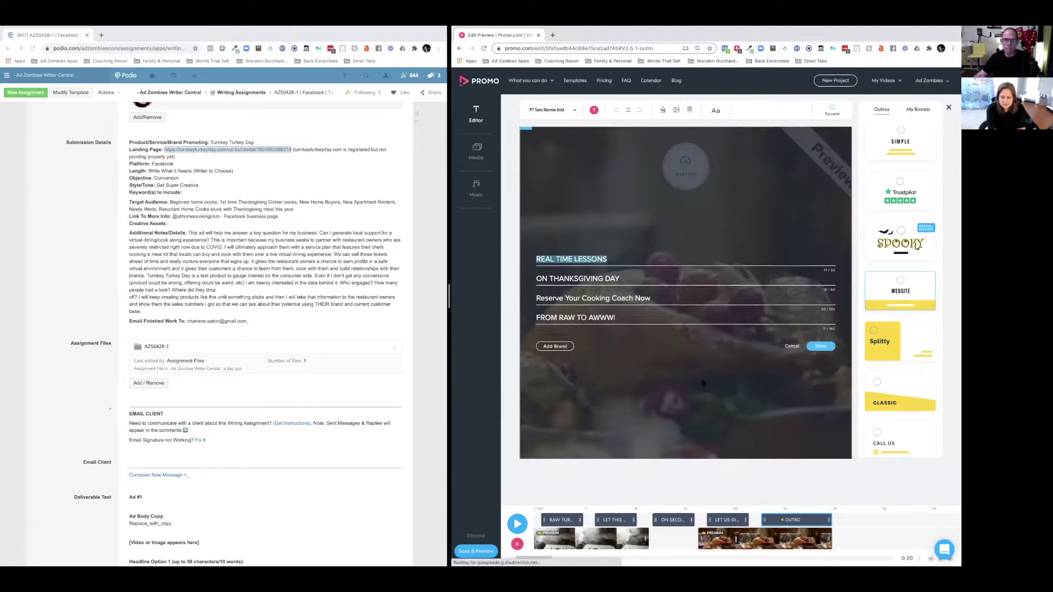
click(620, 305)
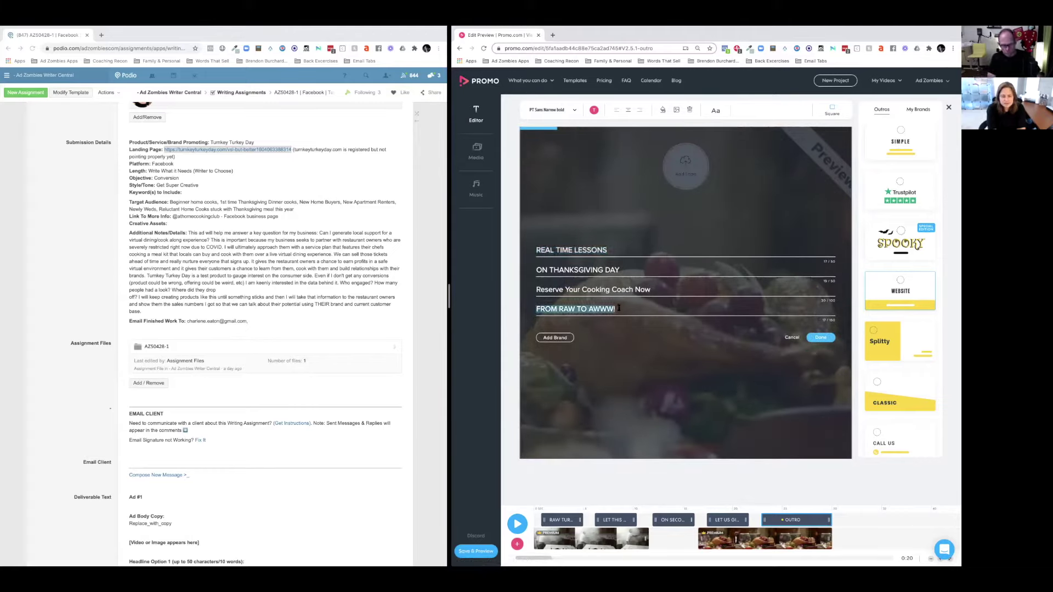
text(Words nere)
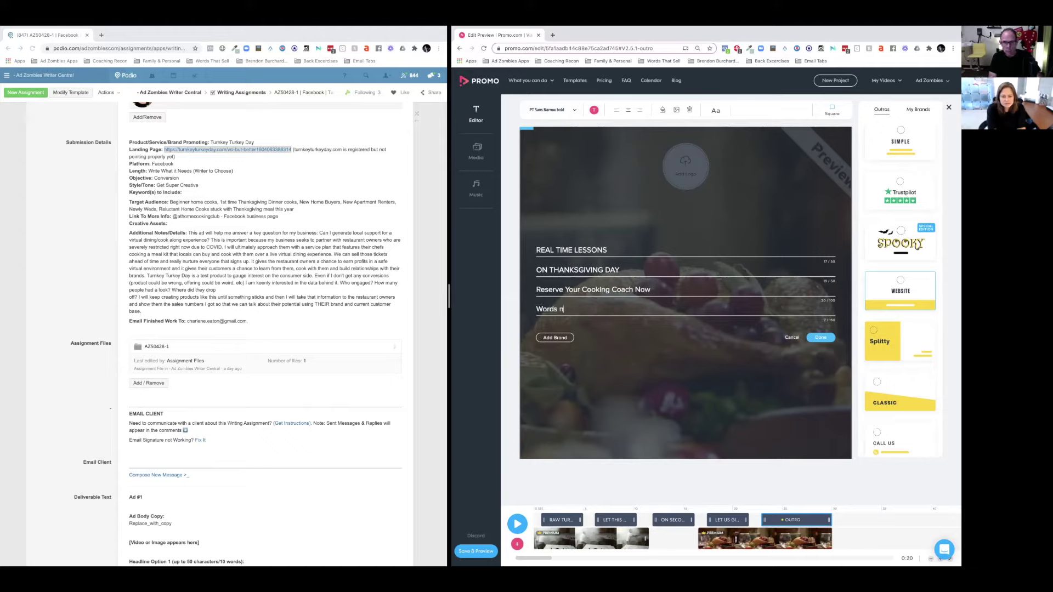
key(BackSpace)
key(BackSpace)
text(eeded here)
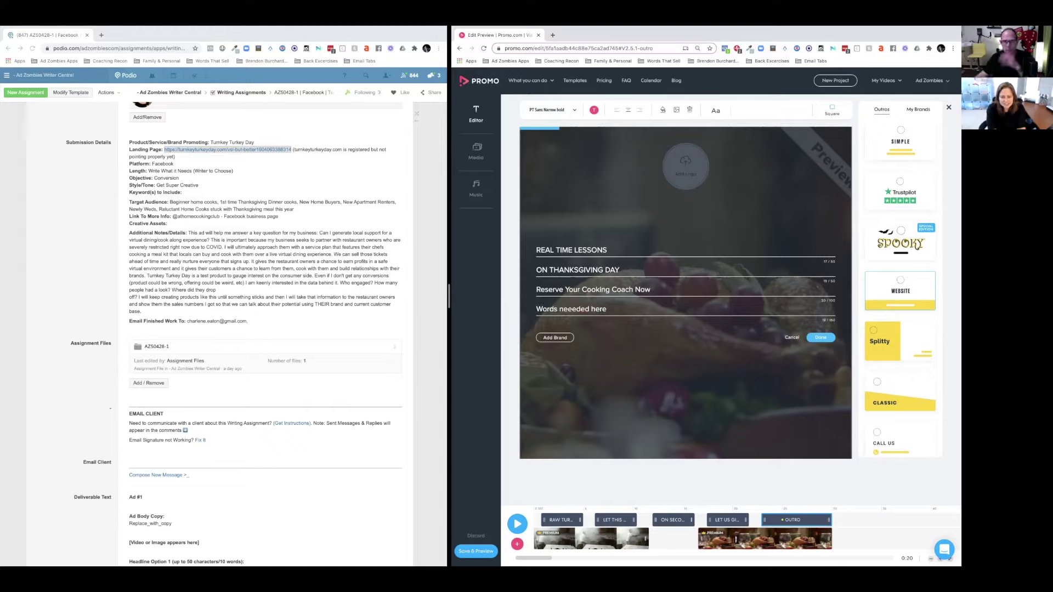
click(821, 338)
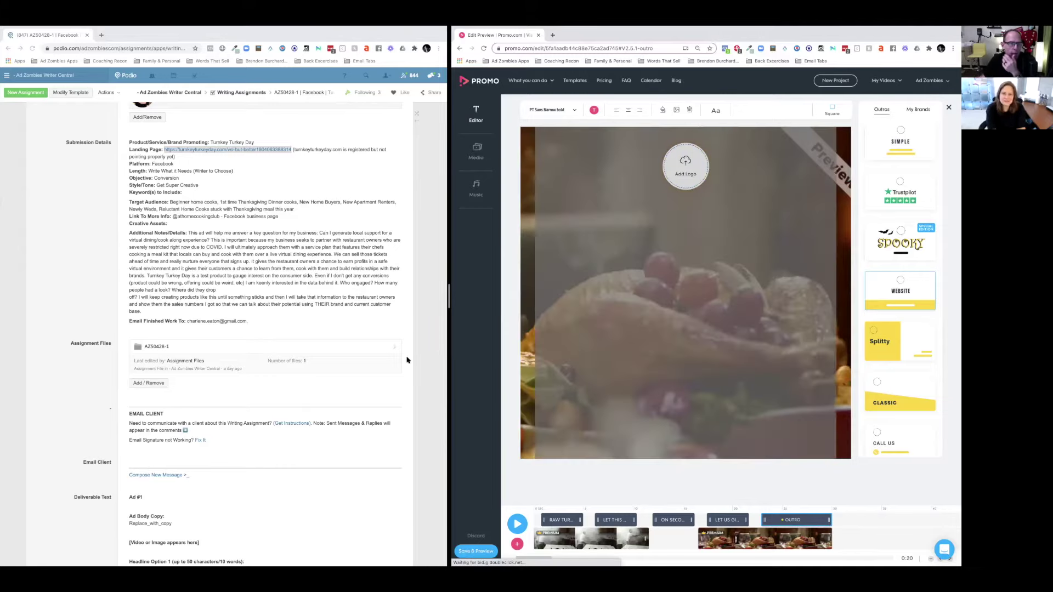
scroll(407, 358, down, 5)
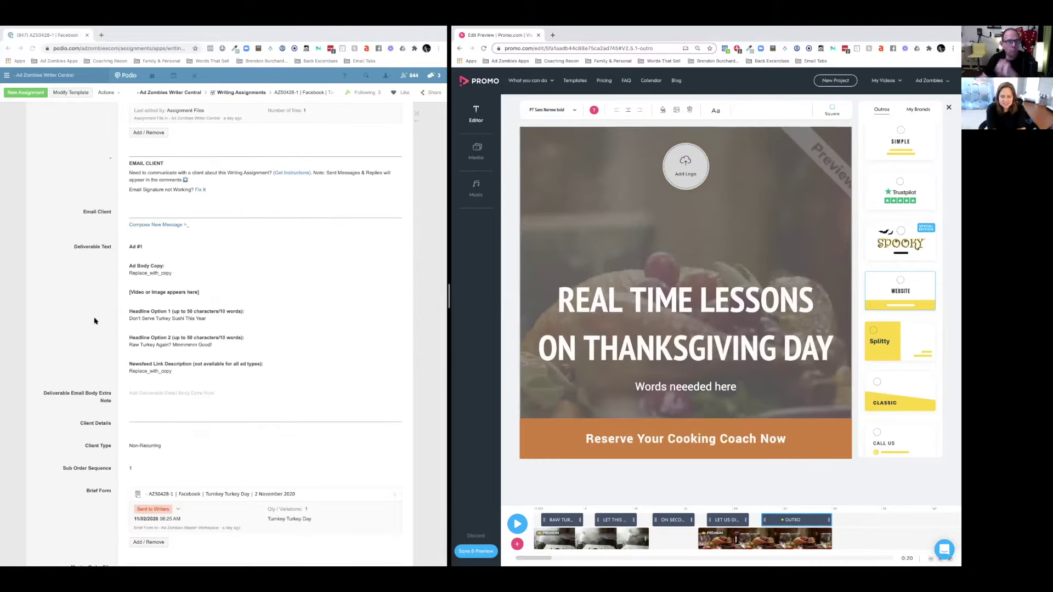
- Save the Promo ad video for preview and widen the Podio page alongside it
click(161, 281)
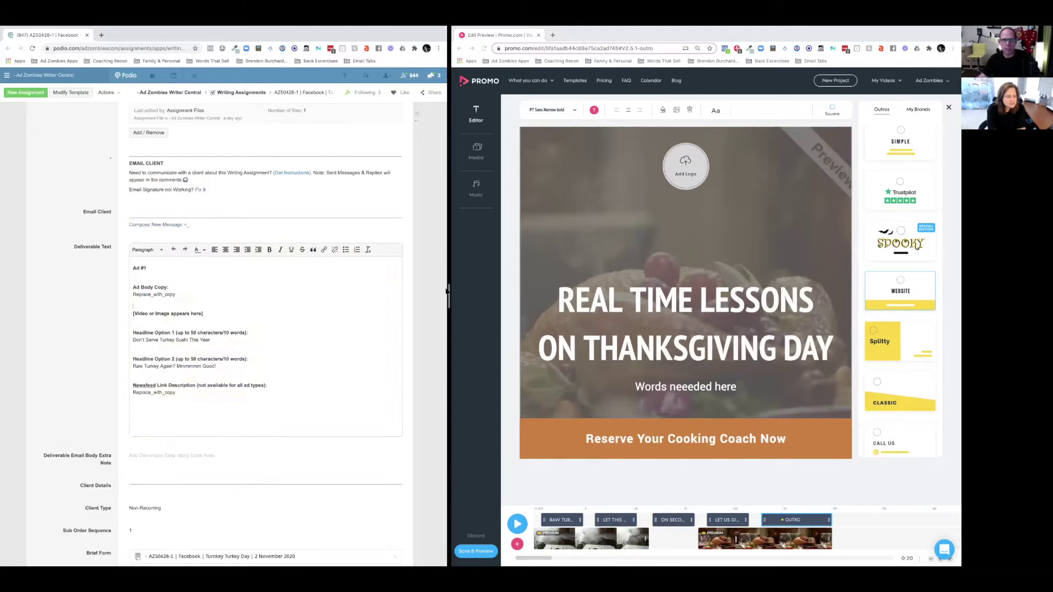
click(476, 552)
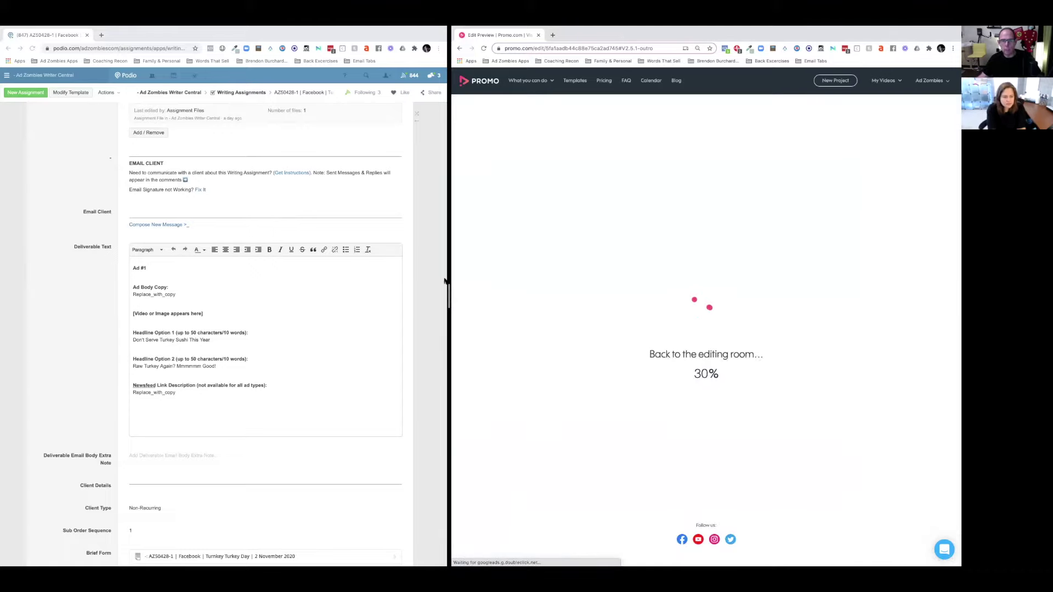
drag(454, 290, 661, 320)
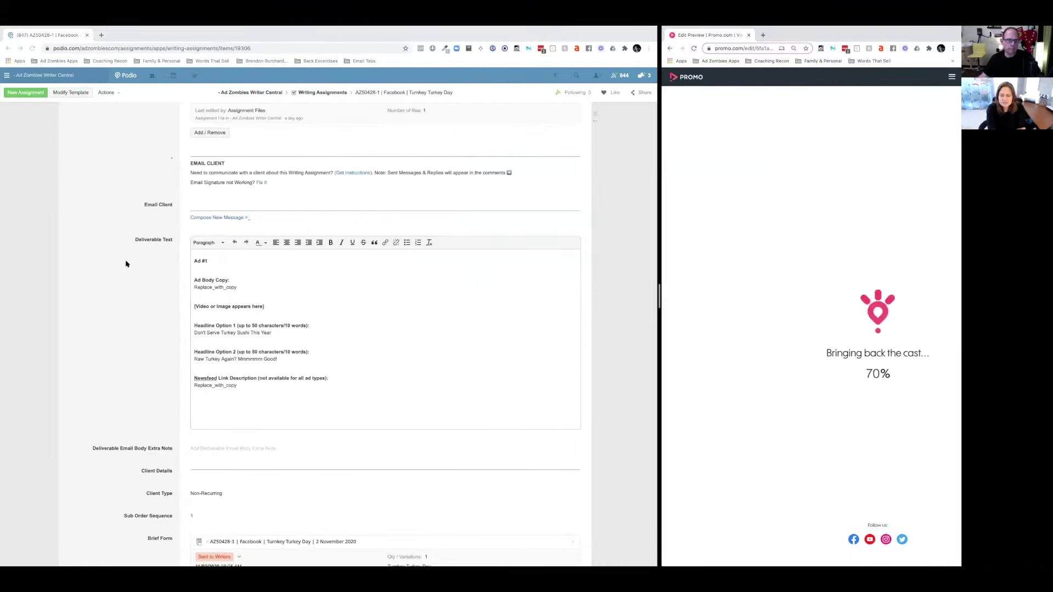
- Replace the Replace_with_copy placeholder under Ad Body Copy with 'If 2020'
click(206, 294)
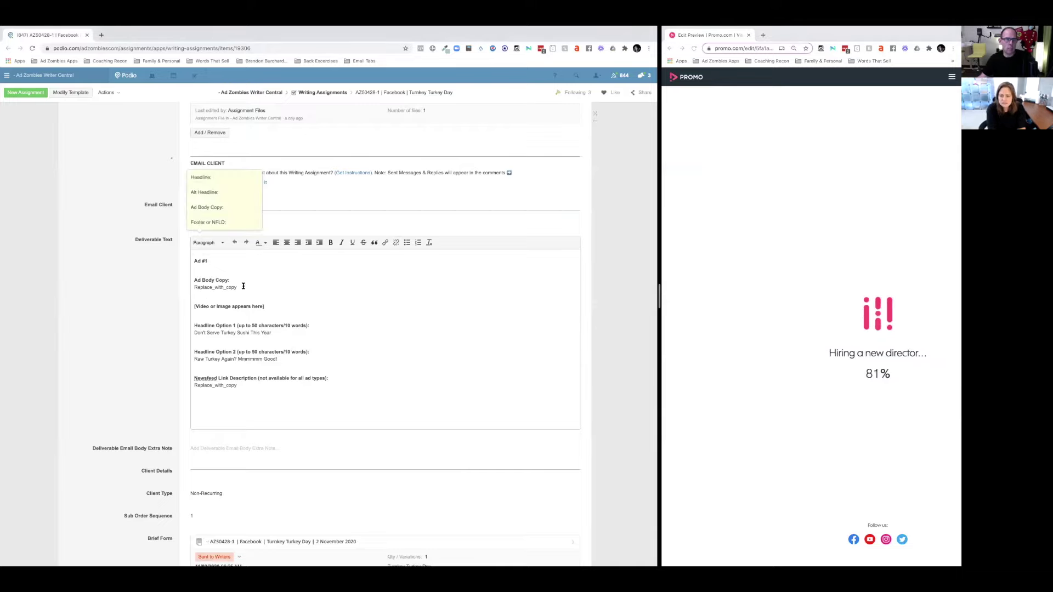
drag(236, 299, 176, 287)
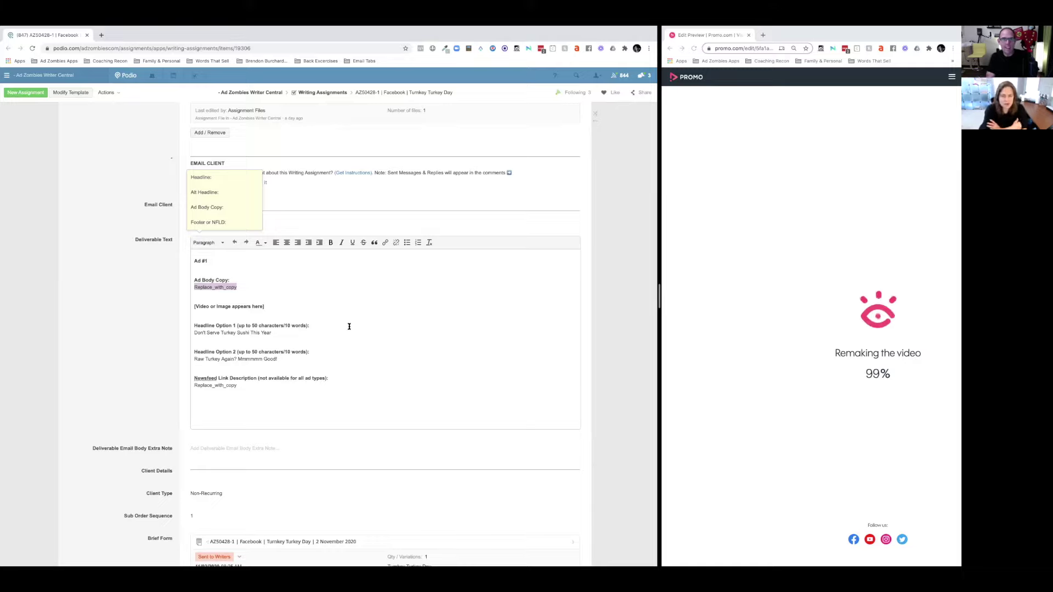
key(BackSpace)
text(If 2020)
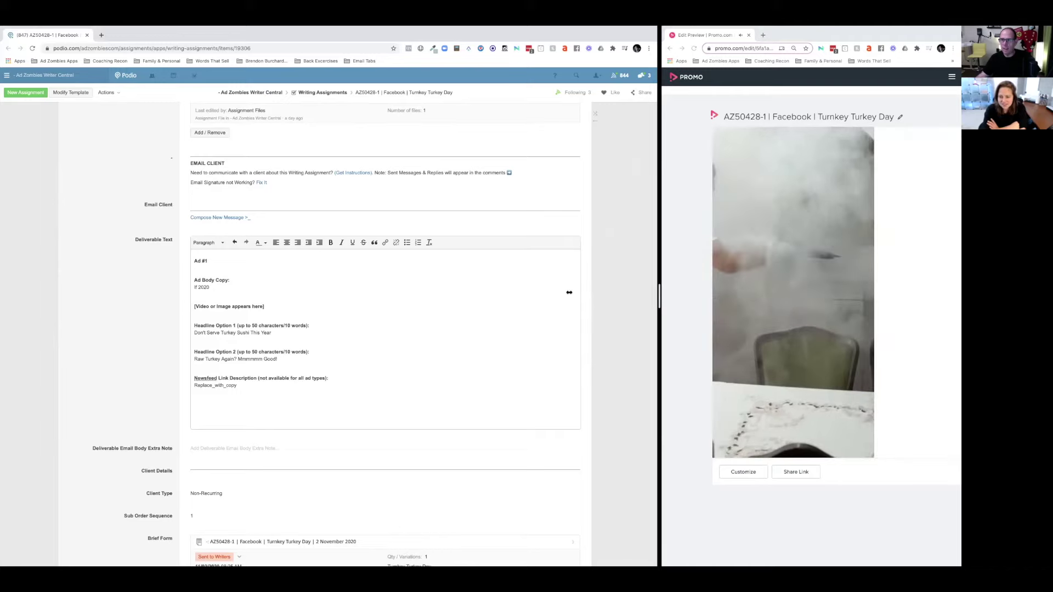
drag(648, 298, 569, 294)
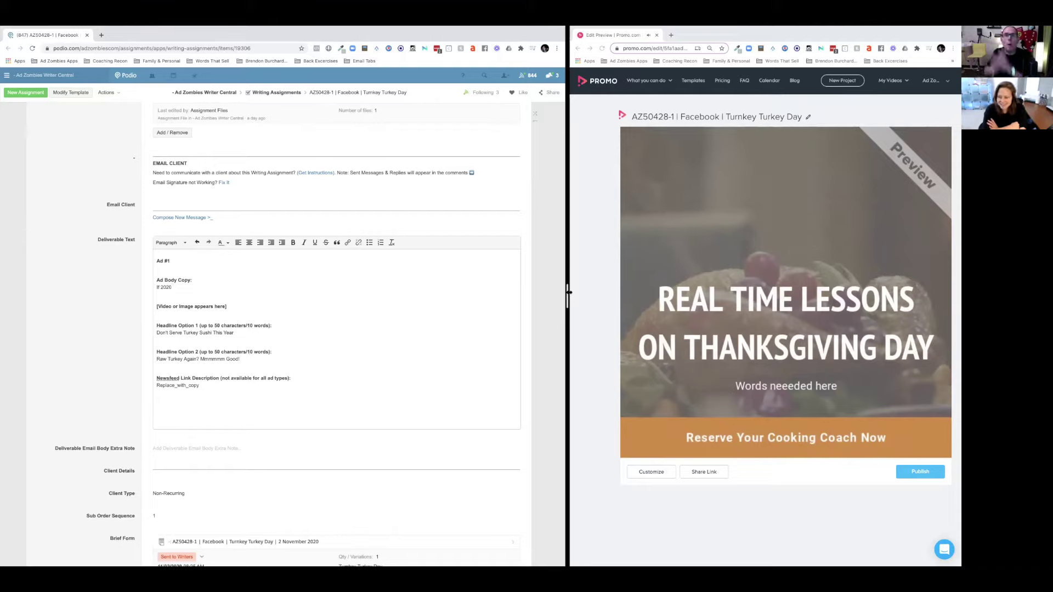
- Continue after 'If 2020' with 'hasn't taught us a lesson or two, let us teach you a lesson.'
click(162, 280)
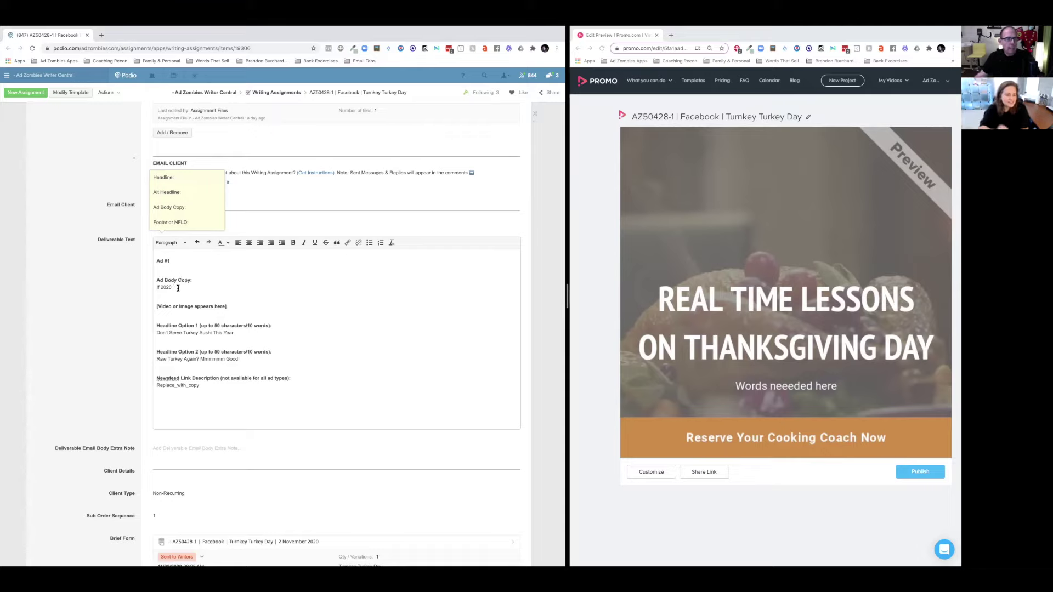
text(hasn't)
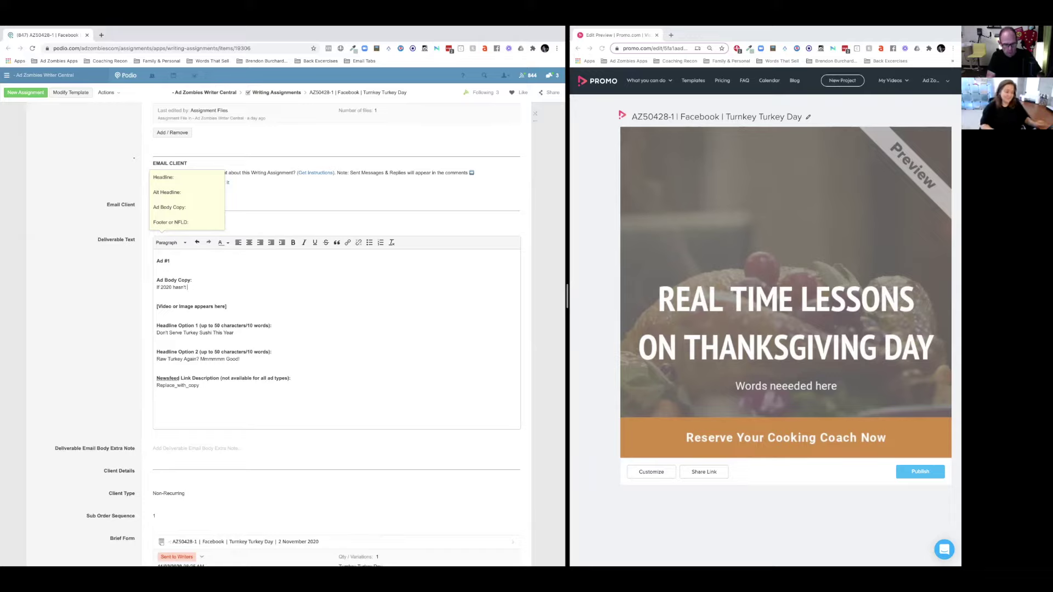
text(taught us a lessi)
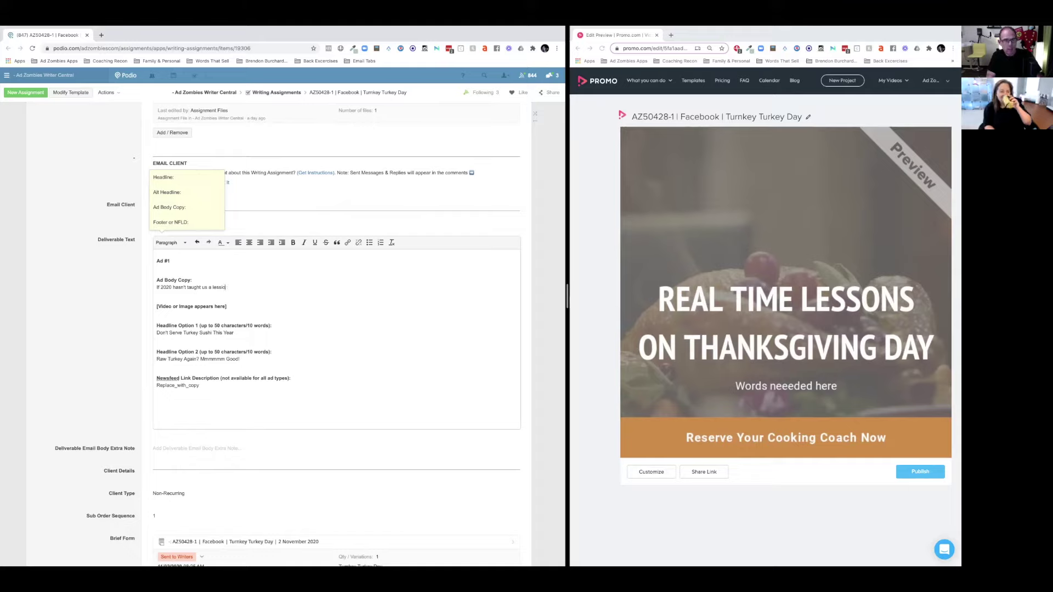
key(BackSpace)
text(on )
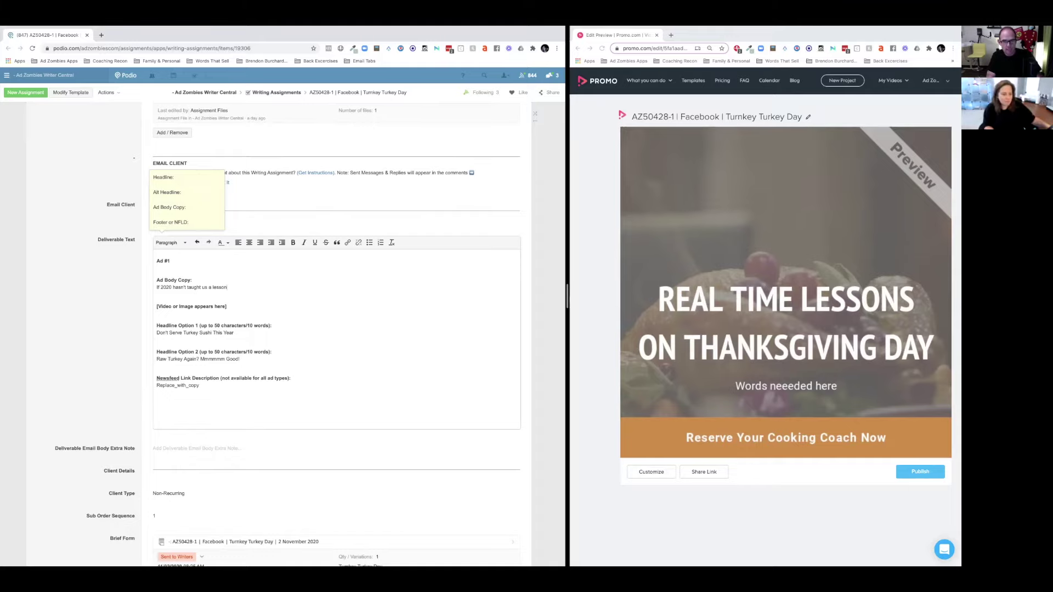
text(or two, let us teach you)
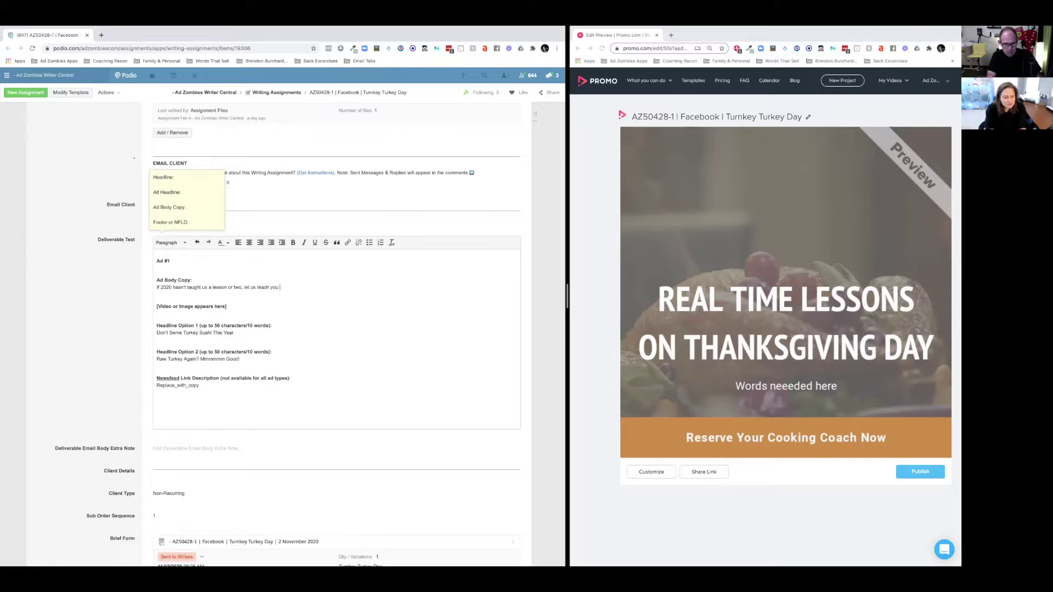
text(a lesson or t)
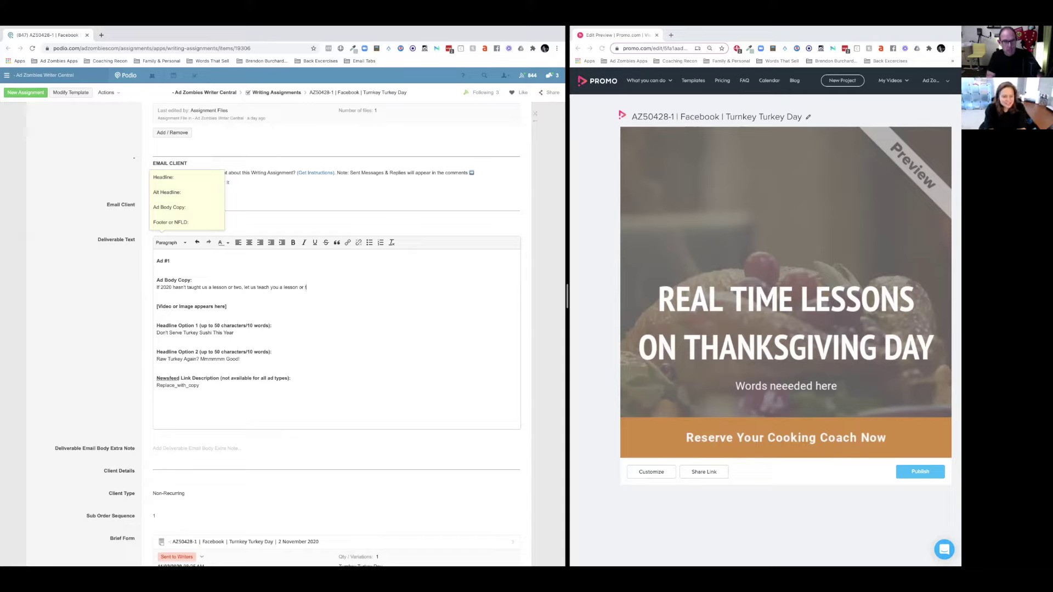
text( .)
- After a blank line, type 'Look, not everyone has the mad kitchen skills of…' naming chefs including Rachael Ray and Giada
key(Return)
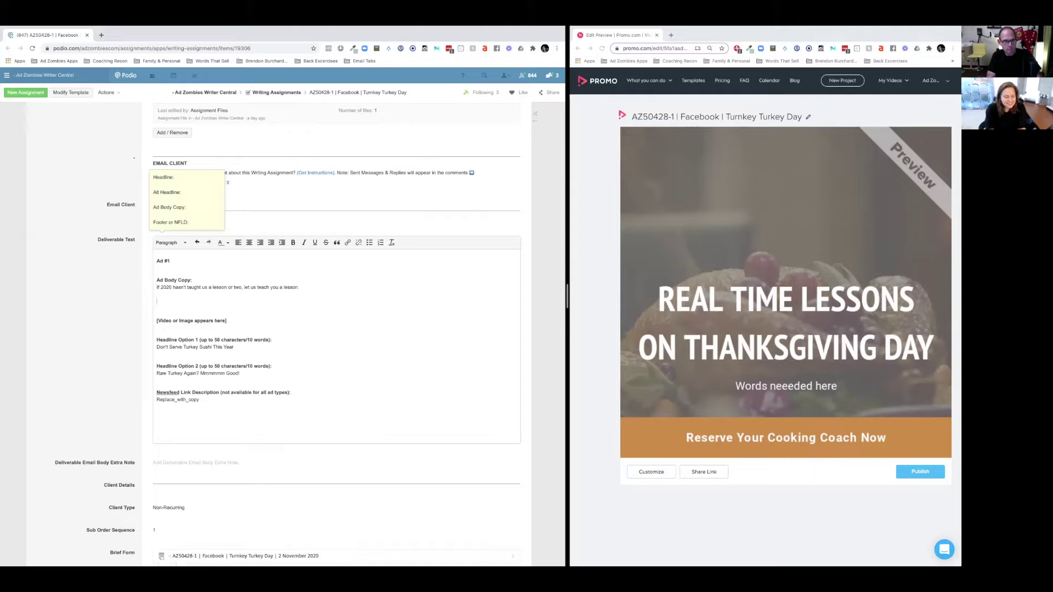
key(Return)
text(Look, not everyone)
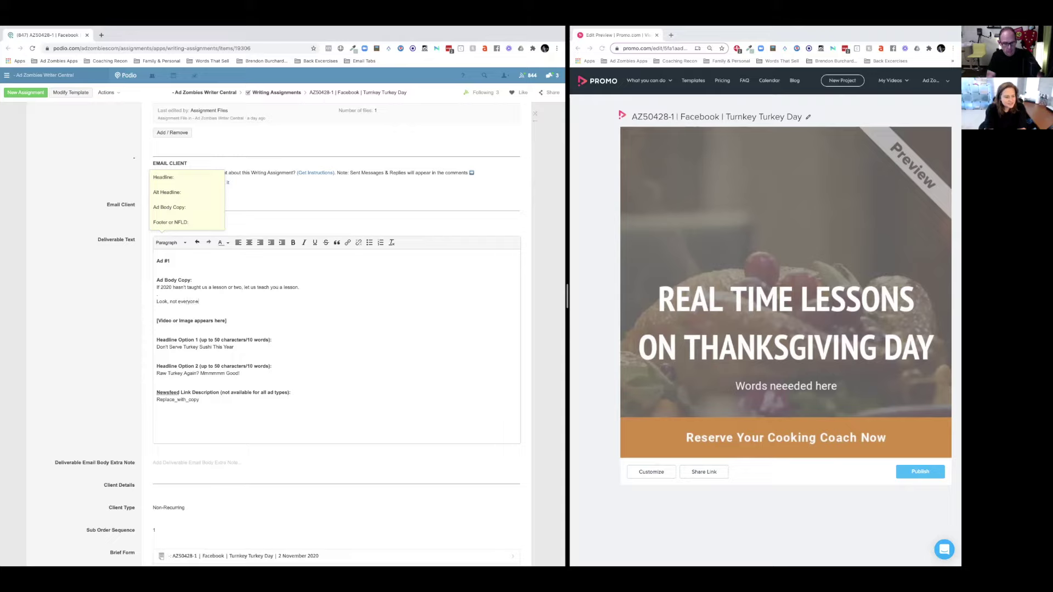
text( has the ma)
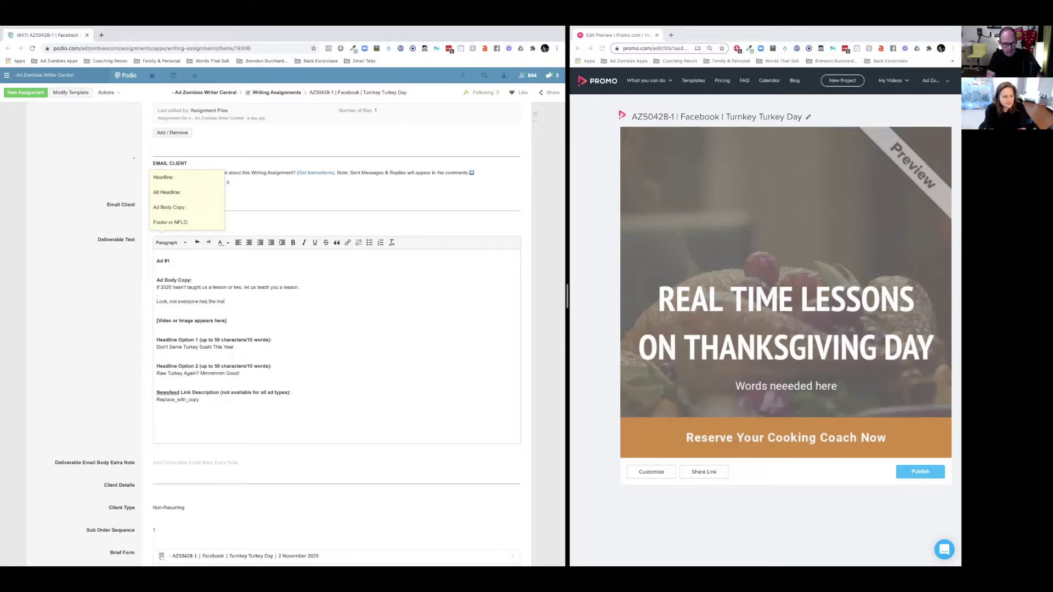
text(d kitchen skills of Bobby)
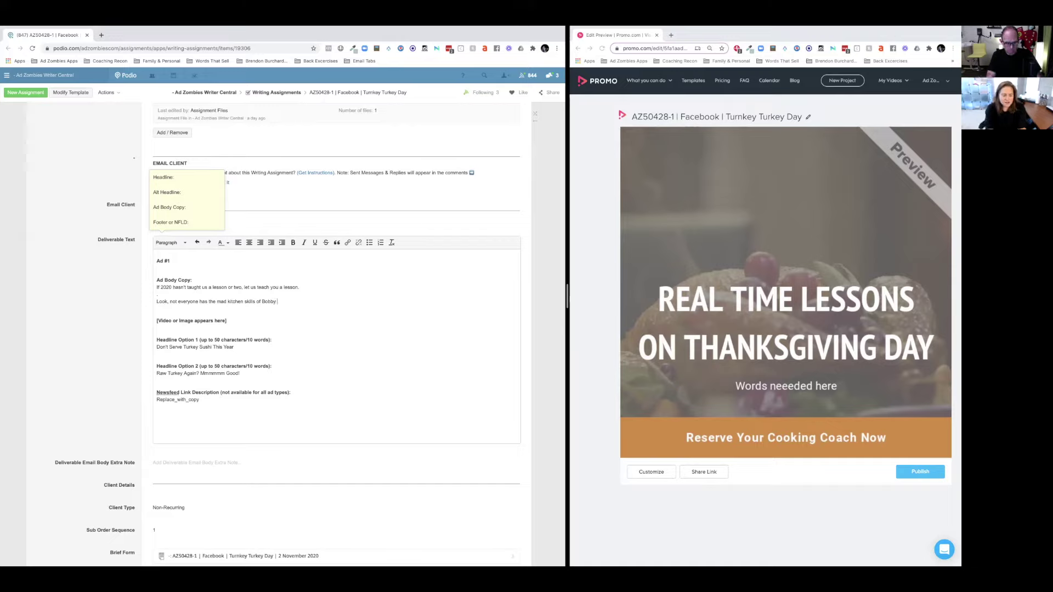
text(Flay, Rachel Ra)
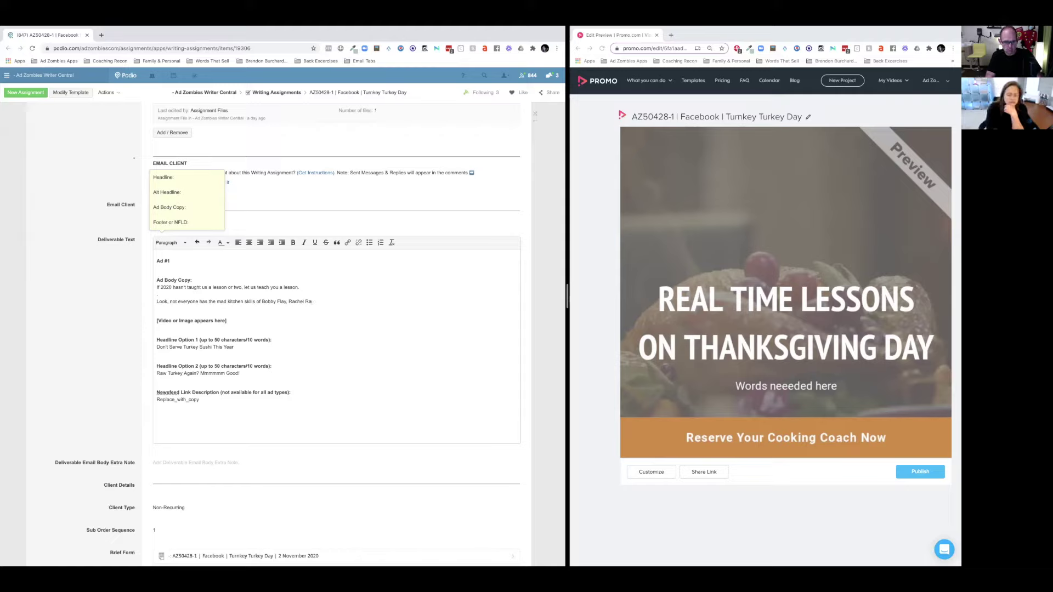
text(,)
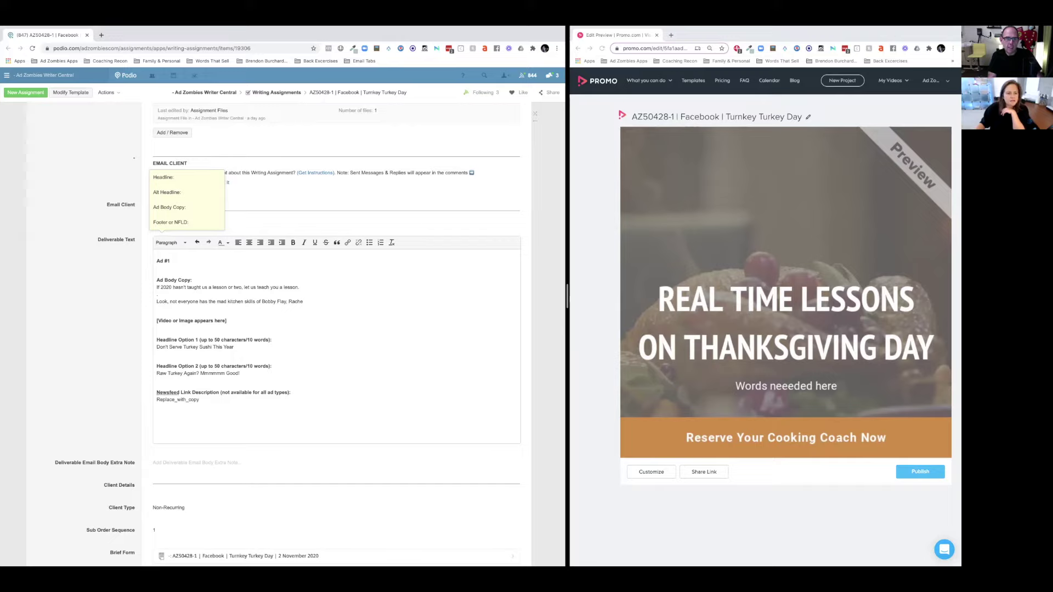
text(ael Ray,)
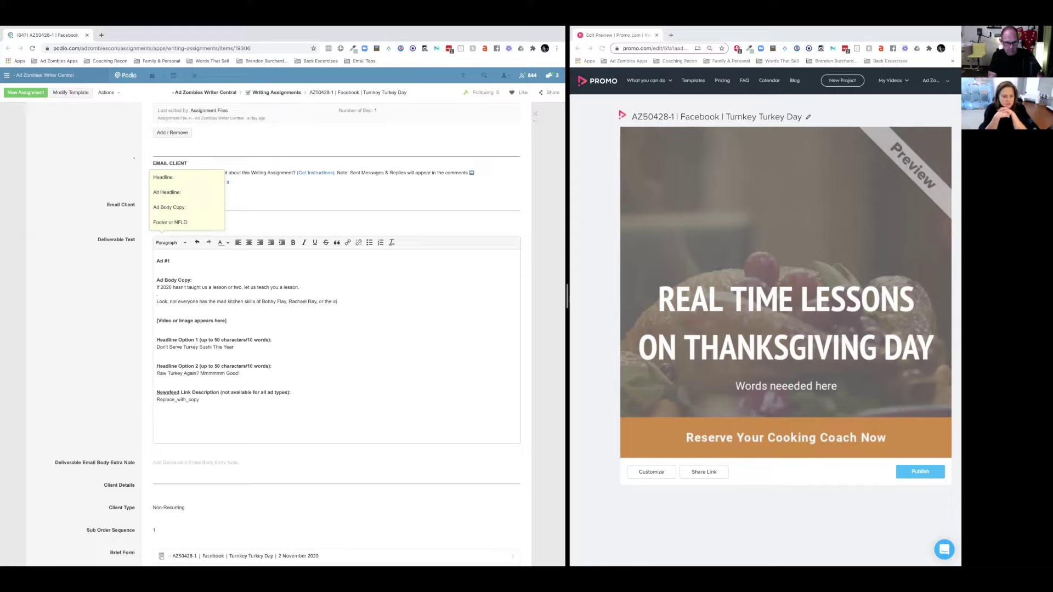
text(or the lovely Giad)
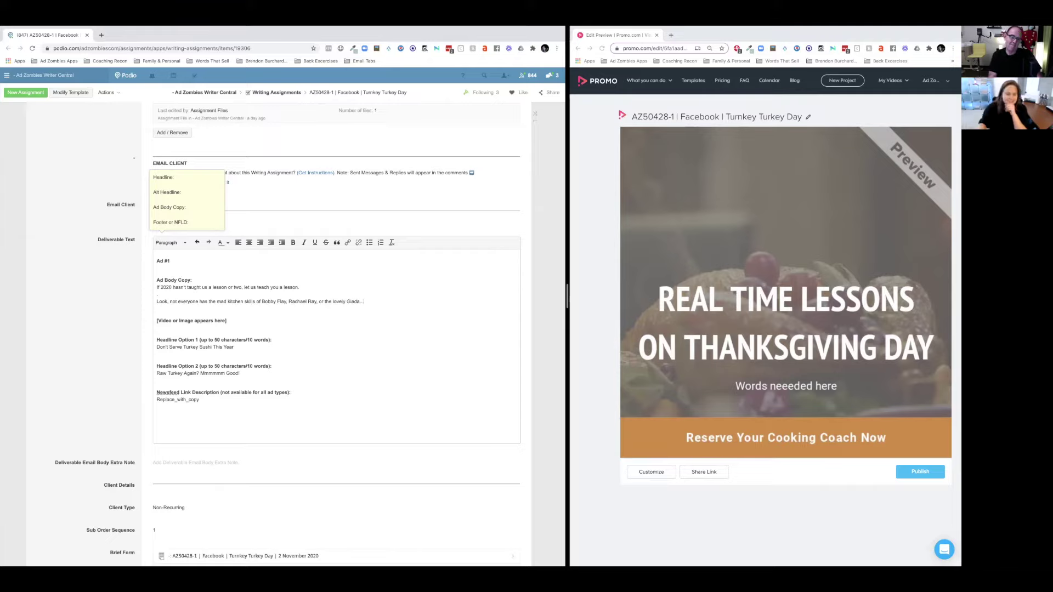
text(a...)
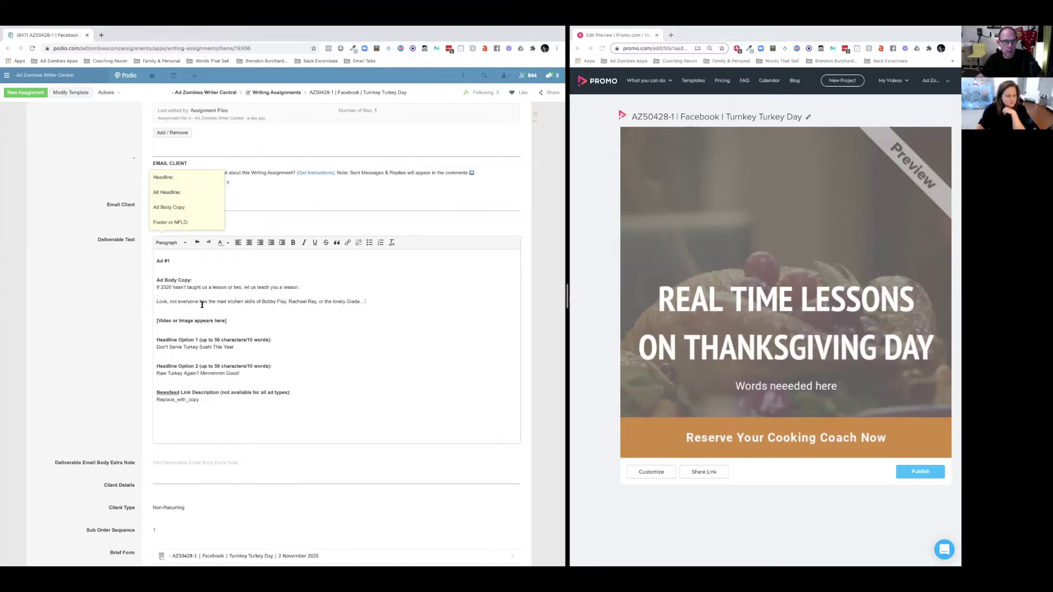
- Move the first chef's name to follow the second one in the chef list
drag(260, 301, 286, 301)
key(ctrl+c)
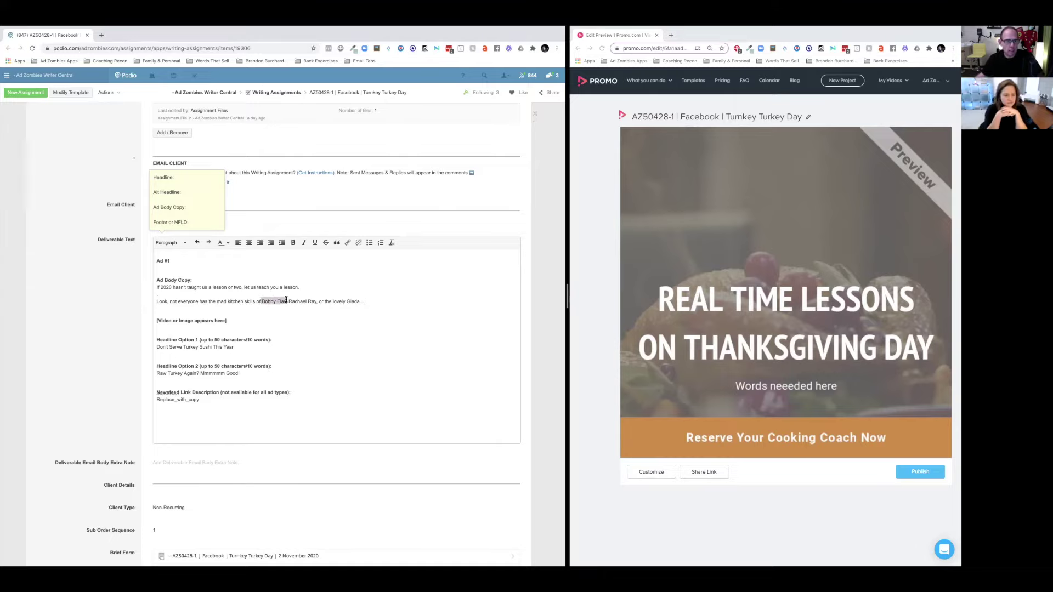
key(BackSpace)
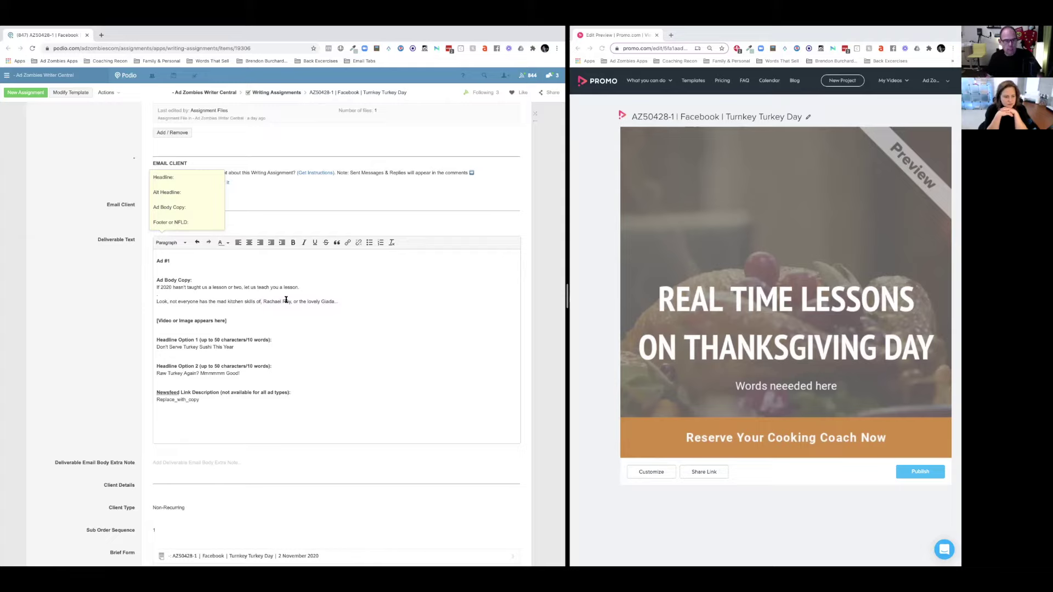
key(Delete)
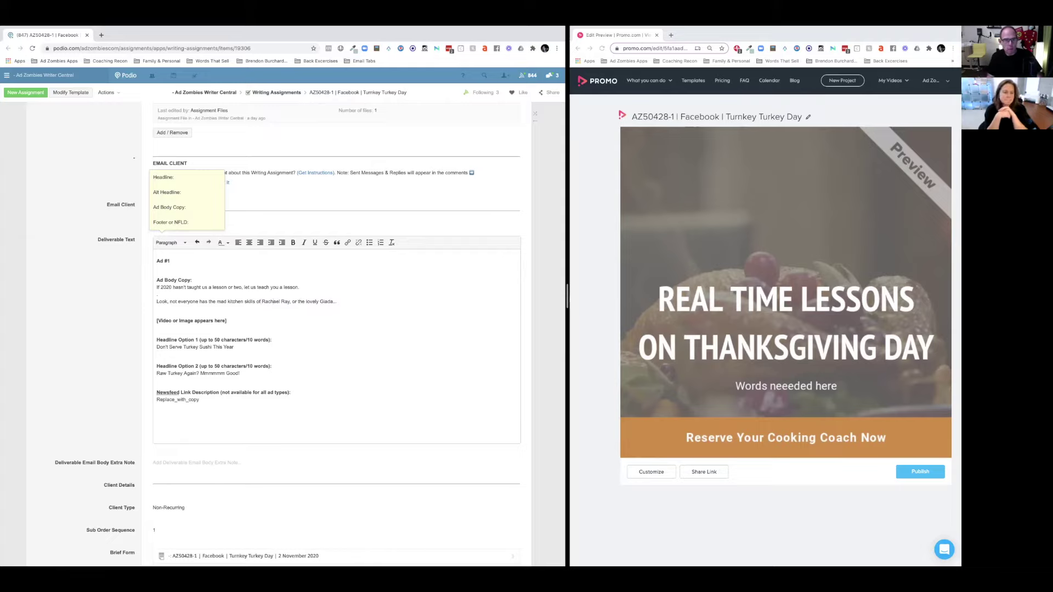
key(ctrl+v)
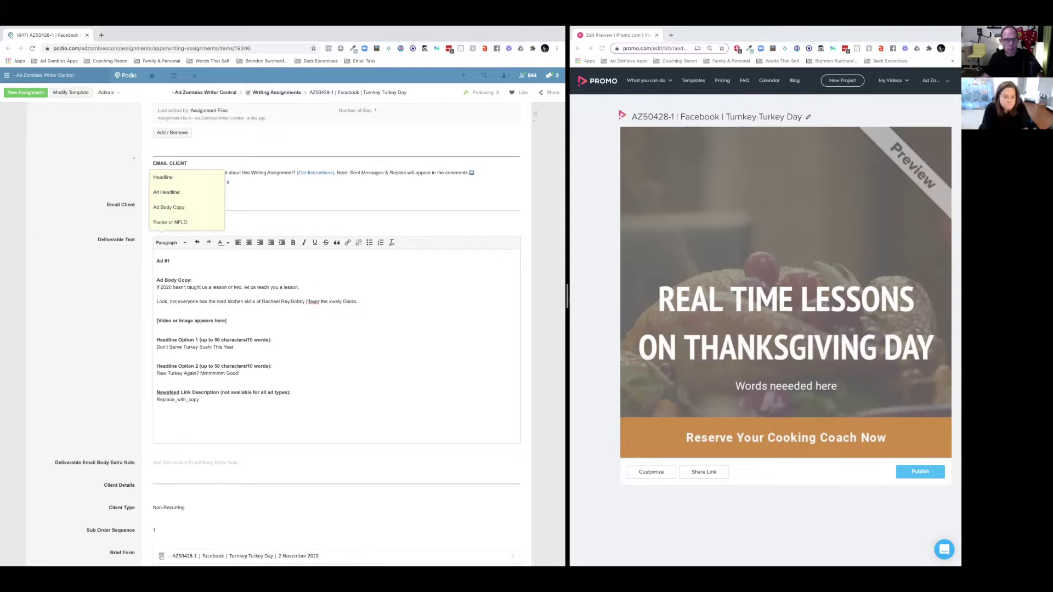
text(,)
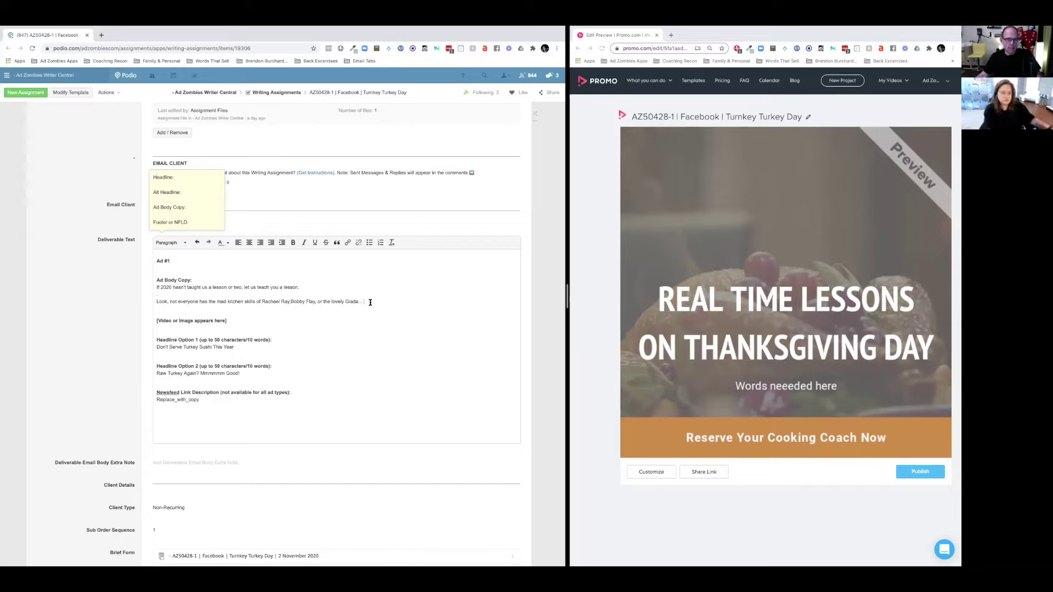
- End the sentence with ', well, you know... the Gordon Ramsay Nightmare Kitchen type of cooks.'
click(290, 301)
text(,)
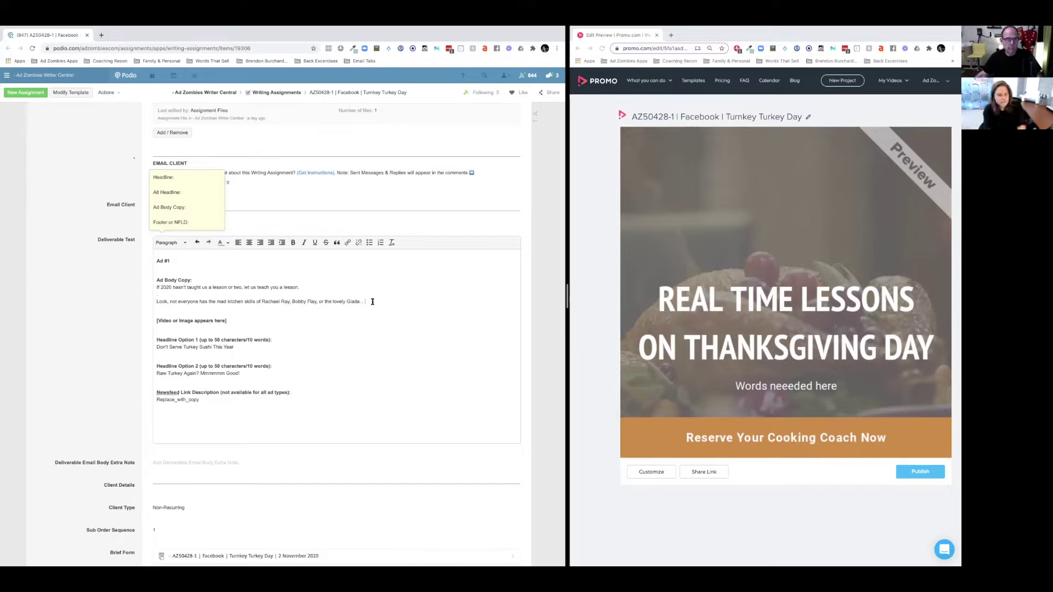
text(some are)
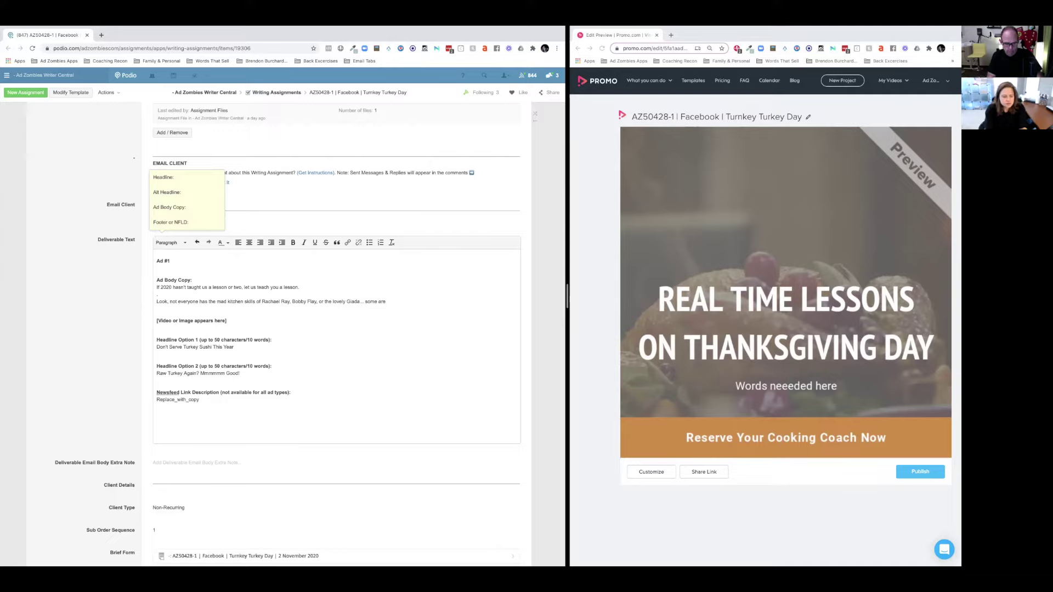
key(BackSpace)
key(BackSpace)
text(, well, you know)
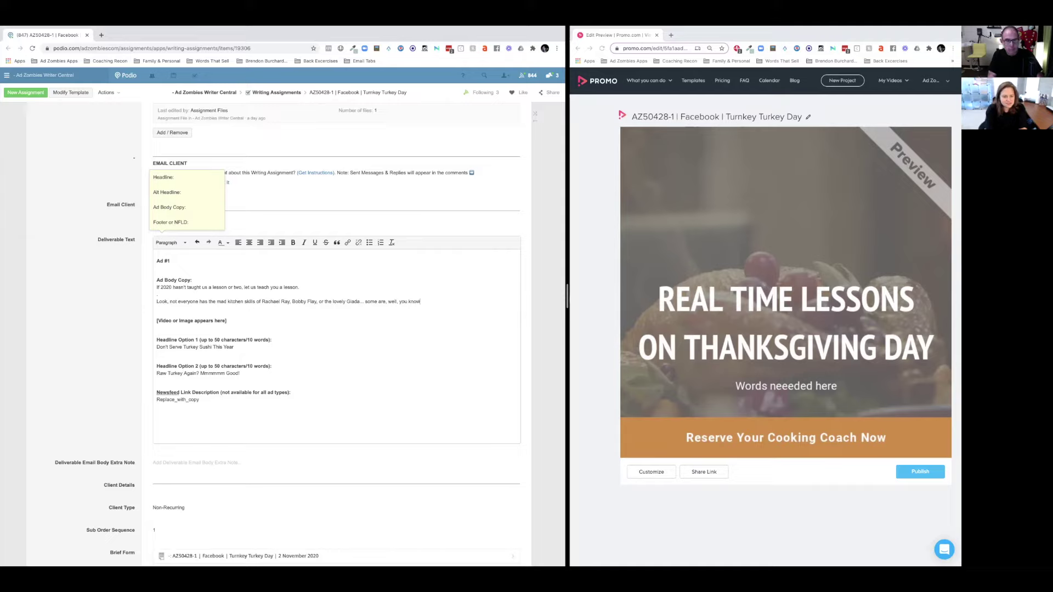
text(... the Gordon Ramsey)
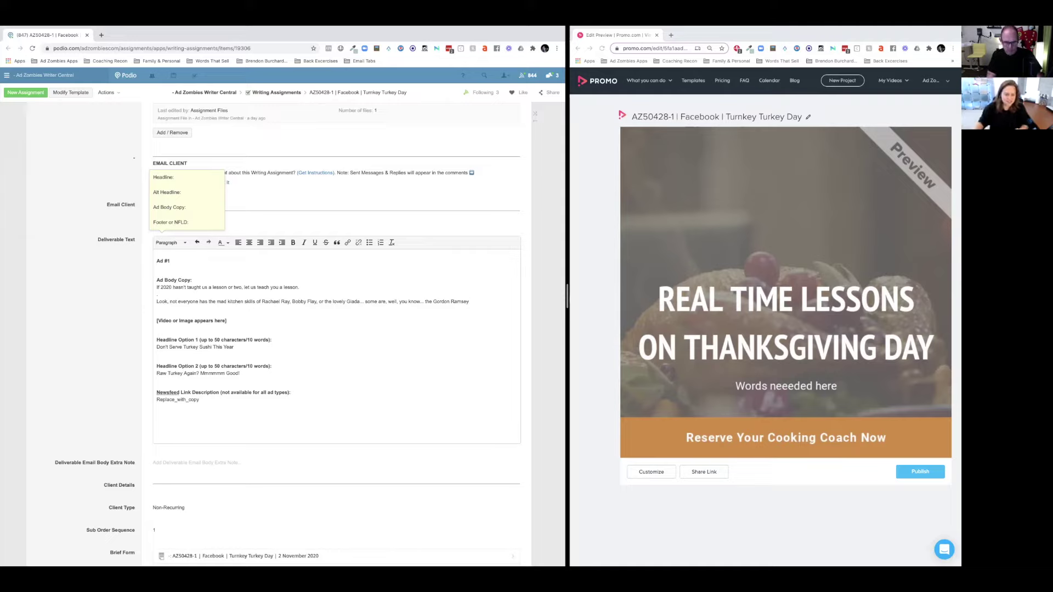
text(Night)
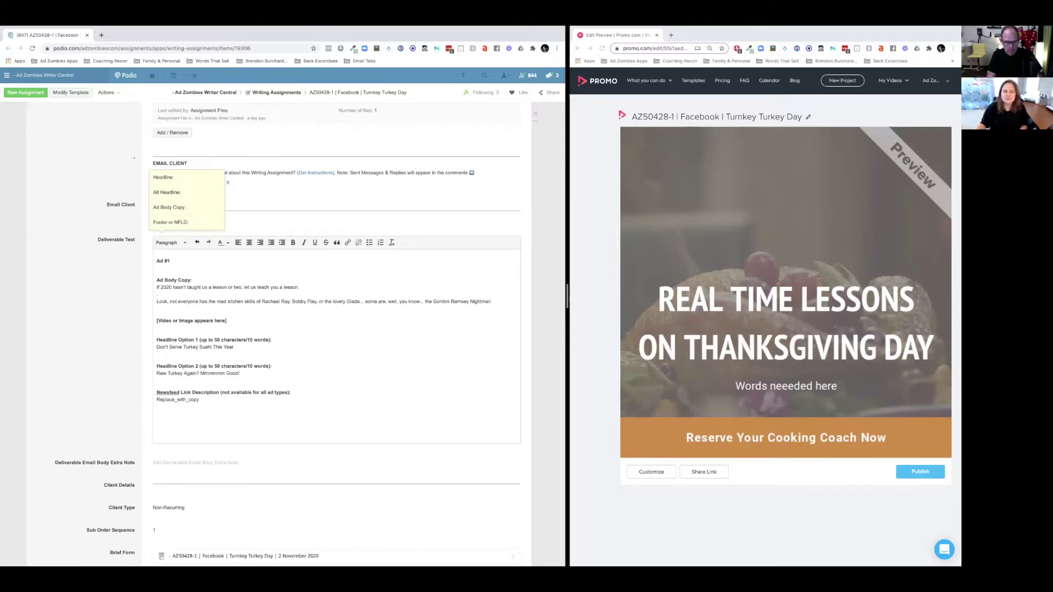
text(mare Kitchen type)
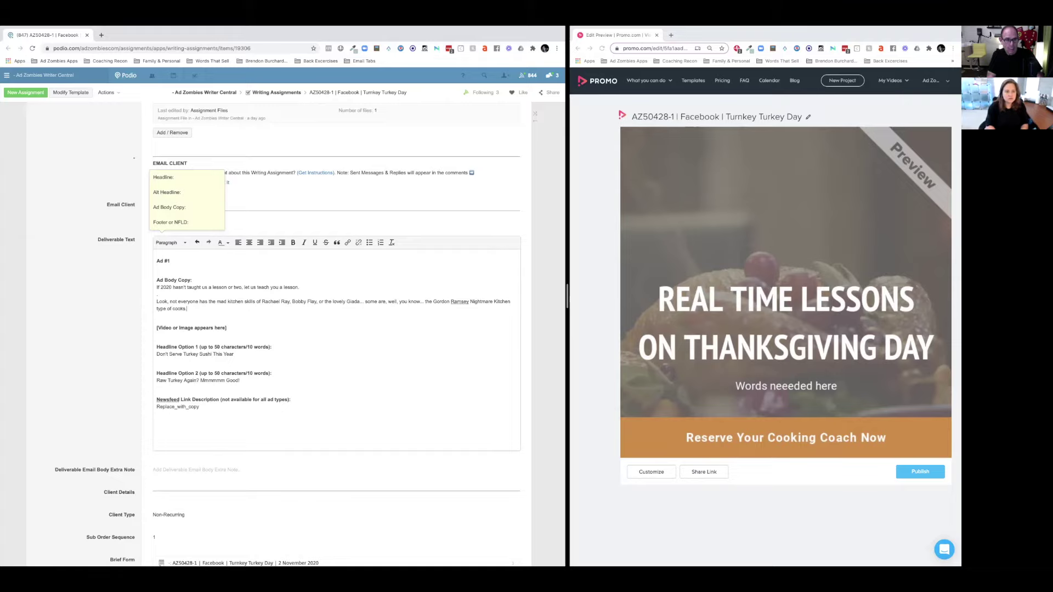
text( of cooks.)
key(Return)
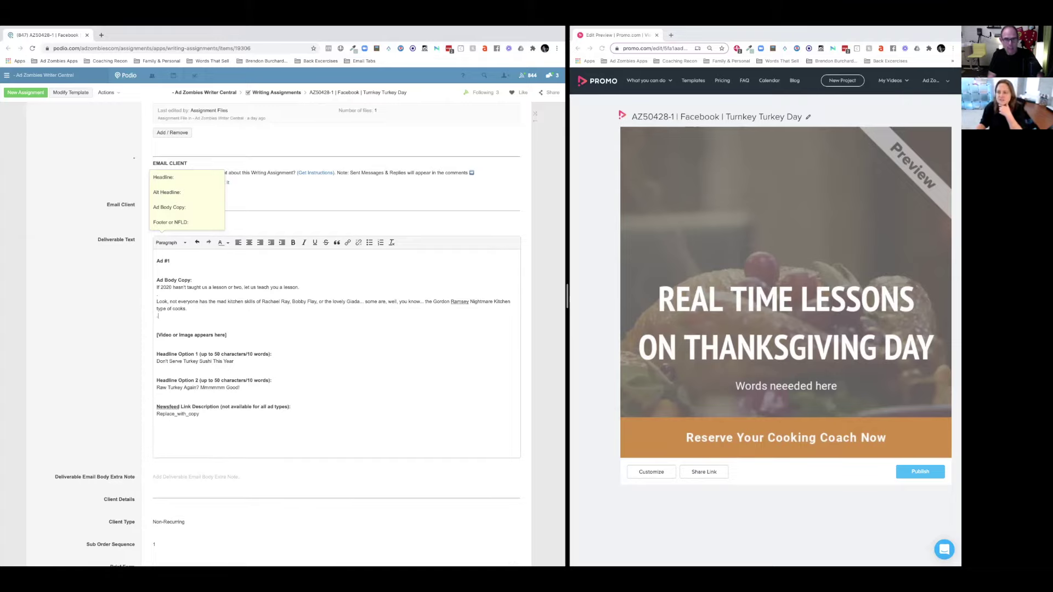
text(.)
key(Return)
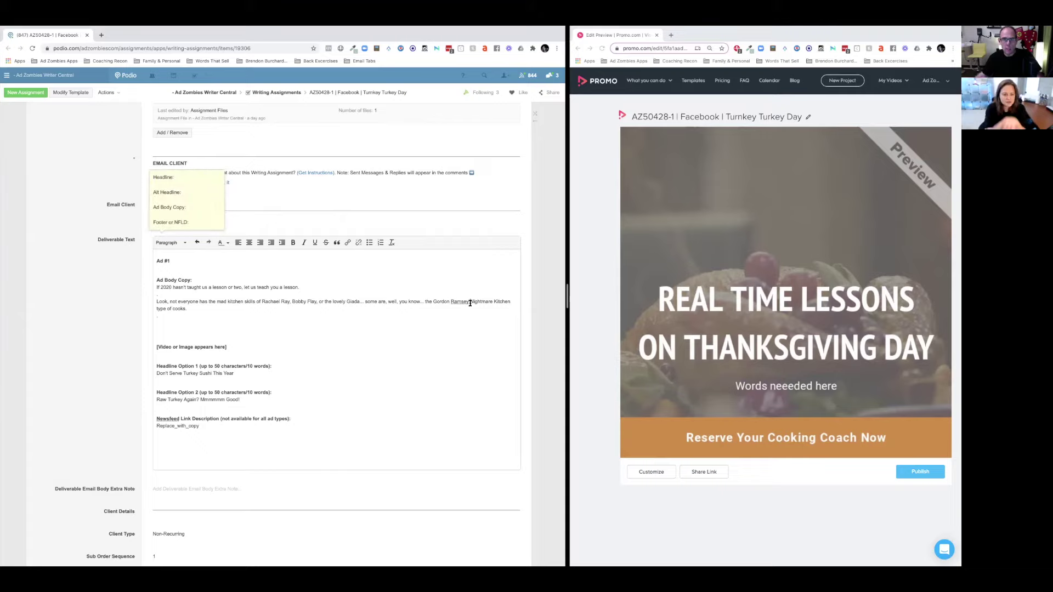
- Wrap Nightmare Kitchen in double quotation marks
click(470, 301)
text(")
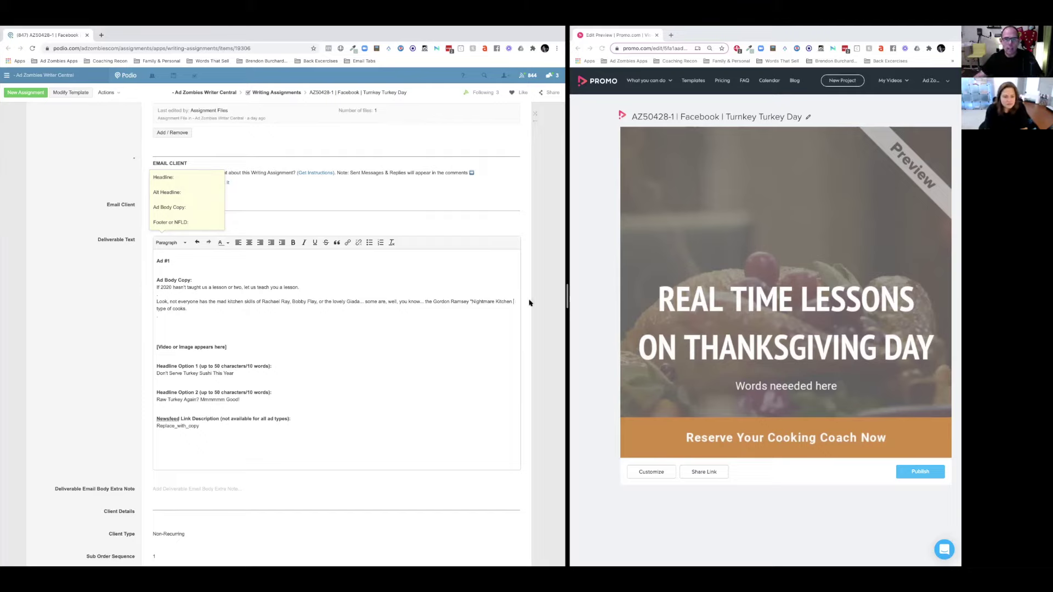
click(513, 301)
key(BackSpace)
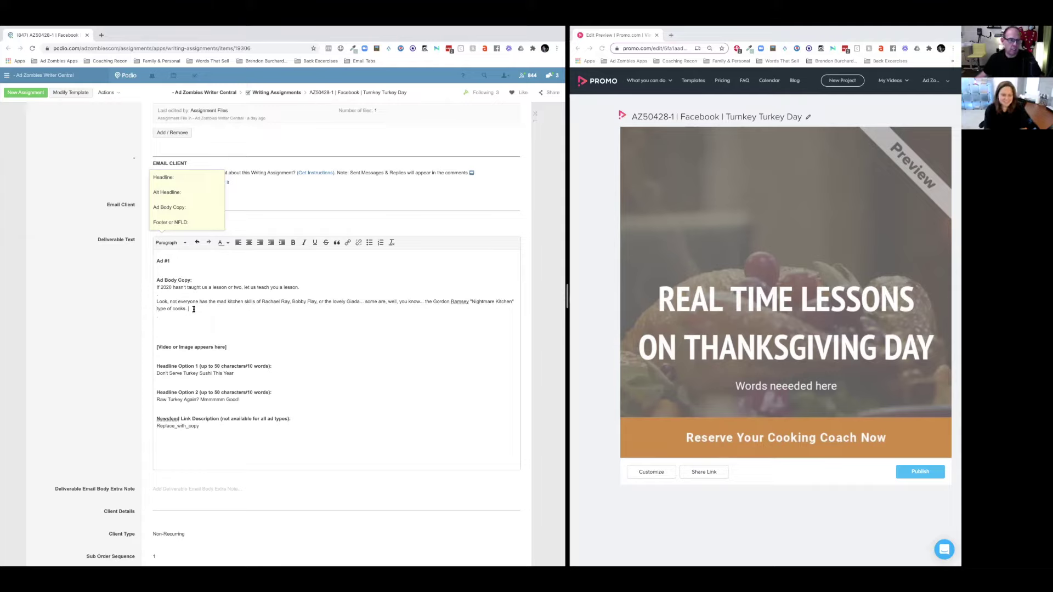
click(165, 322)
- Add 'Some are first timers, learning as they go.' and join it onto the previous paragraph
key(Delete)
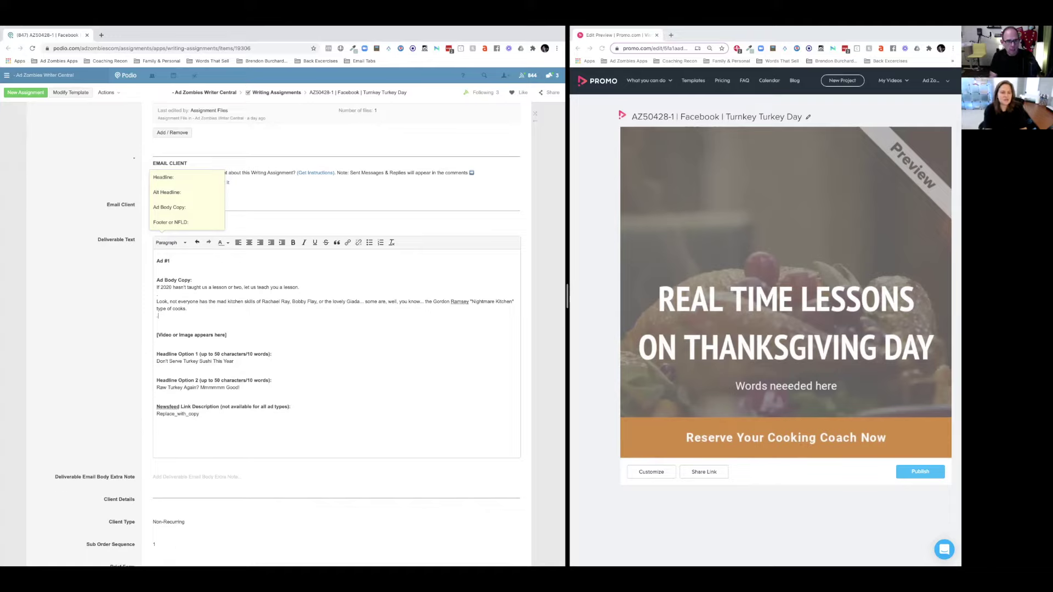
text(Some)
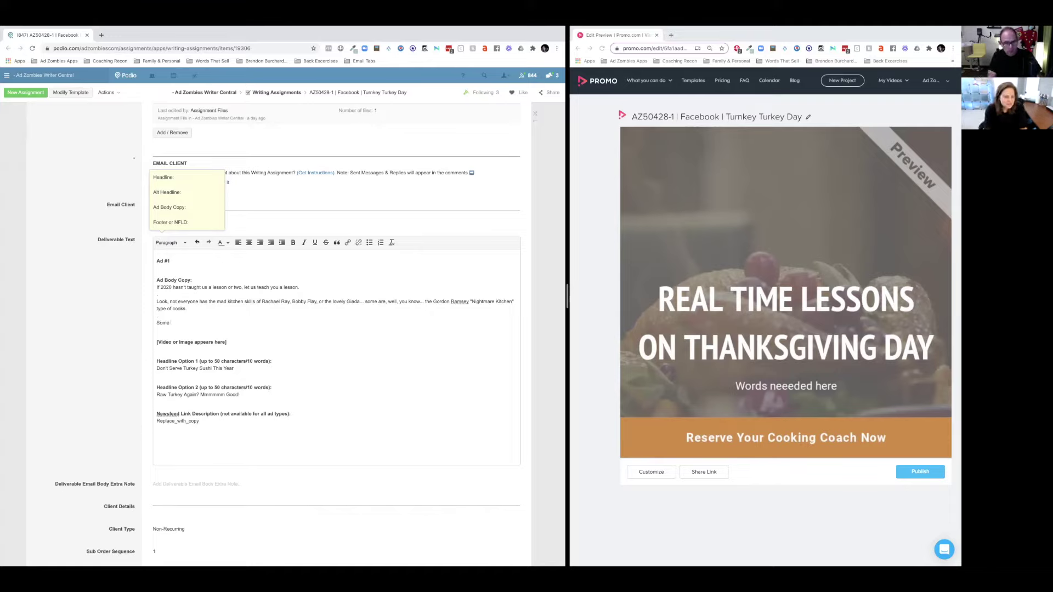
text( are first)
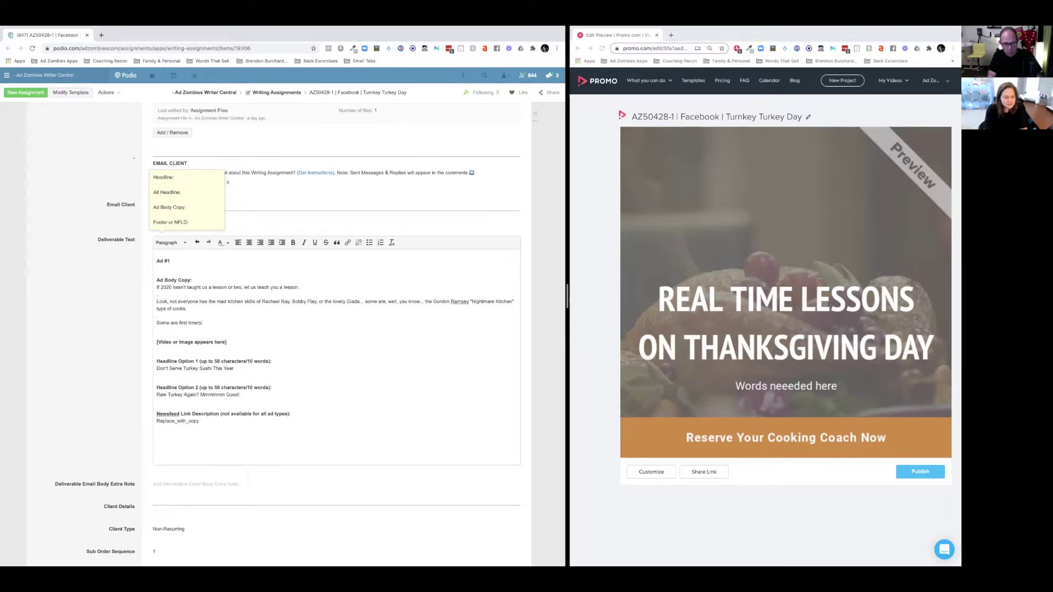
text(timers, learning as they go.)
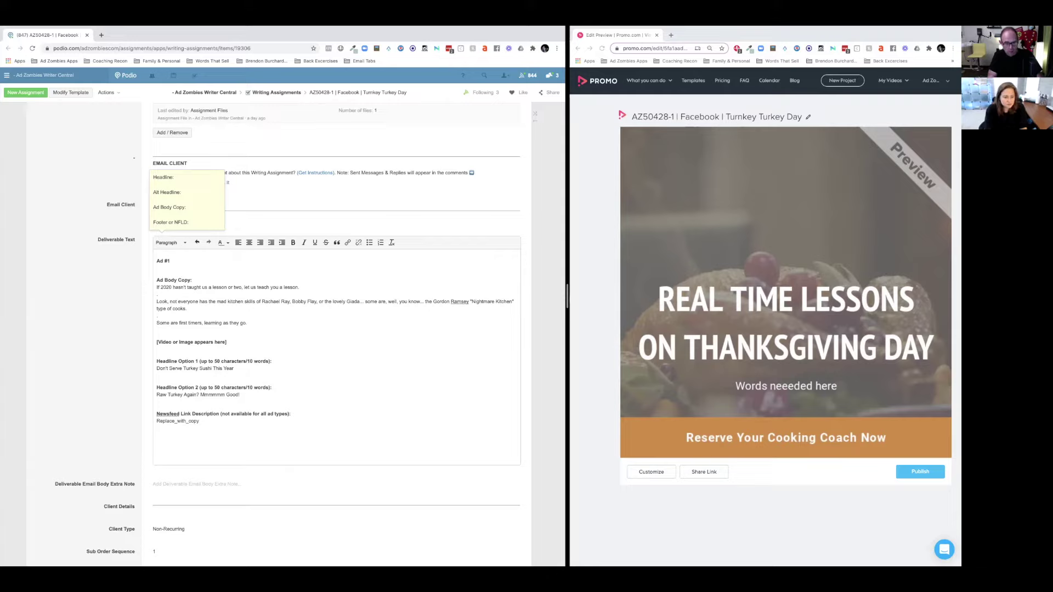
click(157, 324)
key(BackSpace)
key(BackSpace)
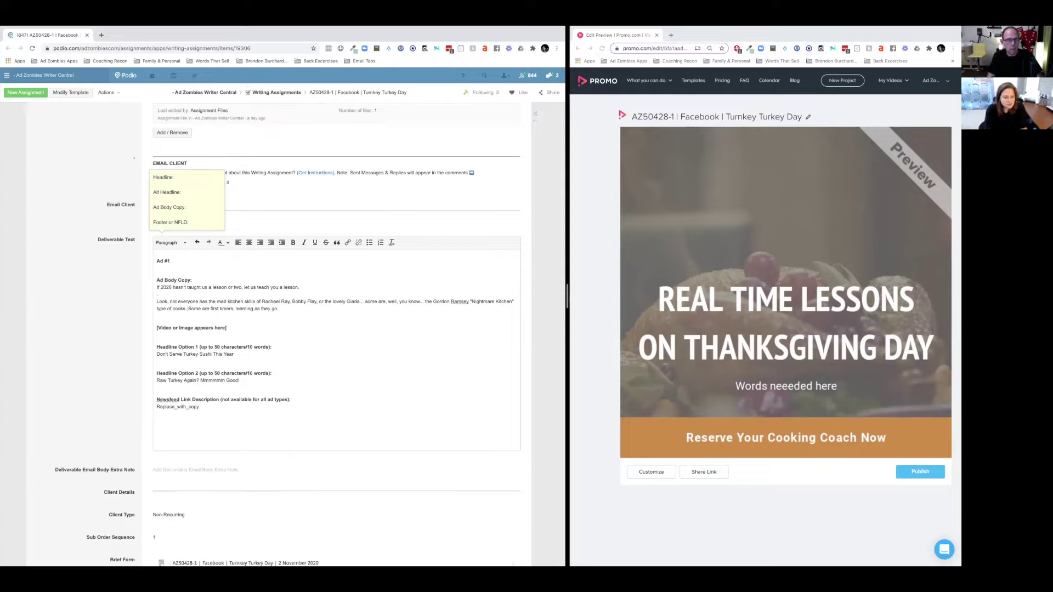
- Tidy the spacing around the paragraph, leaving one blank line below it
click(164, 294)
click(182, 313)
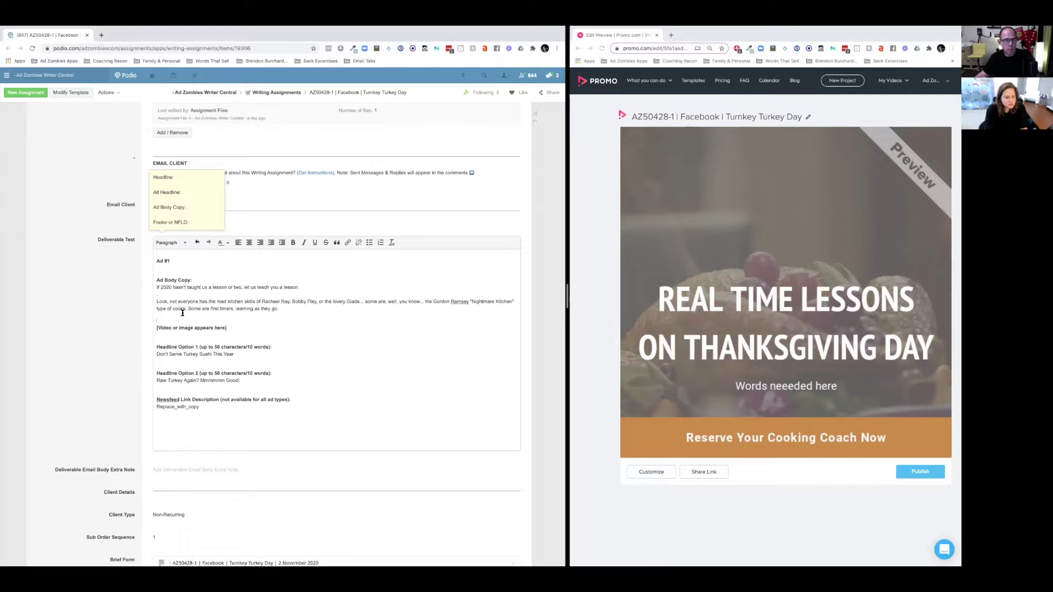
key(BackSpace)
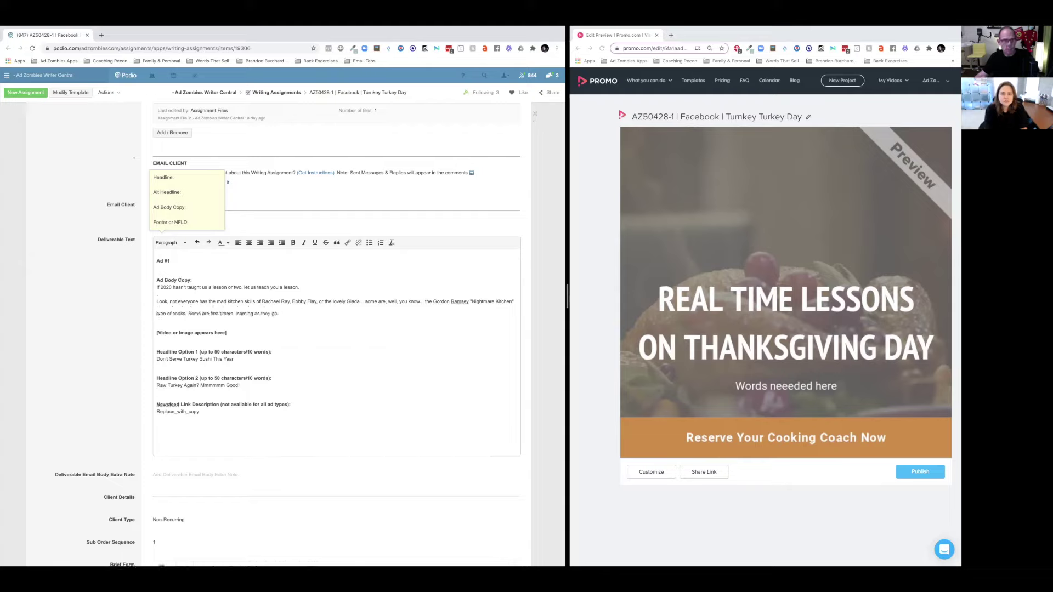
key(BackSpace)
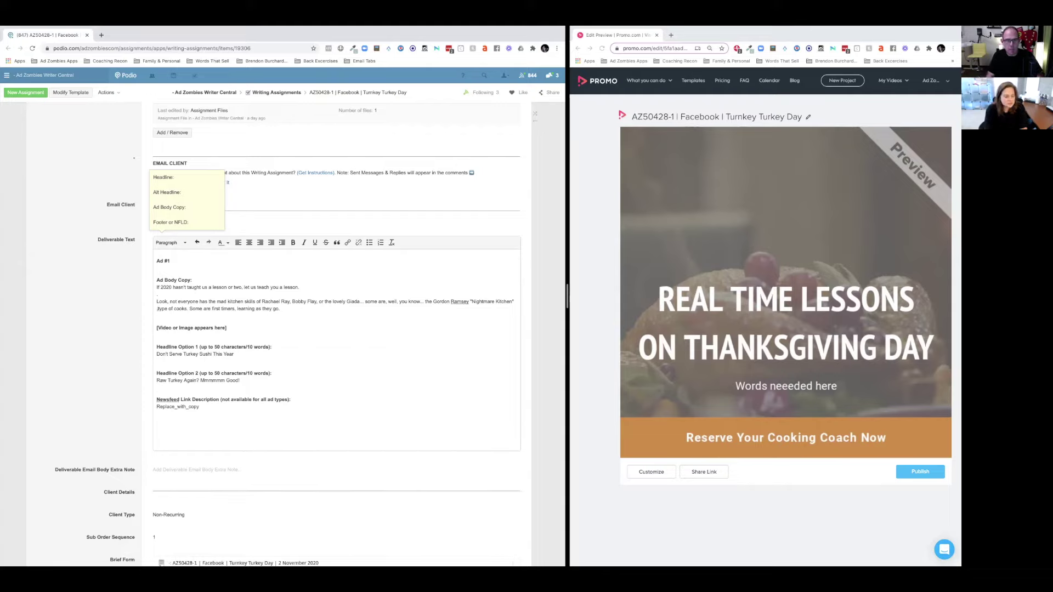
key(BackSpace)
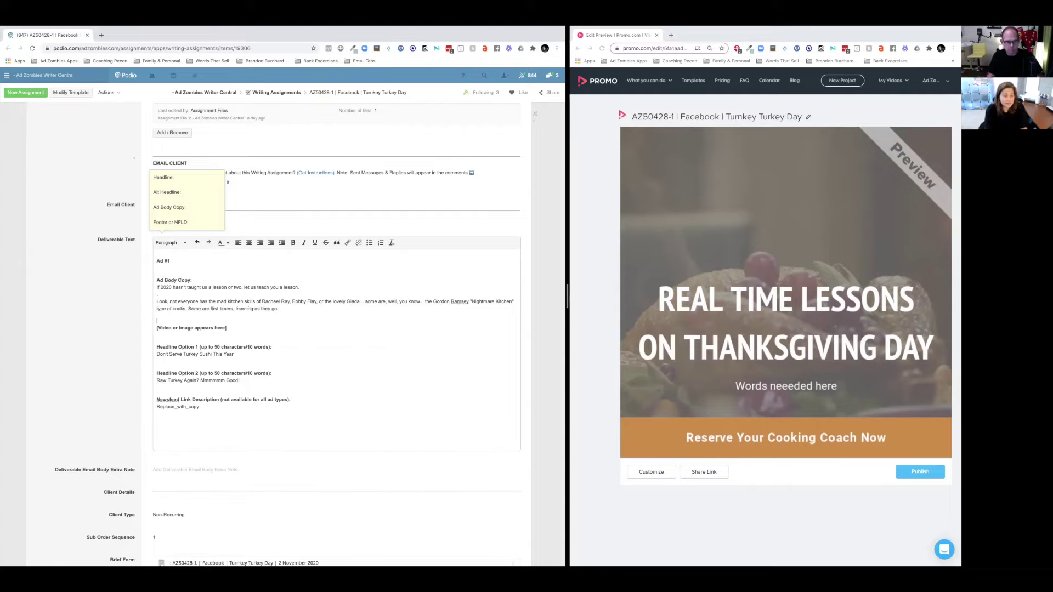
key(BackSpace)
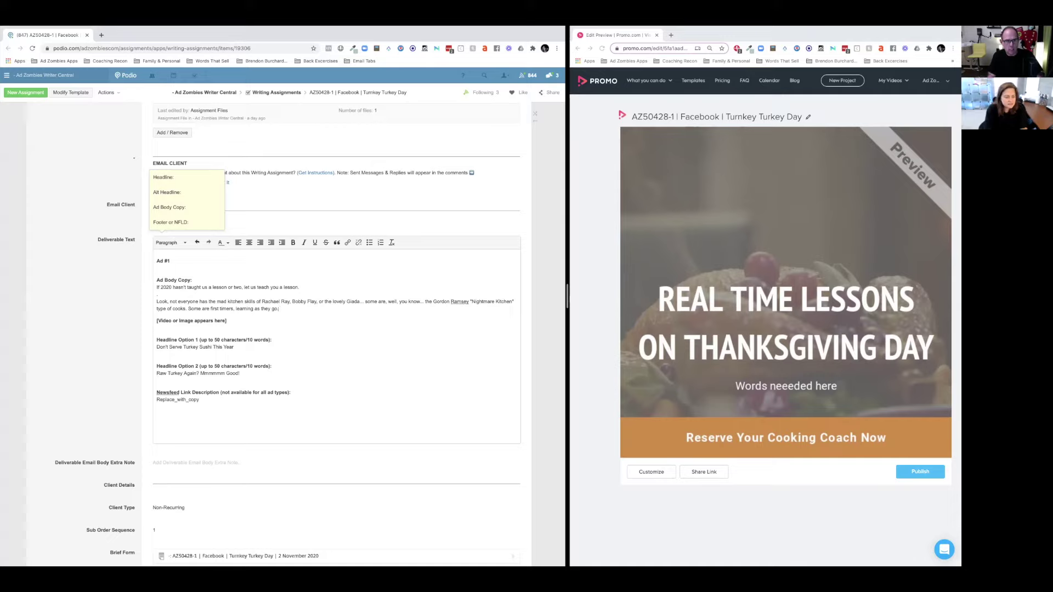
key(Return)
- On a new line, ask whether to serve guests Turkey Sushi or Cajun Turkey Jerky this Thanksgiving
text(>)
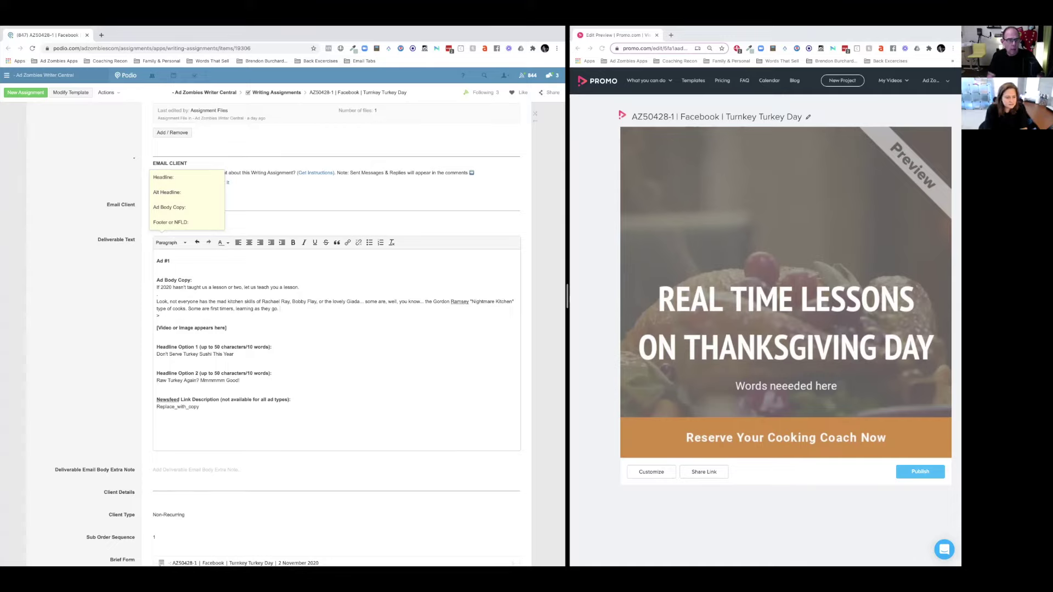
key(Return)
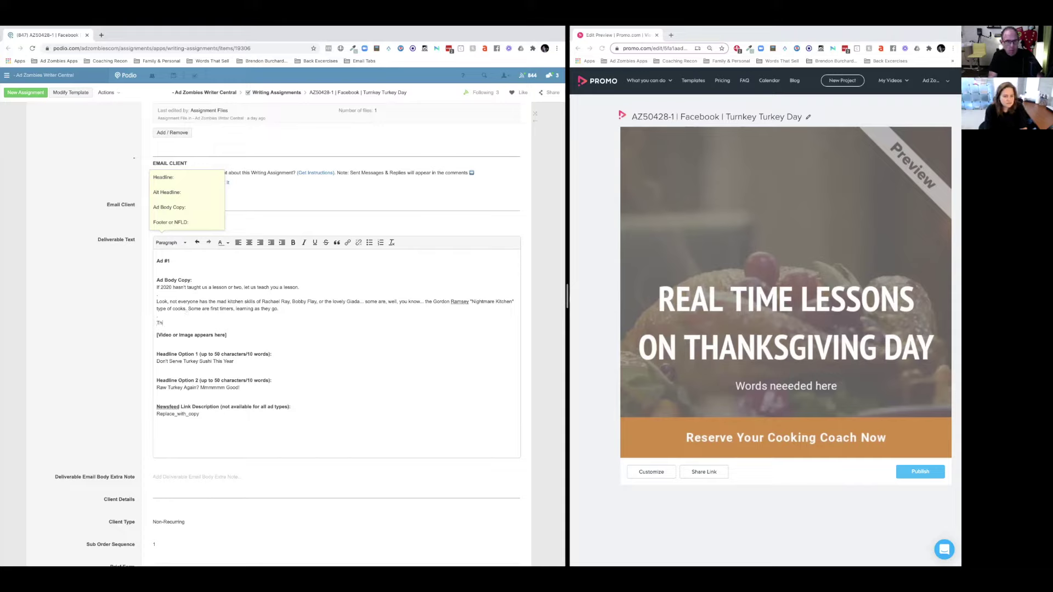
key(BackSpace)
key(BackSpace)
text(With T)
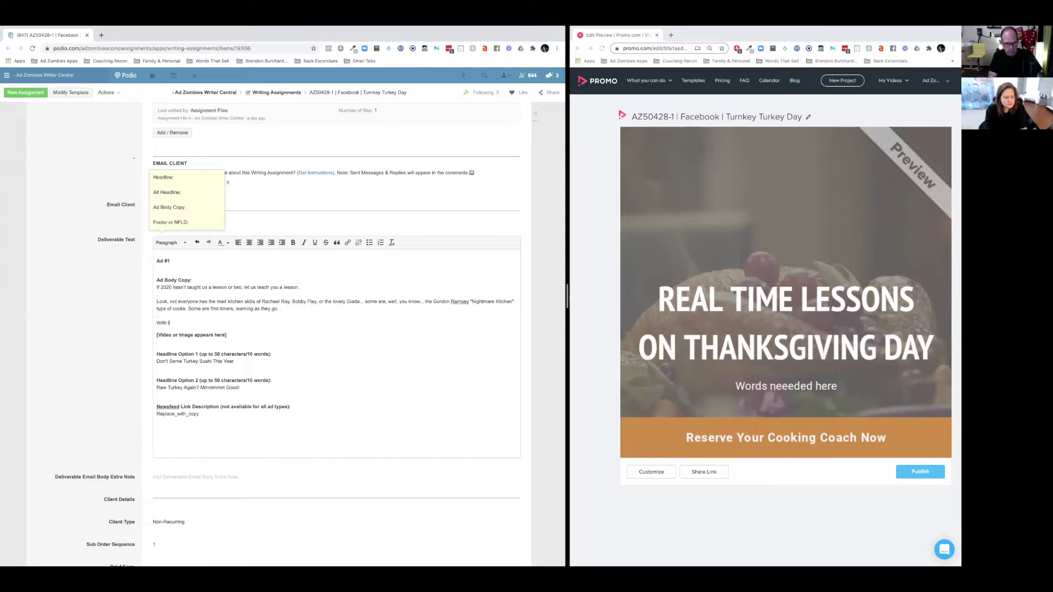
text(hanki)
text(giving right around the)
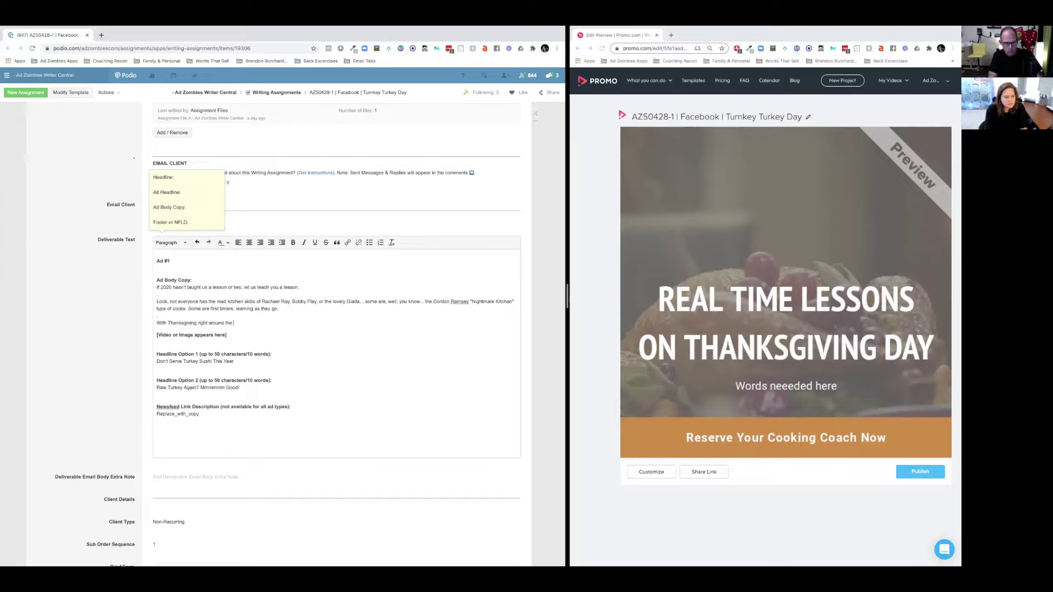
text( corner, do we really want to)
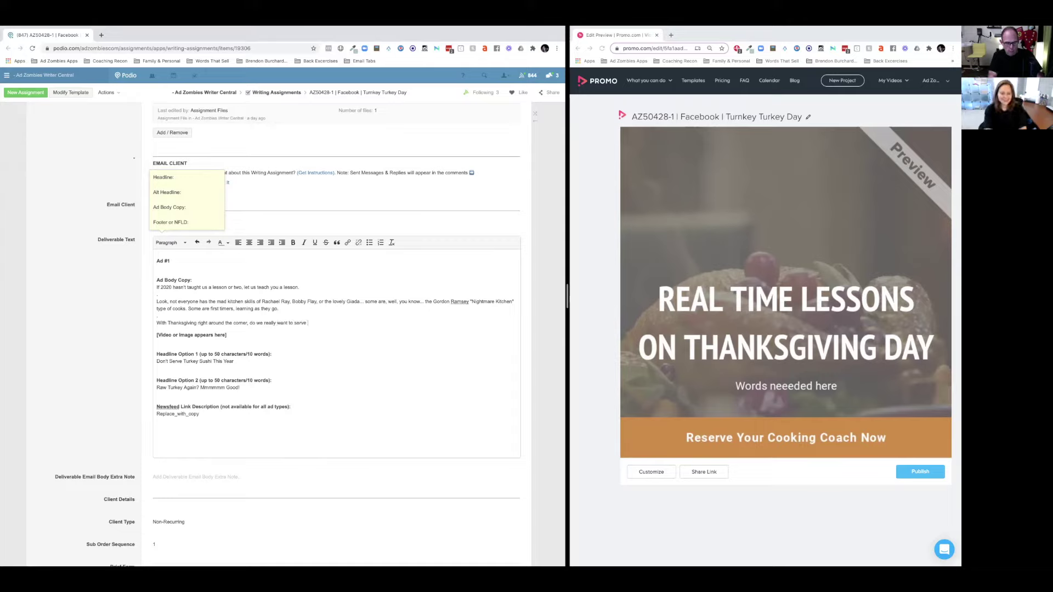
text(serve Turkey)
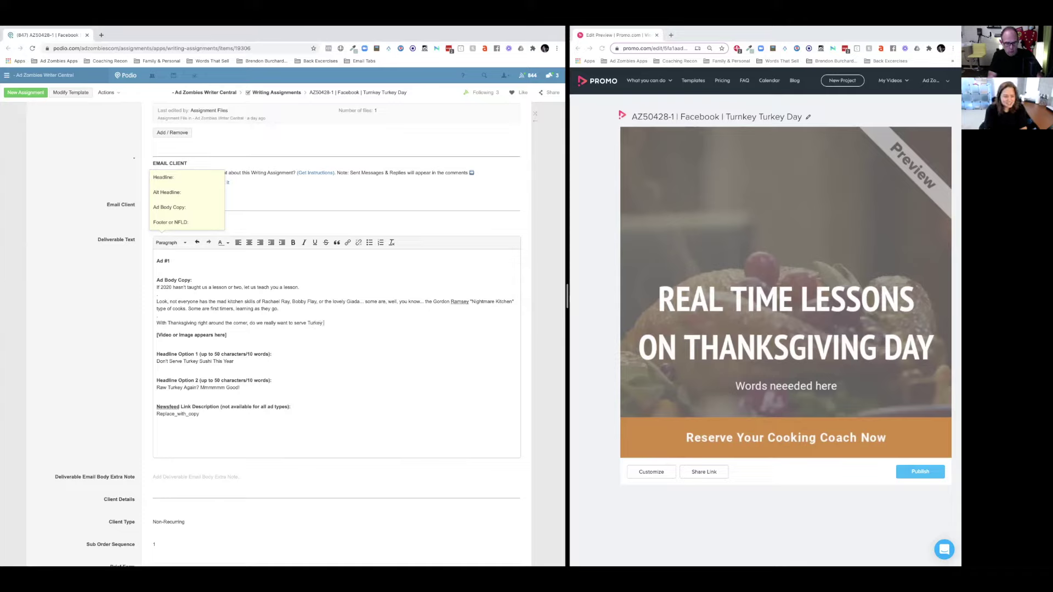
text( Sushi)
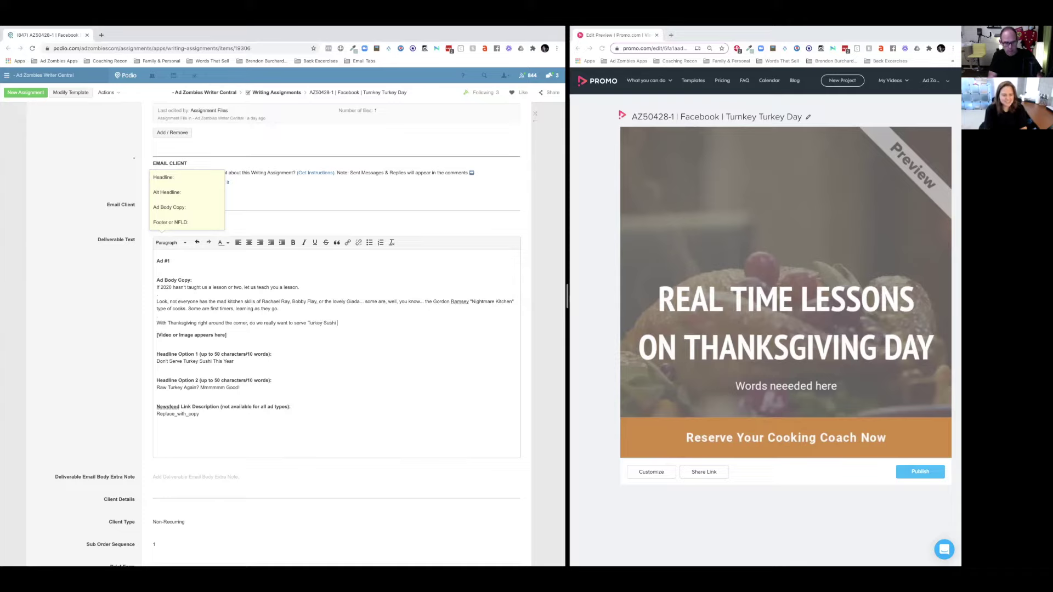
text( to our guest)
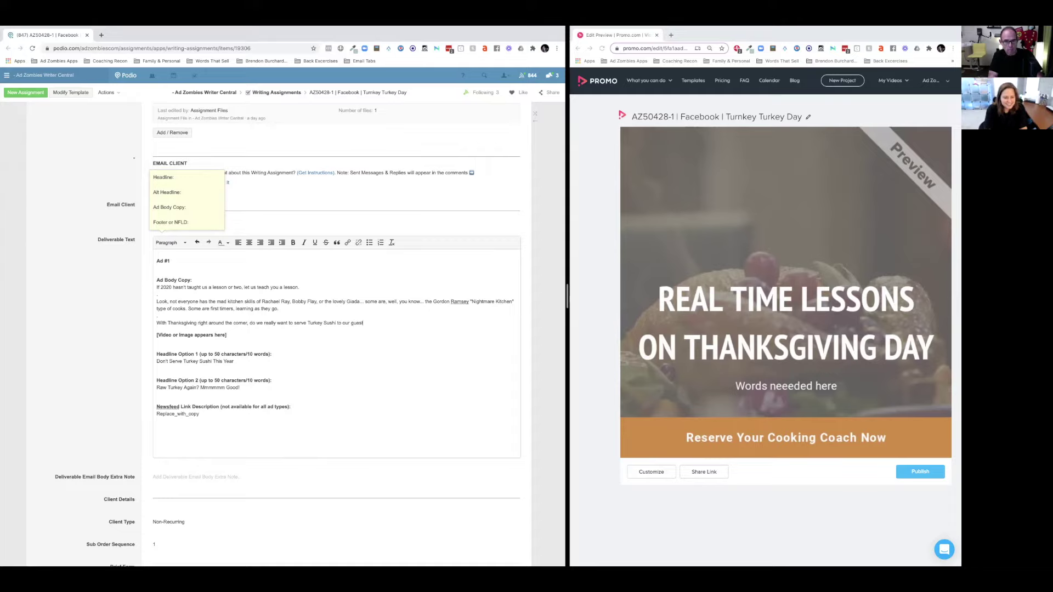
text(s? )
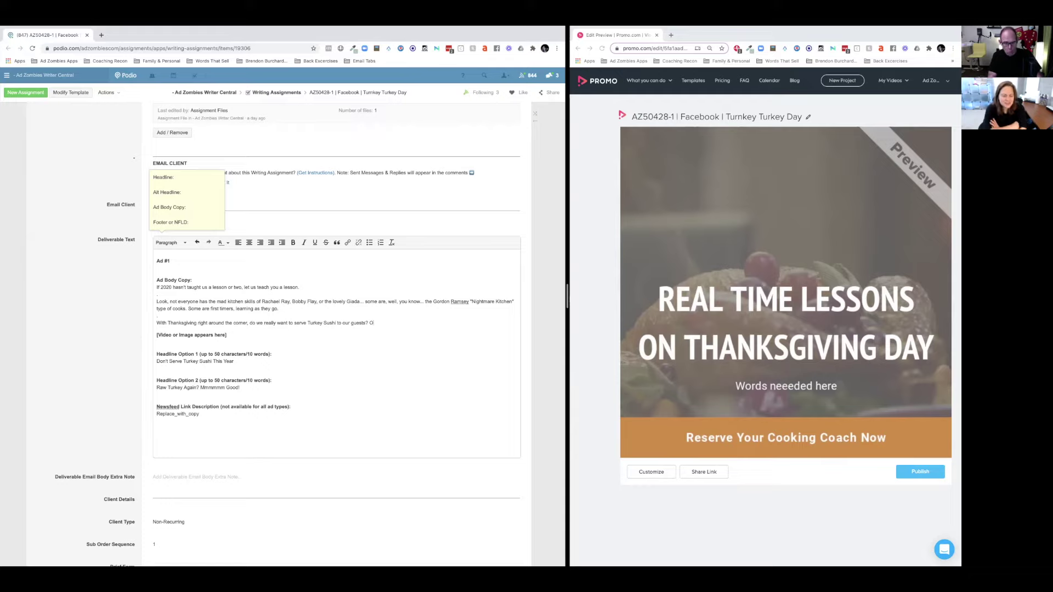
text(Or, how about th)
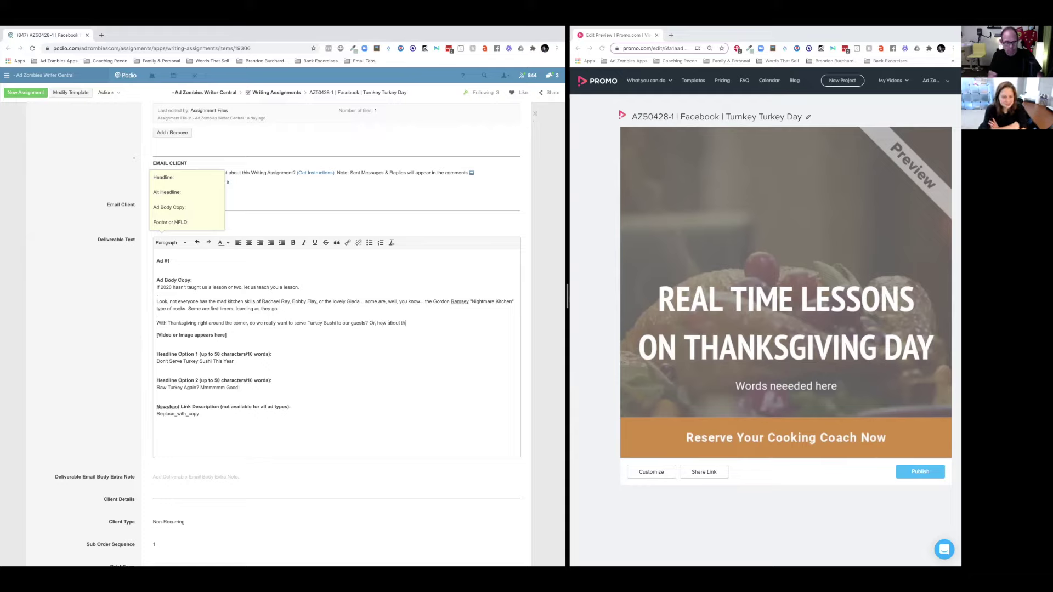
text(at Cajun Turkey Jerkey)
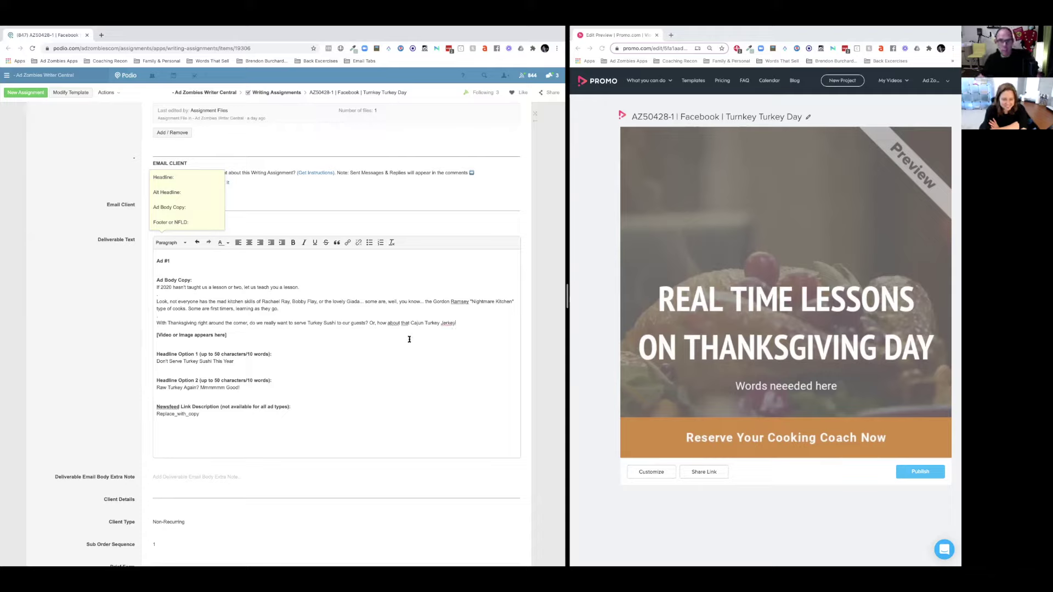
- Correct 'Jerkey' to 'Jerky' via spell-check and end the line with '? Nope! No freaking way'
right_click(448, 322)
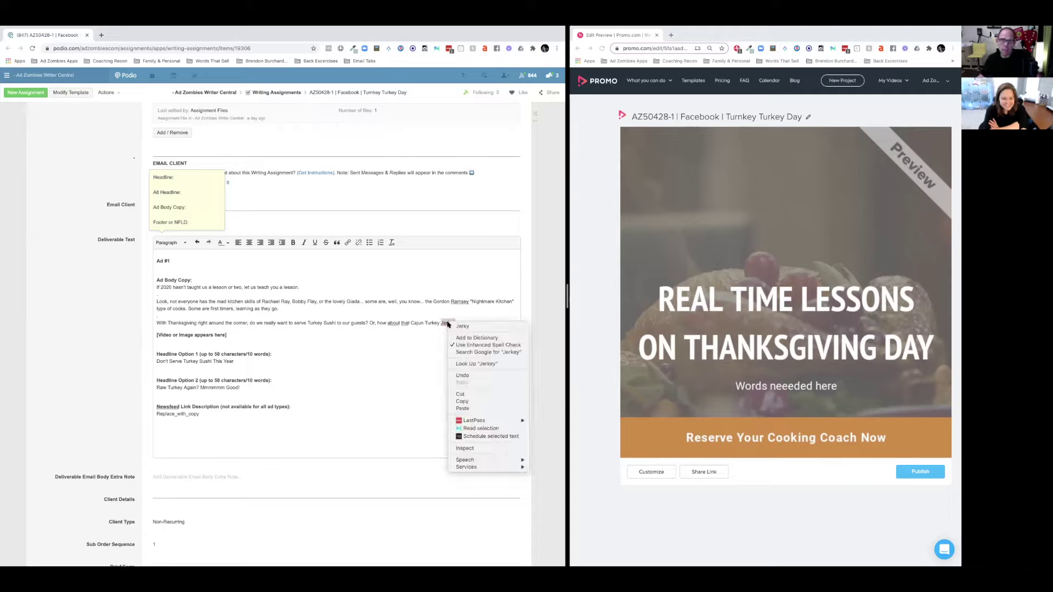
click(515, 326)
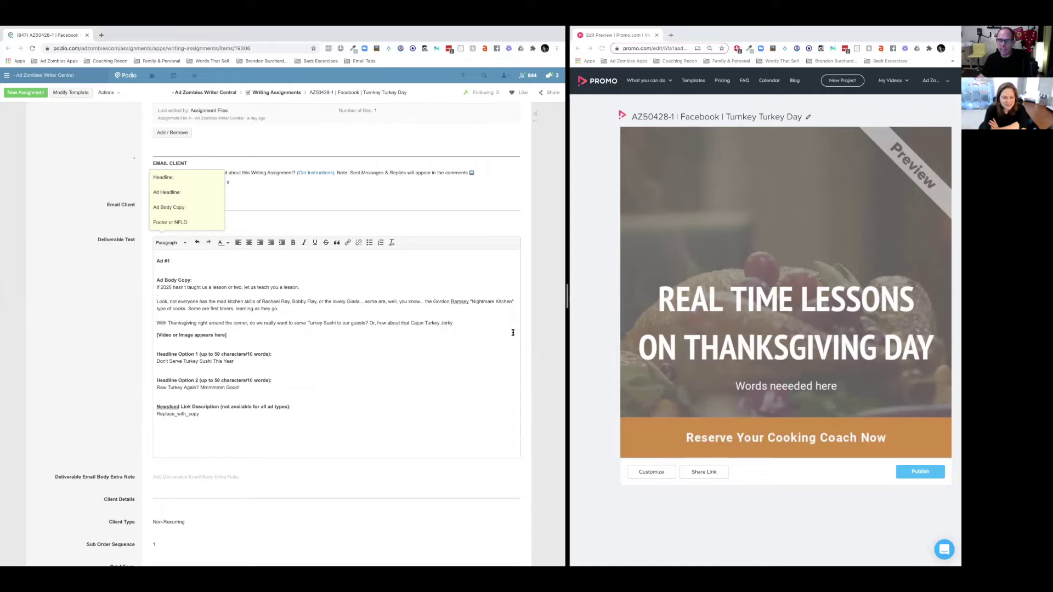
text(?)
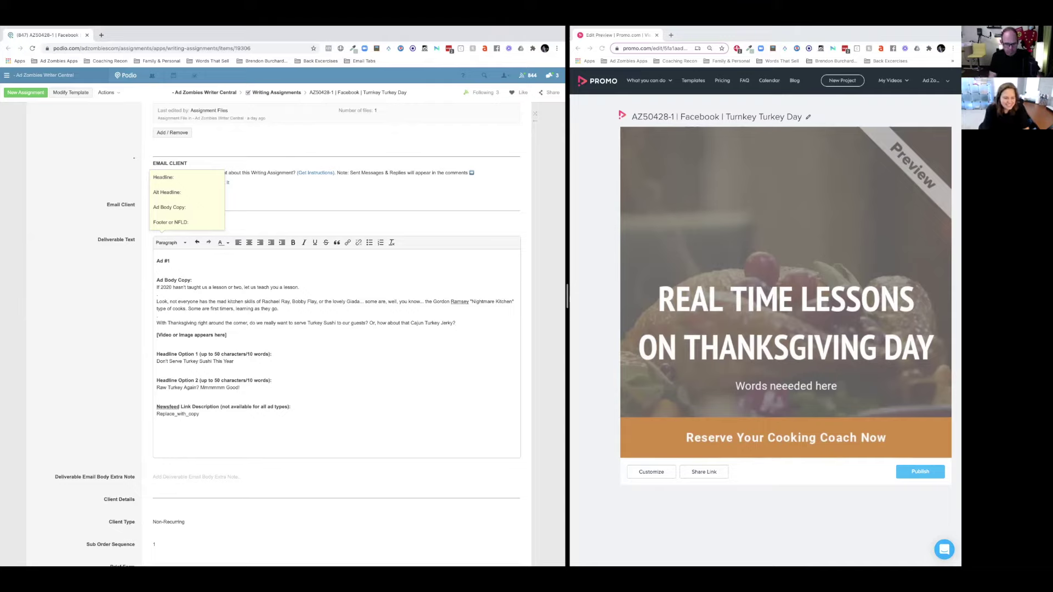
text( Nope)
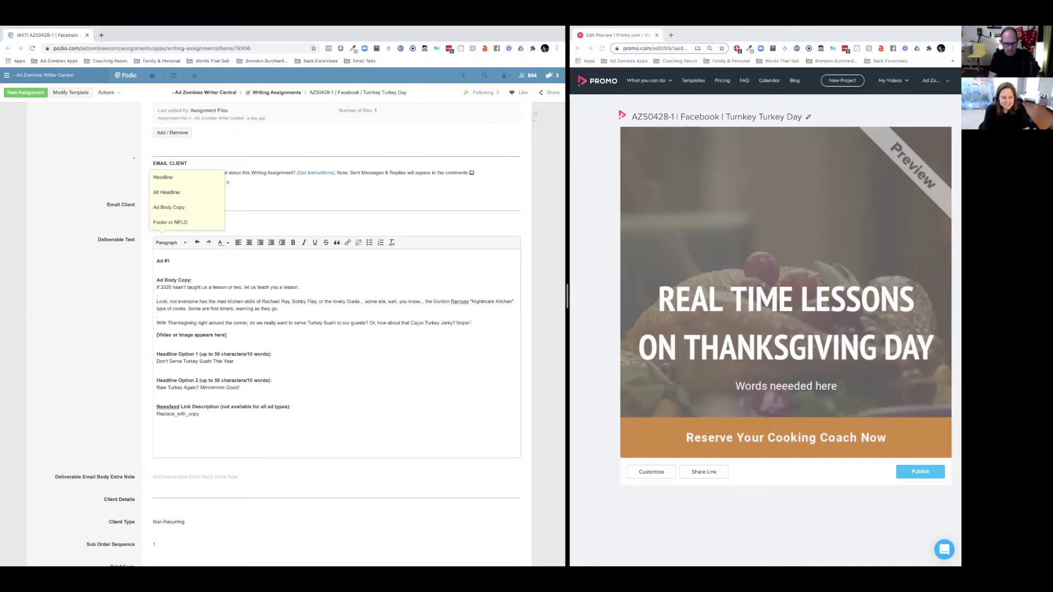
text(! No freaking way)
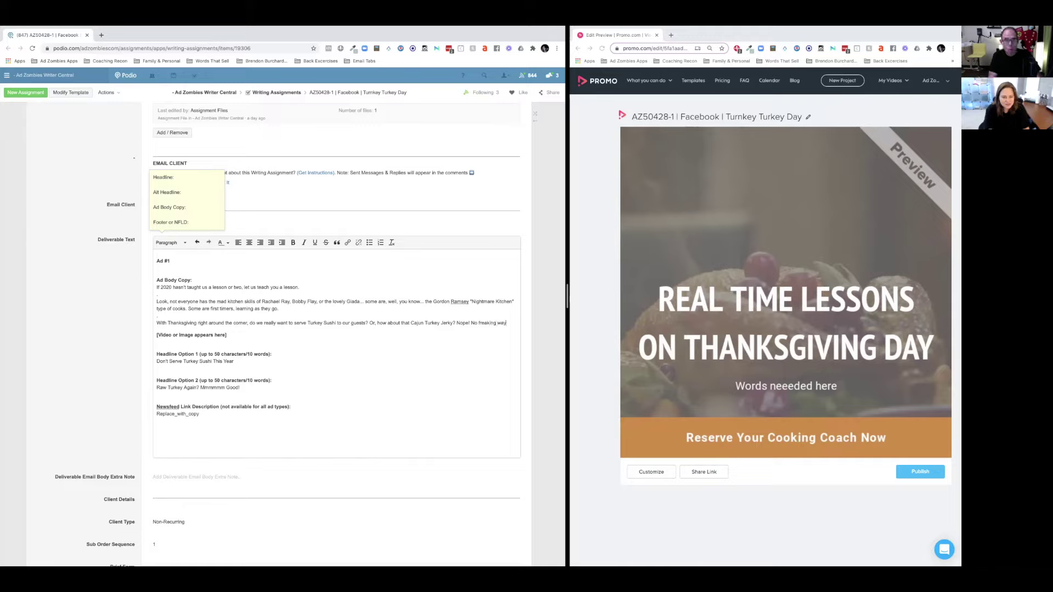
key(Return)
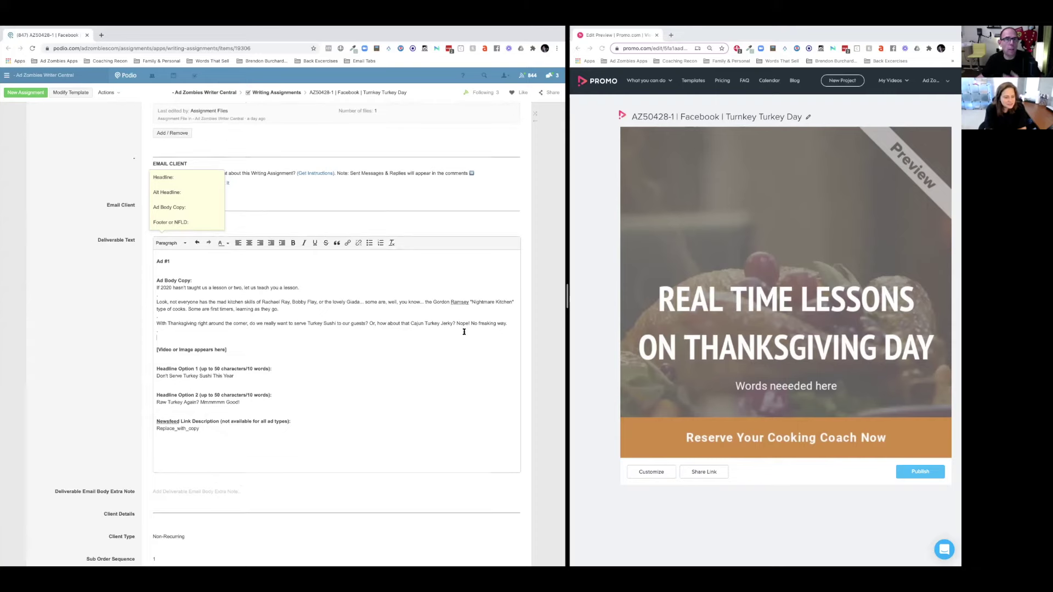
- Start the paragraph 'Imagine having a real live chef, in realtime, giving you real advice'
scroll(464, 332, up, 4)
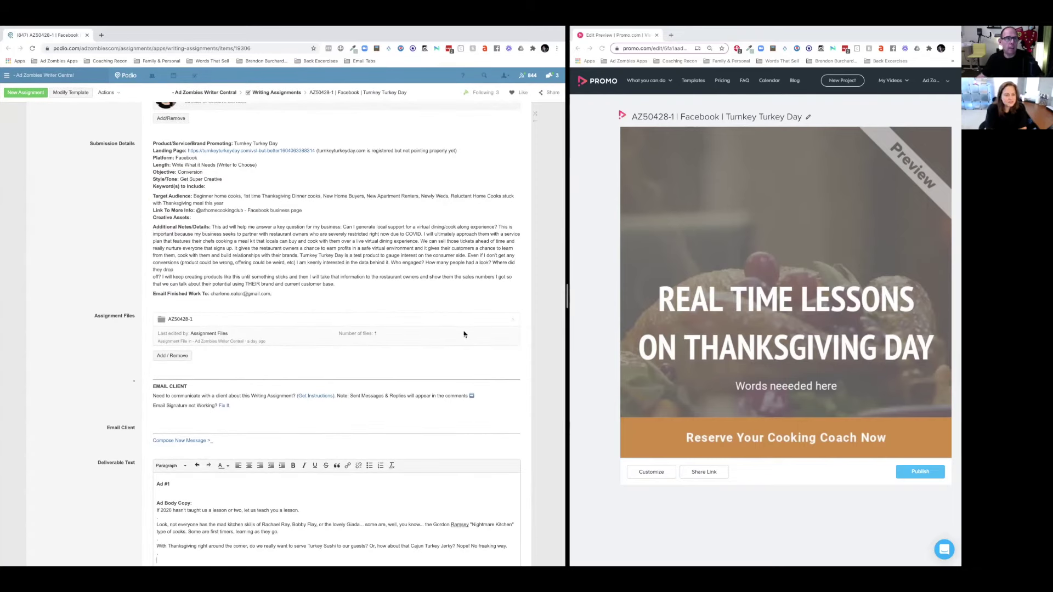
scroll(464, 334, down, 3)
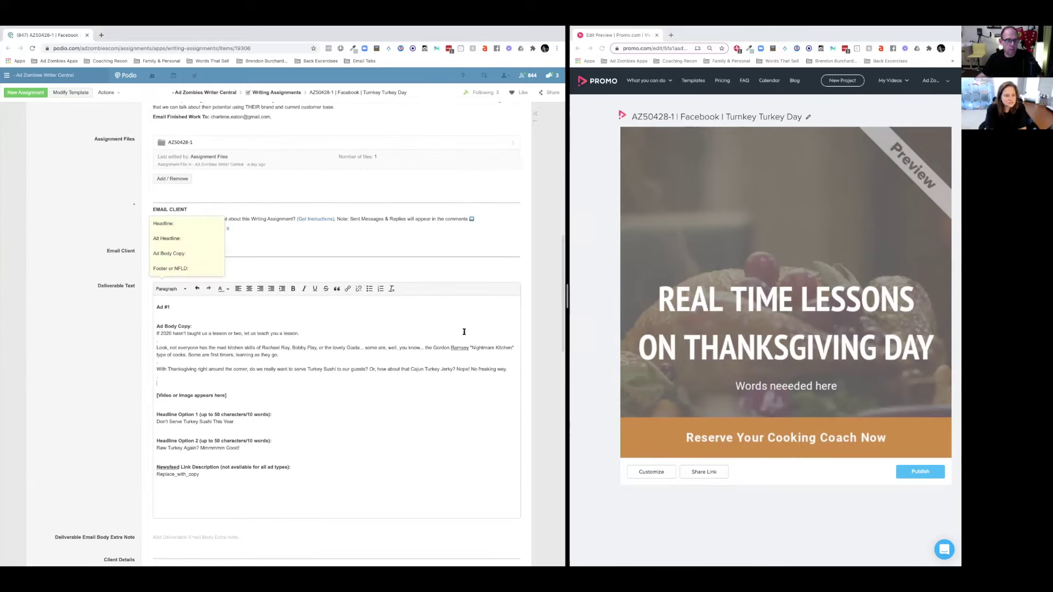
text(urnkeyTur)
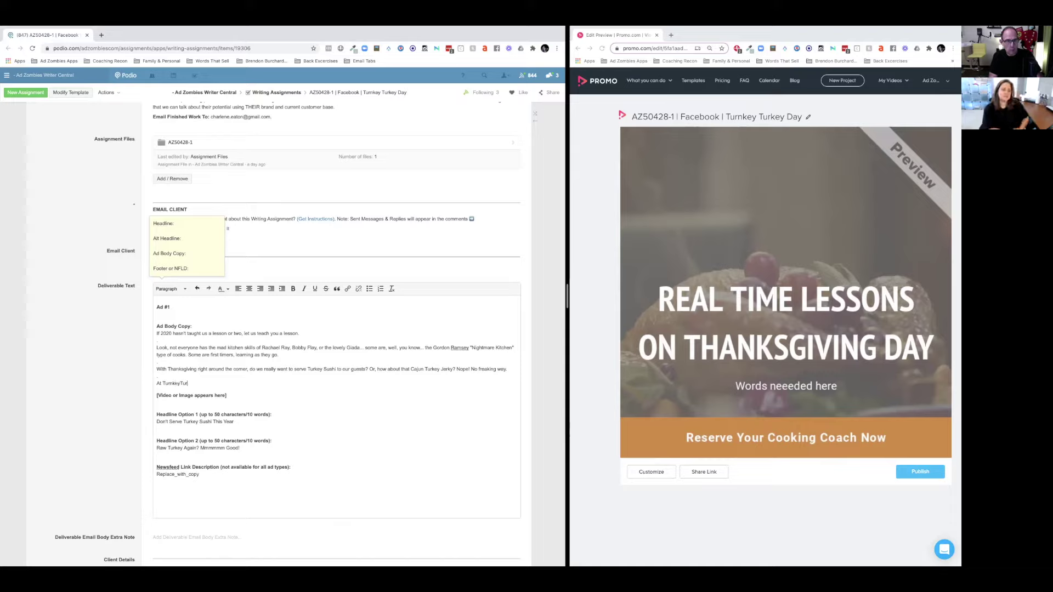
key(BackSpace)
key(BackSpace)
key(BackSpace)
key(BackSpace)
key(BackSpace)
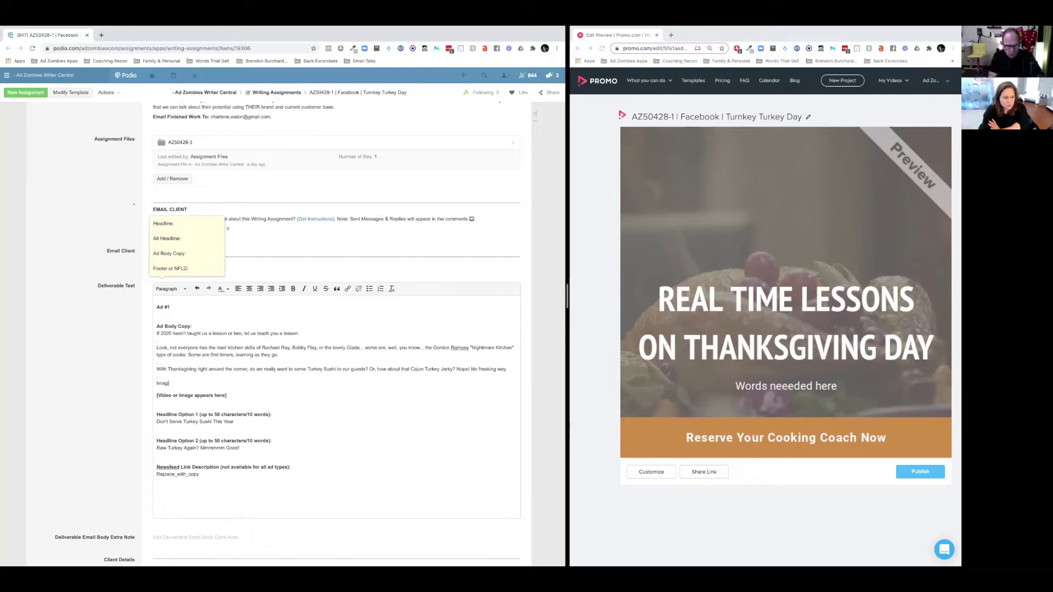
text(having a)
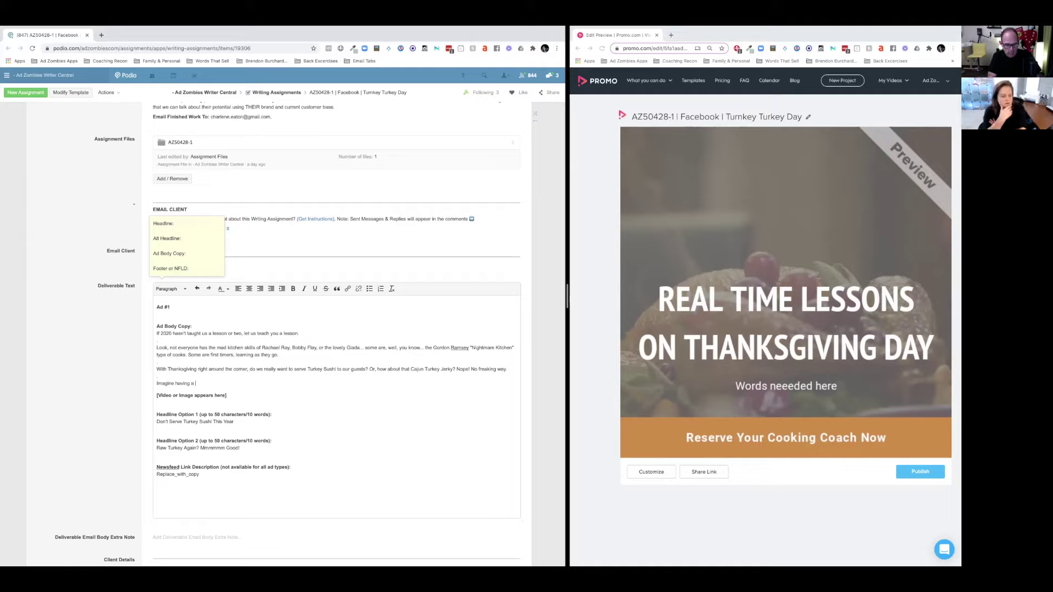
text( real live chef, in)
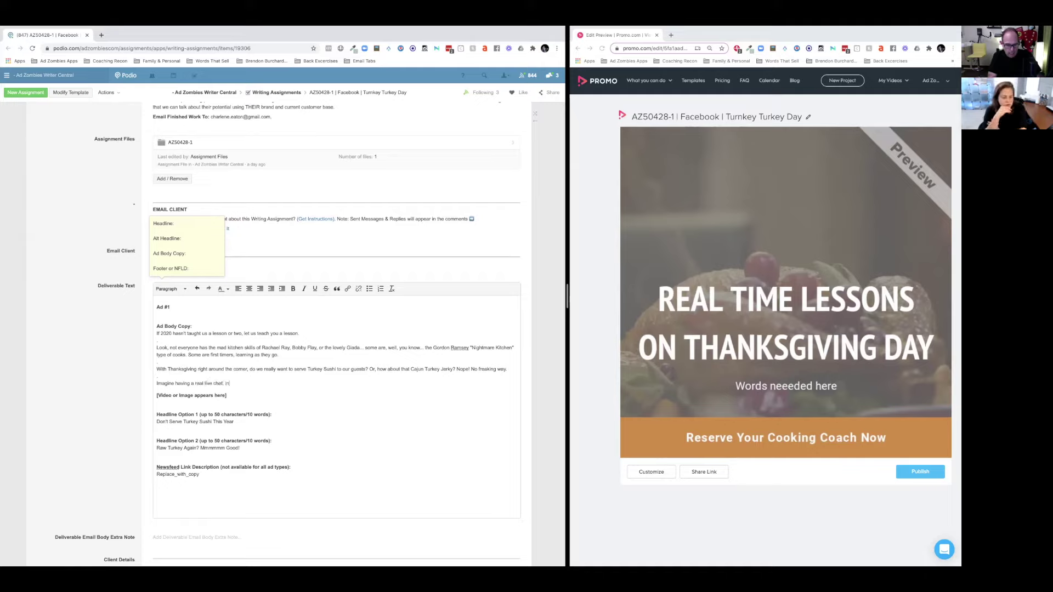
text( realtime. giving you real advice!)
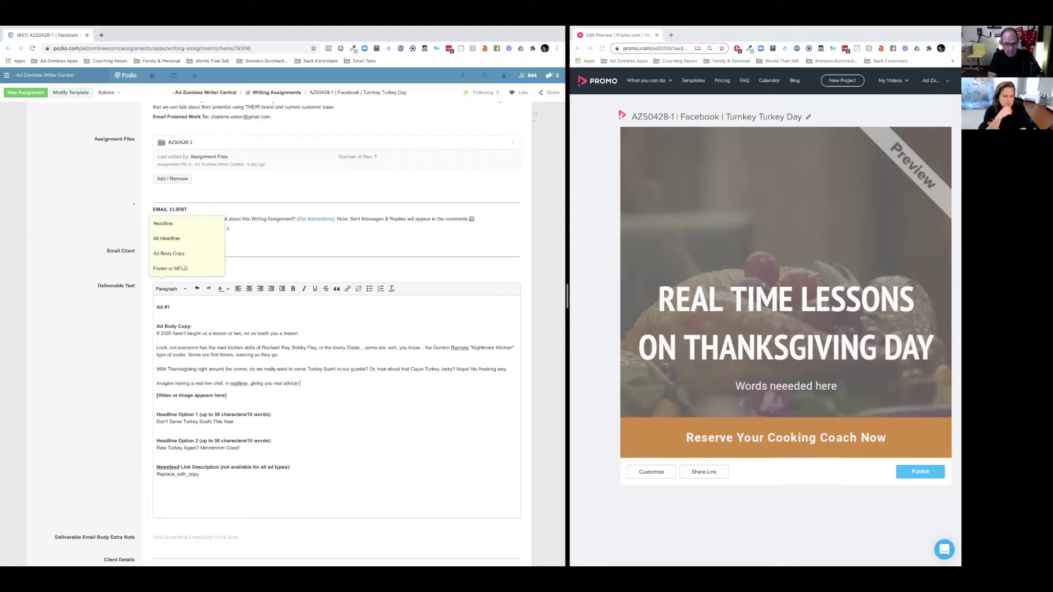
- Correct 'realtime' to 'real time' and replace 'chef' with 'cooking coach'
right_click(238, 385)
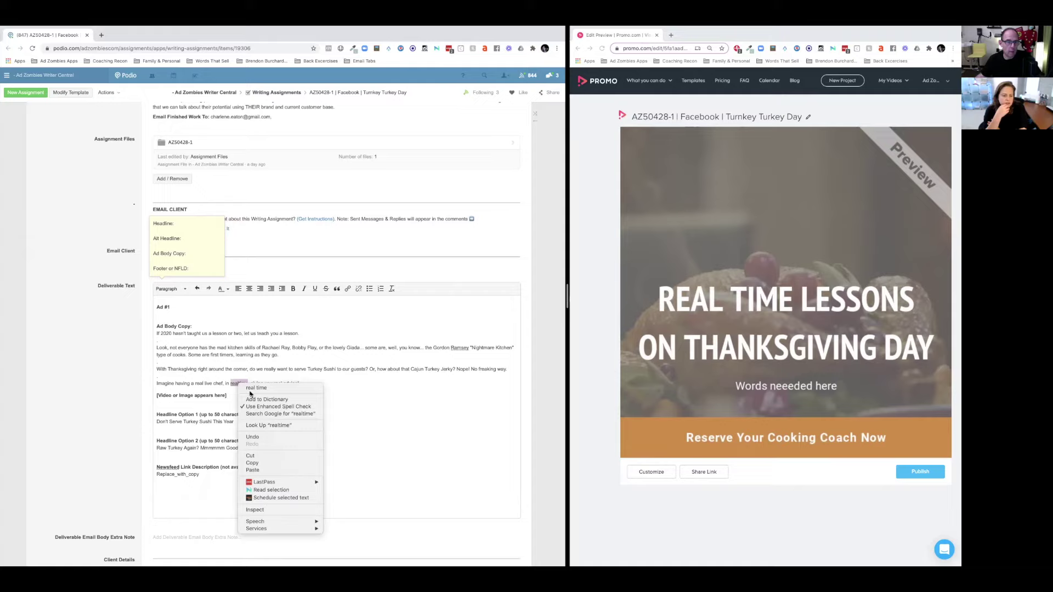
click(254, 388)
double_click(219, 384)
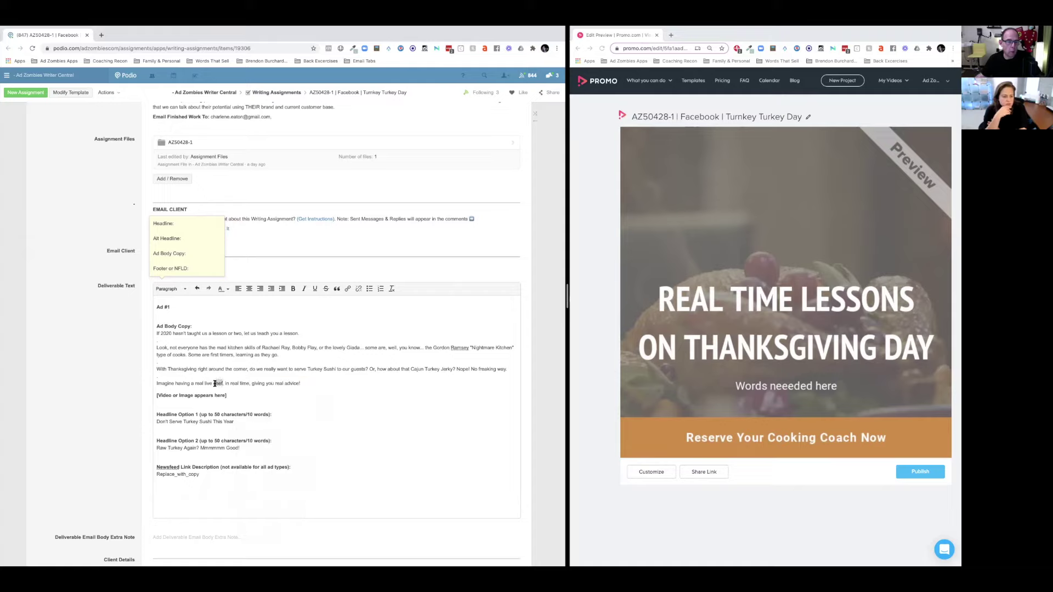
text(cooking coach)
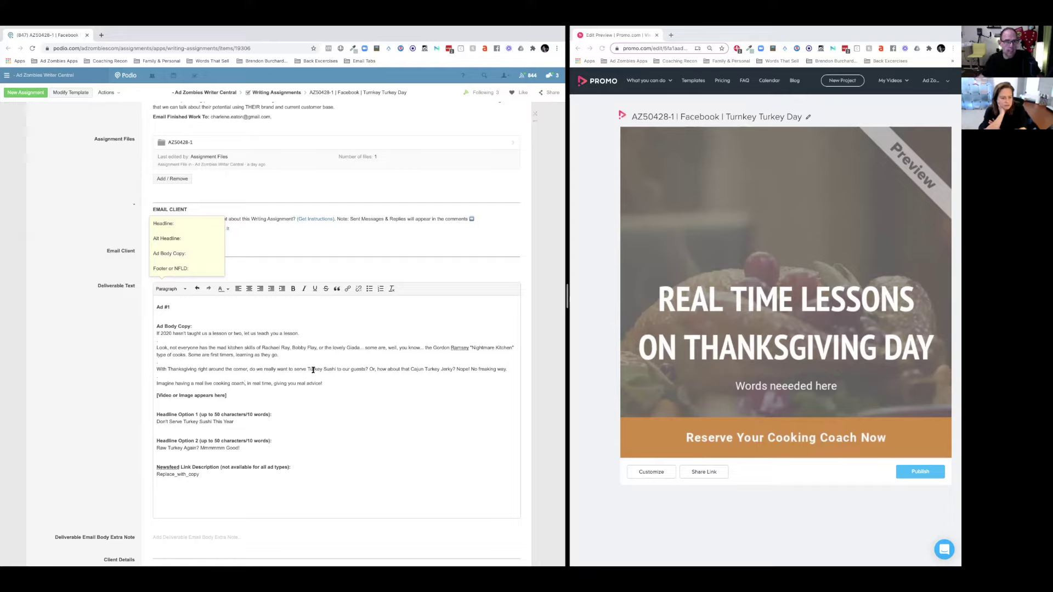
- Continue with '. Really! When you tap [Sign Up] you can reserve your cooking coach for a Thanksgiving feast…'
click(331, 381)
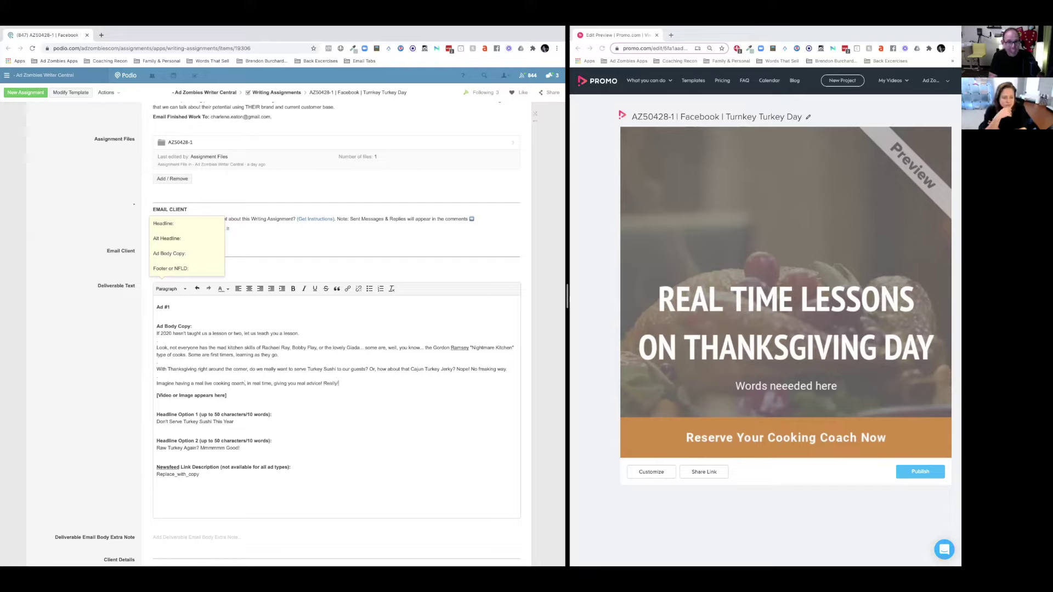
click(323, 383)
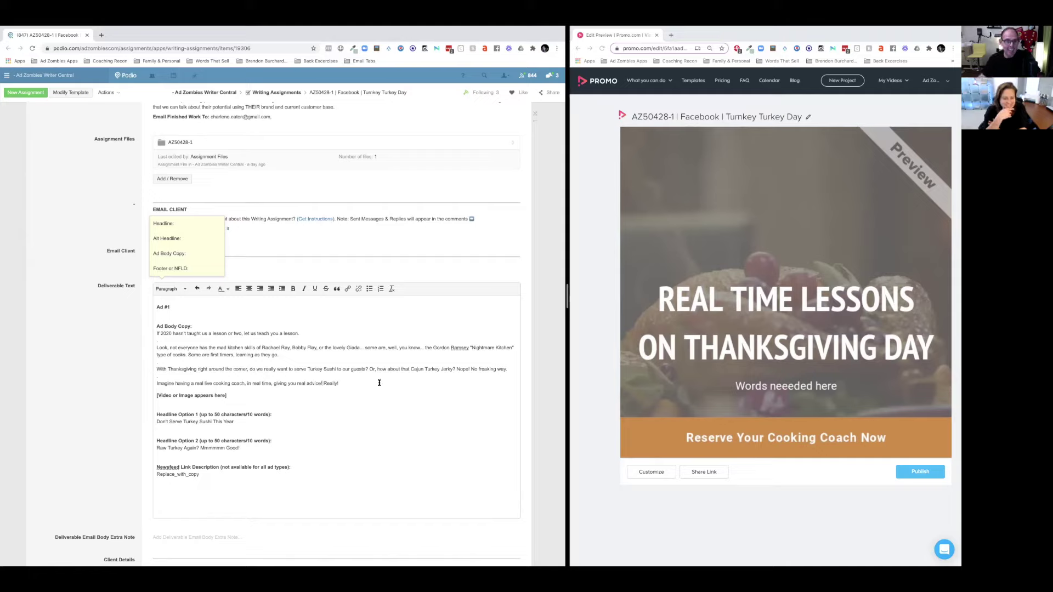
key(BackSpace)
text(. Really! )
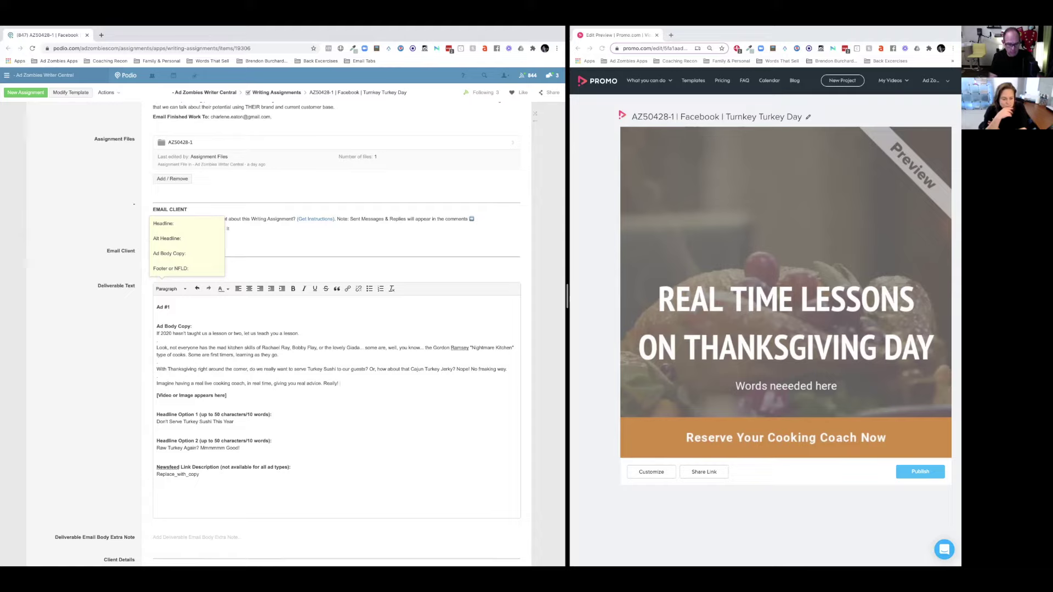
text(When you )
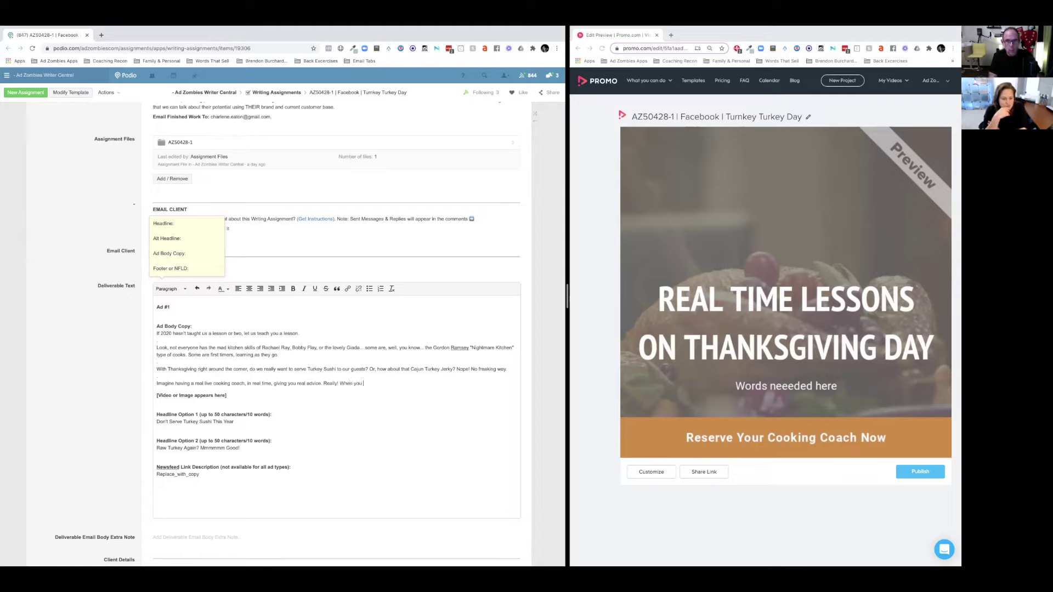
text(tap [Sign)
key(BackSpace)
key(BackSpace)
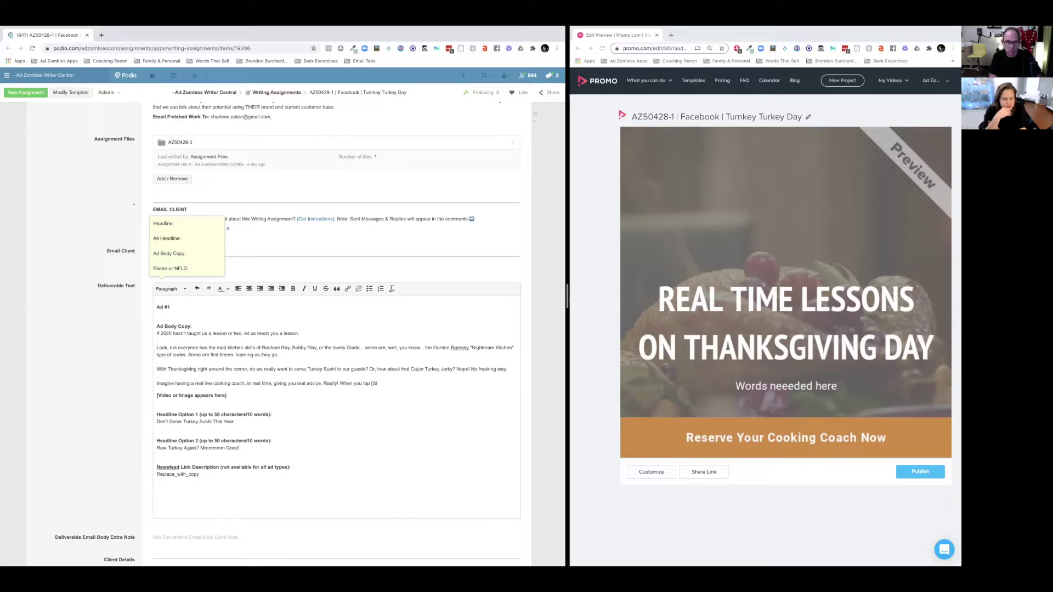
text(gn Up)
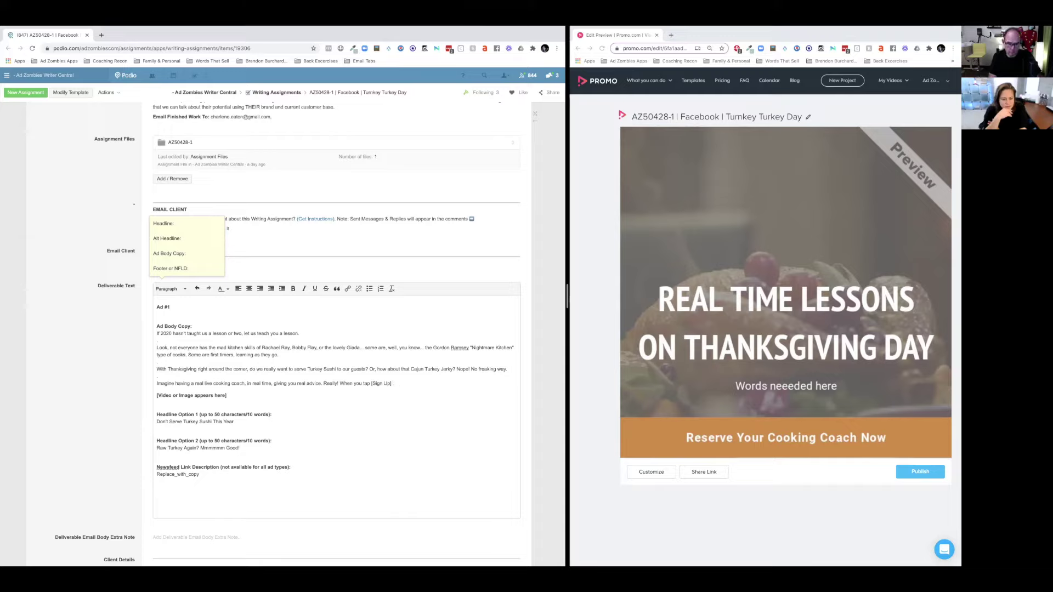
text(you'll get)
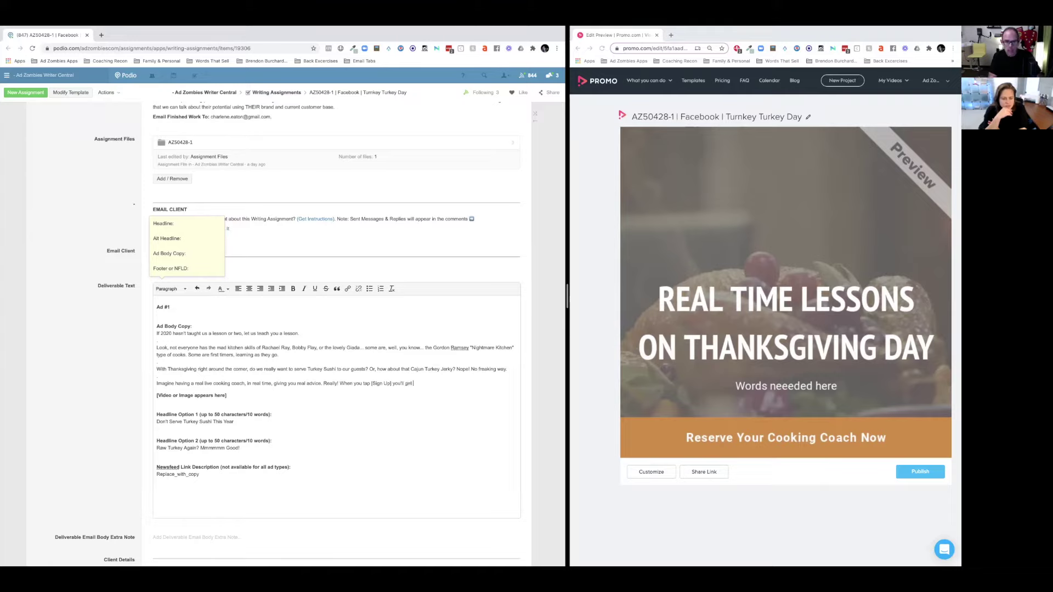
key(BackSpace)
key(BackSpace)
key(BackSpace)
key(BackSpace)
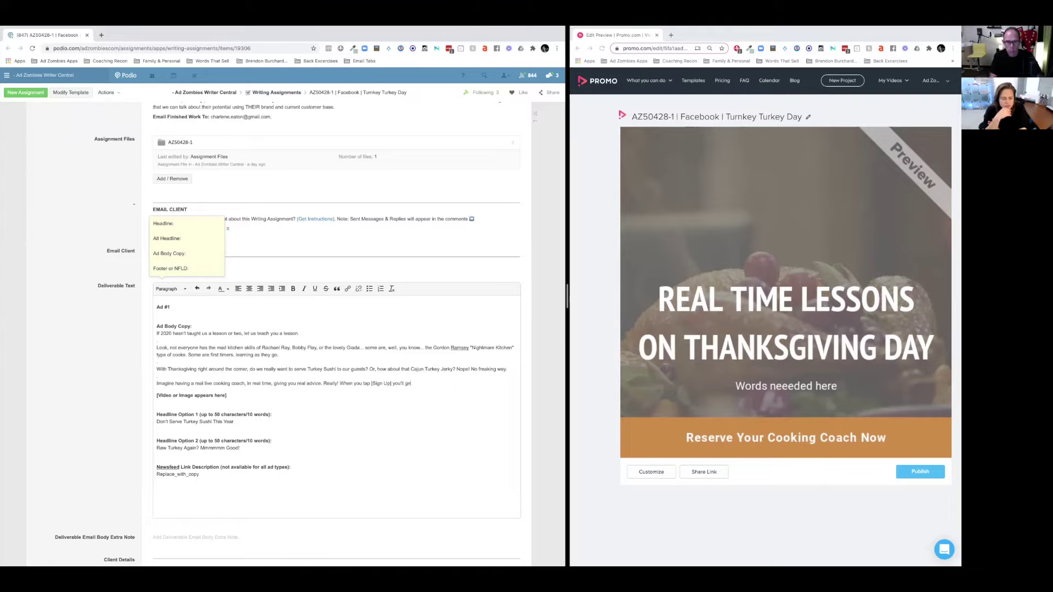
key(BackSpace)
key(BackSpace)
key(BackSpace)
key(BackSpace)
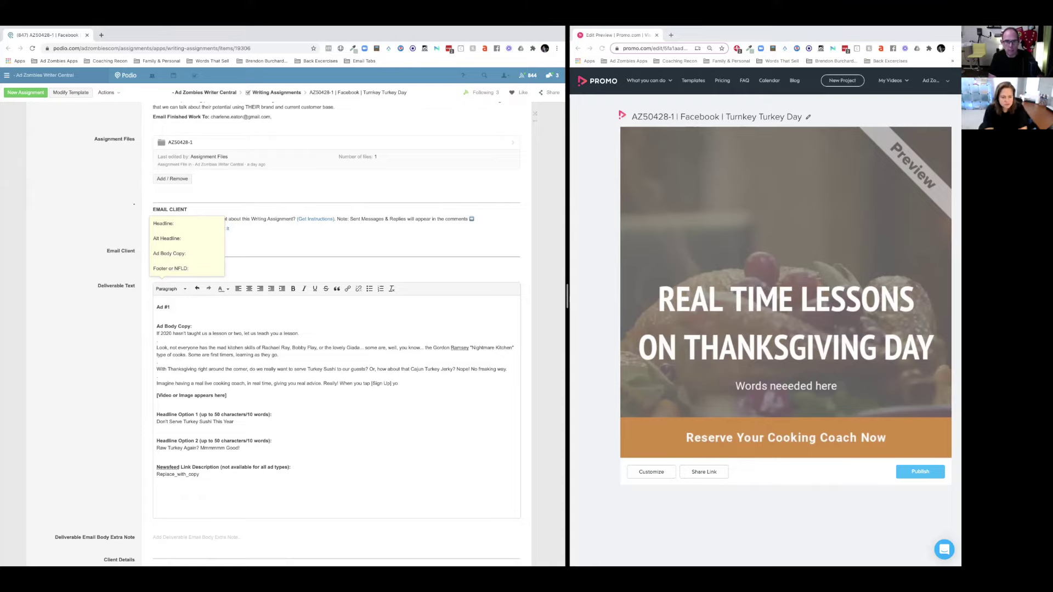
text(u can reserve your cooking coach for )
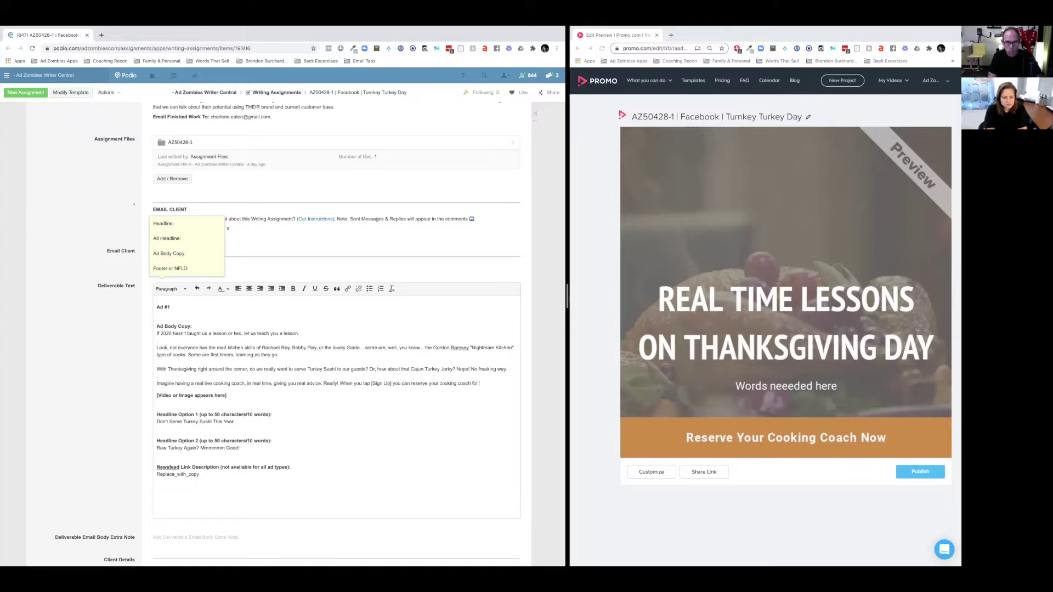
text(a Thanksgiving feast your gue)
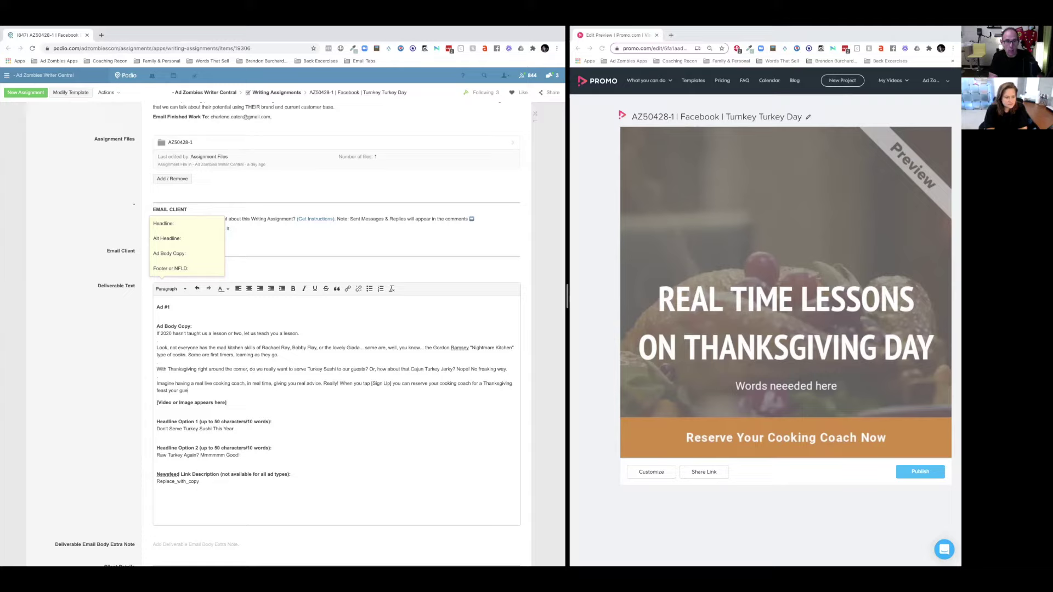
text(s)
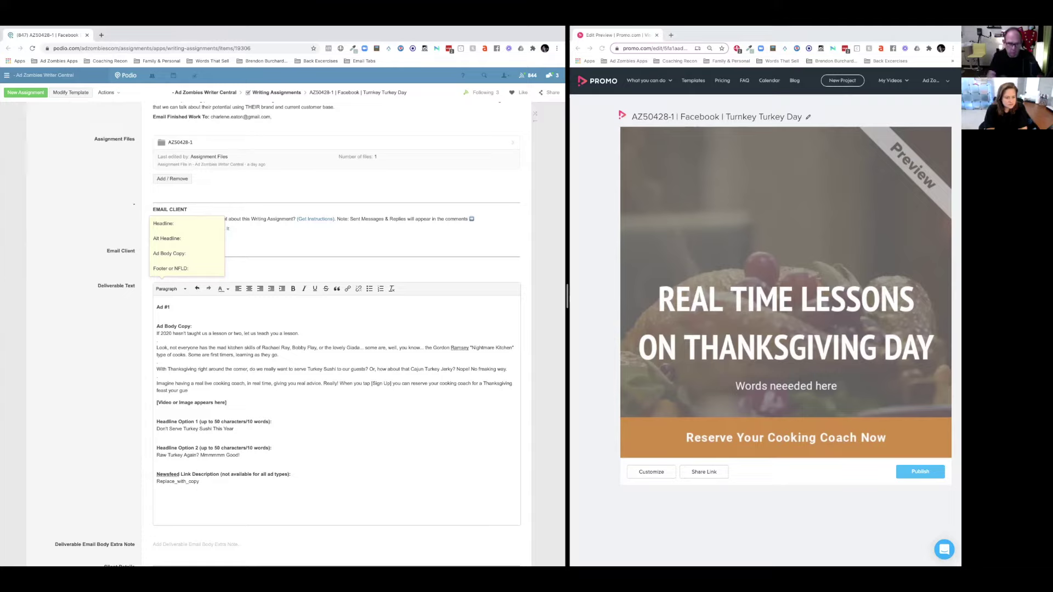
text(ts will)
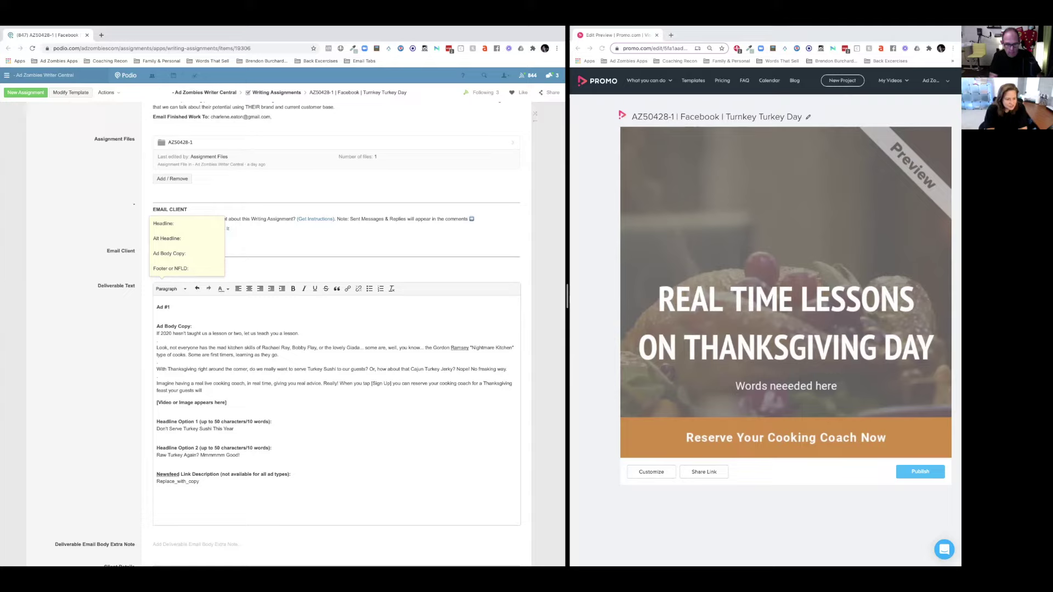
text( never fail)
text(rget)
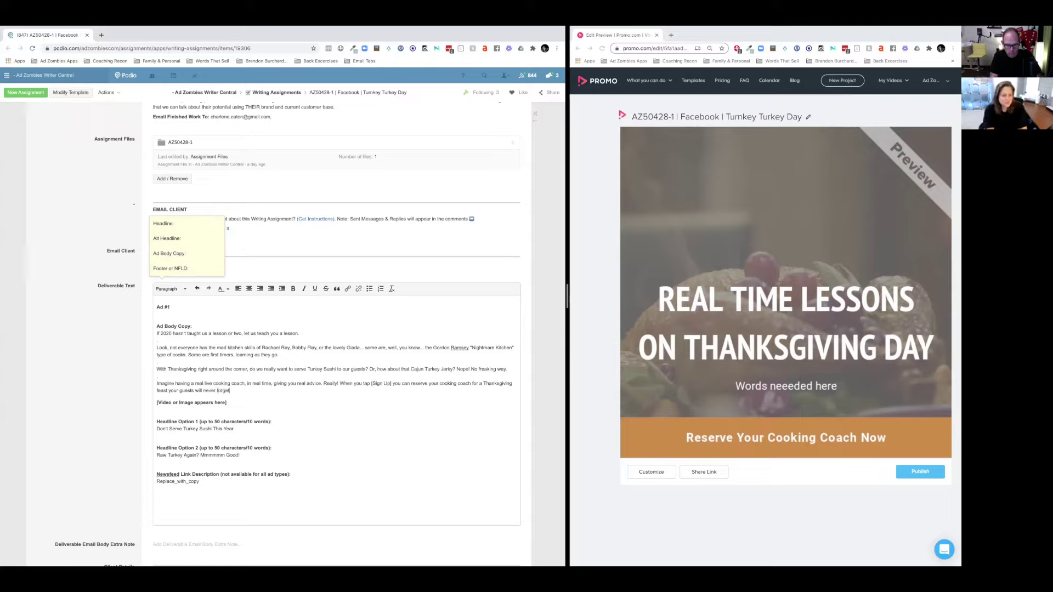
text(, and si)
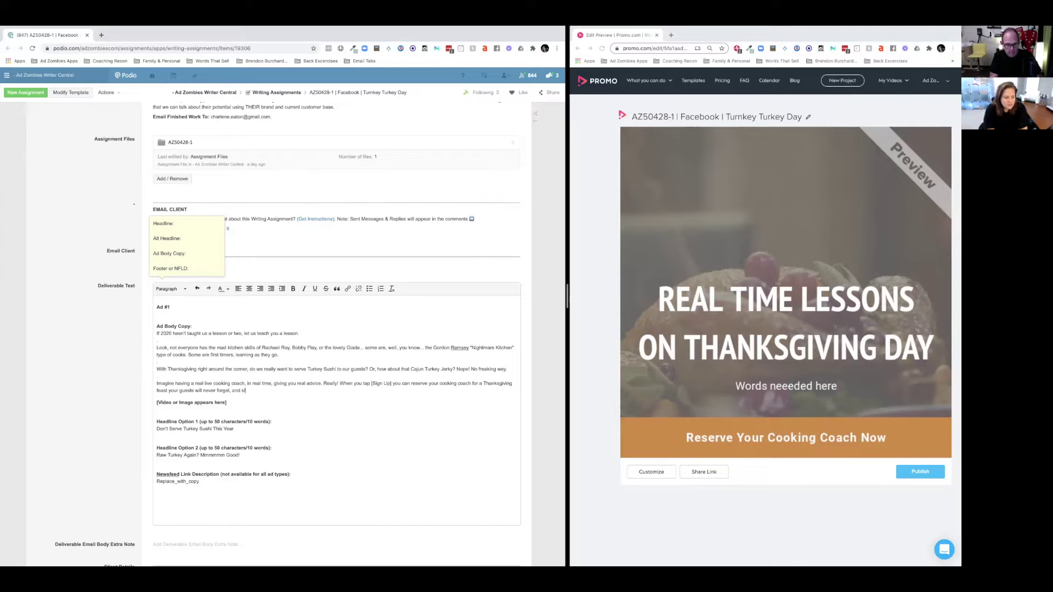
text(nce it's)
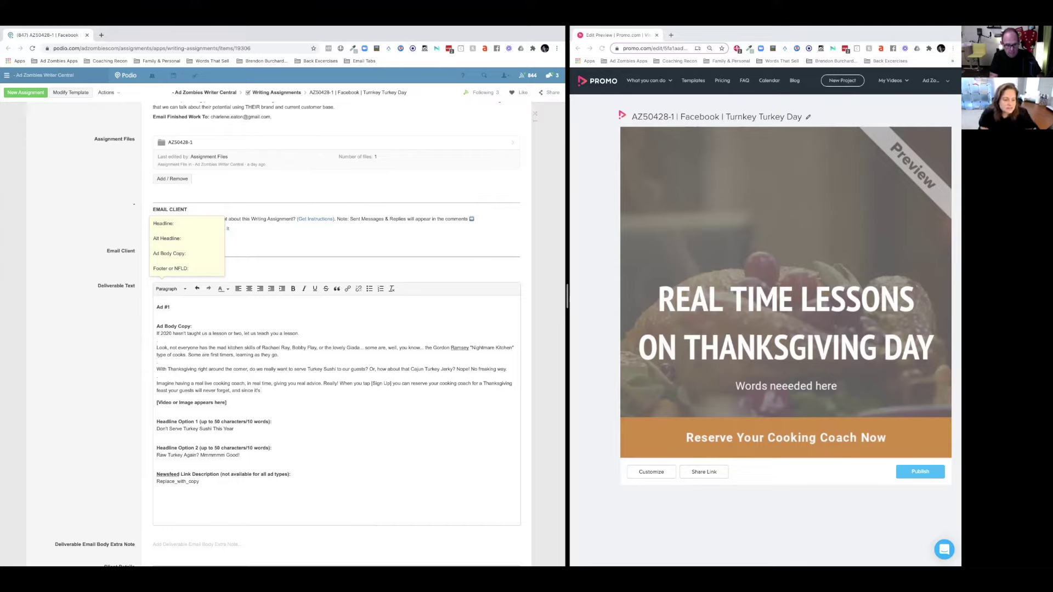
text( 2020, they will most)
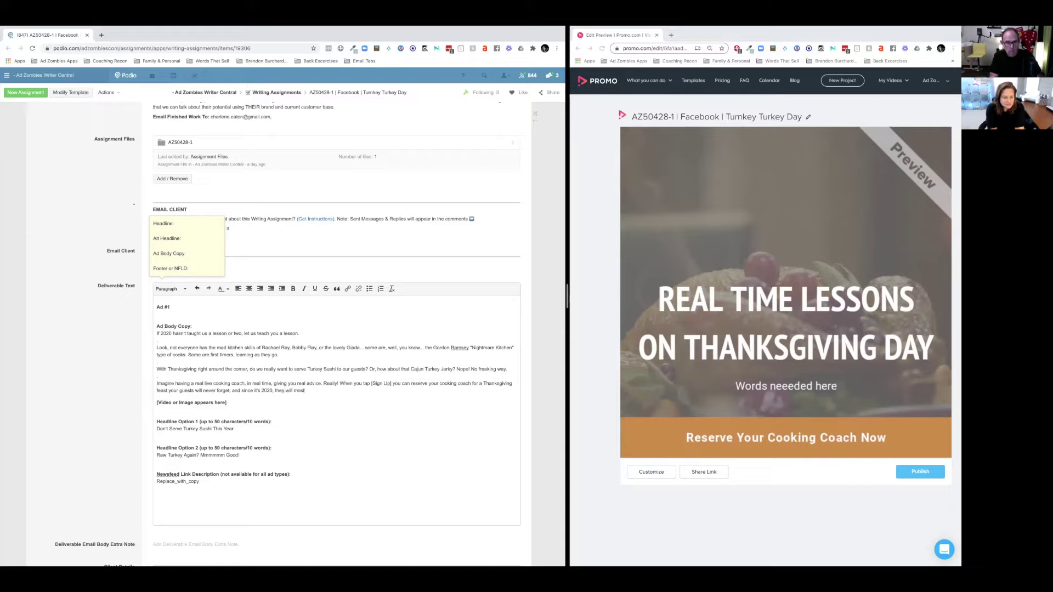
text( likely not be able to laste o)
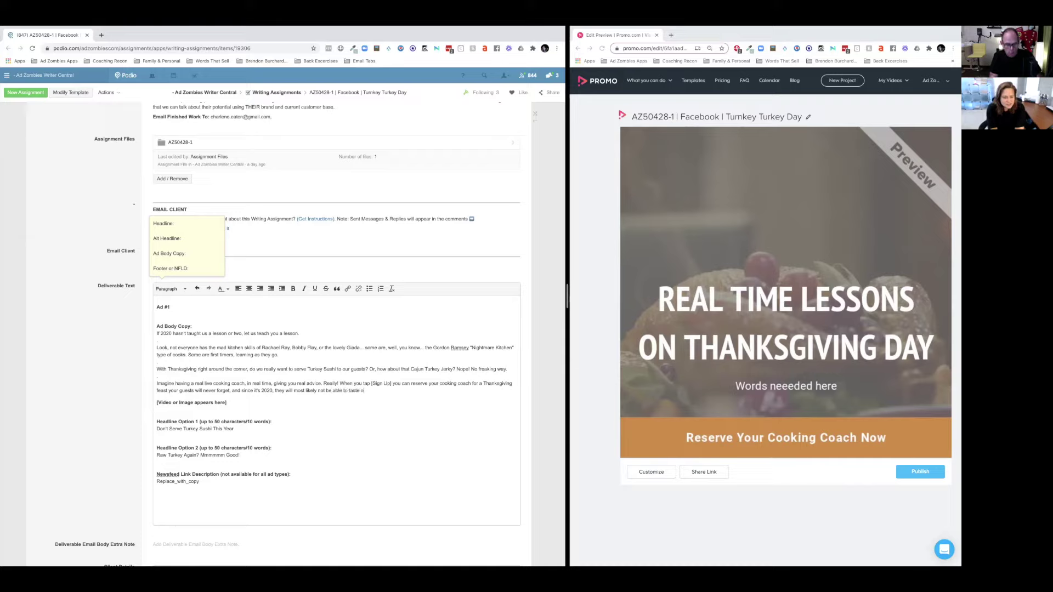
text(ver)
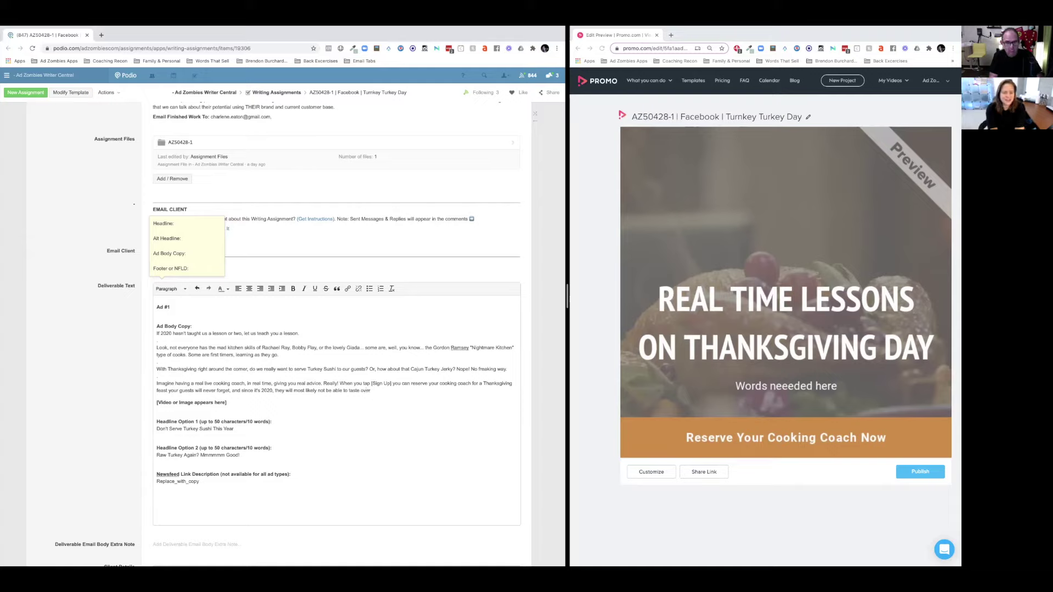
text( zoom)
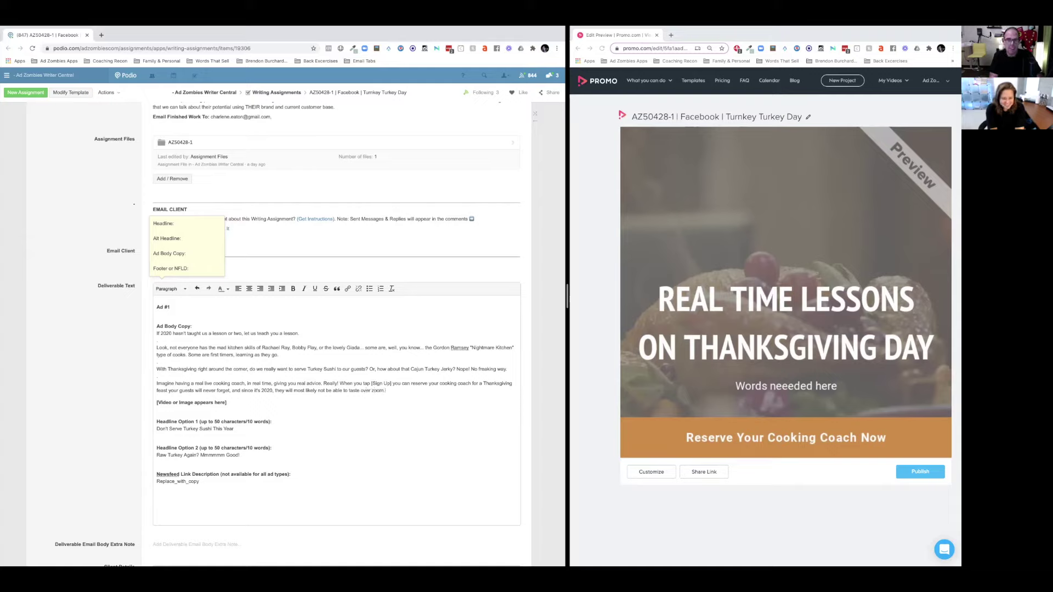
text(. But hey, you'll)
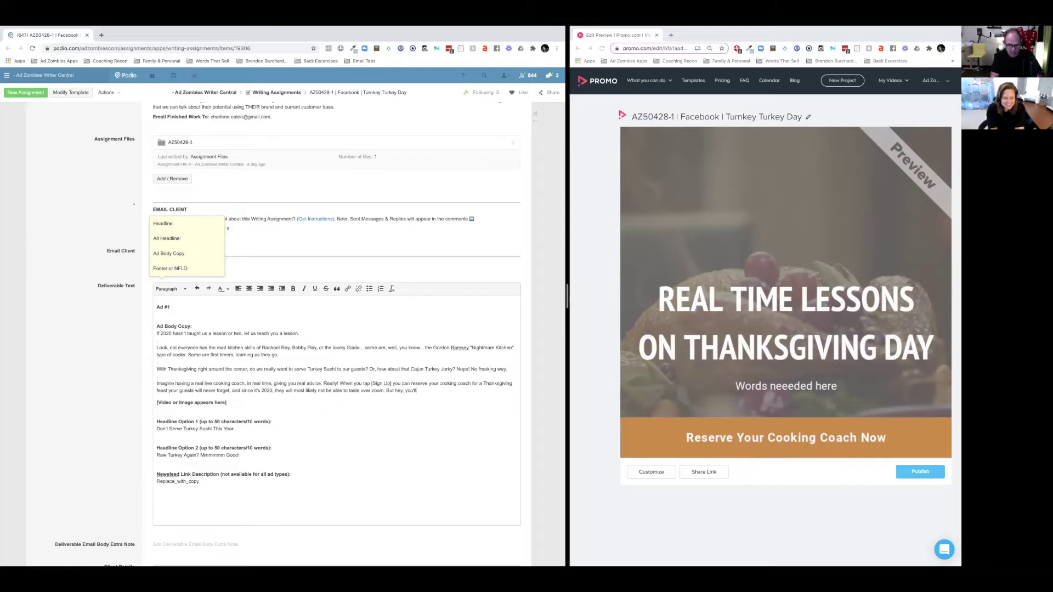
text( enjoy)
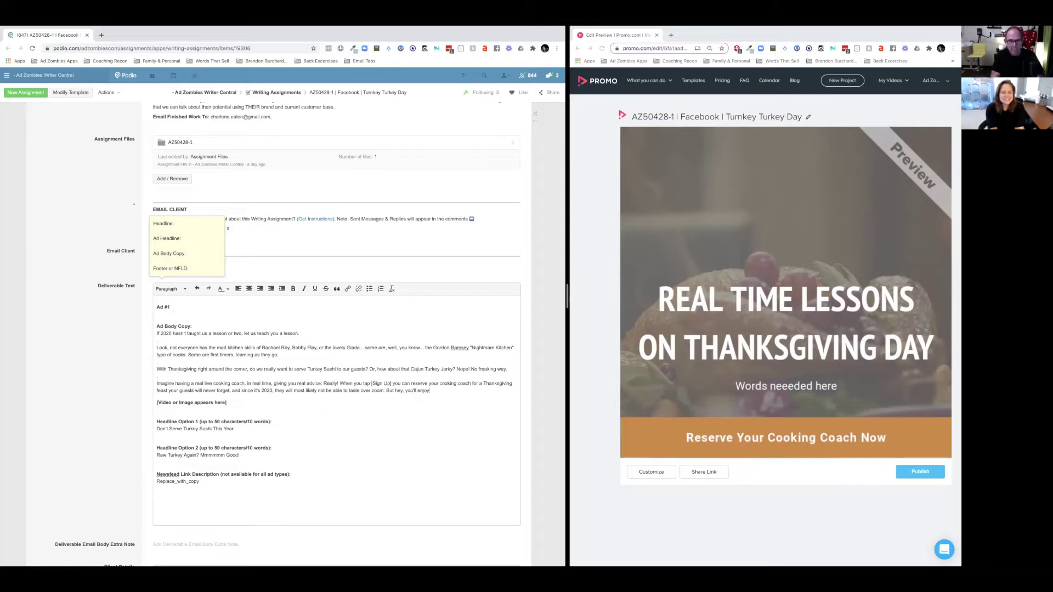
text( it)
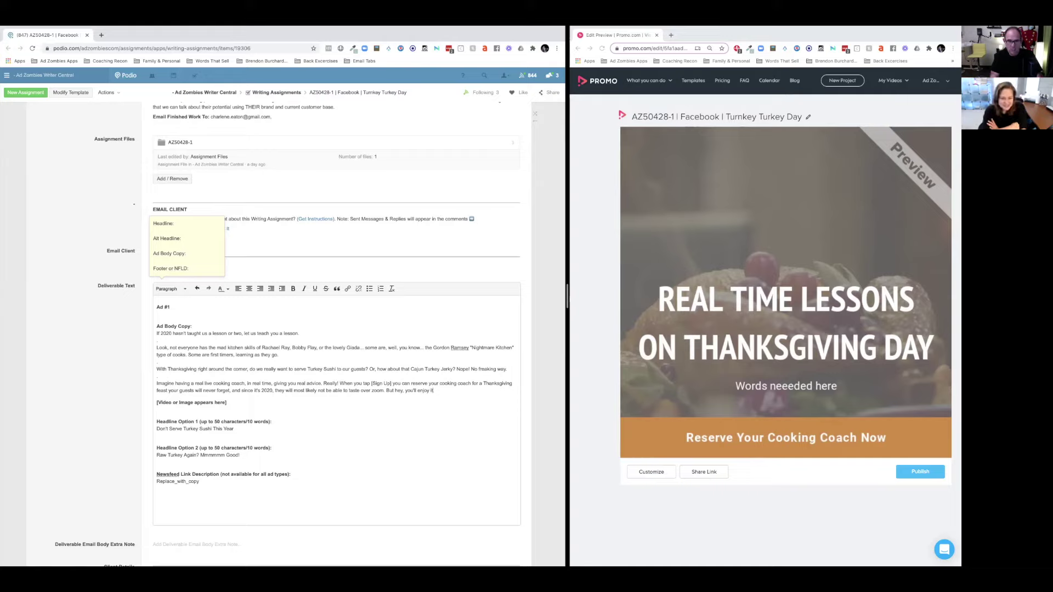
text( and that's all the)
text(t matters.)
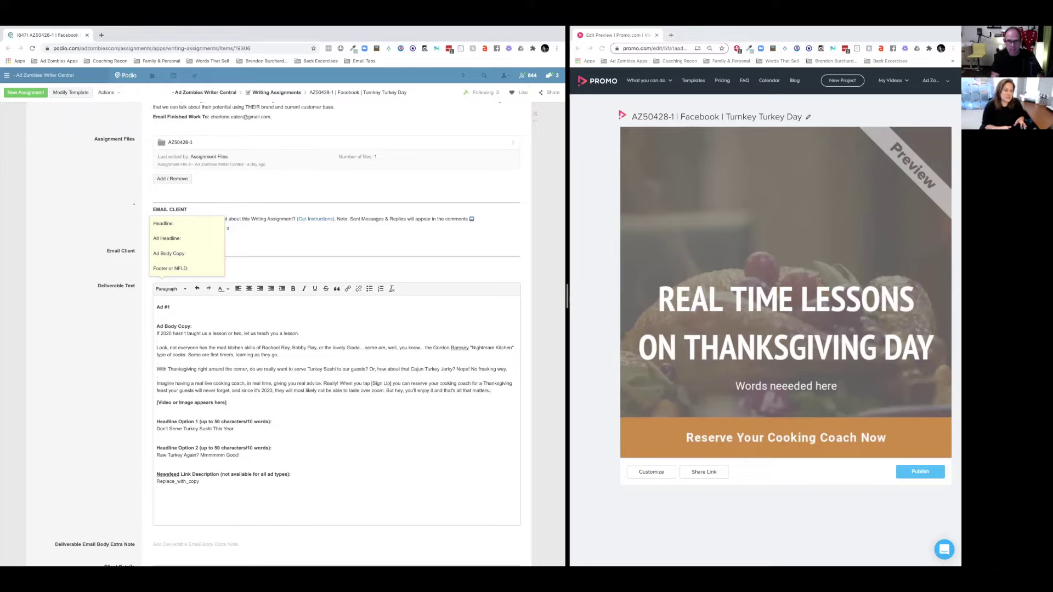
text( Plus)
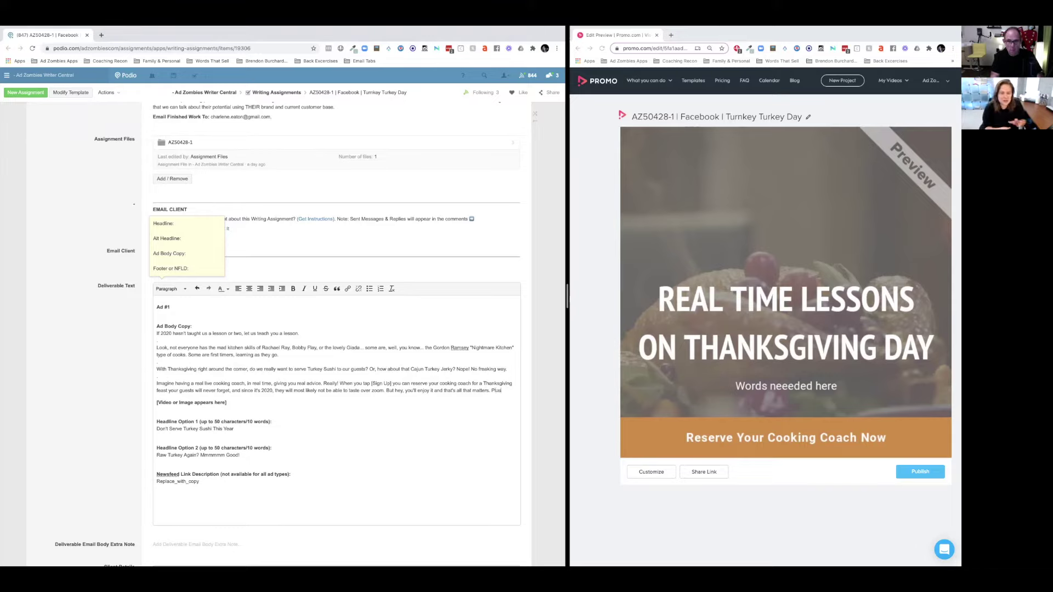
text(, whe)
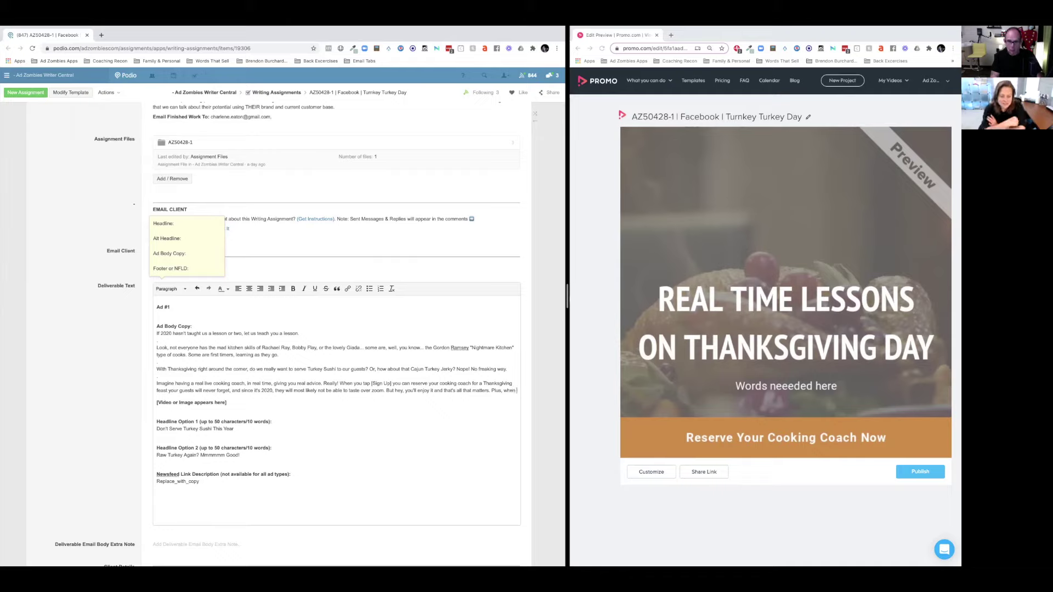
text(n)
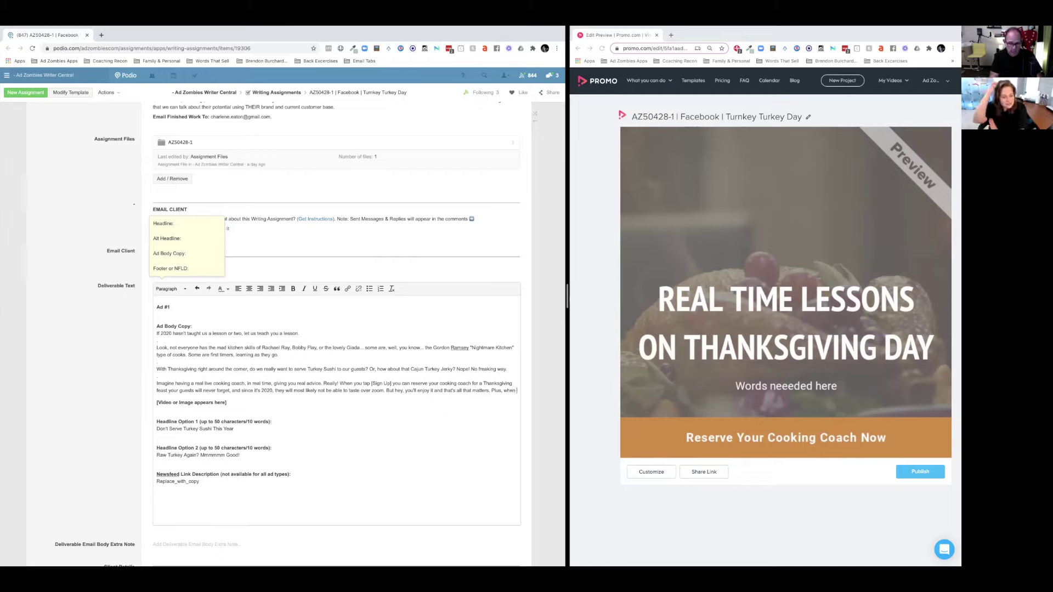
text( all this )
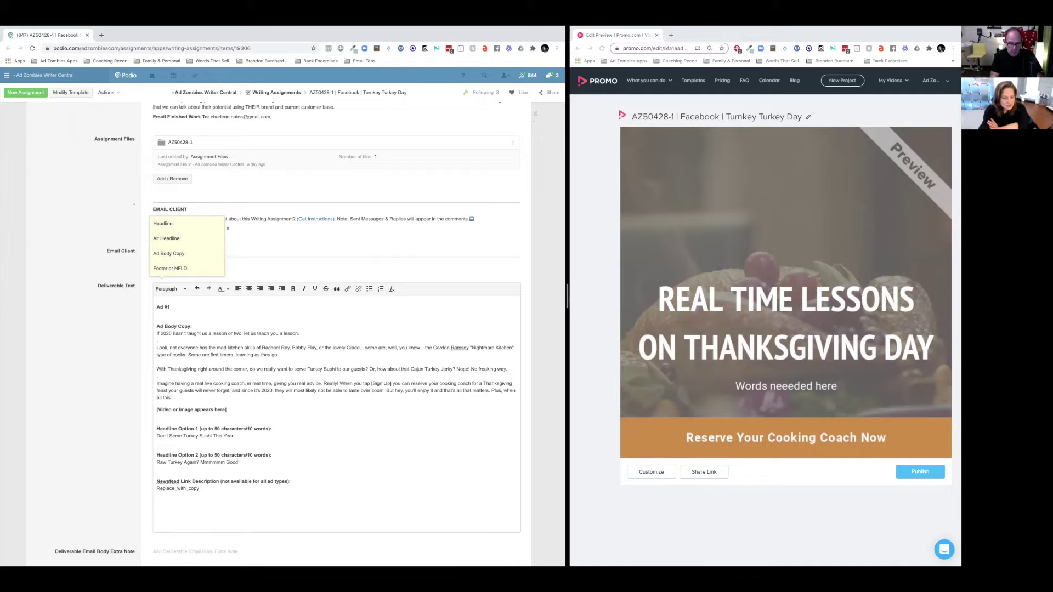
text(coo)
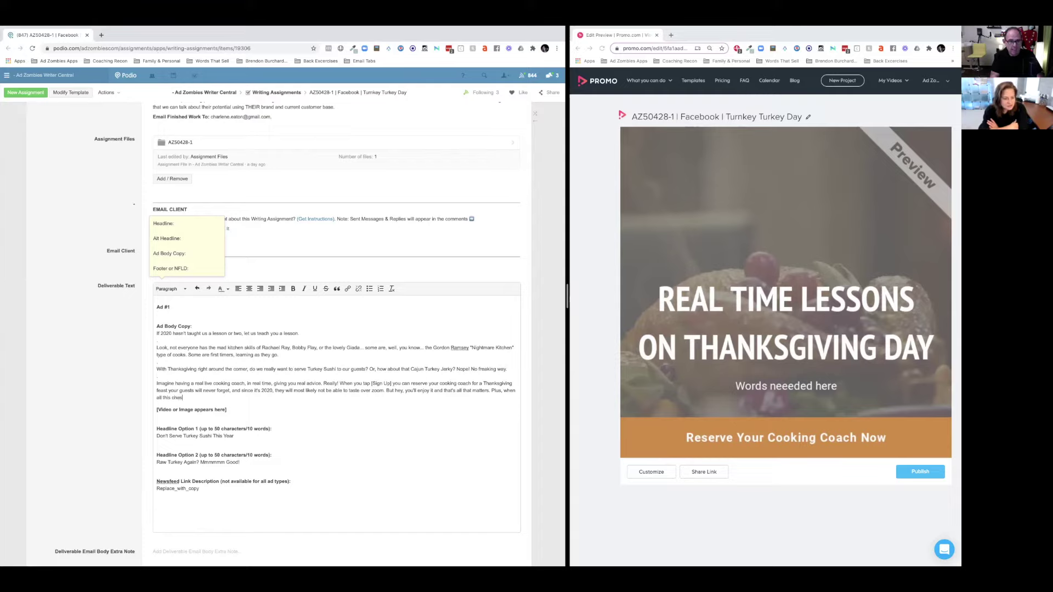
text(rmen)
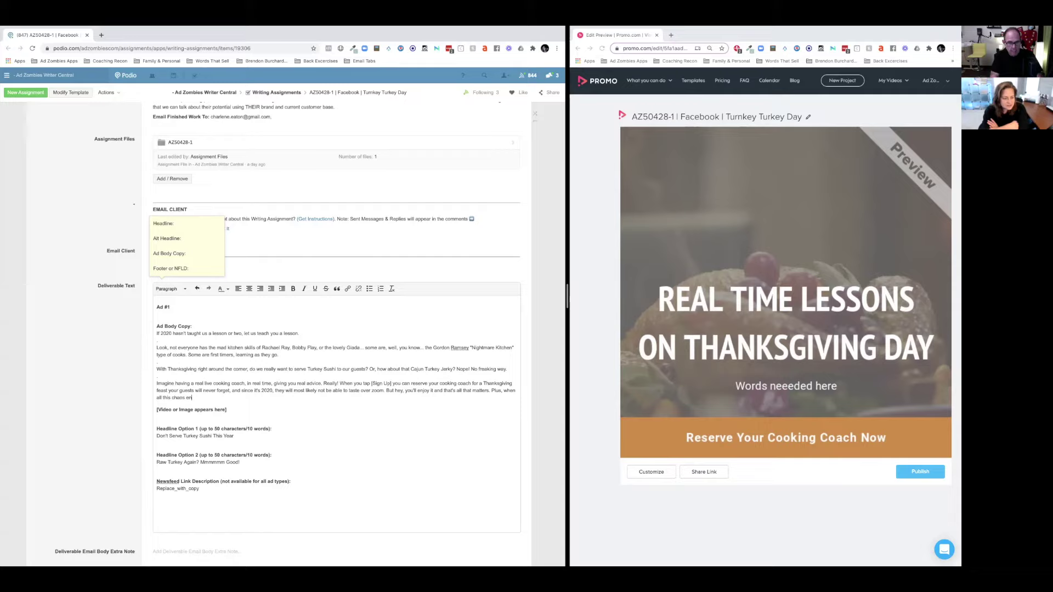
text(ds, you'll have mastered the big bird, no)
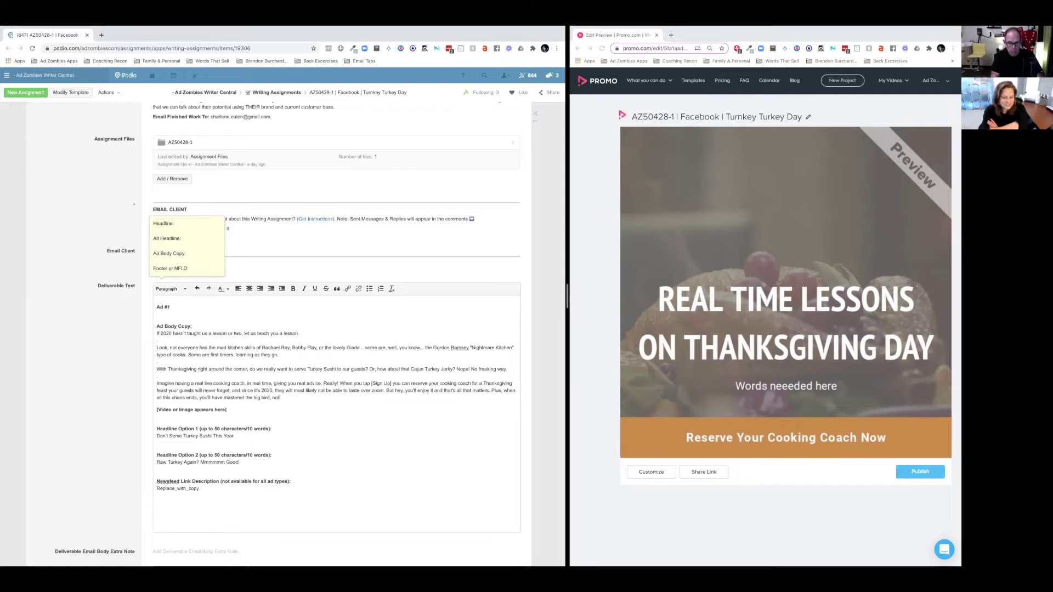
text(, not the yellow one o)
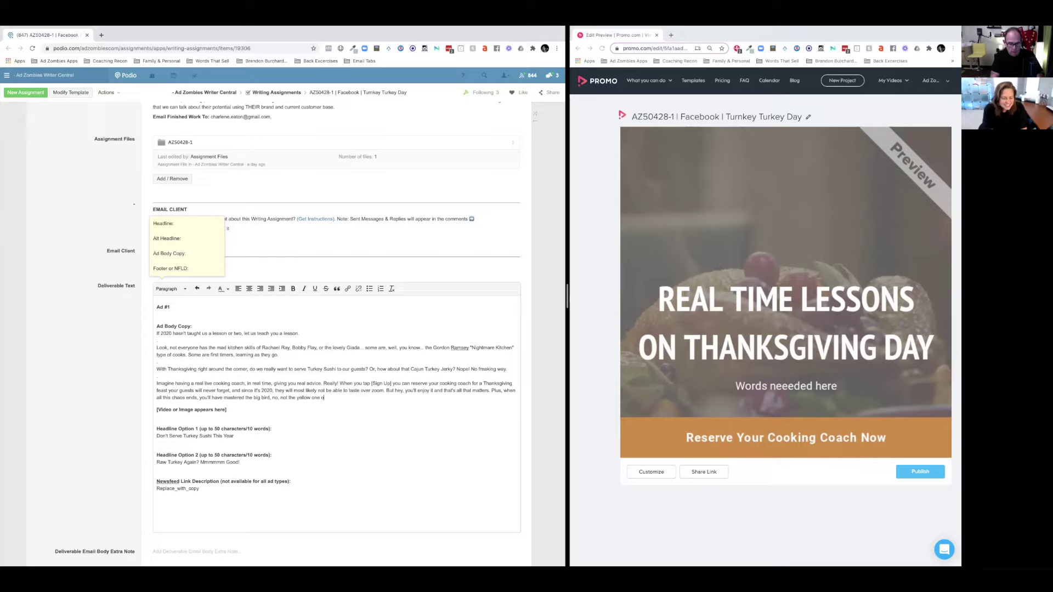
text(n Sesame St)
text(e)
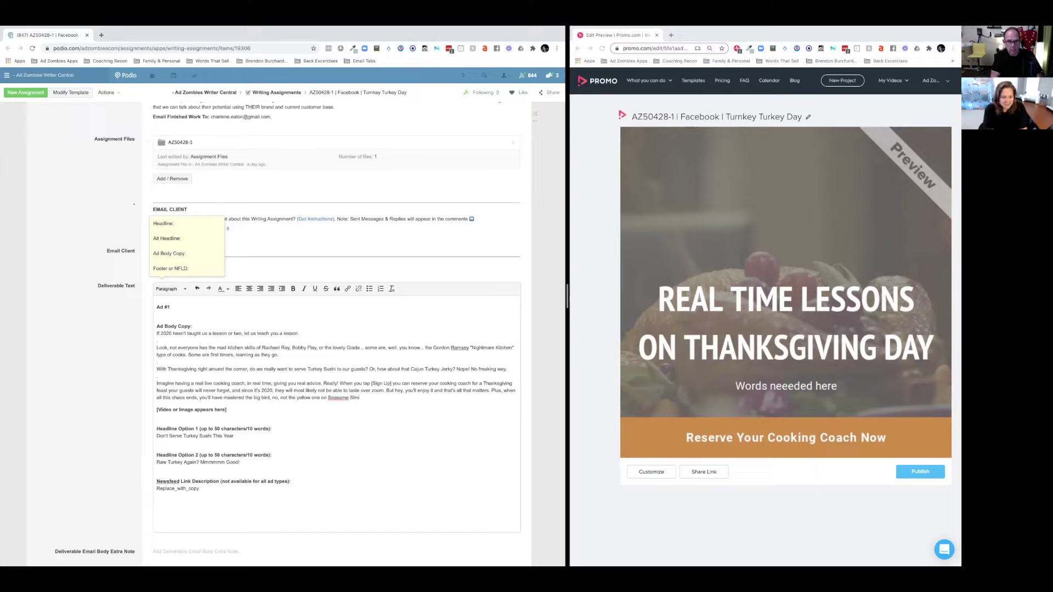
text(et, the one we)
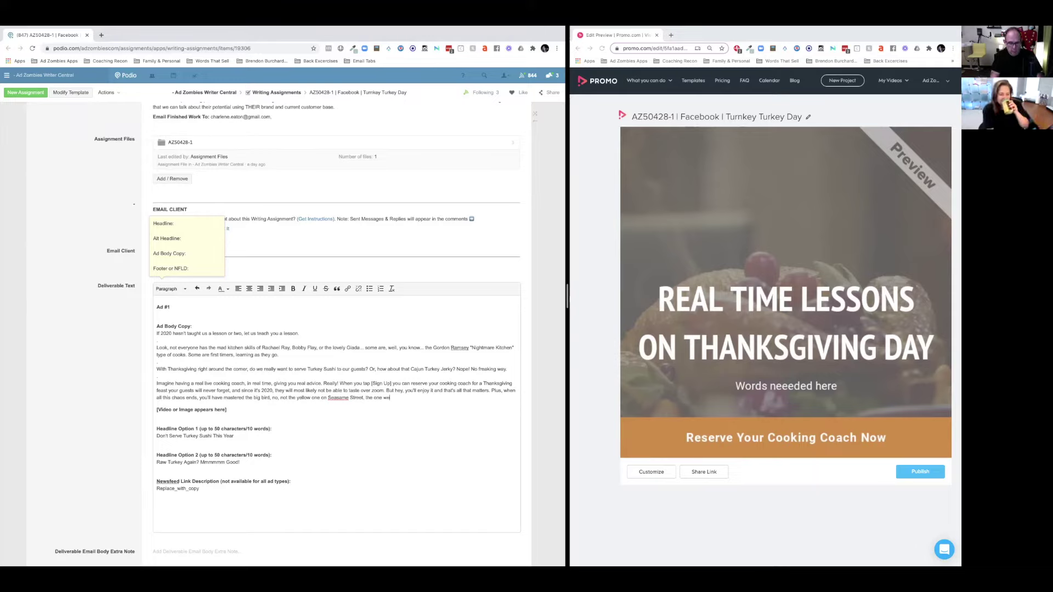
text( wow pur guests)
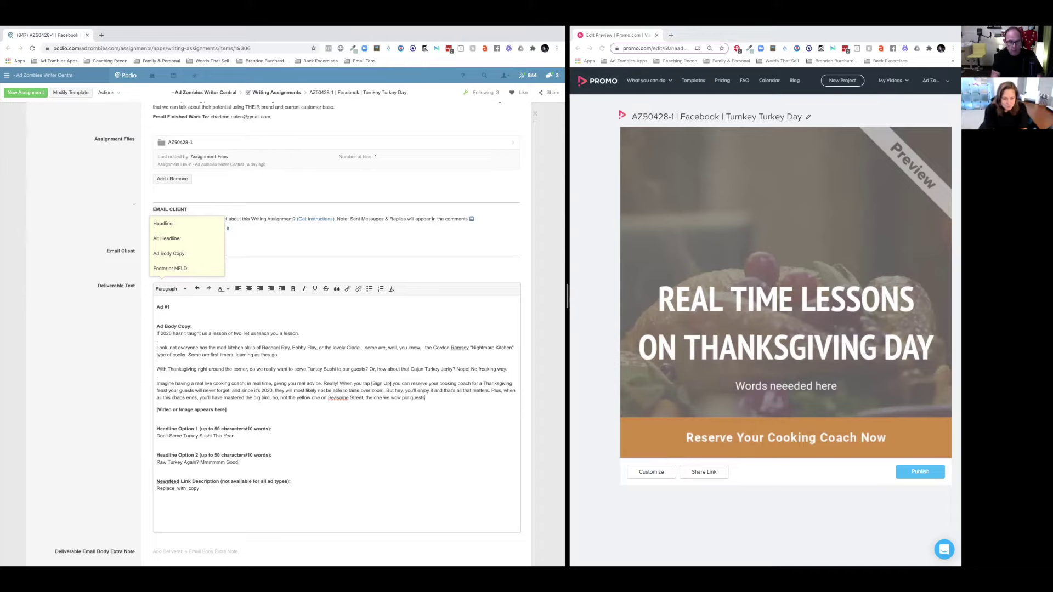
text( with)
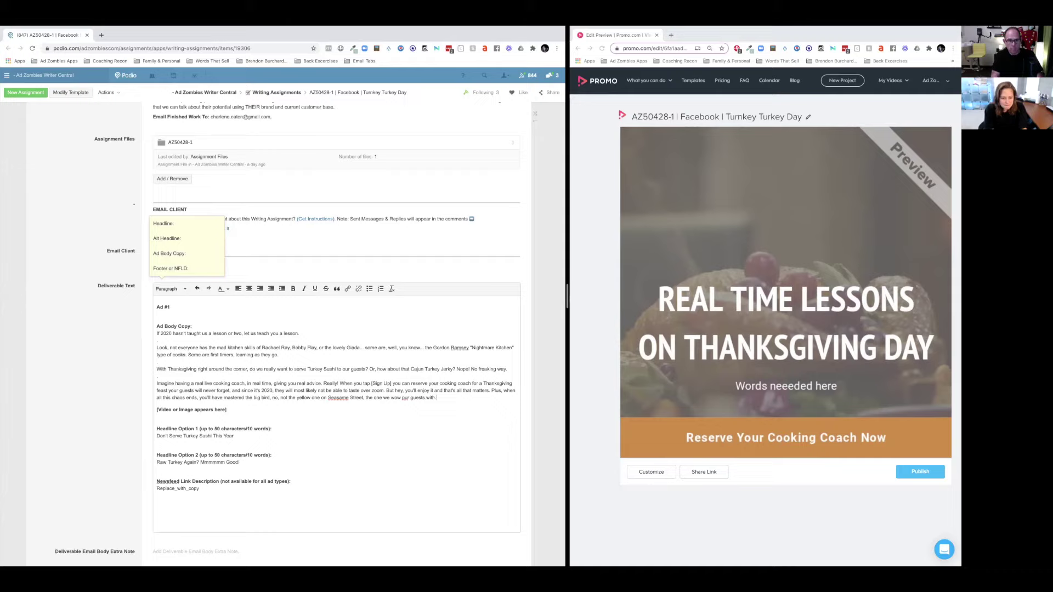
text(.)
- Start a new paragraph below the finished cooking-coach paragraph
key(Return)
key(Return)
- Type 'So tap [Sign Up] now to reserve your cooking coach. Otherwise, we might have to sick Gordon on you.'
text(So )
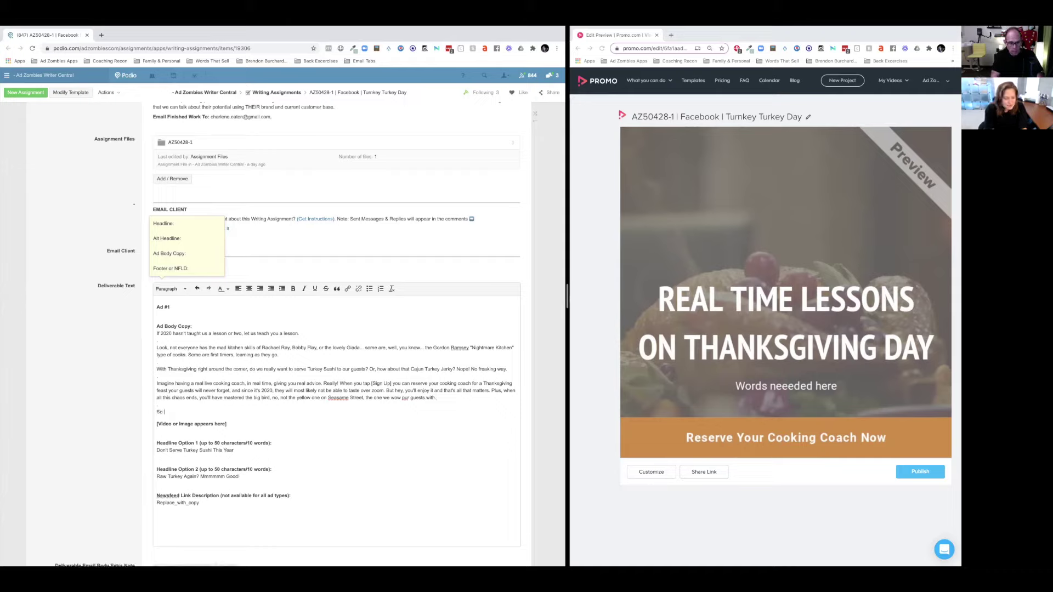
text(tap [Sign Up] now to r)
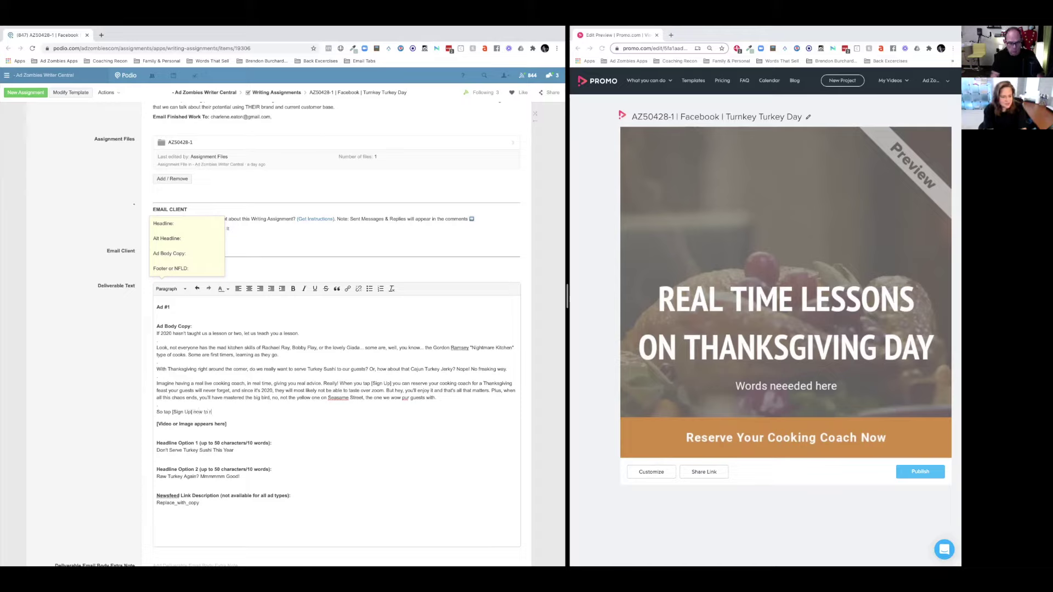
text(eserve your)
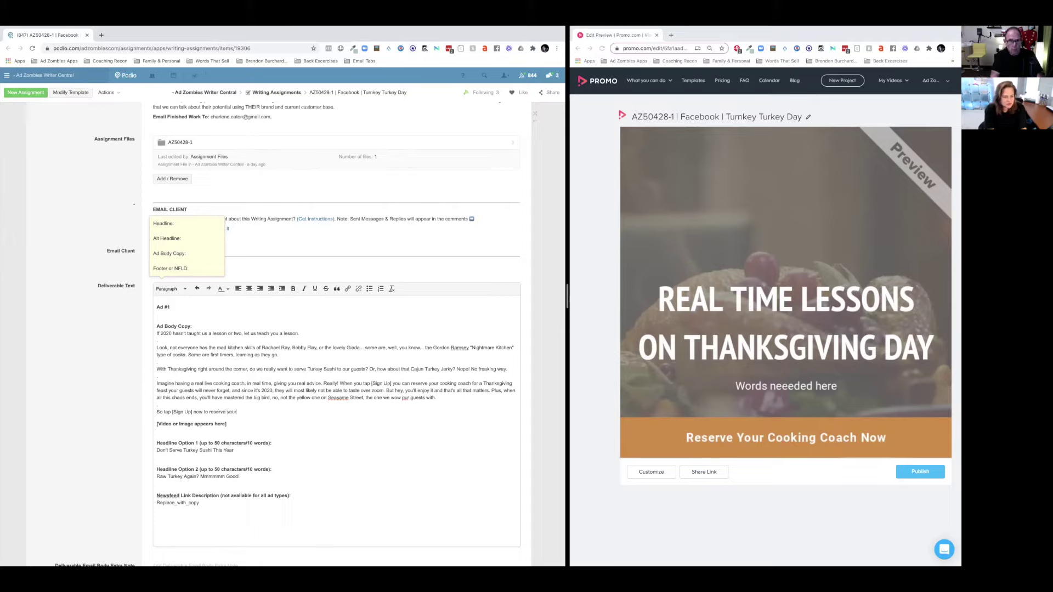
text( cooking coach. Otherw)
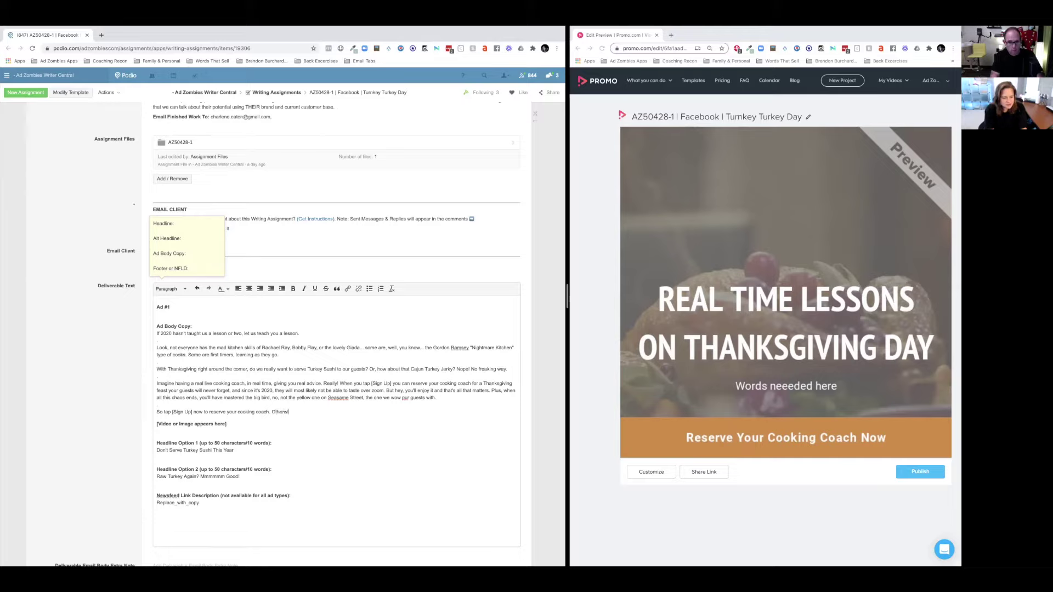
text(ise, we might have to sick Gordon on you.)
- Fix 'Seasame' to 'Sesame' and 'pur' to 'our' with spell-check, then close the editor
right_click(335, 398)
click(337, 402)
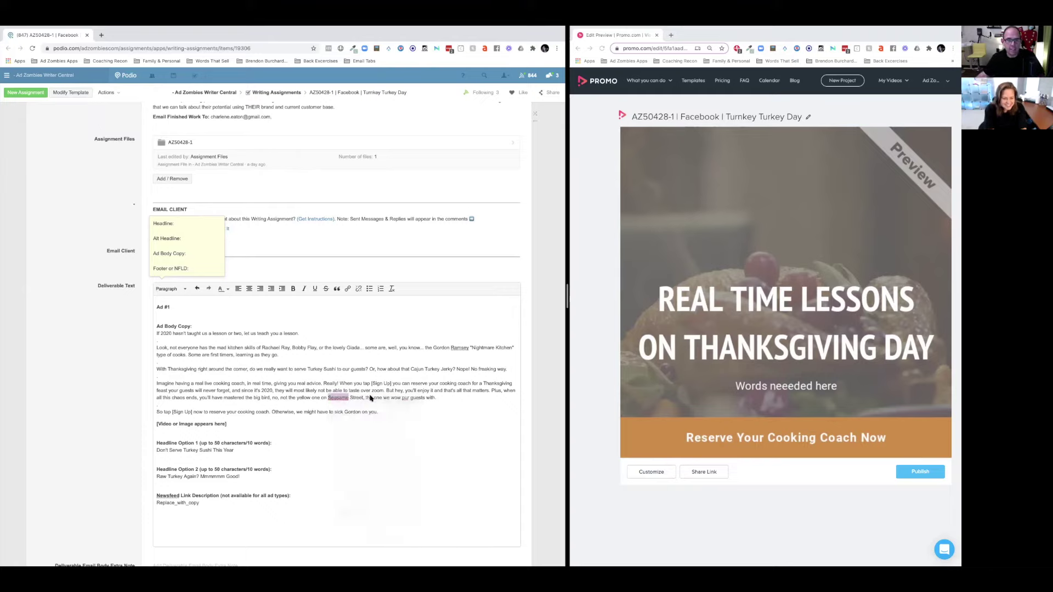
right_click(405, 399)
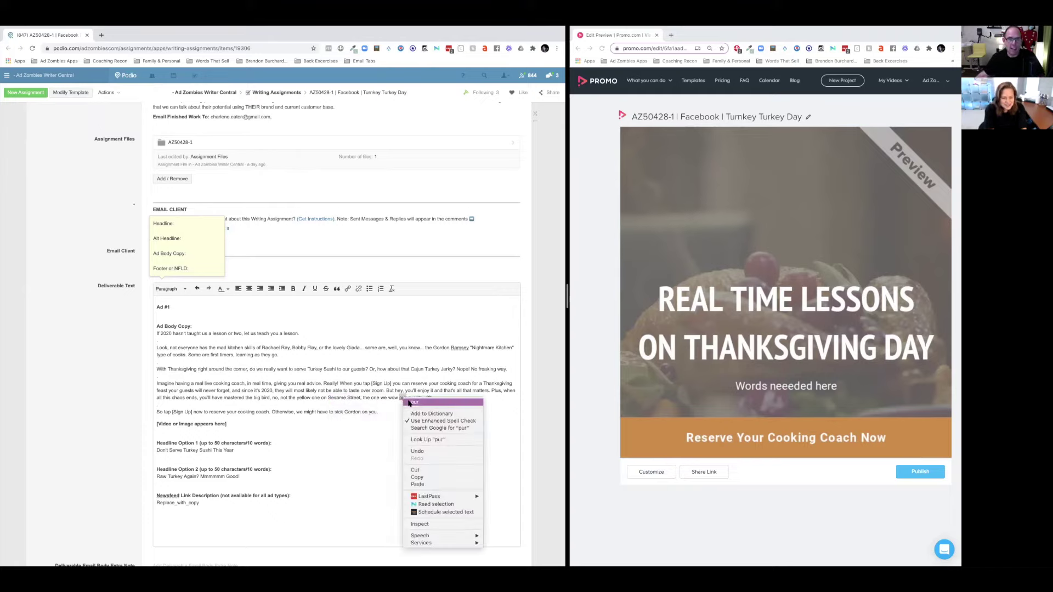
click(415, 403)
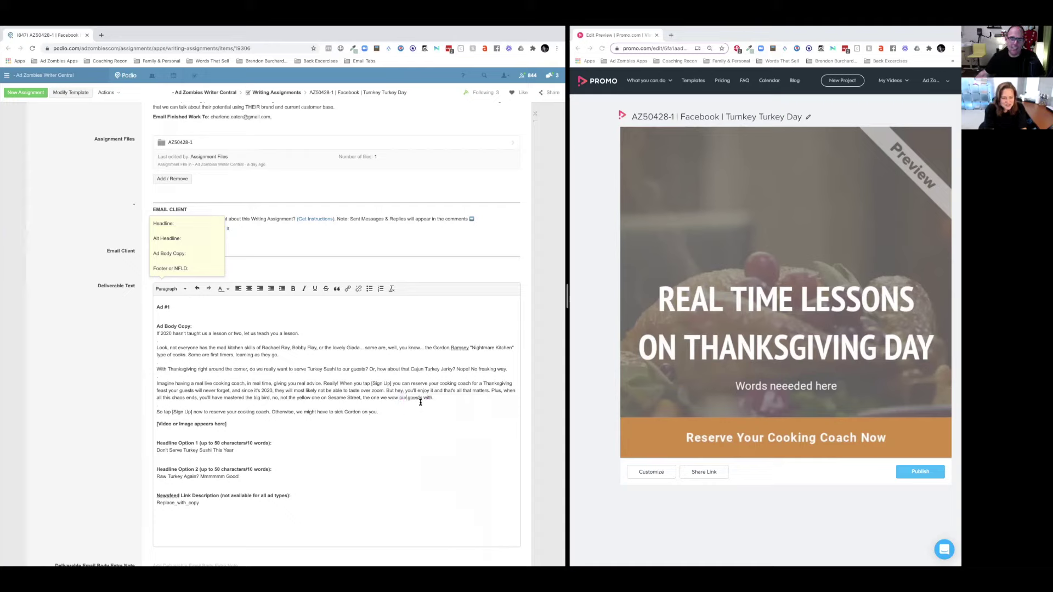
click(111, 380)
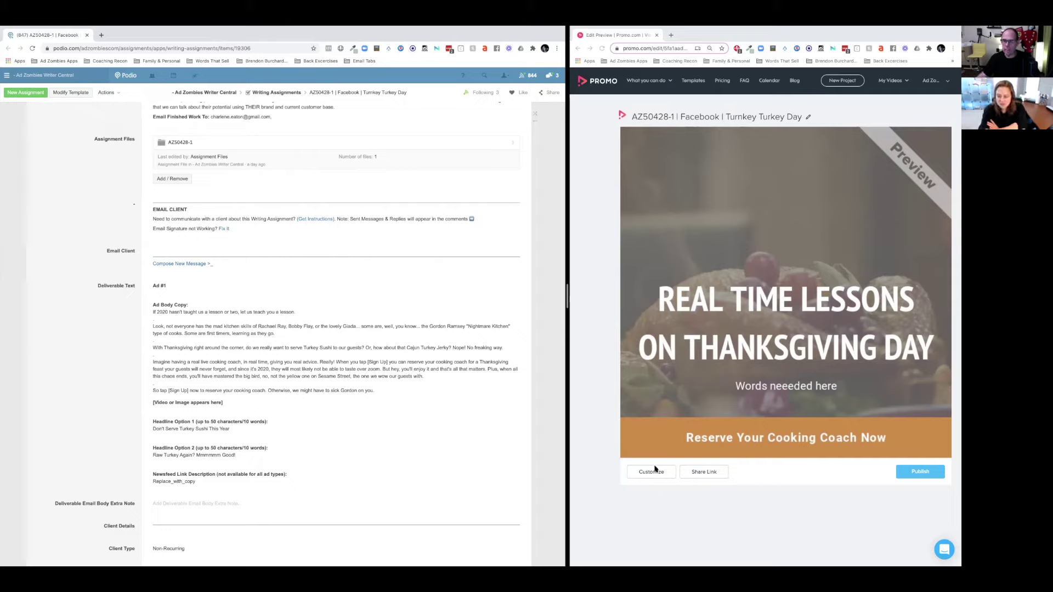
- Replay the Turnkey Turkey Day ad preview from the start, opening on 'RAW TURKEY / OR JERKY'
mouse_move(745, 385)
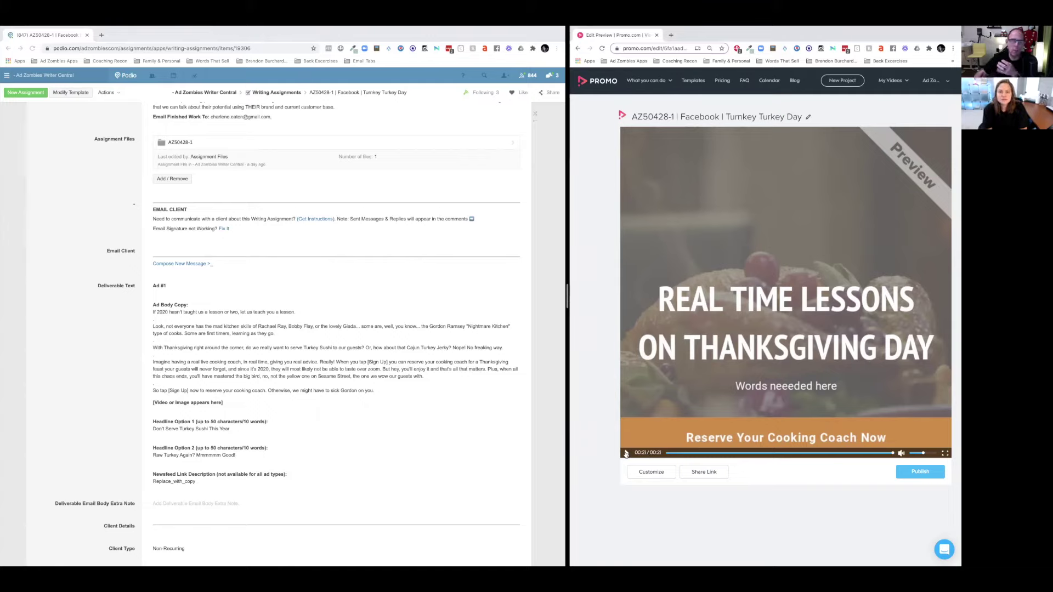
click(627, 453)
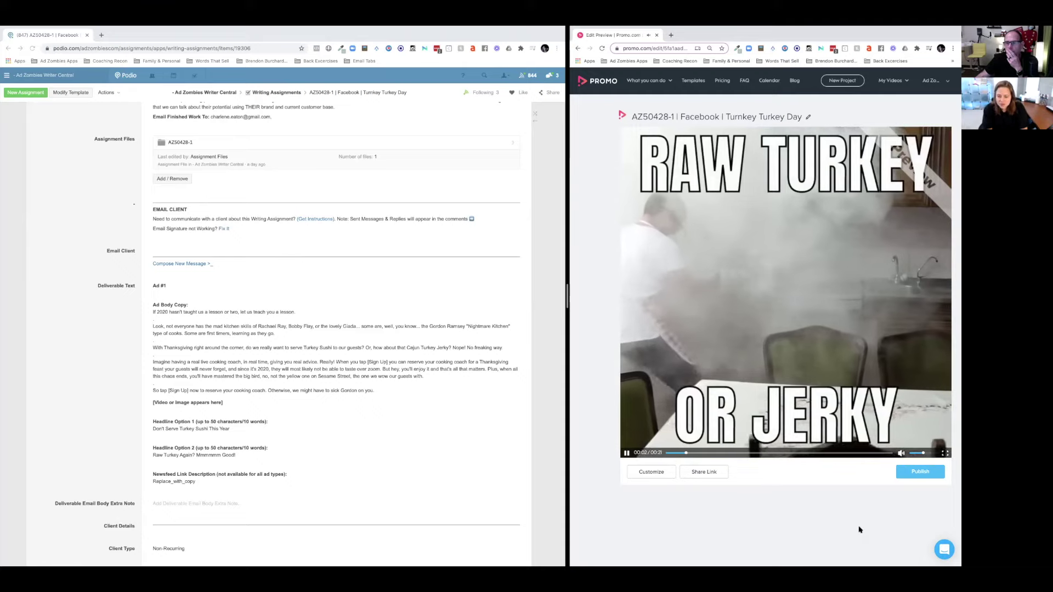
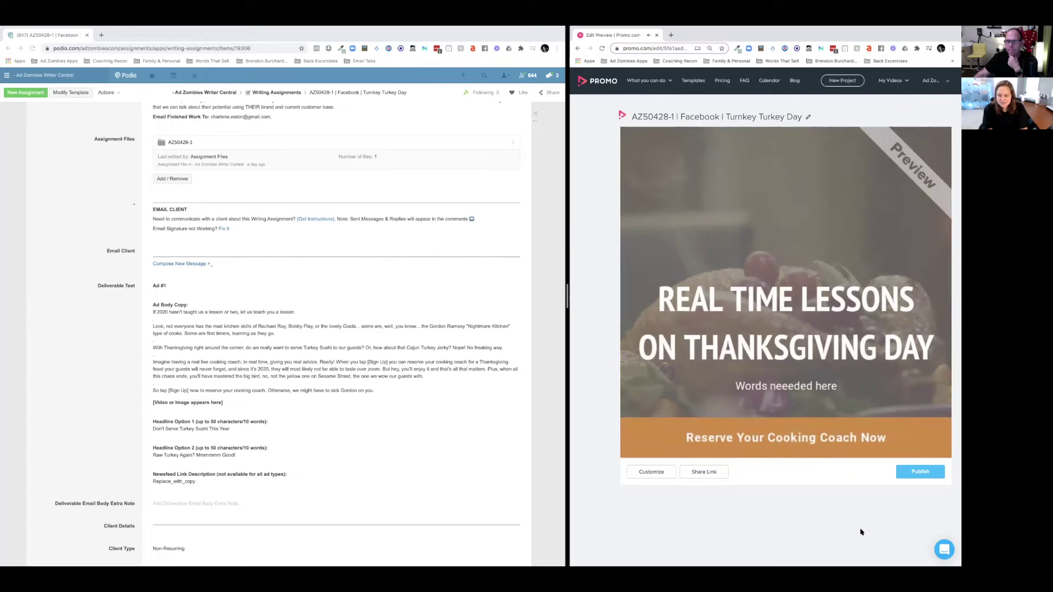
- Change the third caption line to RESERVE YOUR COOKING COACH NOW!
click(658, 473)
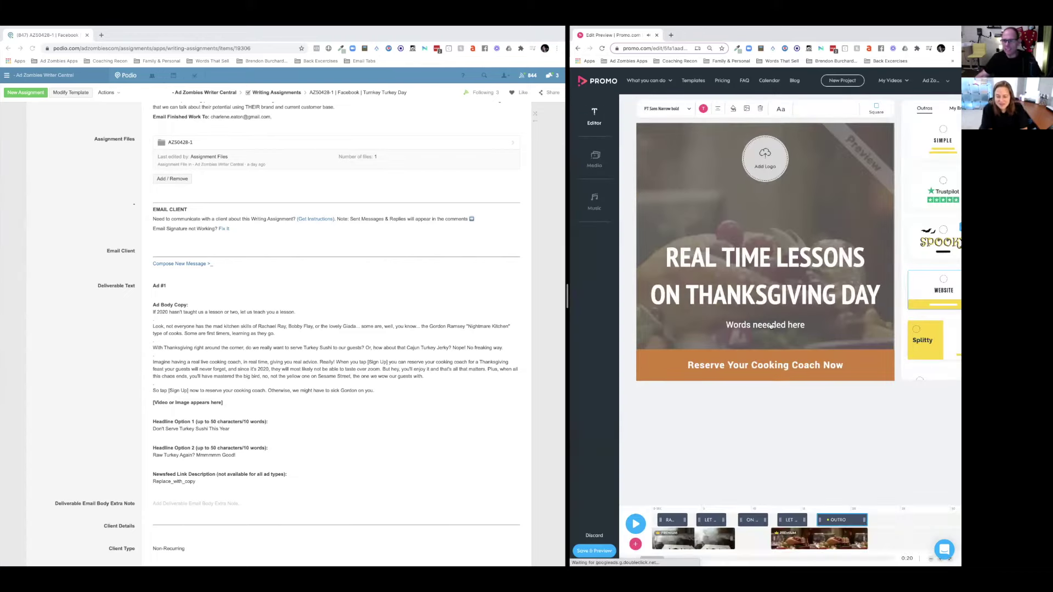
click(770, 294)
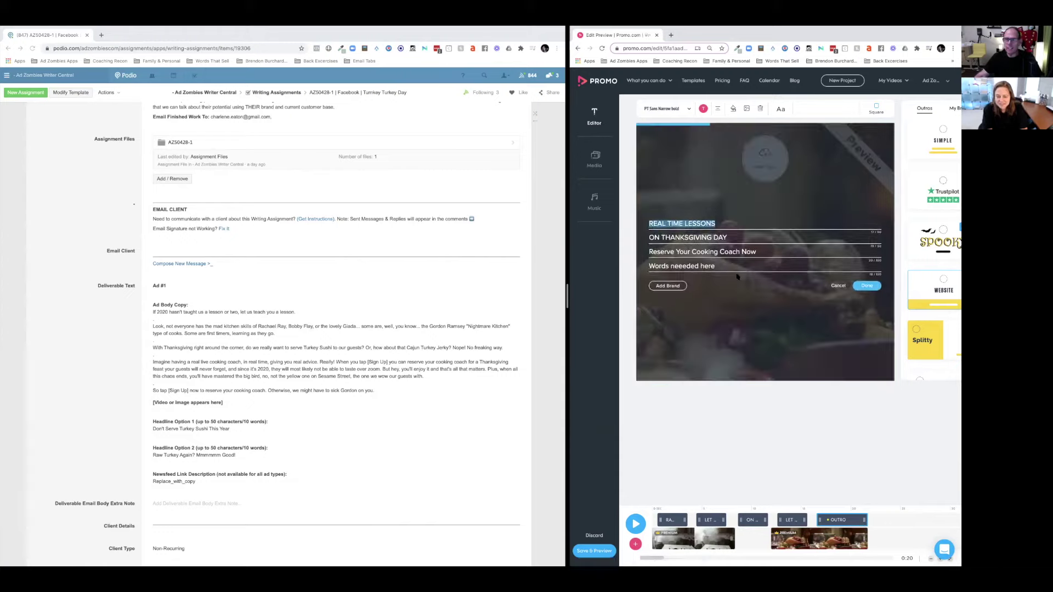
click(720, 262)
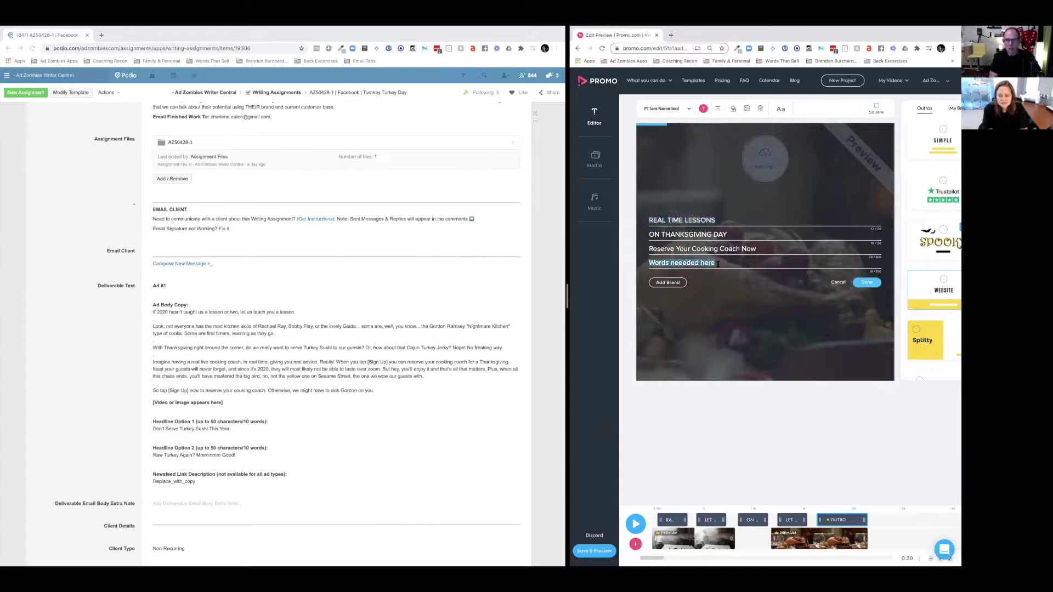
click(758, 247)
text(RE)
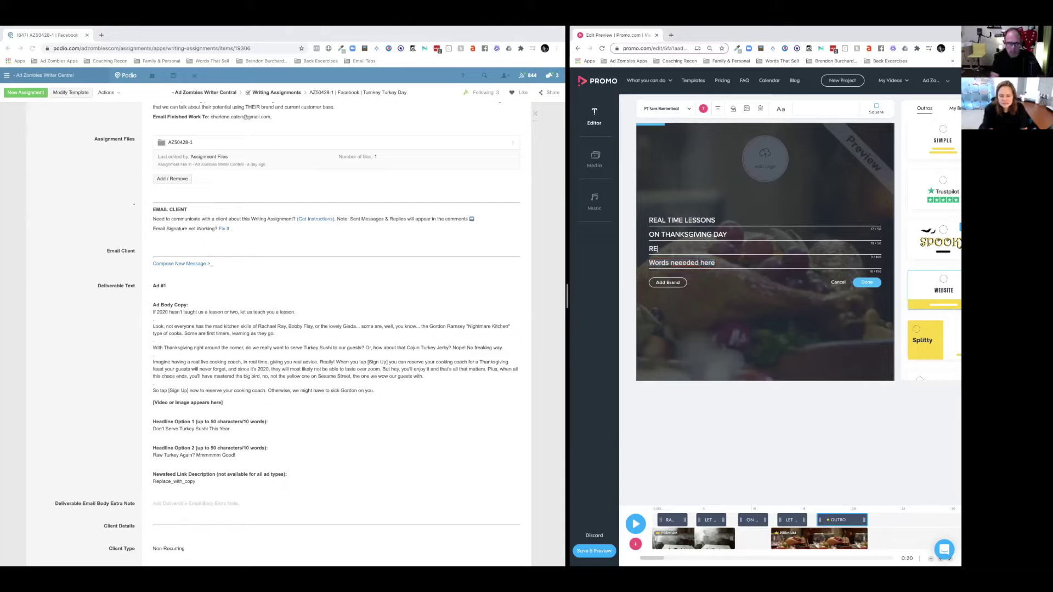
text(SERVE YOUR COOKING COACH NOW!)
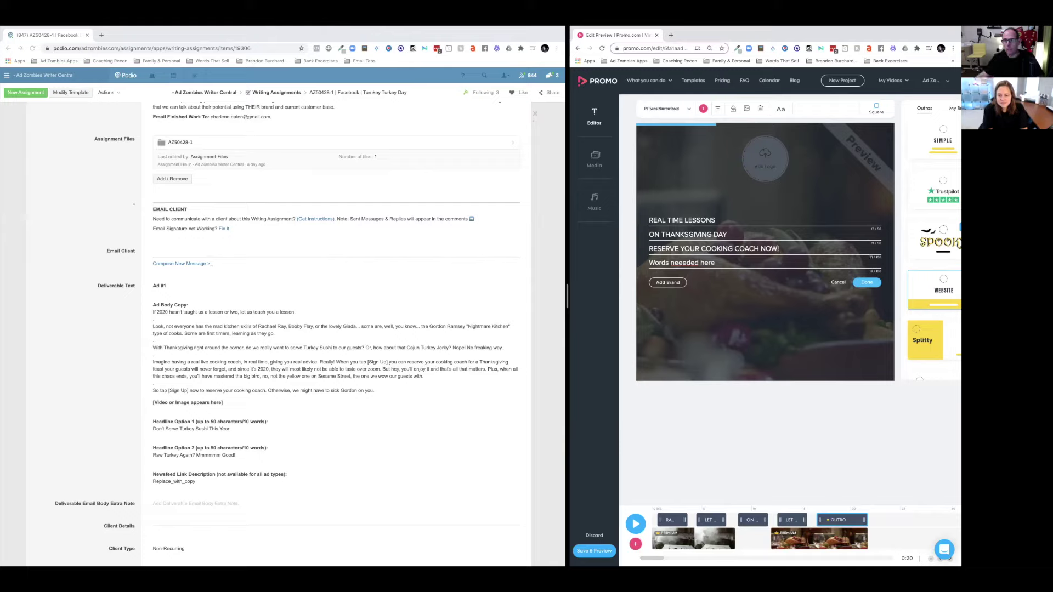
- Replace the 'Words neeeded here' placeholder with LET'S SAVE WHAT'S LEFT OF 2020 TOGETHER and save for preview
triple_click(720, 262)
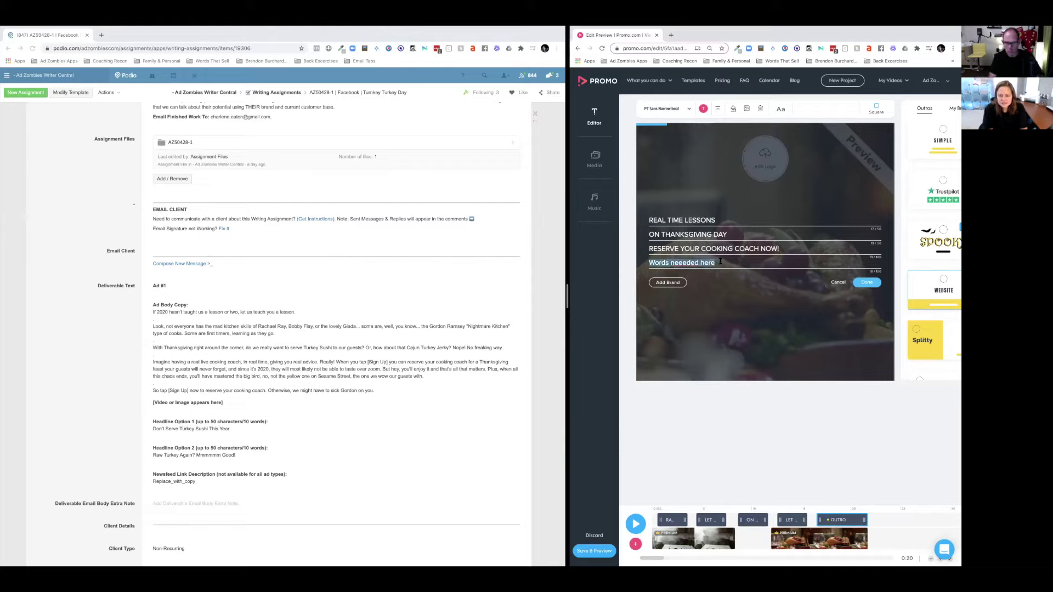
key(BackSpace)
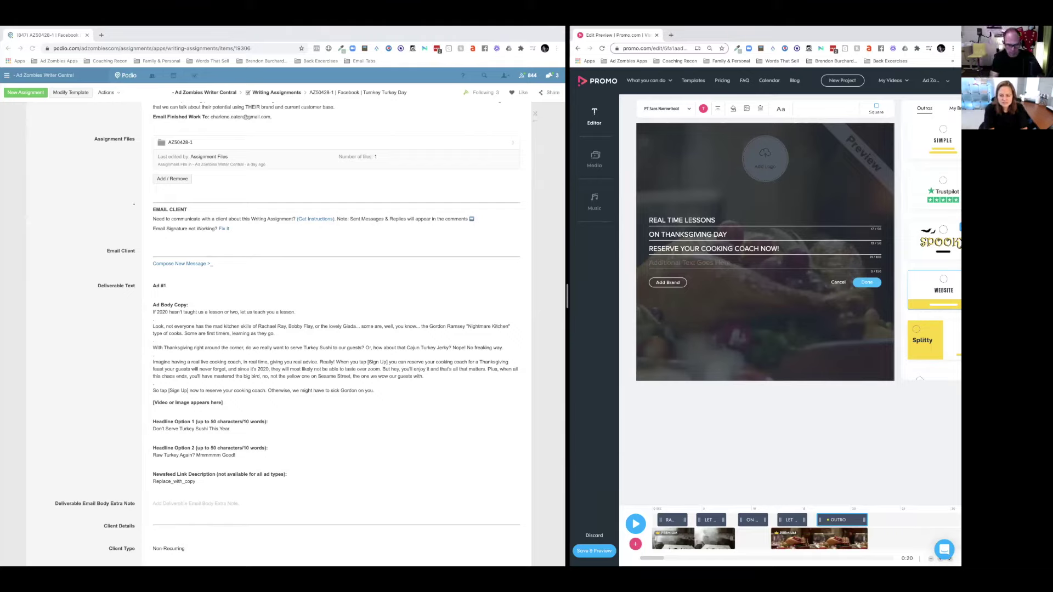
text(Le)
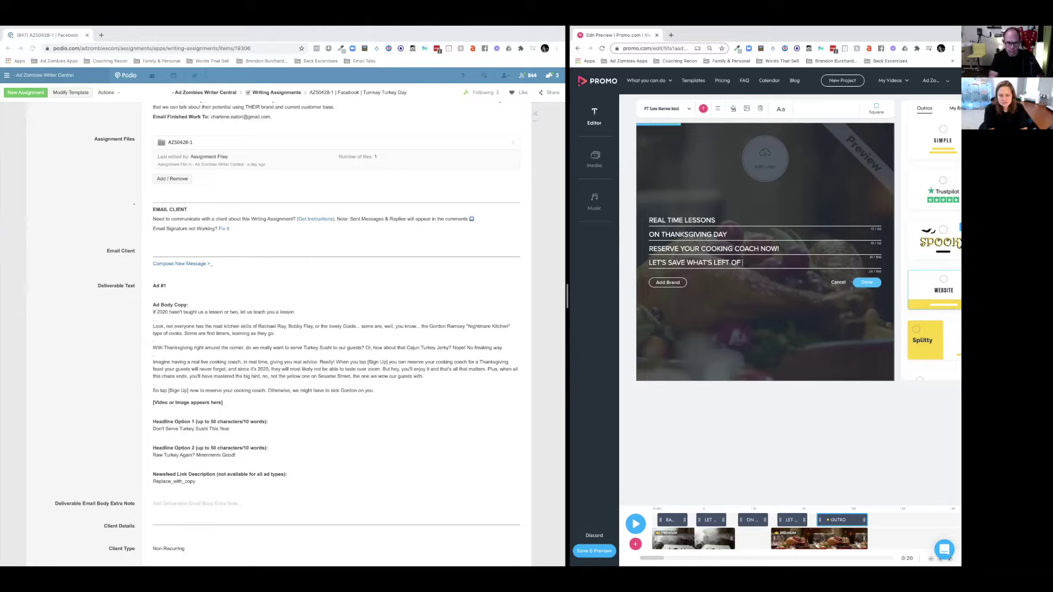
text(OGETHER)
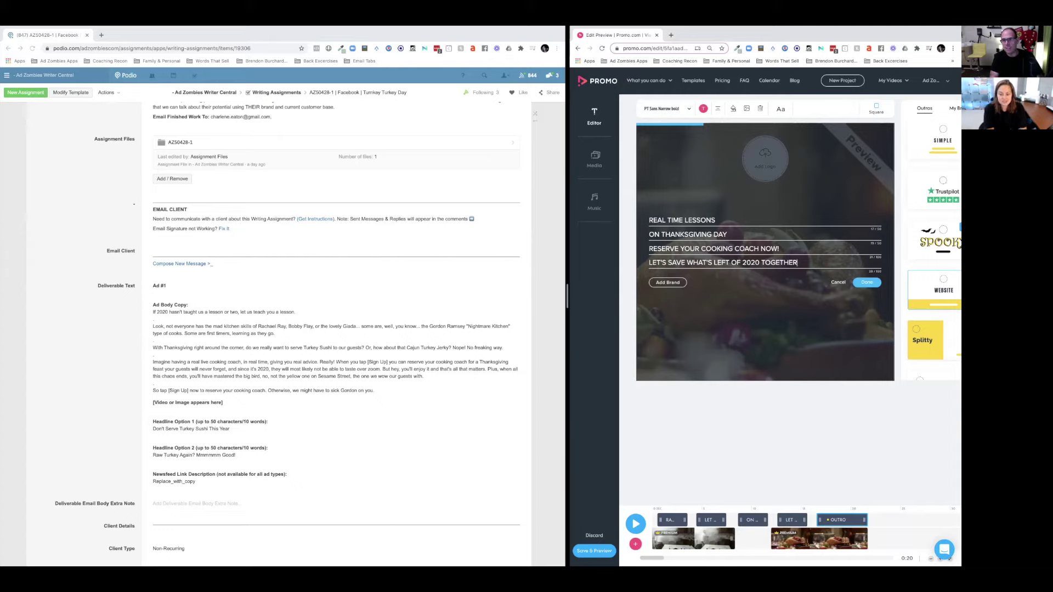
click(877, 282)
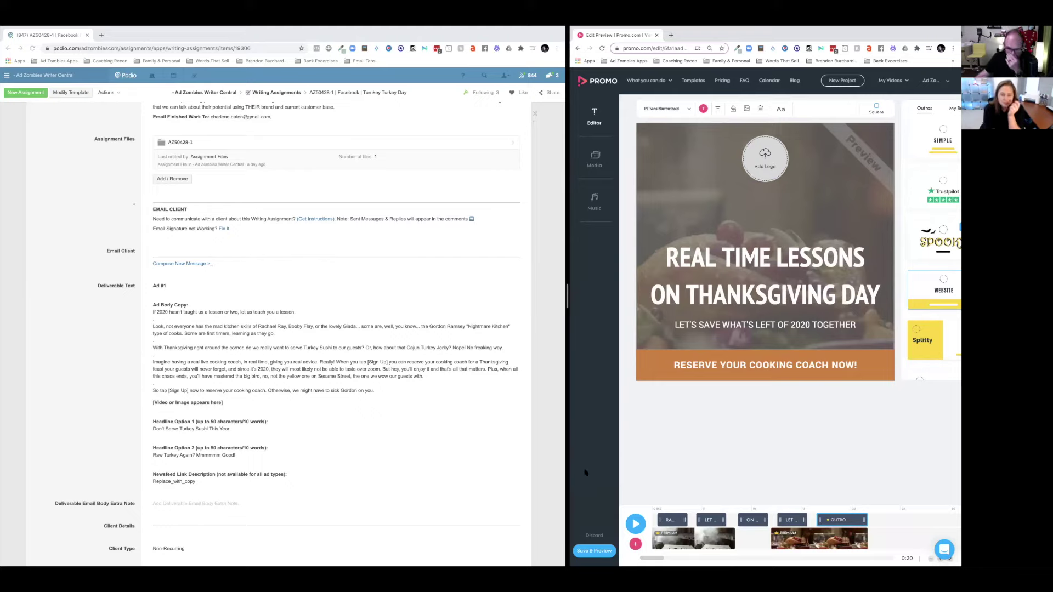
click(588, 550)
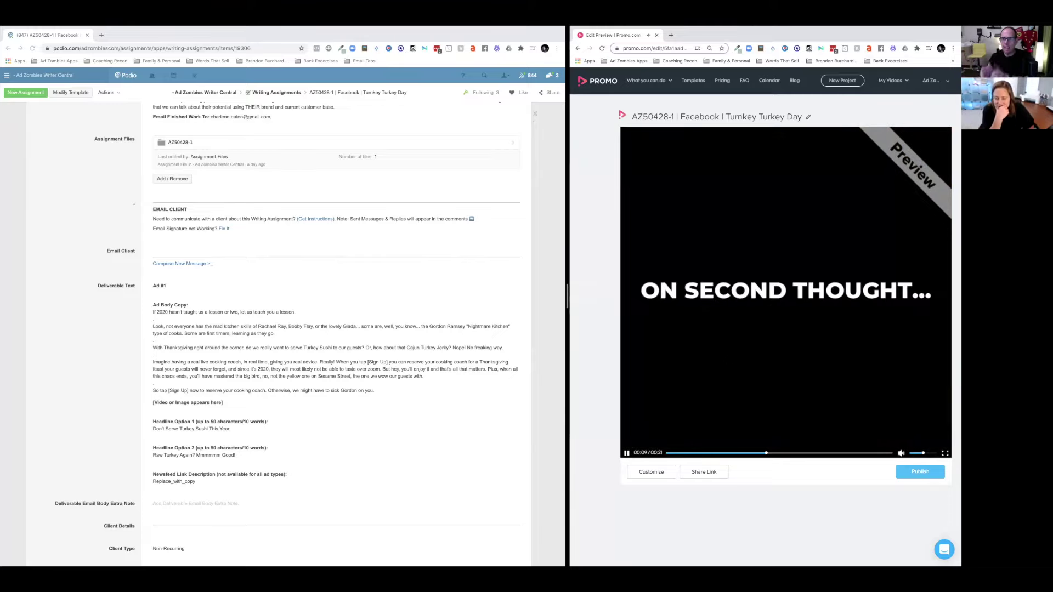
- Return to the editor and open the third scene, ON SECOND THOUGHT..., from the timeline
click(650, 473)
click(755, 519)
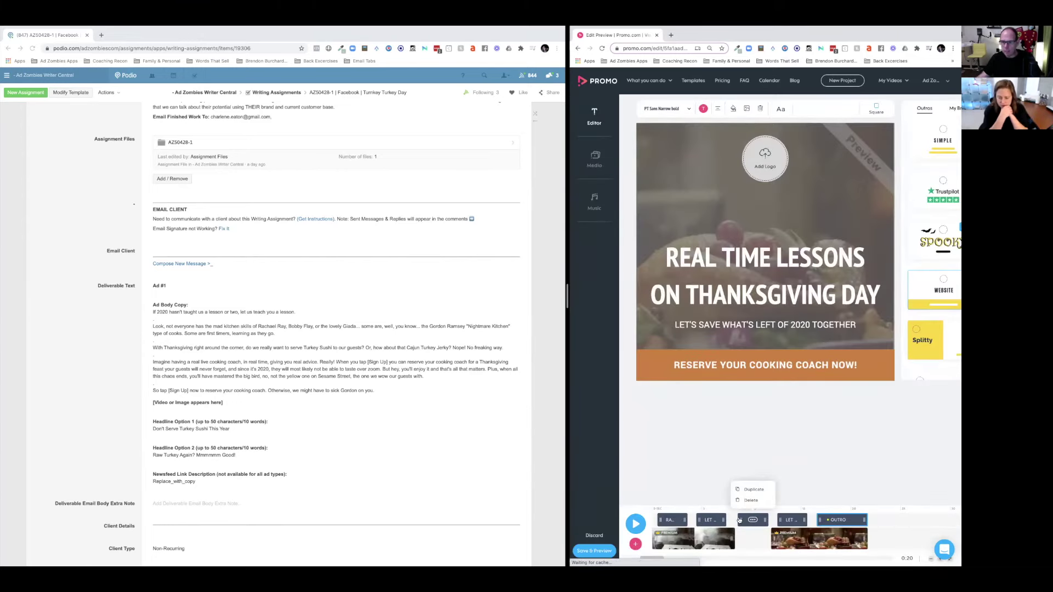
click(739, 520)
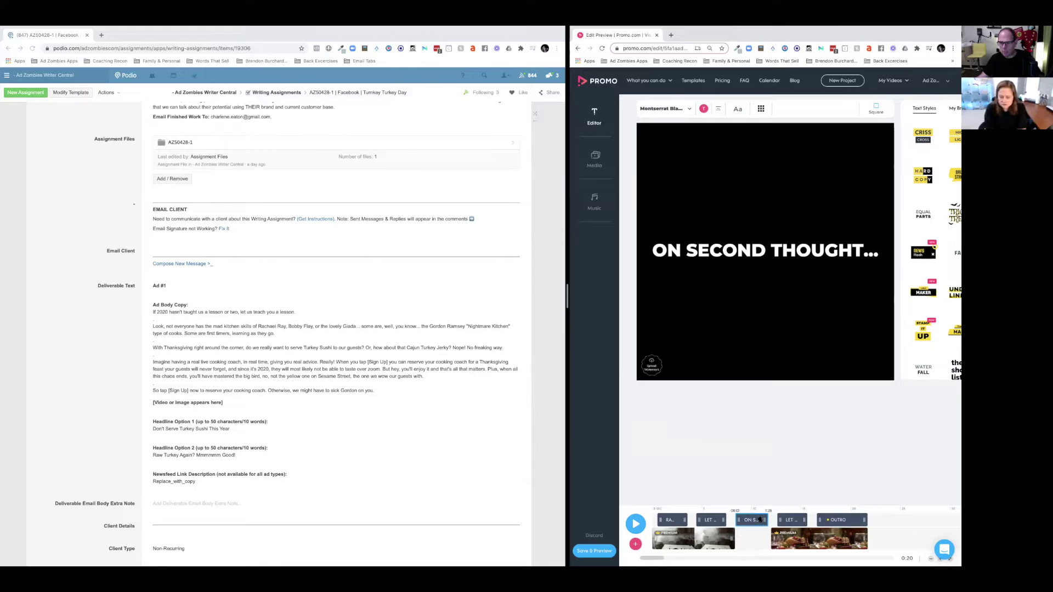
- Give the ON SECOND THOUGHT... caption the Waterfall text style
click(775, 257)
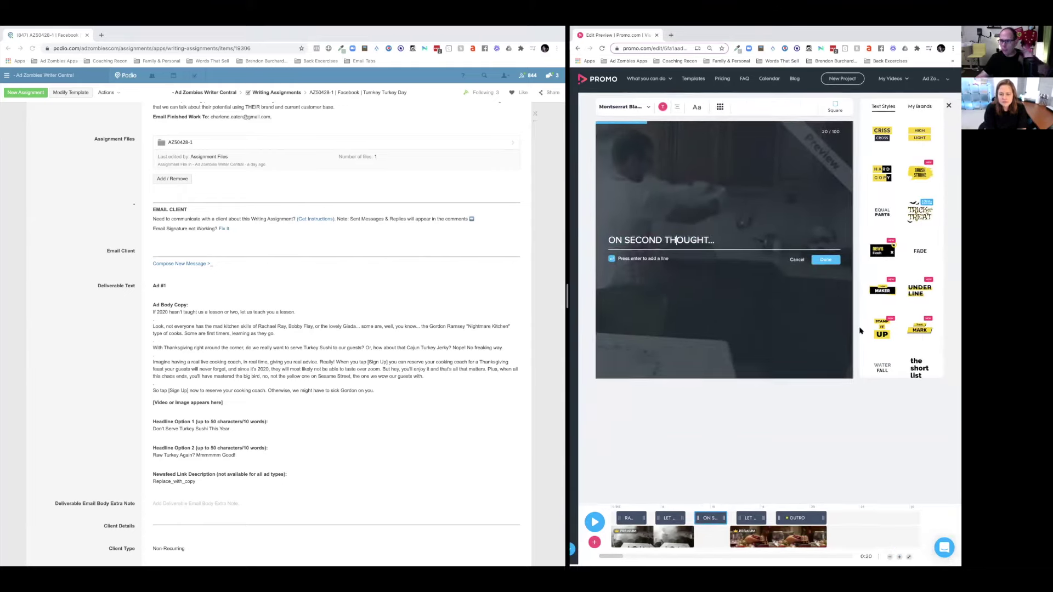
click(920, 375)
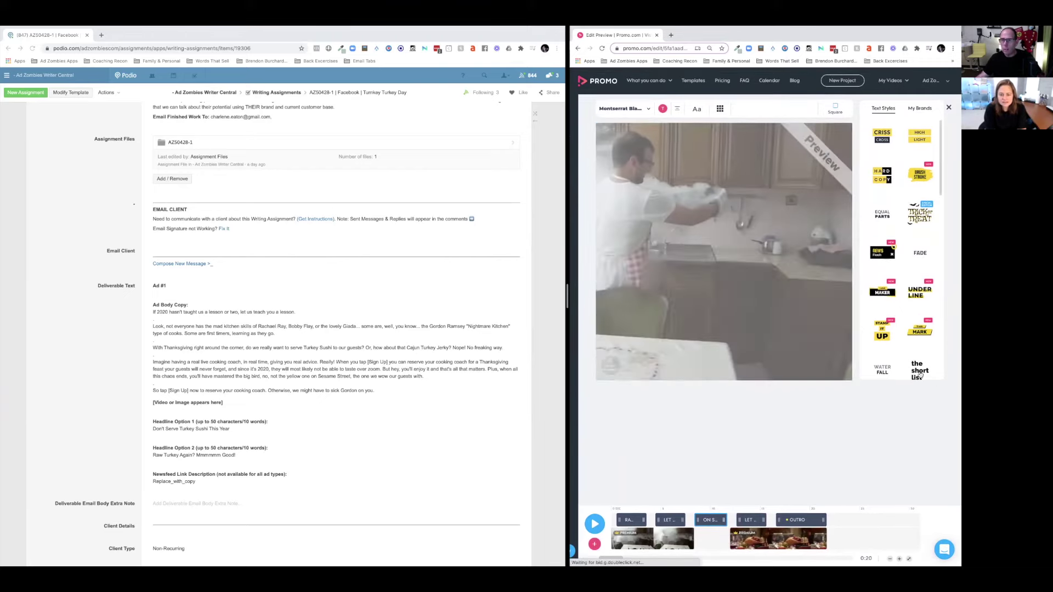
click(884, 369)
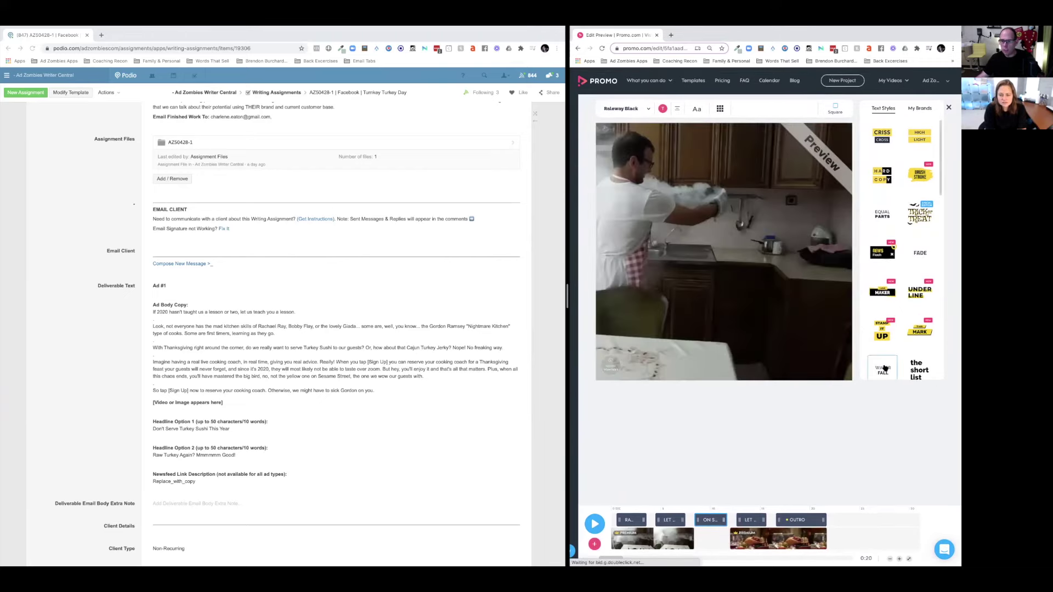
- Recheck the caption text, then choose Delete for the ON SECOND THOUGHT... scene
mouse_move(726, 517)
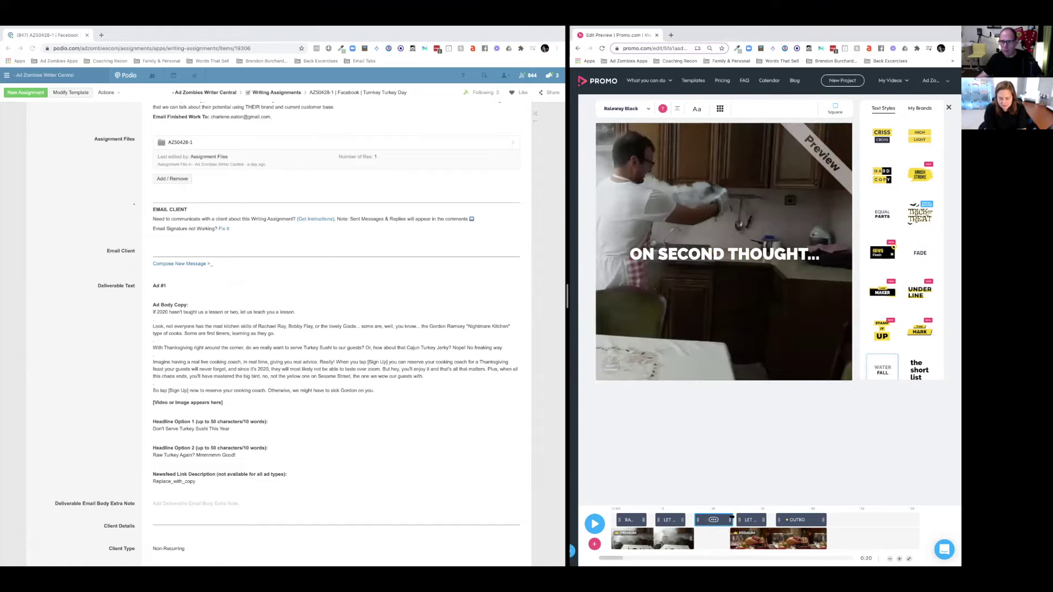
click(741, 256)
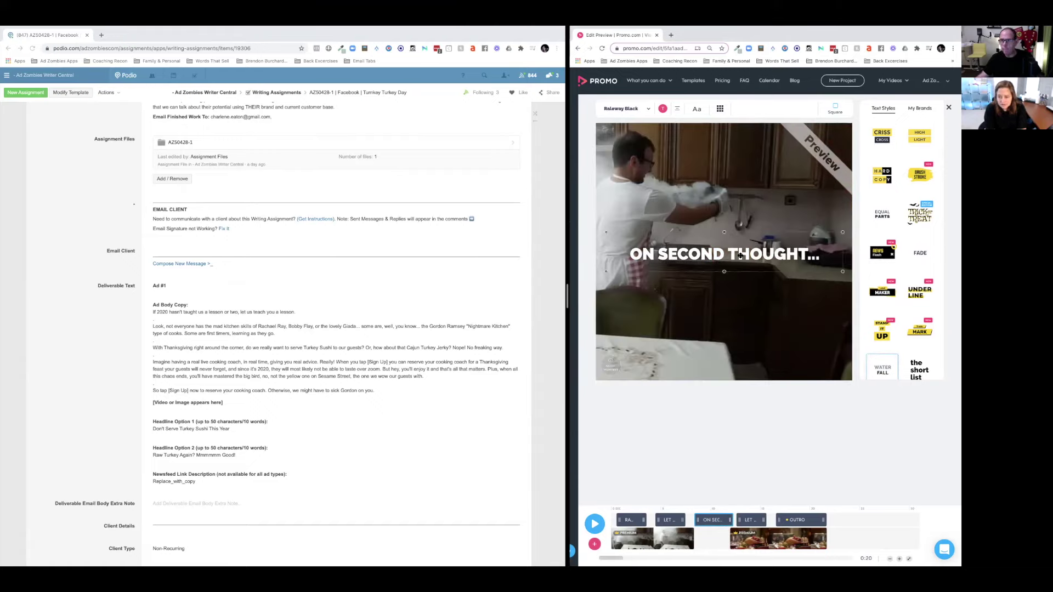
click(741, 255)
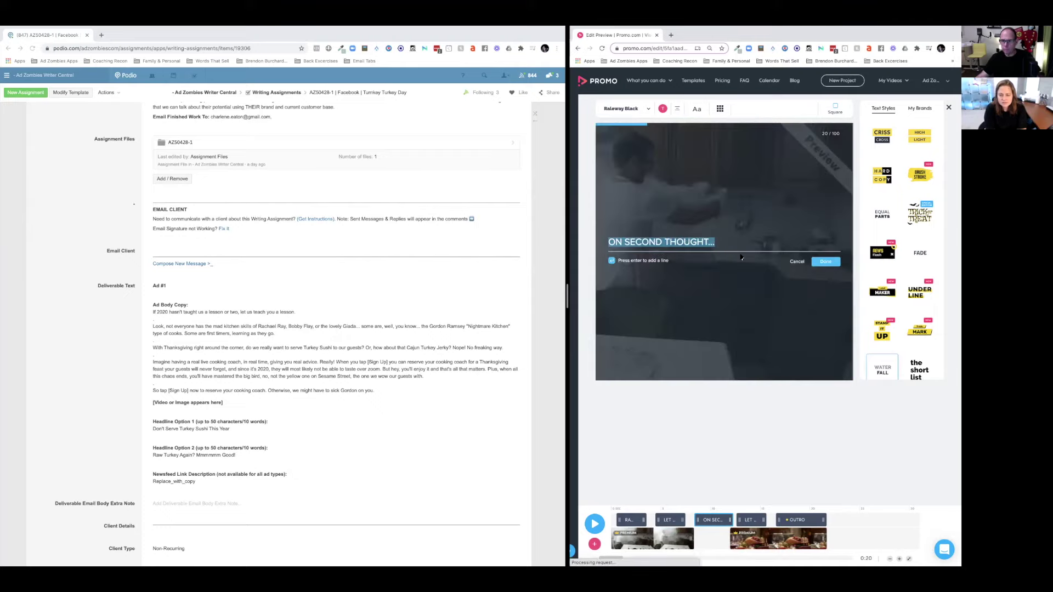
click(718, 521)
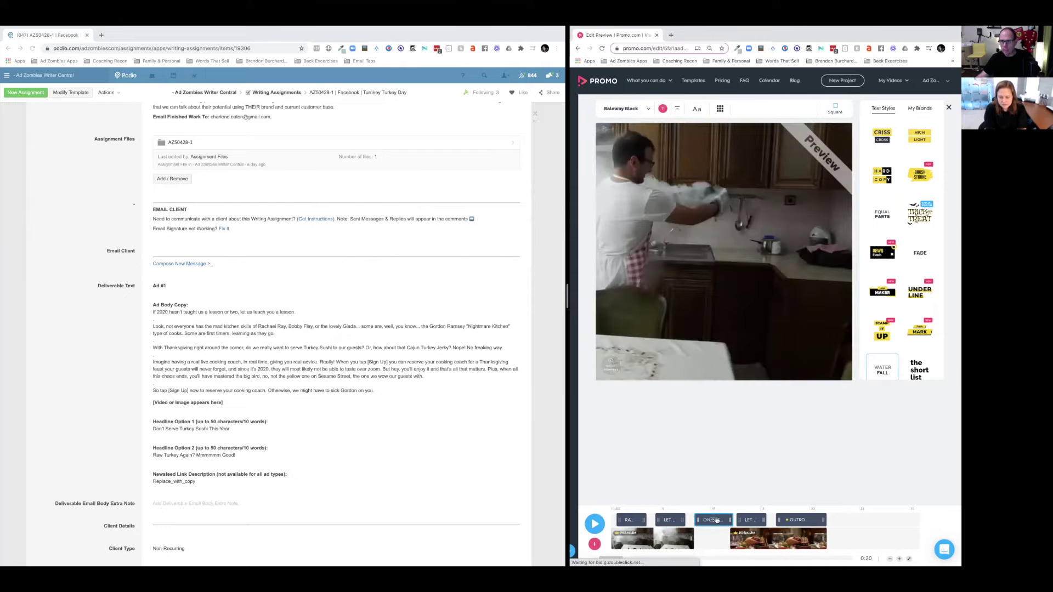
click(717, 255)
key(ctrl+c)
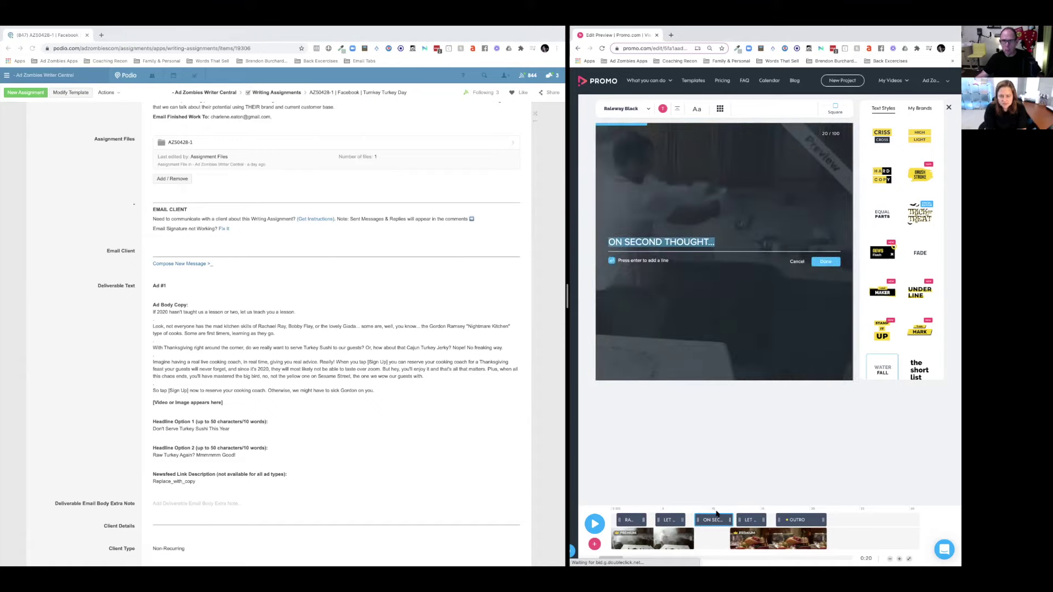
click(826, 261)
mouse_move(713, 522)
click(712, 500)
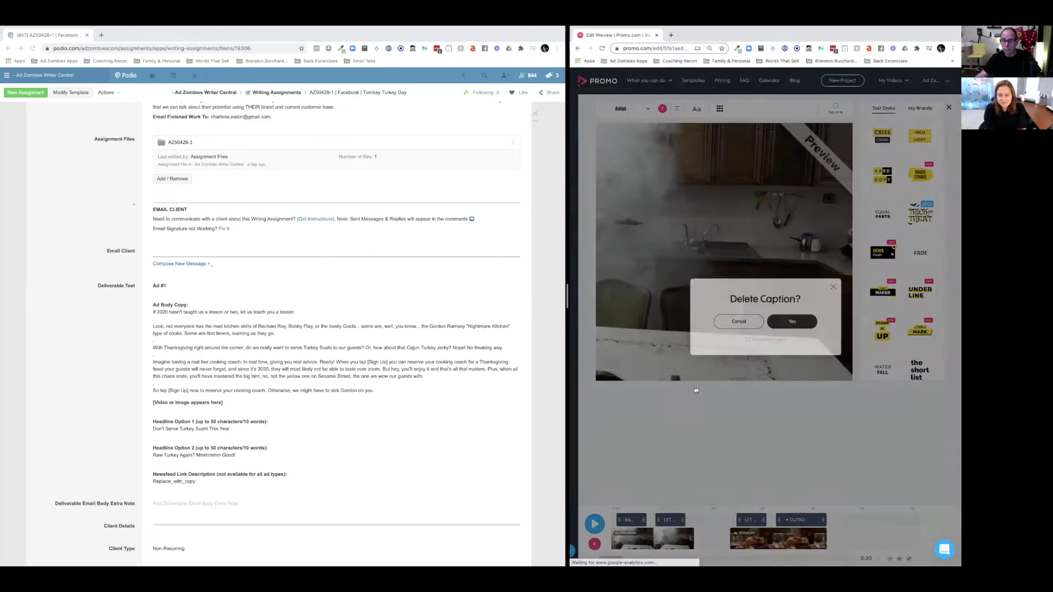
- Cancel the deletion and add a new caption scene with the ON SECOND THOUGHT wording pasted in
click(792, 321)
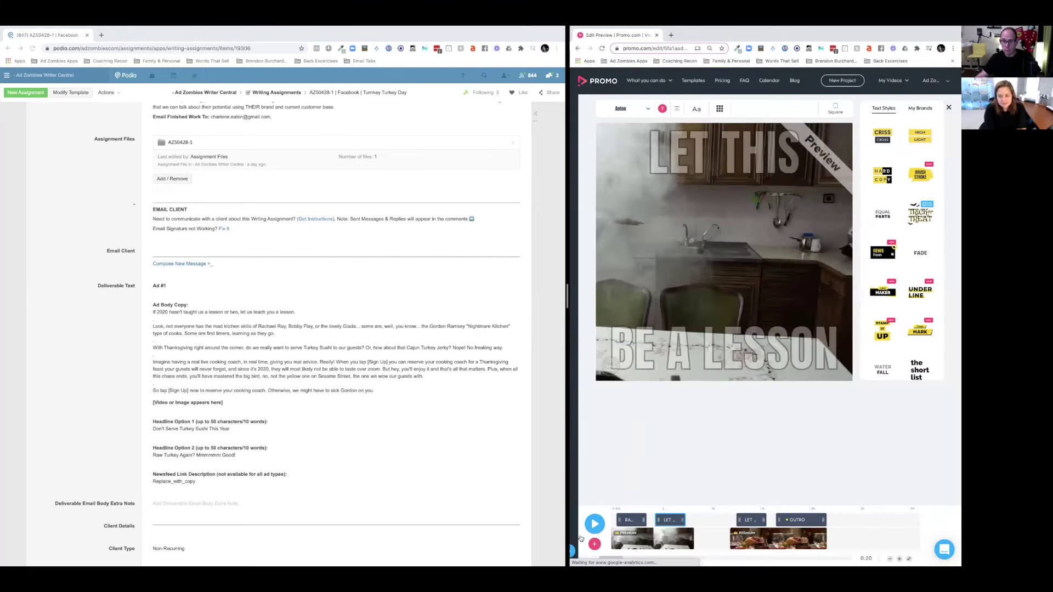
click(595, 543)
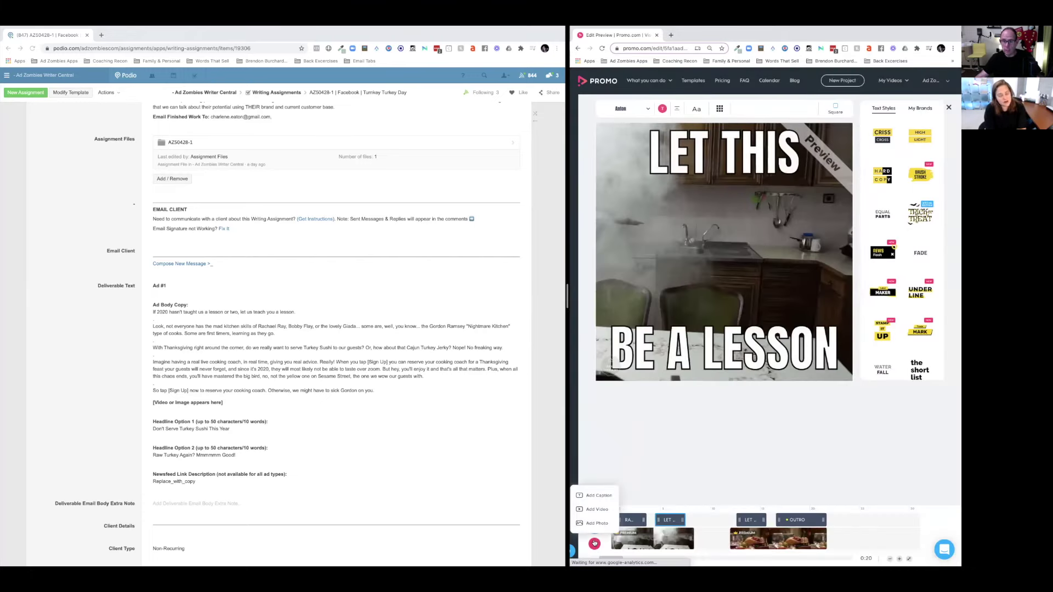
click(599, 496)
mouse_move(716, 520)
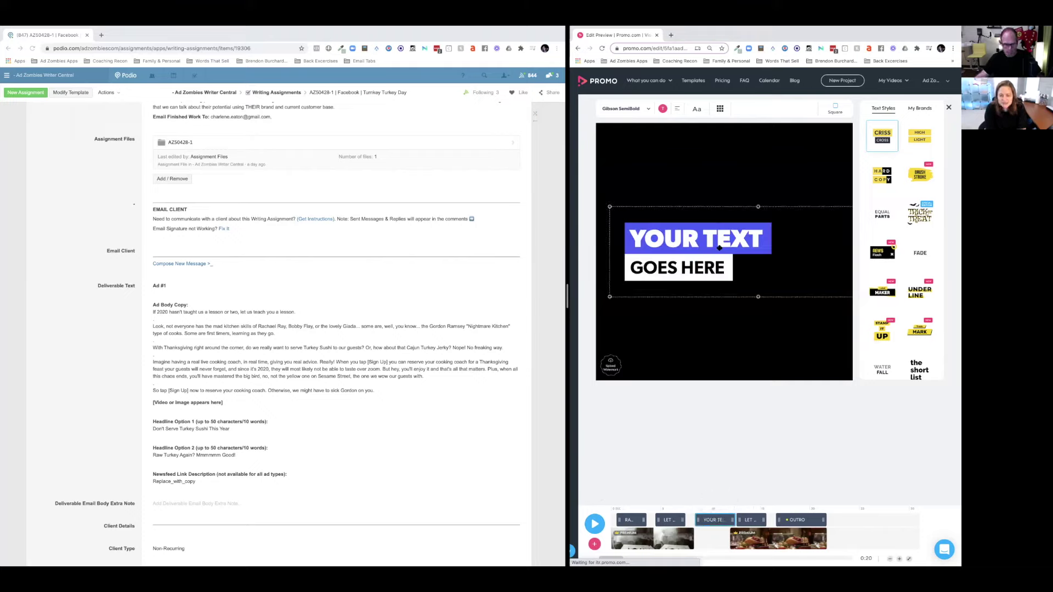
click(720, 248)
key(ctrl+v)
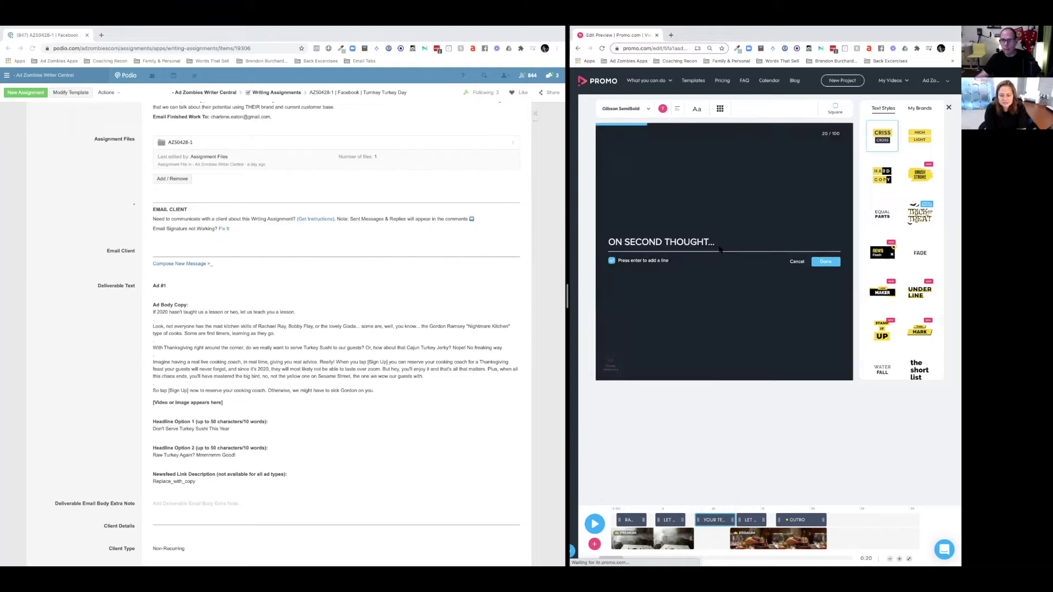
- Break the caption into ON / SECOND / THOUGHT lines and remove the trailing ellipsis
click(626, 242)
key(BackSpace)
key(Return)
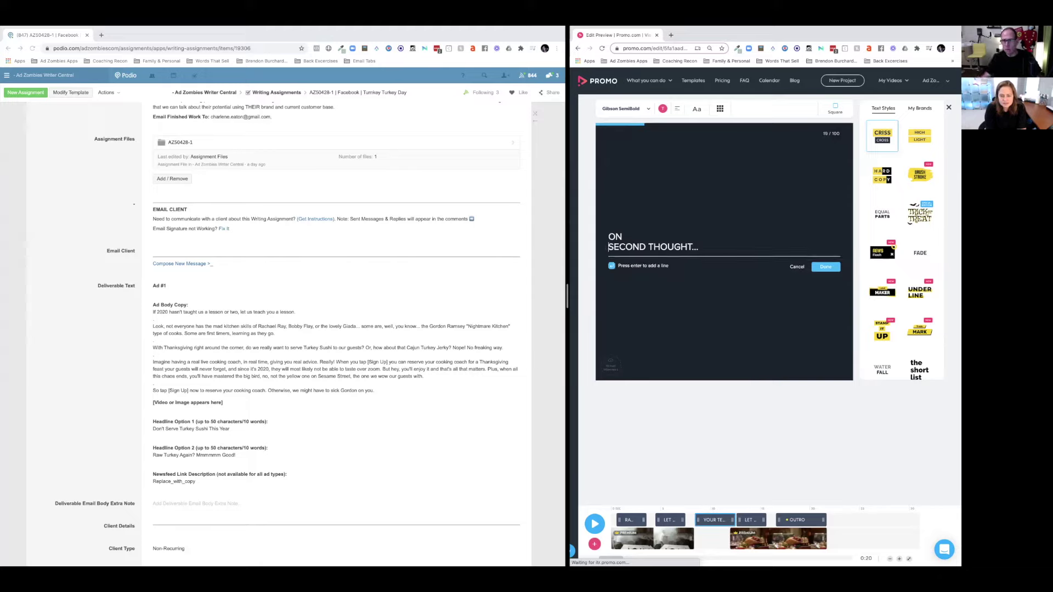
click(646, 246)
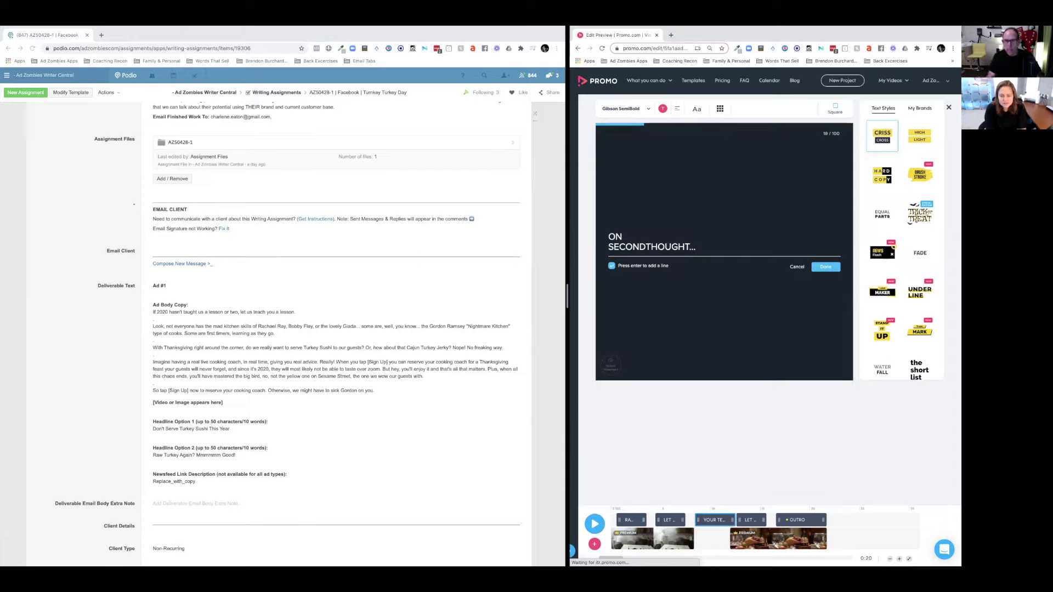
key(BackSpace)
key(Return)
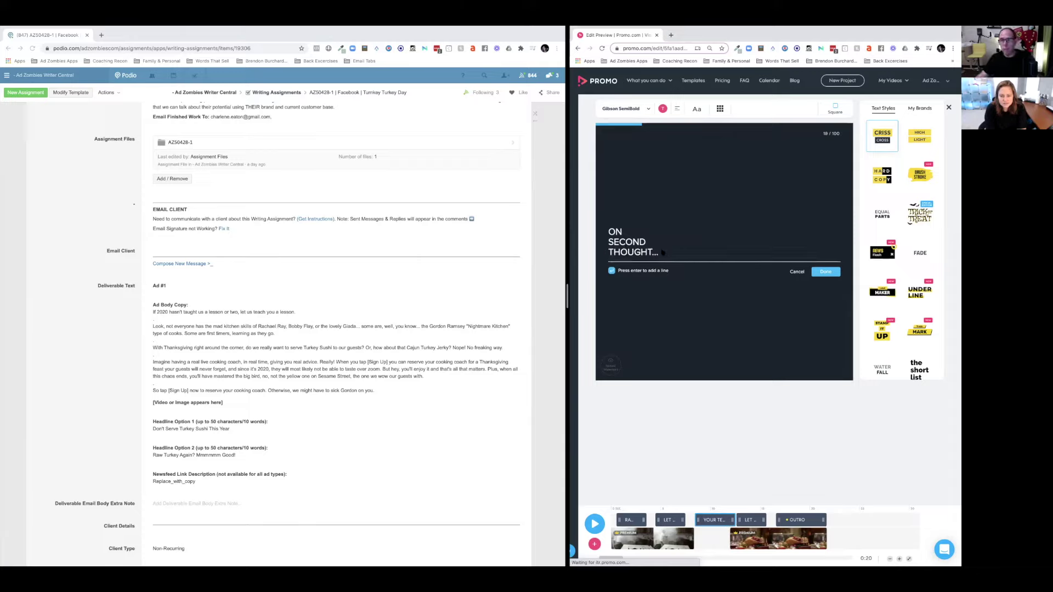
drag(653, 253, 668, 257)
key(BackSpace)
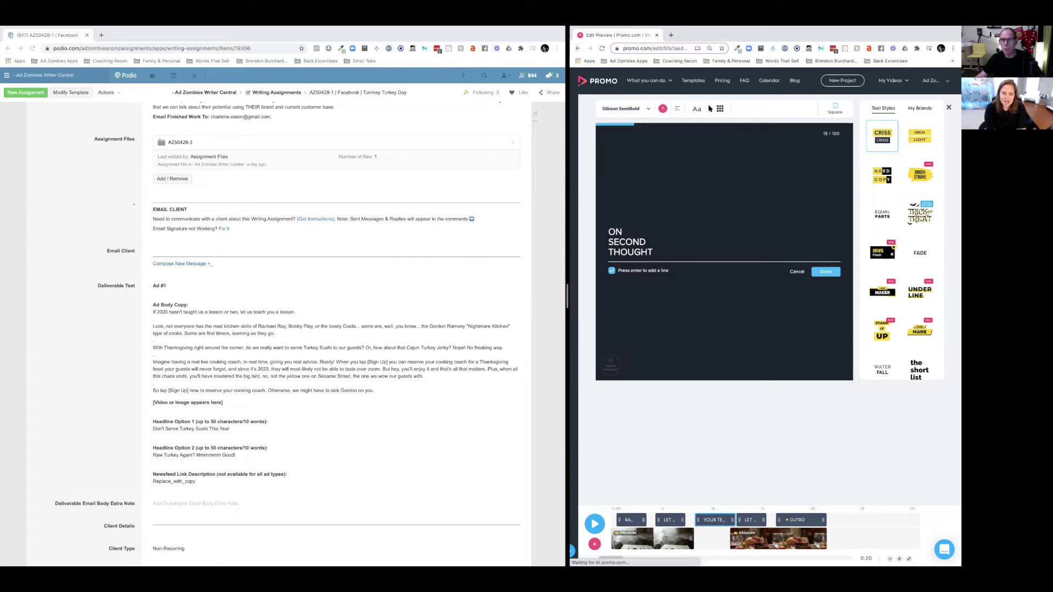
click(677, 109)
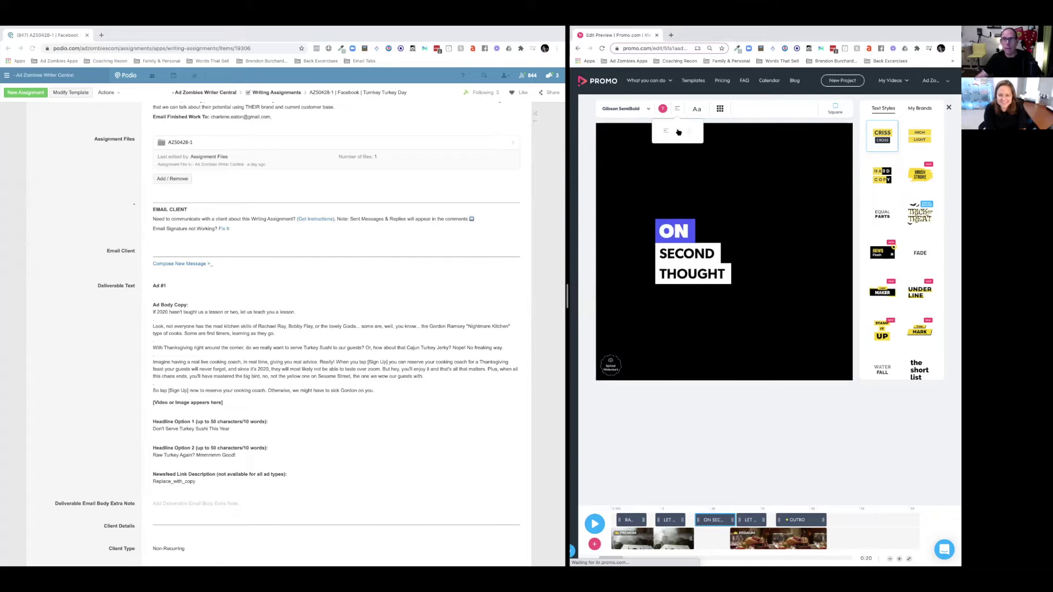
- Style the ON SECOND THOUGHT caption with Waterfall and the Anton font
click(890, 365)
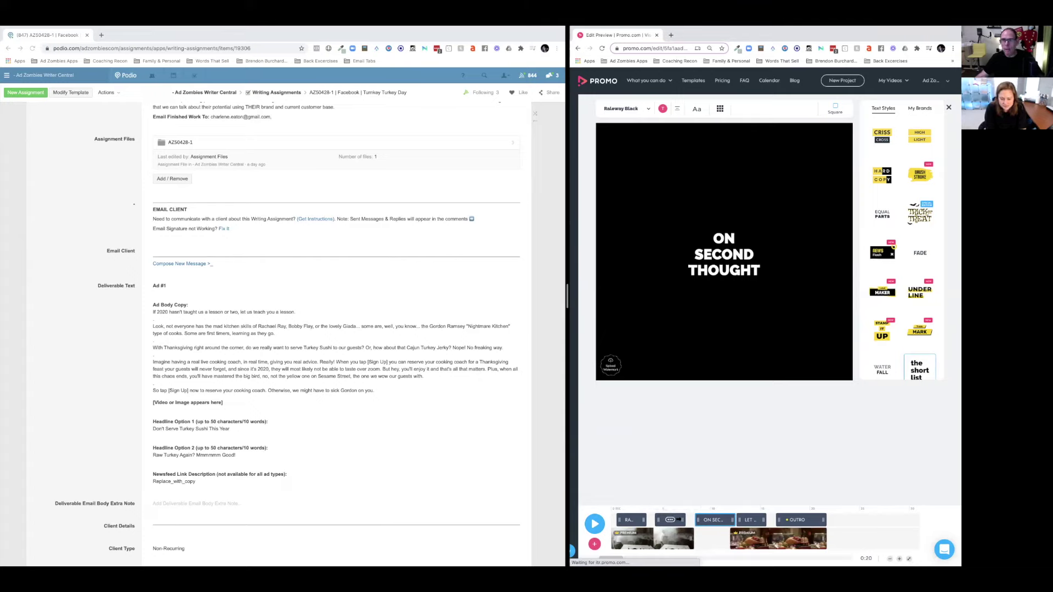
click(670, 520)
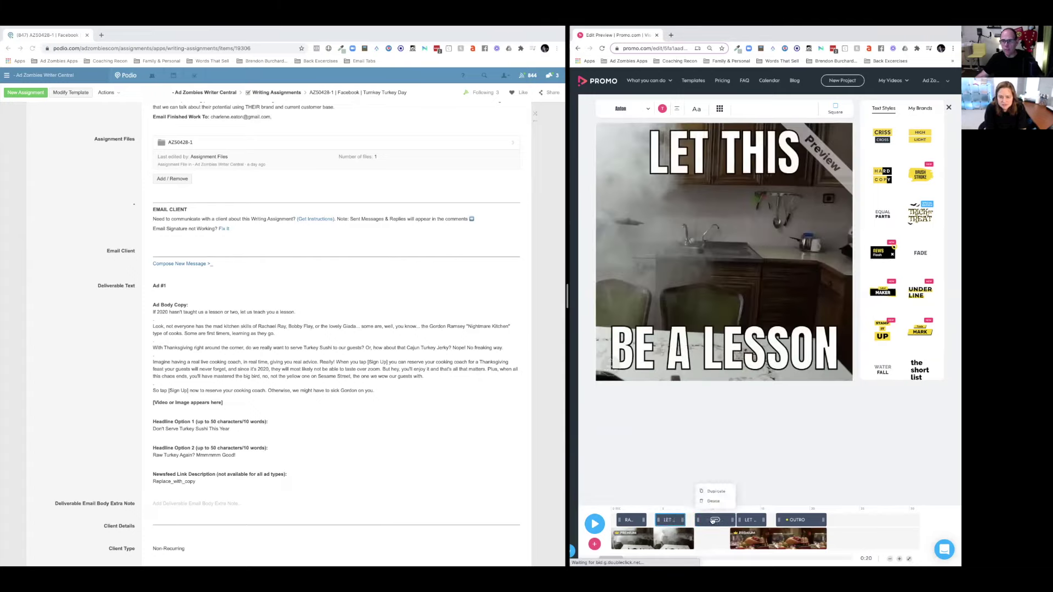
click(631, 109)
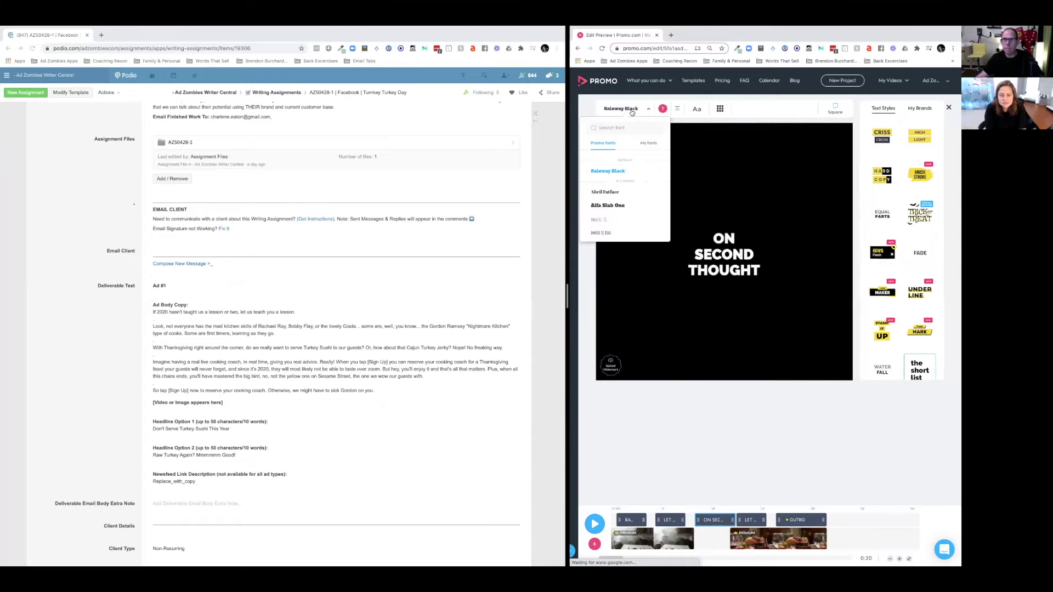
scroll(606, 188, down, 1)
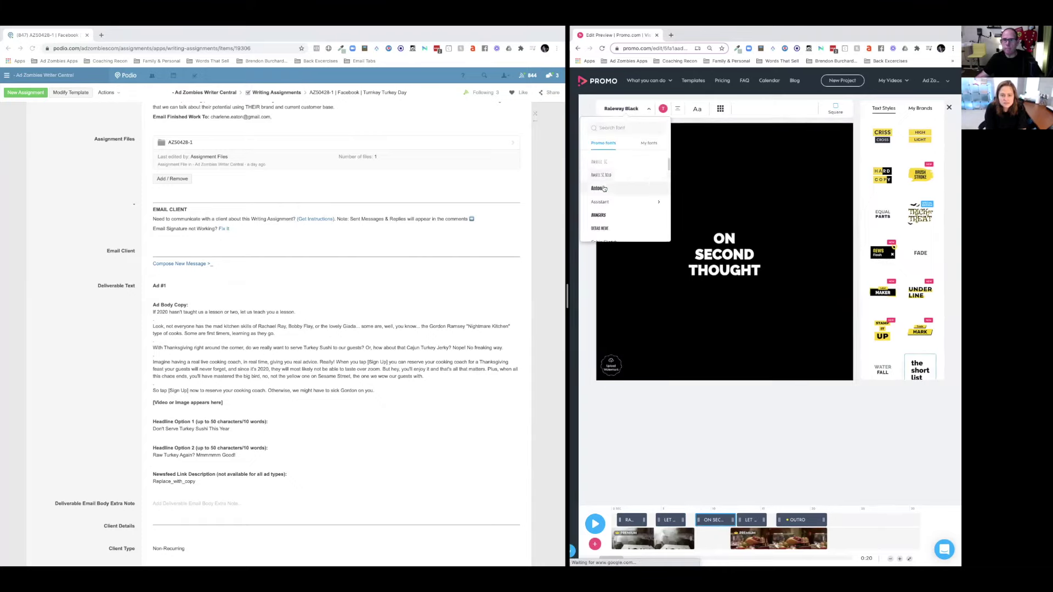
click(605, 188)
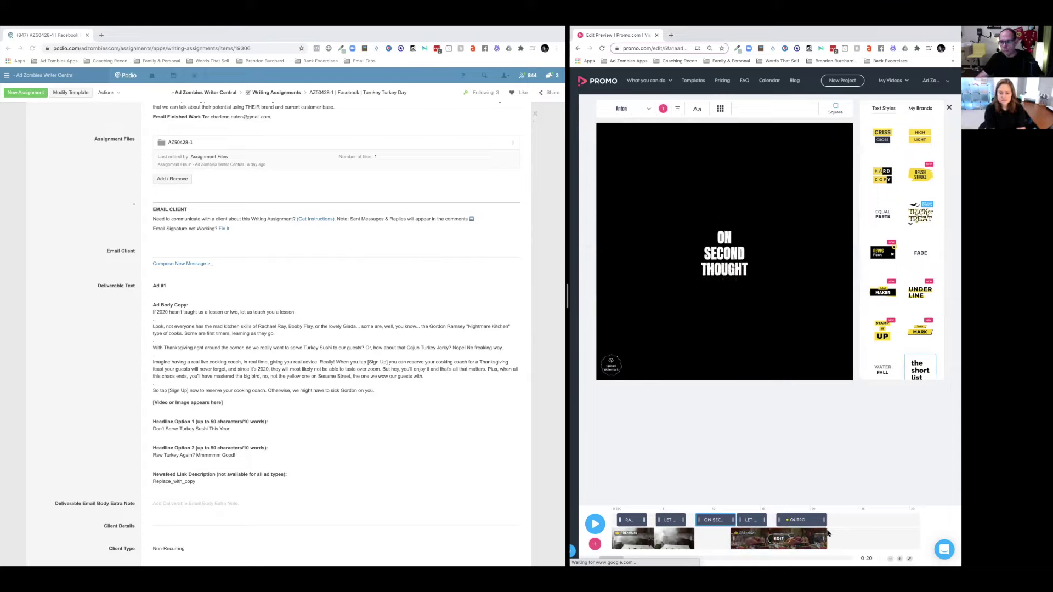
- Switch the outro headline's font to Anton
click(813, 522)
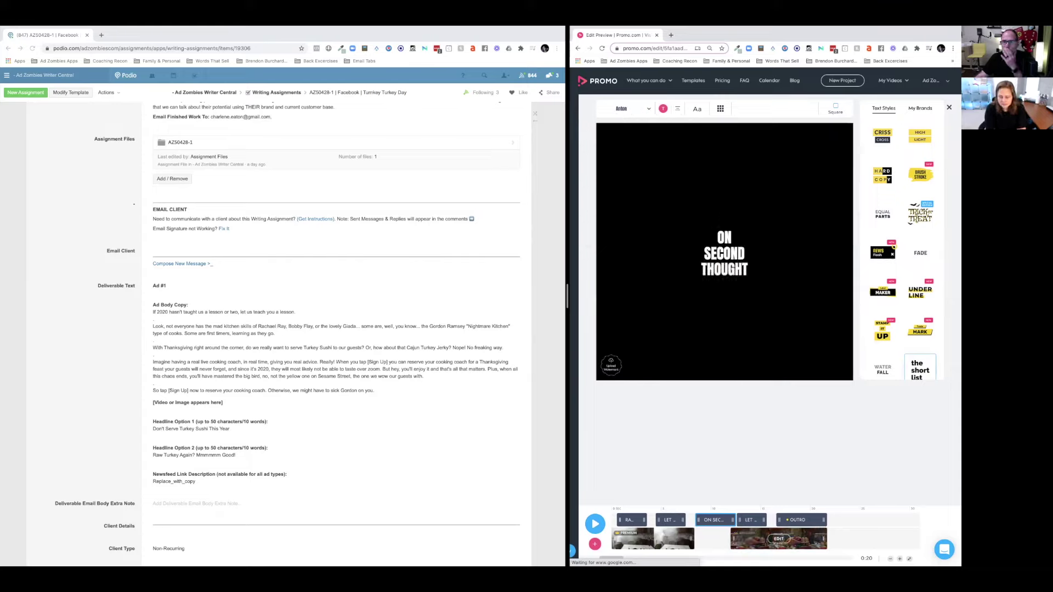
click(638, 112)
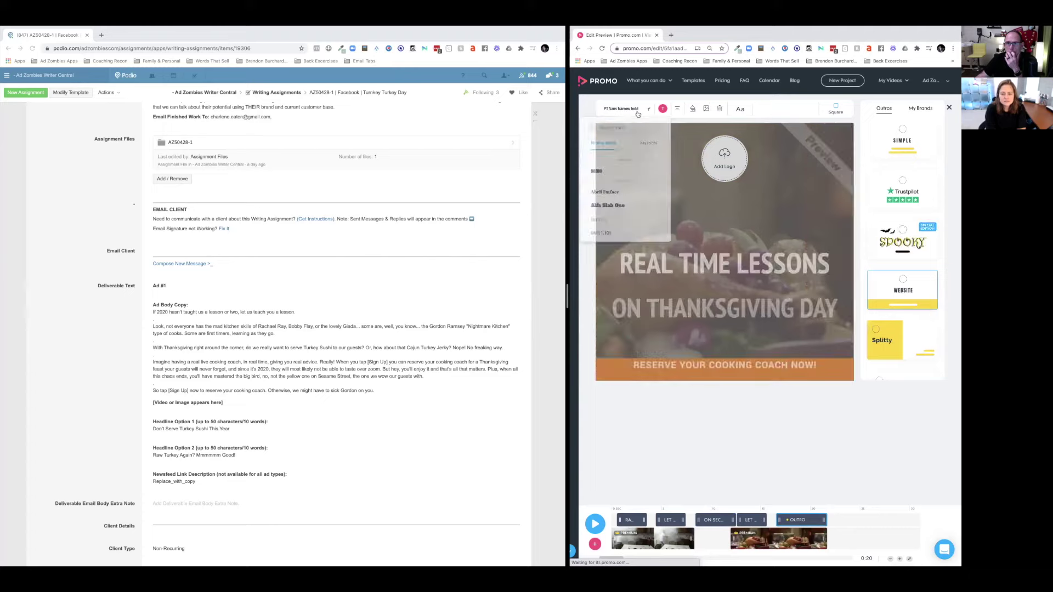
click(614, 171)
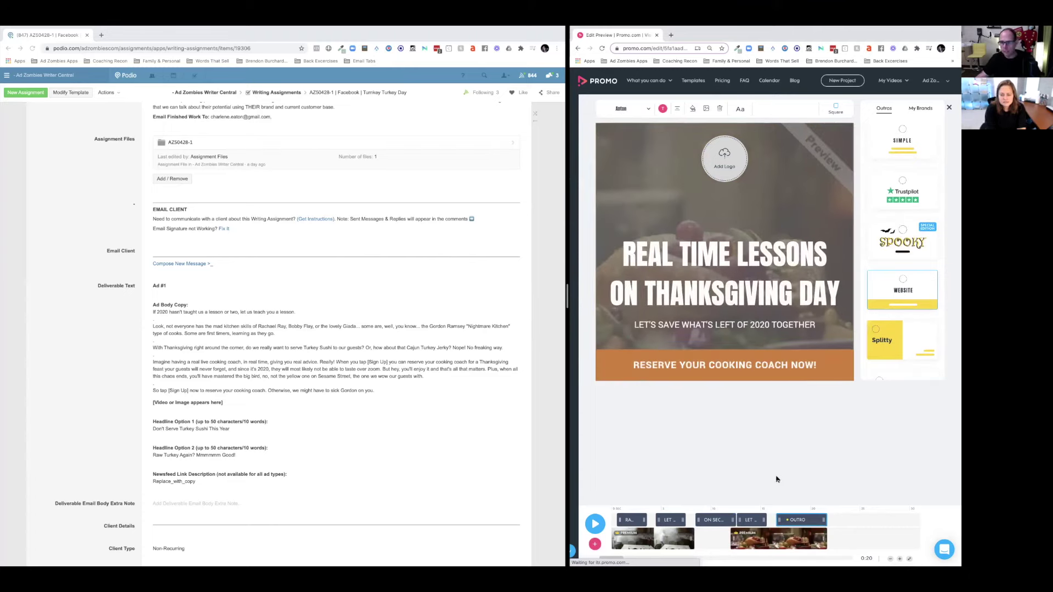
click(762, 523)
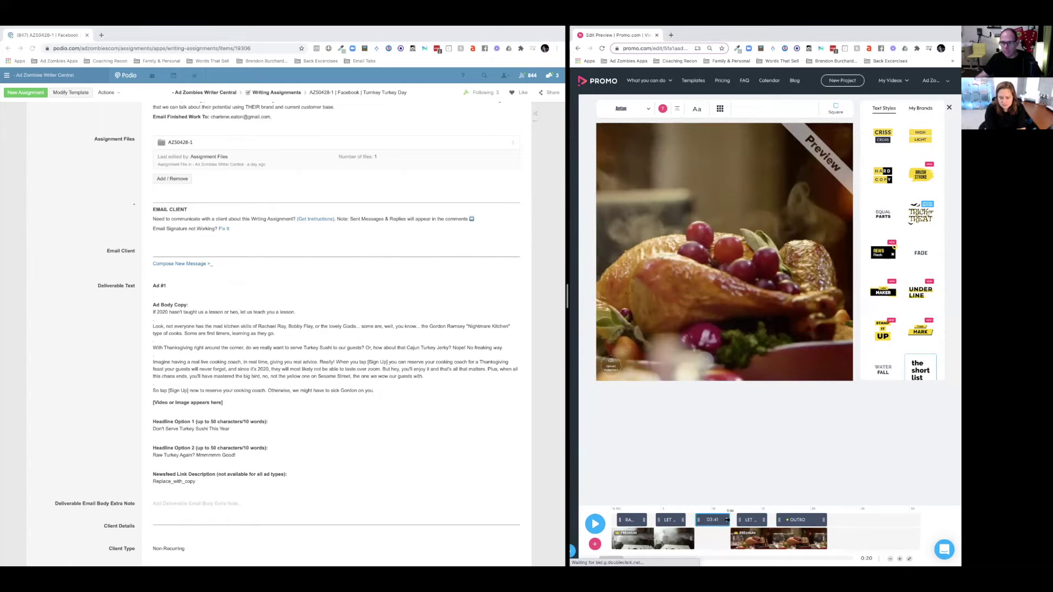
click(725, 520)
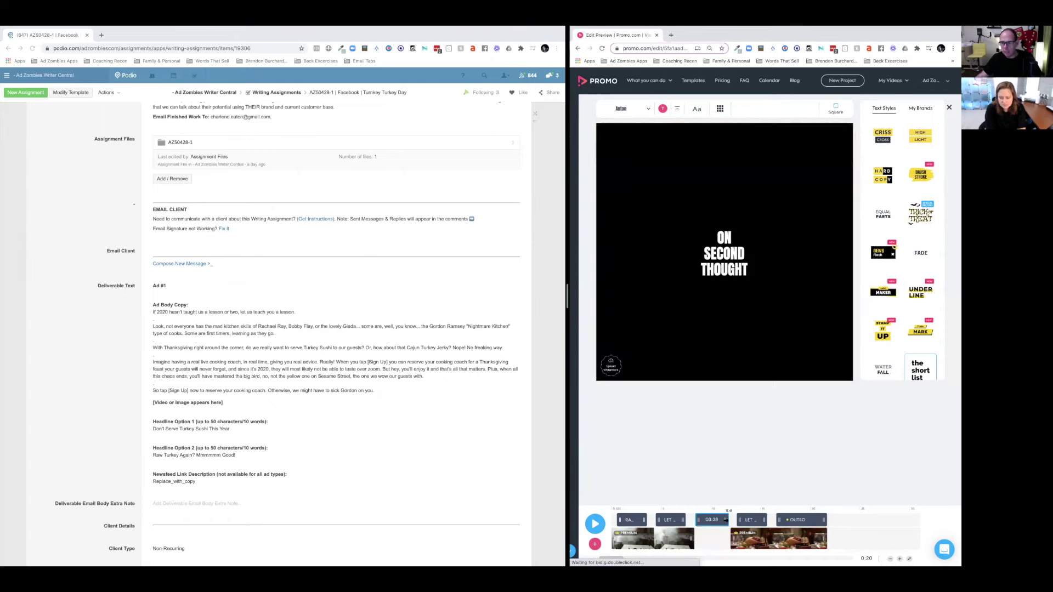
click(720, 253)
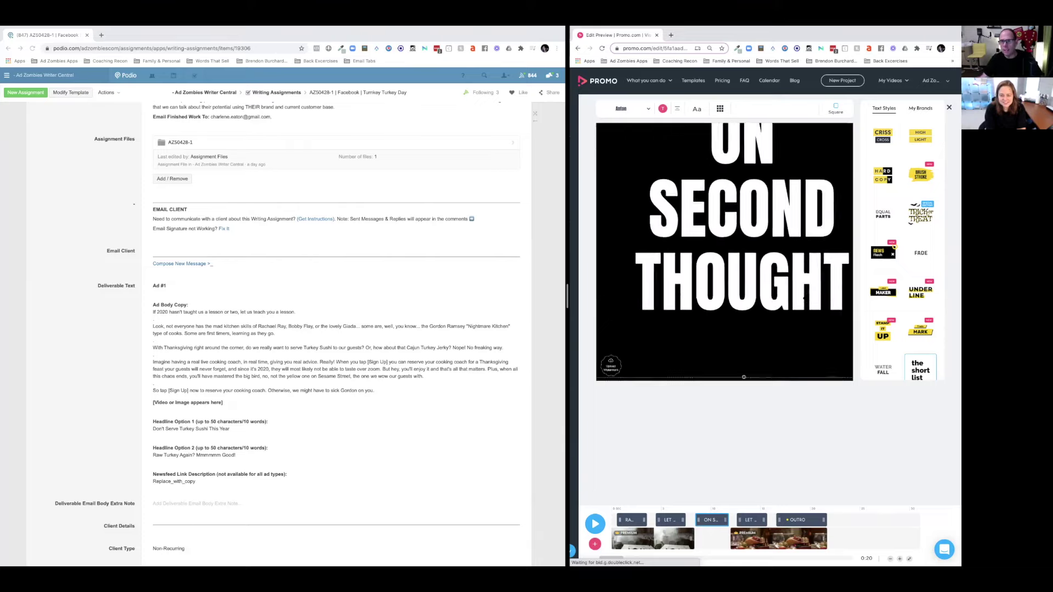
click(723, 111)
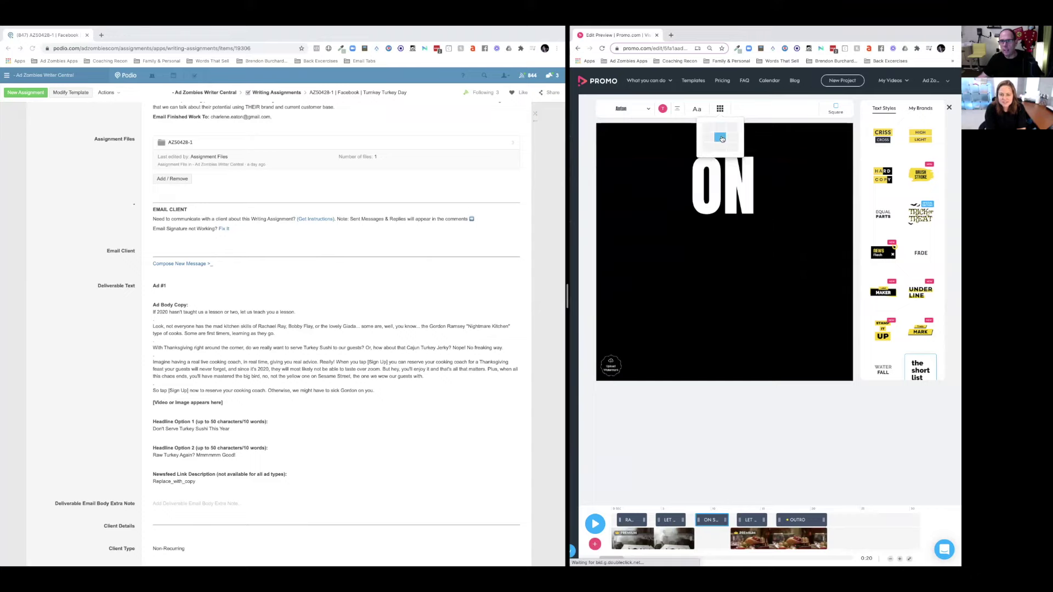
click(722, 139)
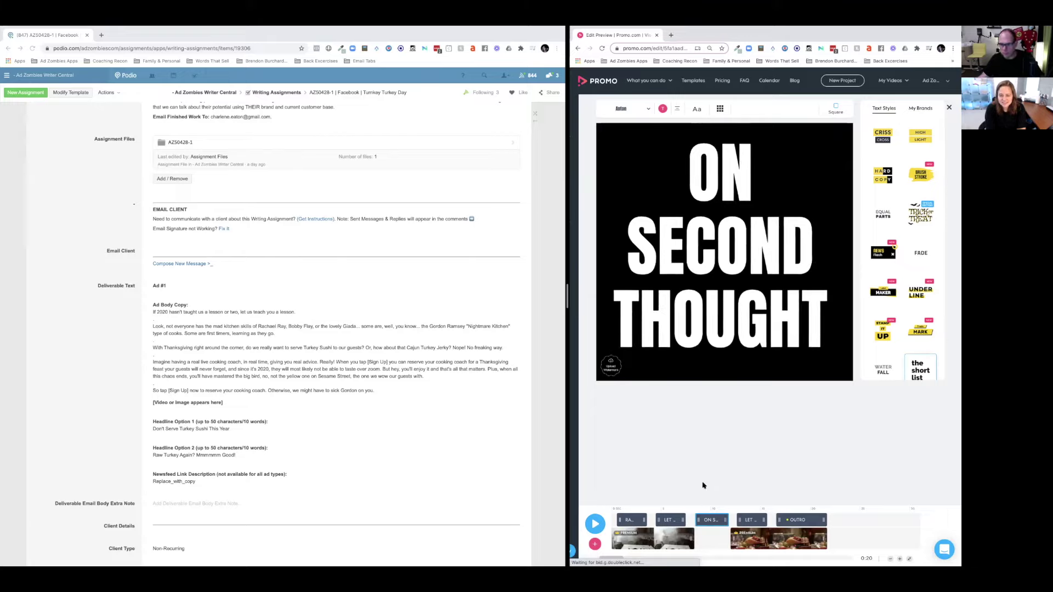
mouse_move(747, 525)
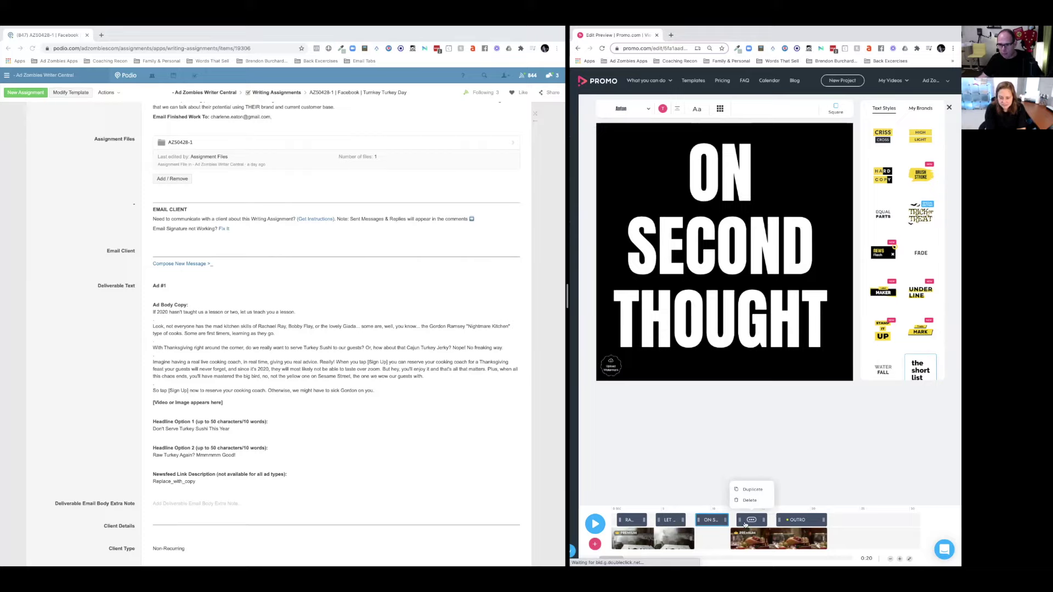
mouse_move(712, 520)
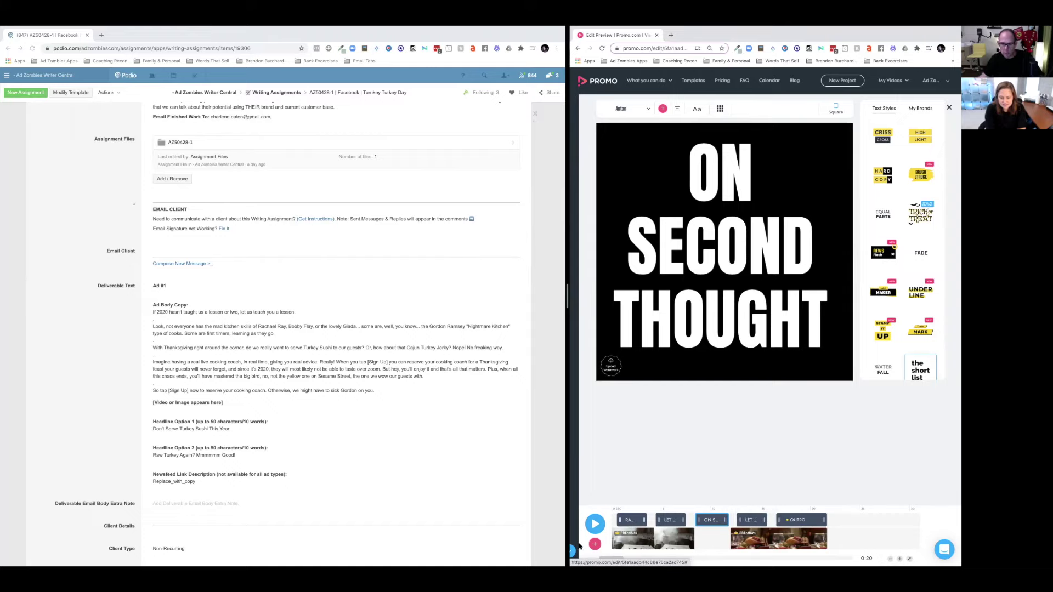
mouse_move(580, 548)
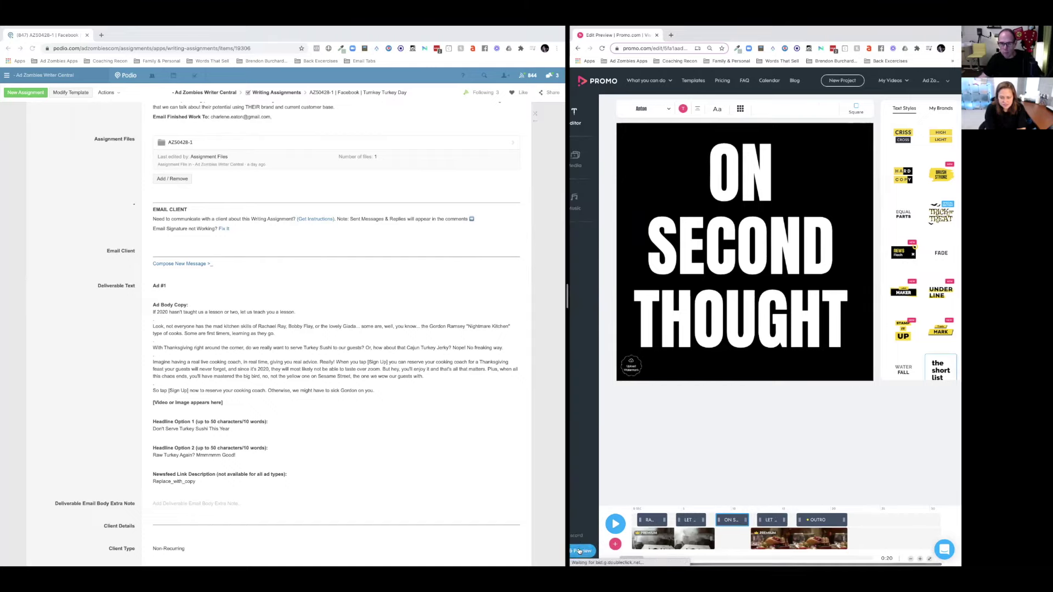
- Preview the finished Thanksgiving ad and open its Share Link window
click(580, 551)
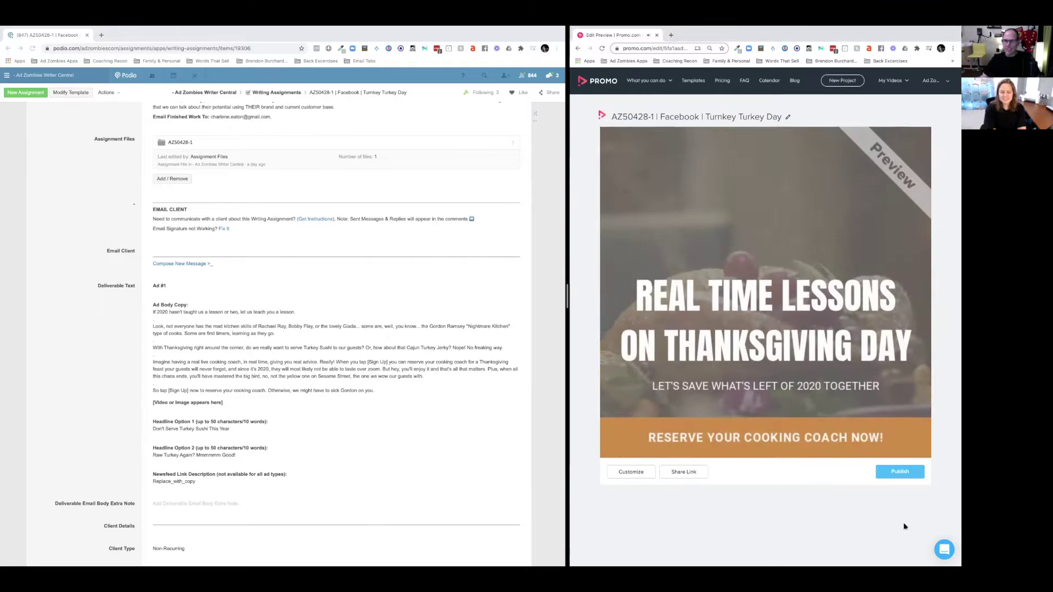
click(684, 473)
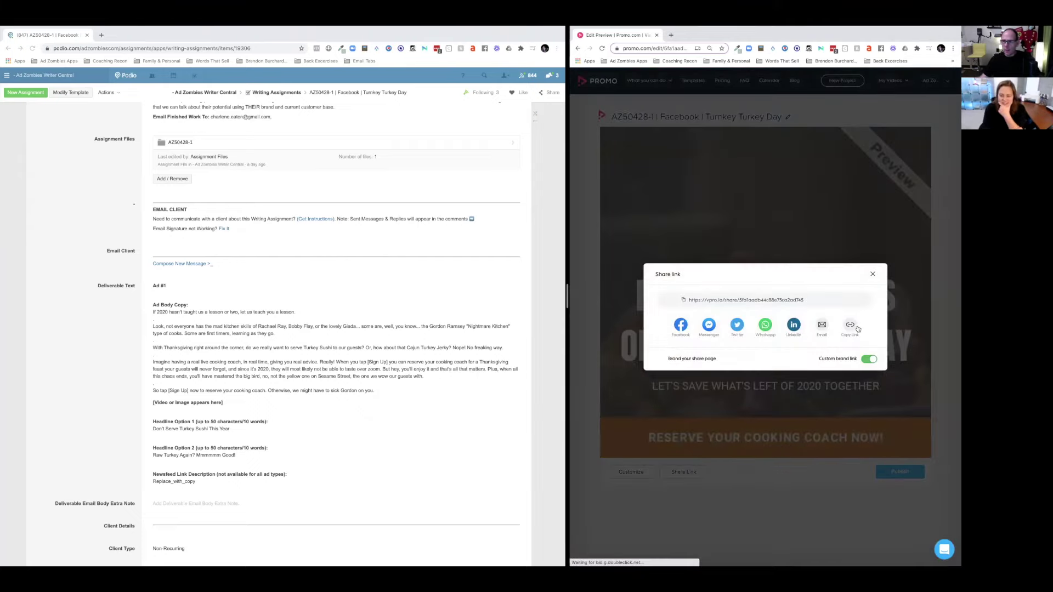
- Copy the Thanksgiving ad's share link from the Share link modal
click(850, 326)
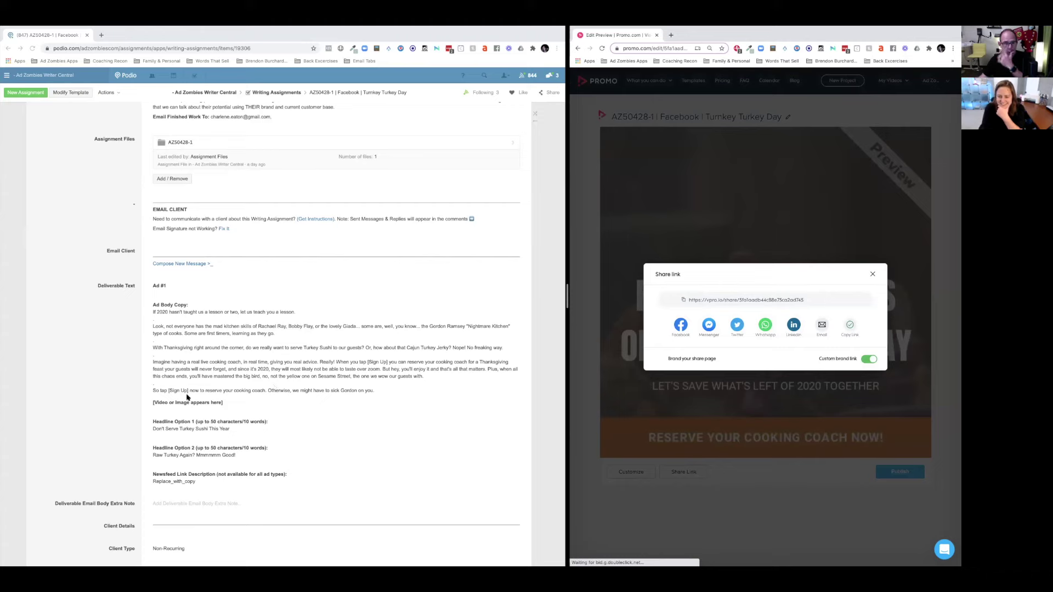
scroll(126, 392, down, 3)
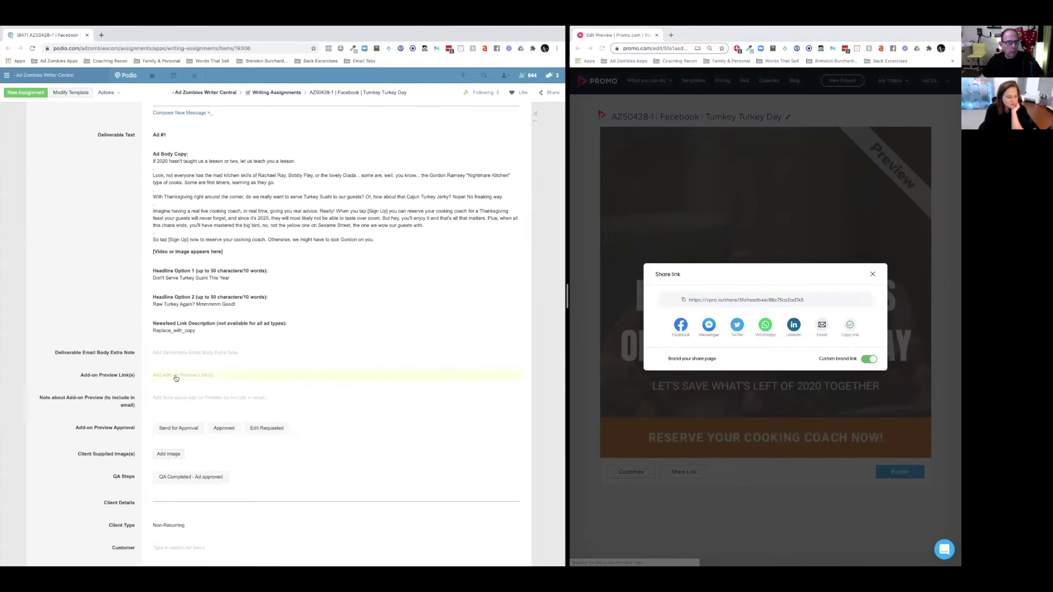
- Paste the Promo.com share link into Add-on Preview Link(s) and save it
click(176, 377)
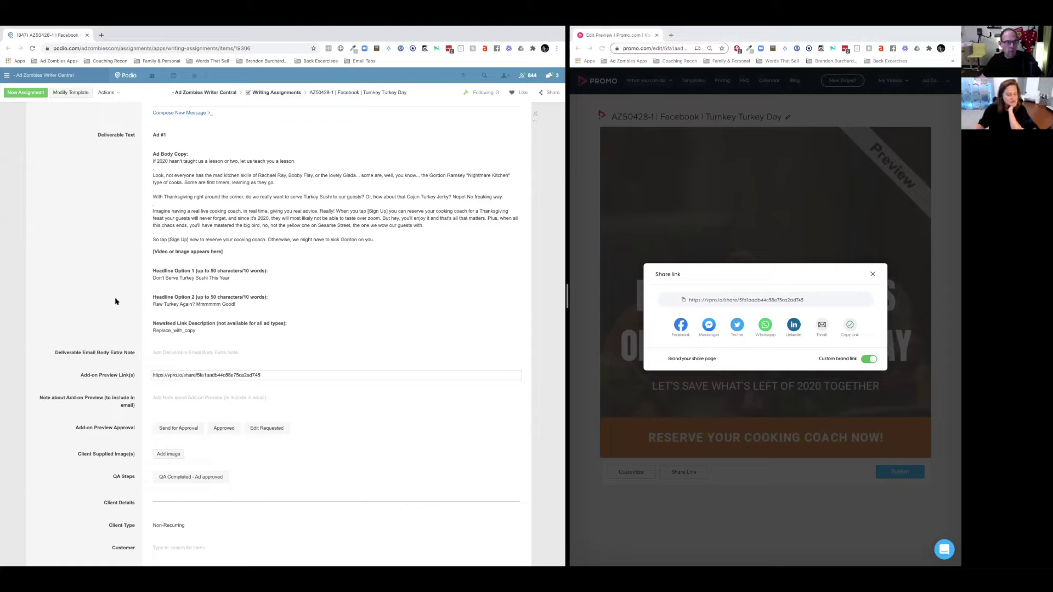
click(208, 344)
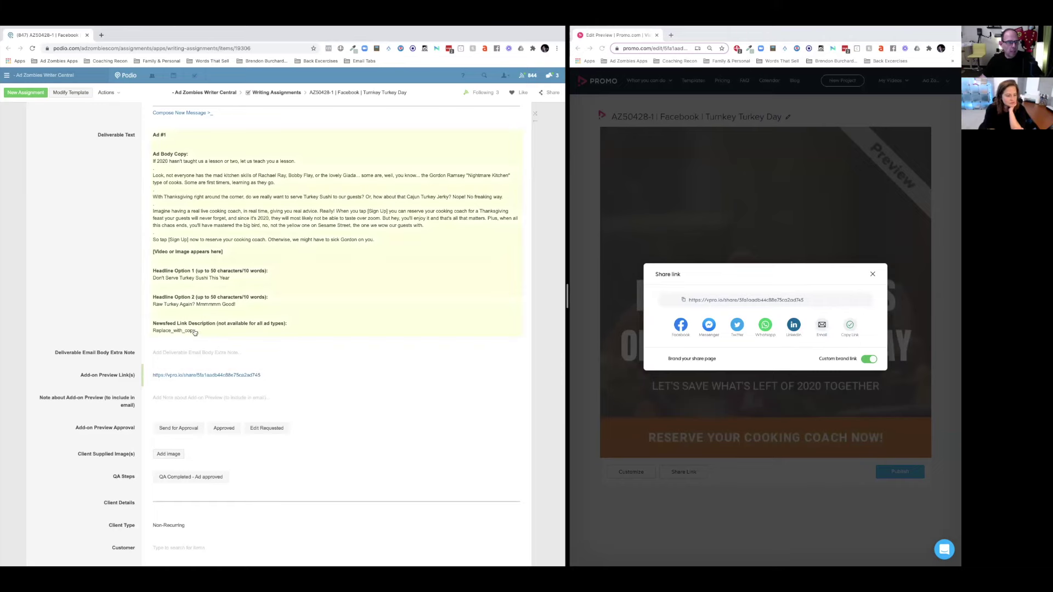
- Replace the Deliverable Text's Replace_with_copy with Let's Save What's Left Of 2020 Together
click(195, 332)
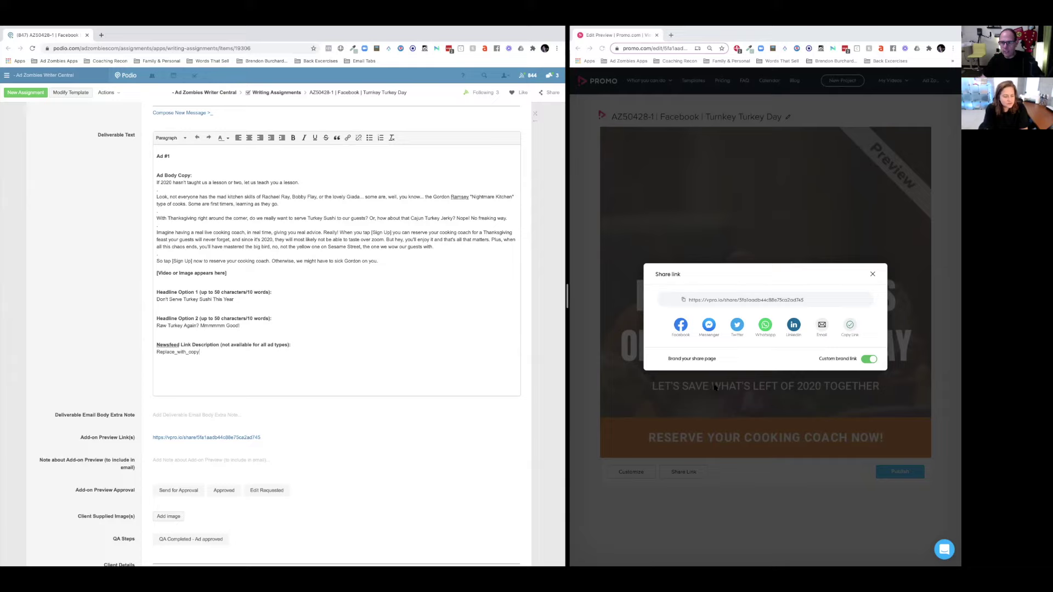
click(237, 363)
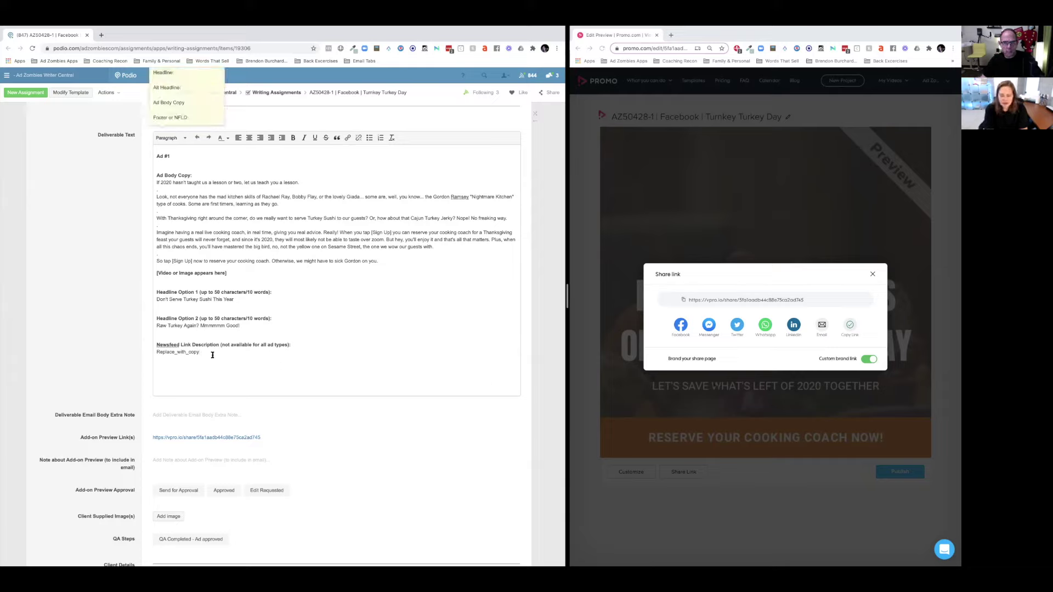
drag(212, 355, 152, 354)
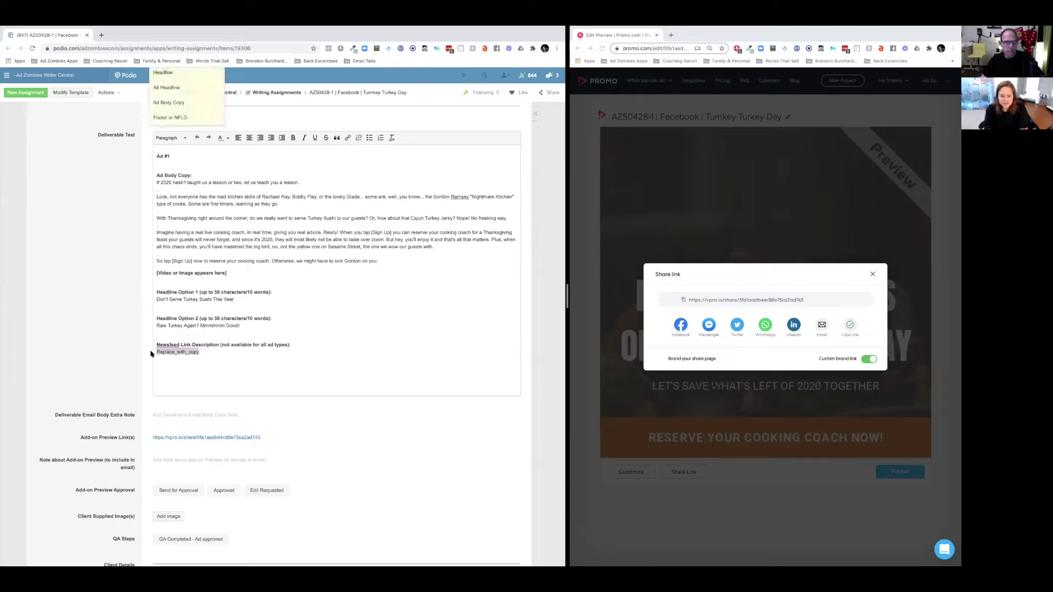
text([)
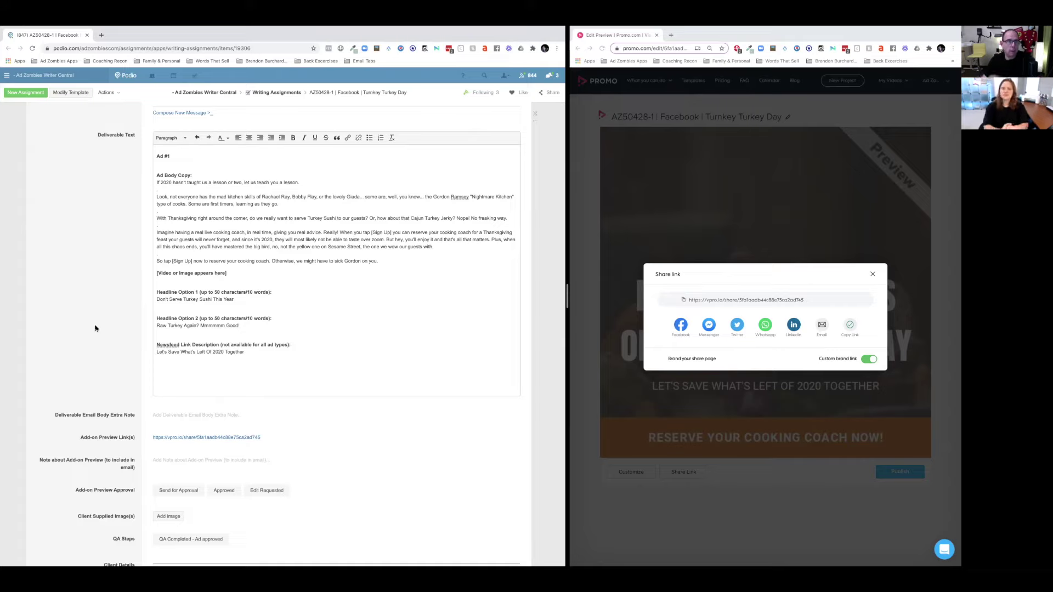
click(95, 328)
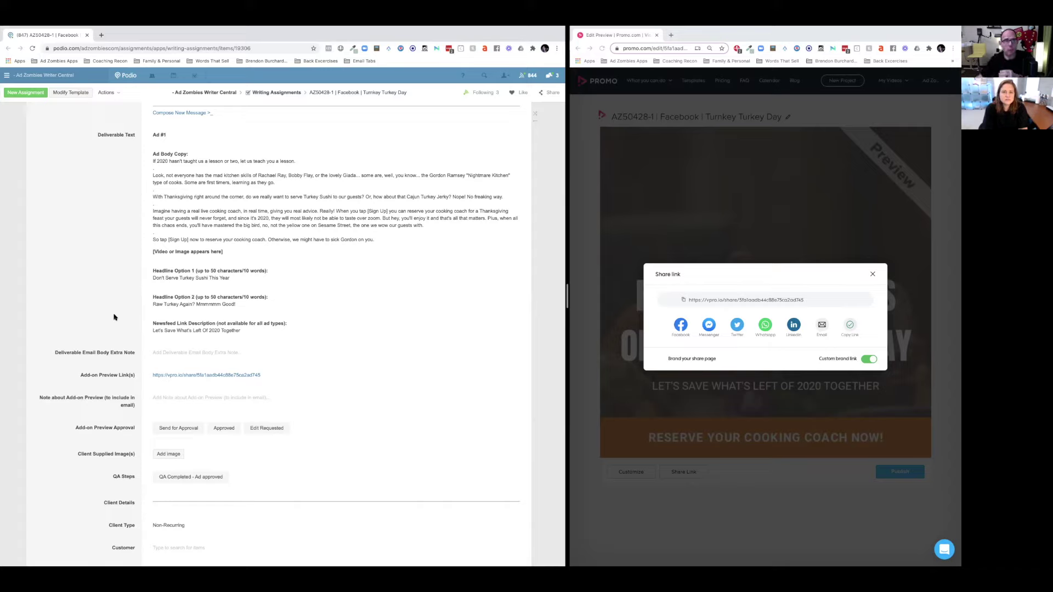
click(872, 276)
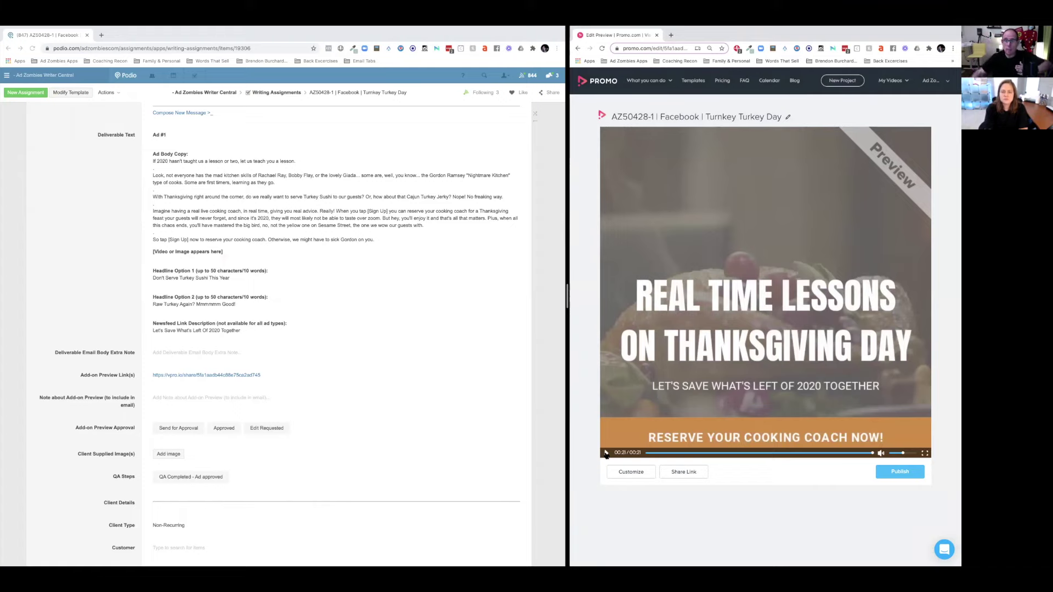
- Replay the finished Thanksgiving ad preview from the start
click(606, 454)
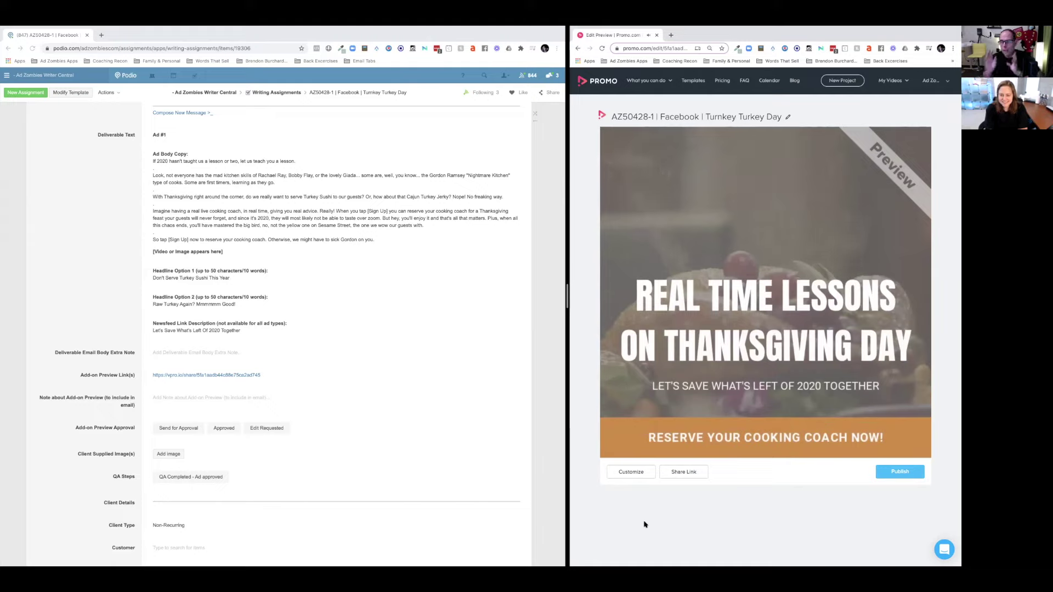
mouse_move(626, 431)
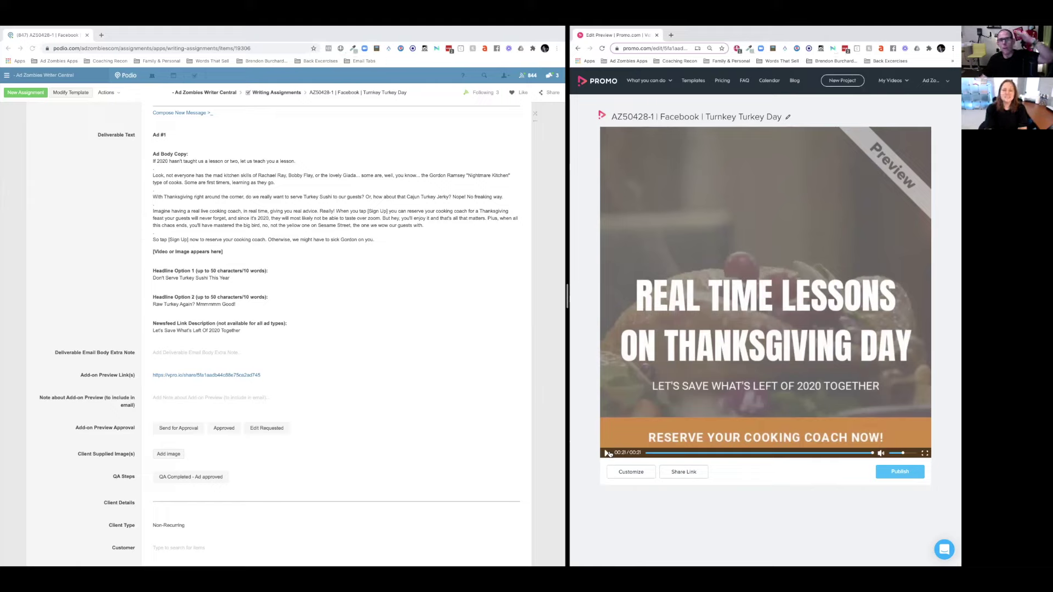
click(608, 453)
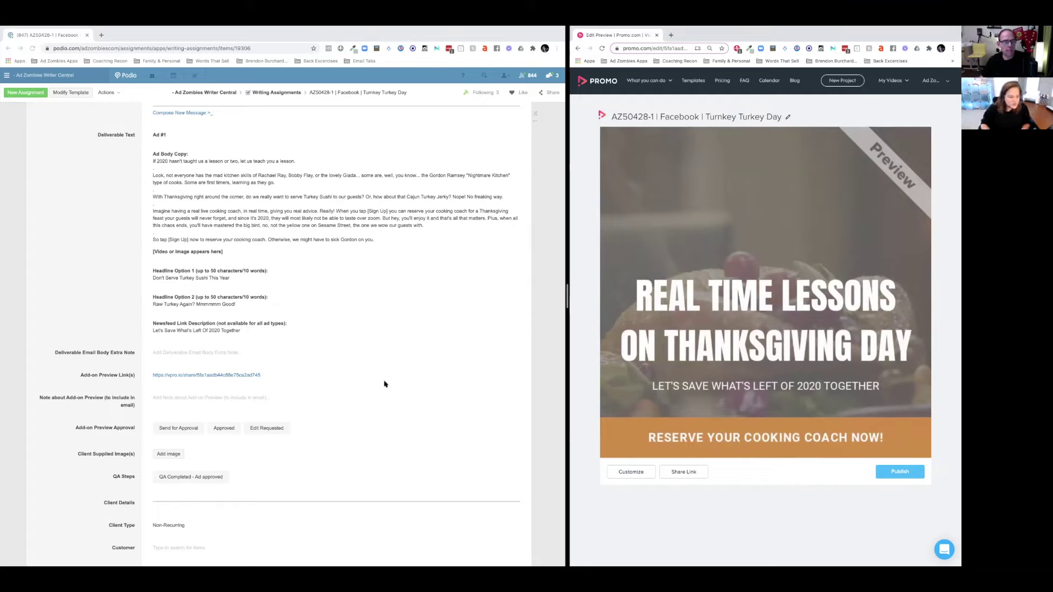
scroll(384, 384, up, 15)
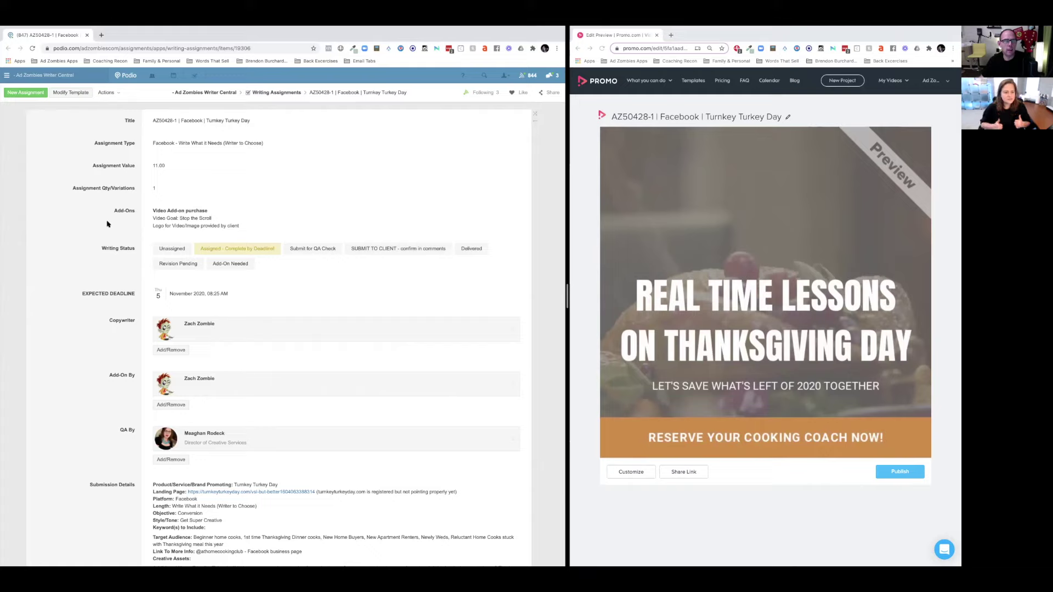
- Set the Turnkey Turkey Day assignment's Writing Status to Submit for QA Check
click(316, 251)
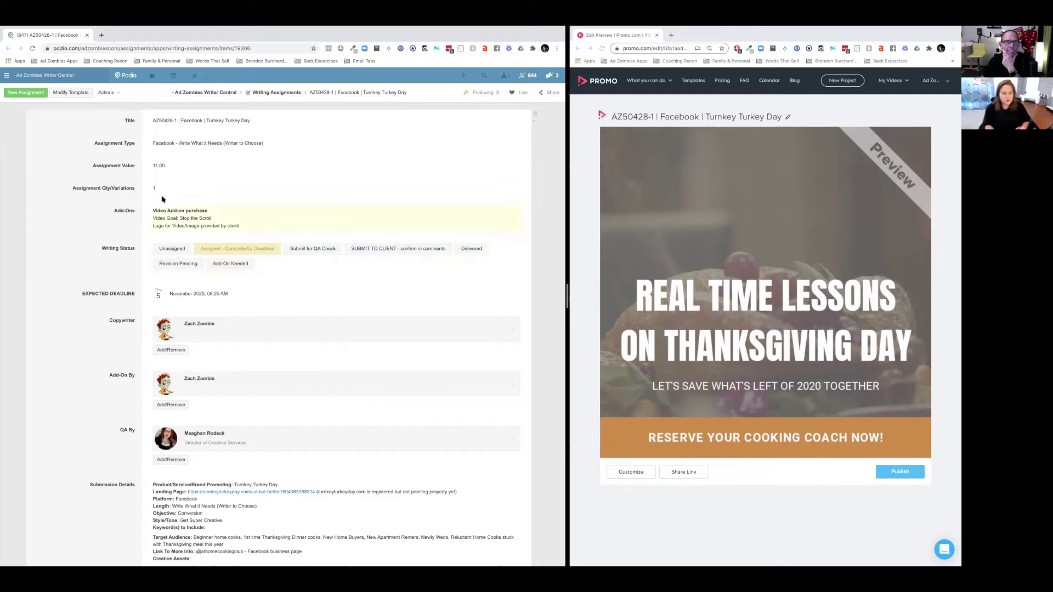
scroll(112, 221, down, 10)
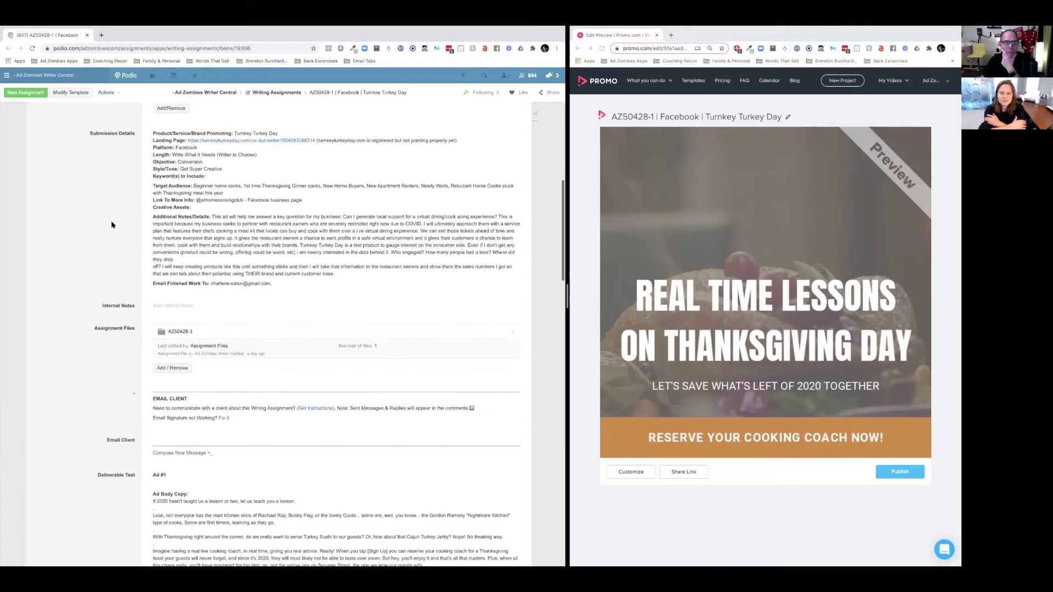
scroll(112, 225, up, 10)
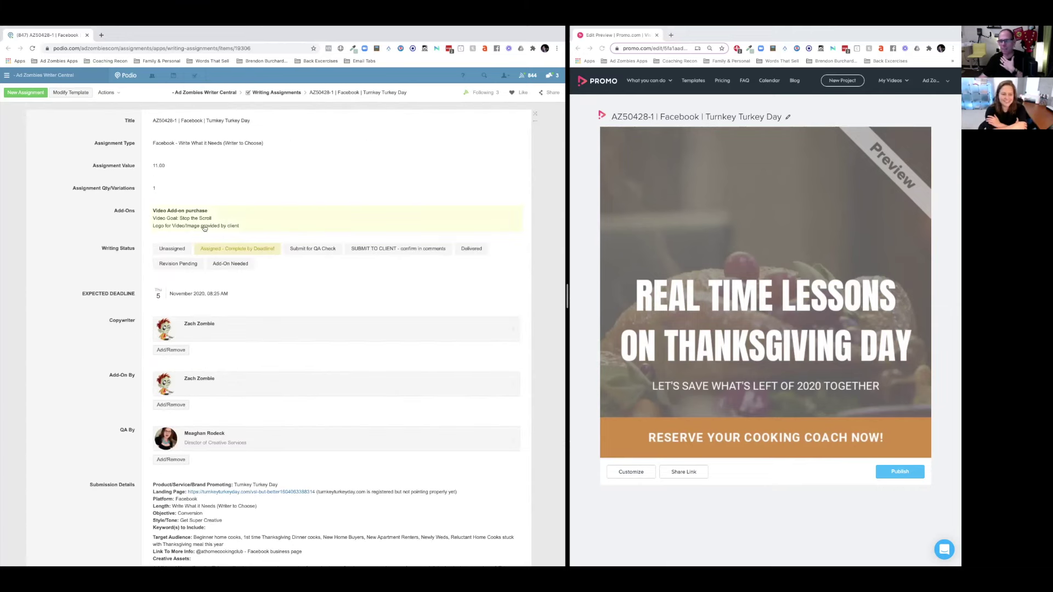
scroll(348, 215, down, 5)
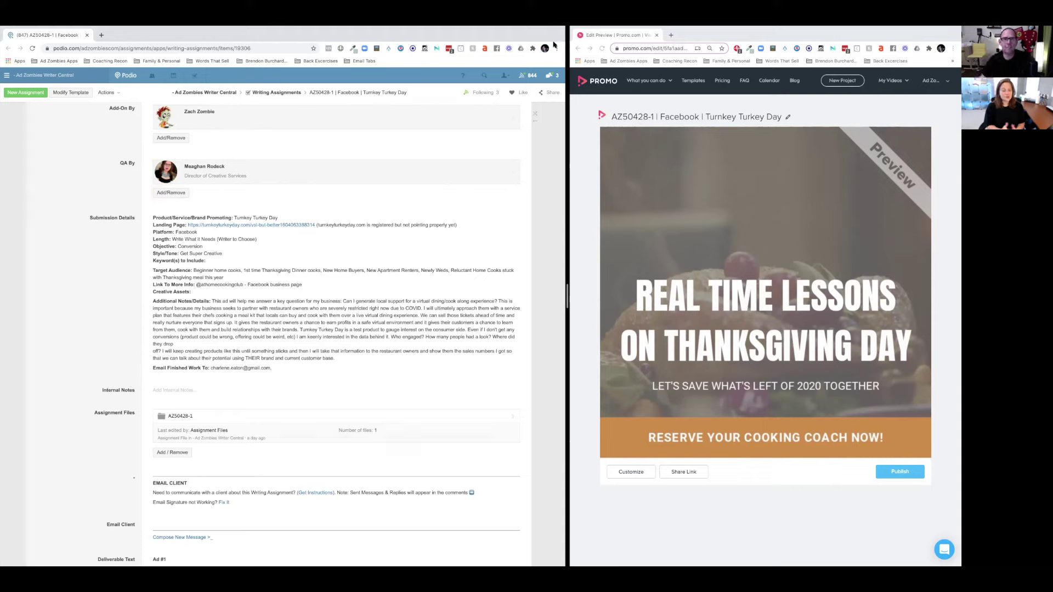
mouse_move(680, 561)
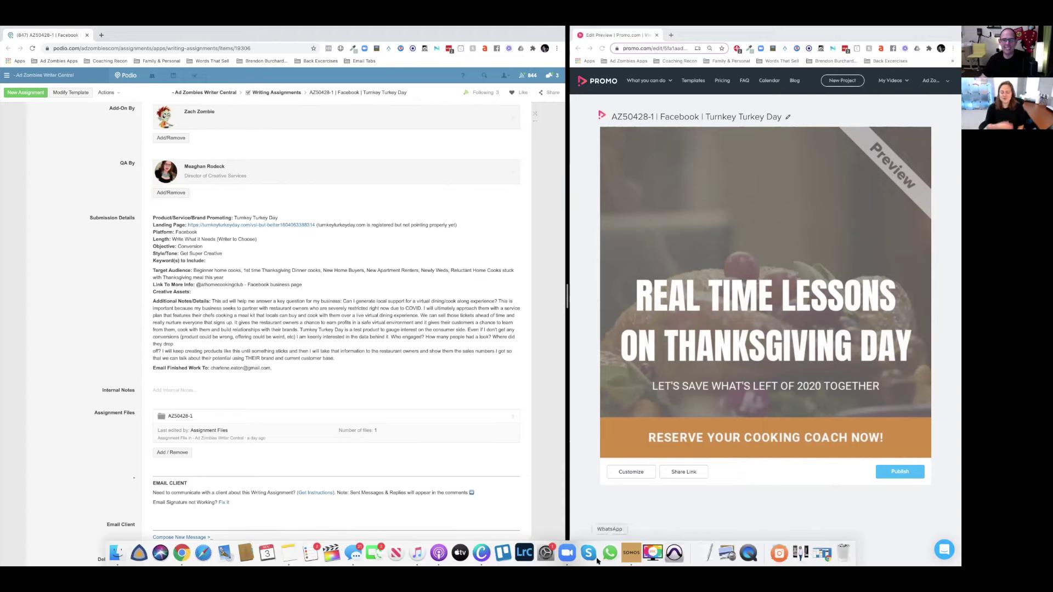